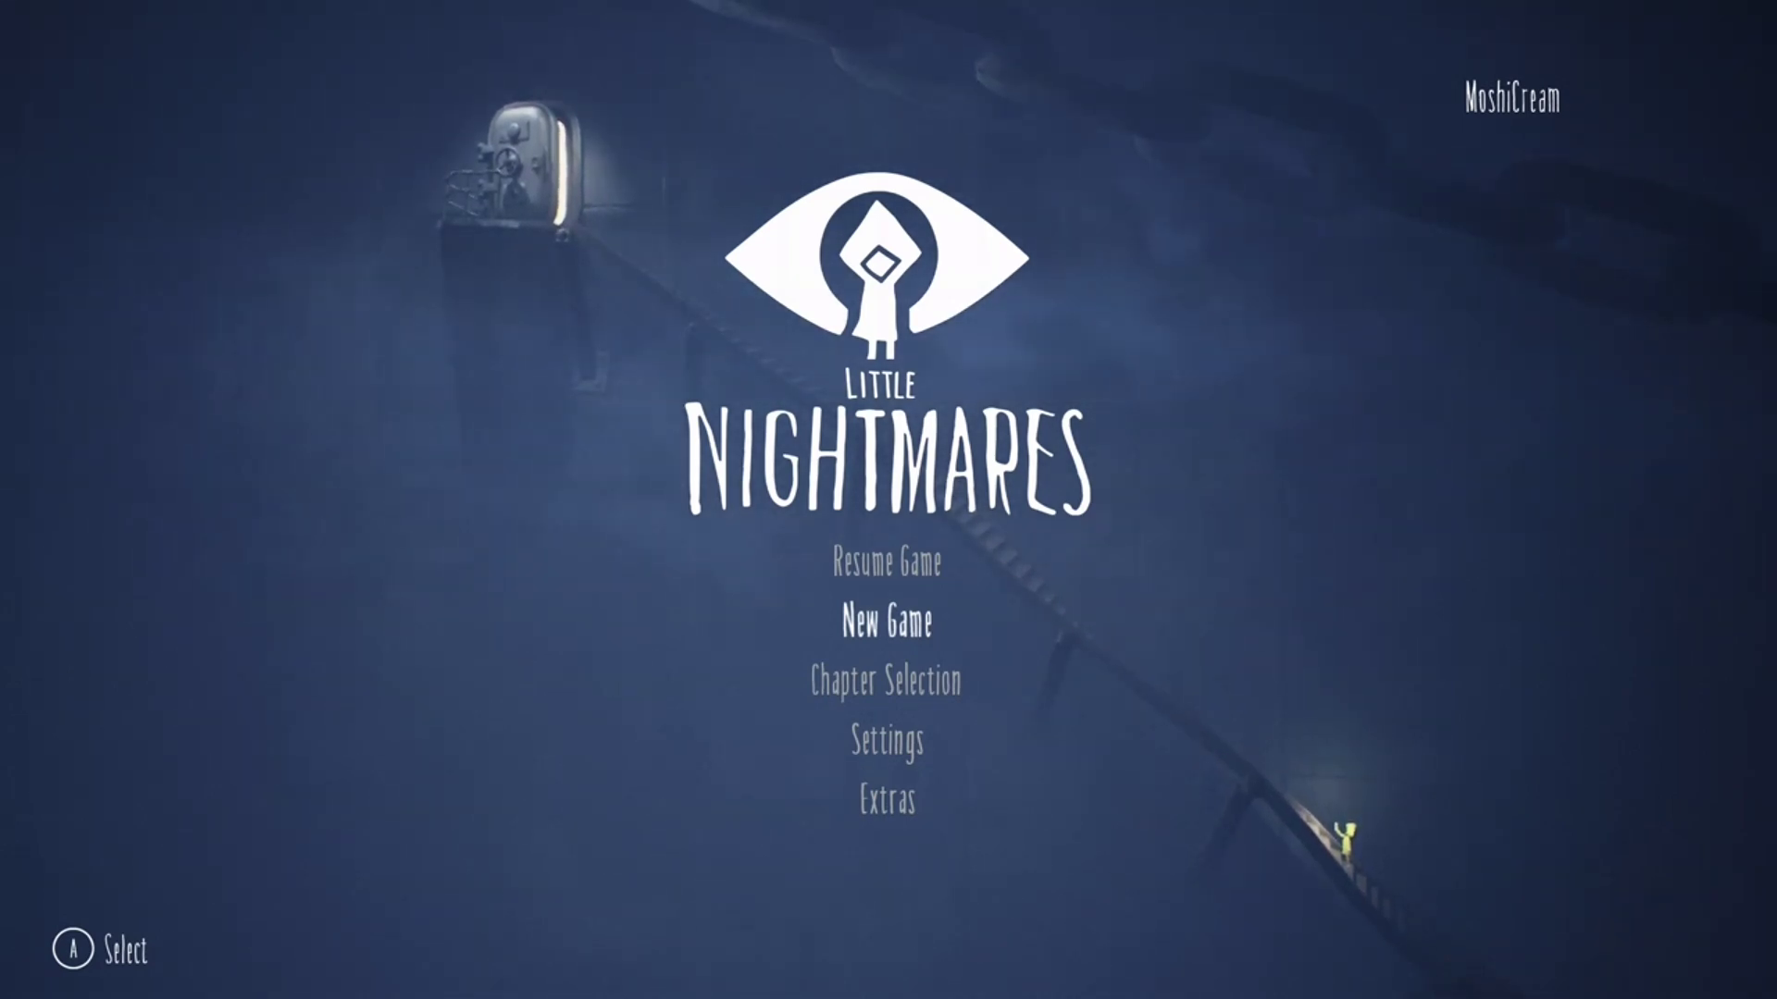
- Choose New Game on the main menu to reach the save-slot override prompt
key(Return)
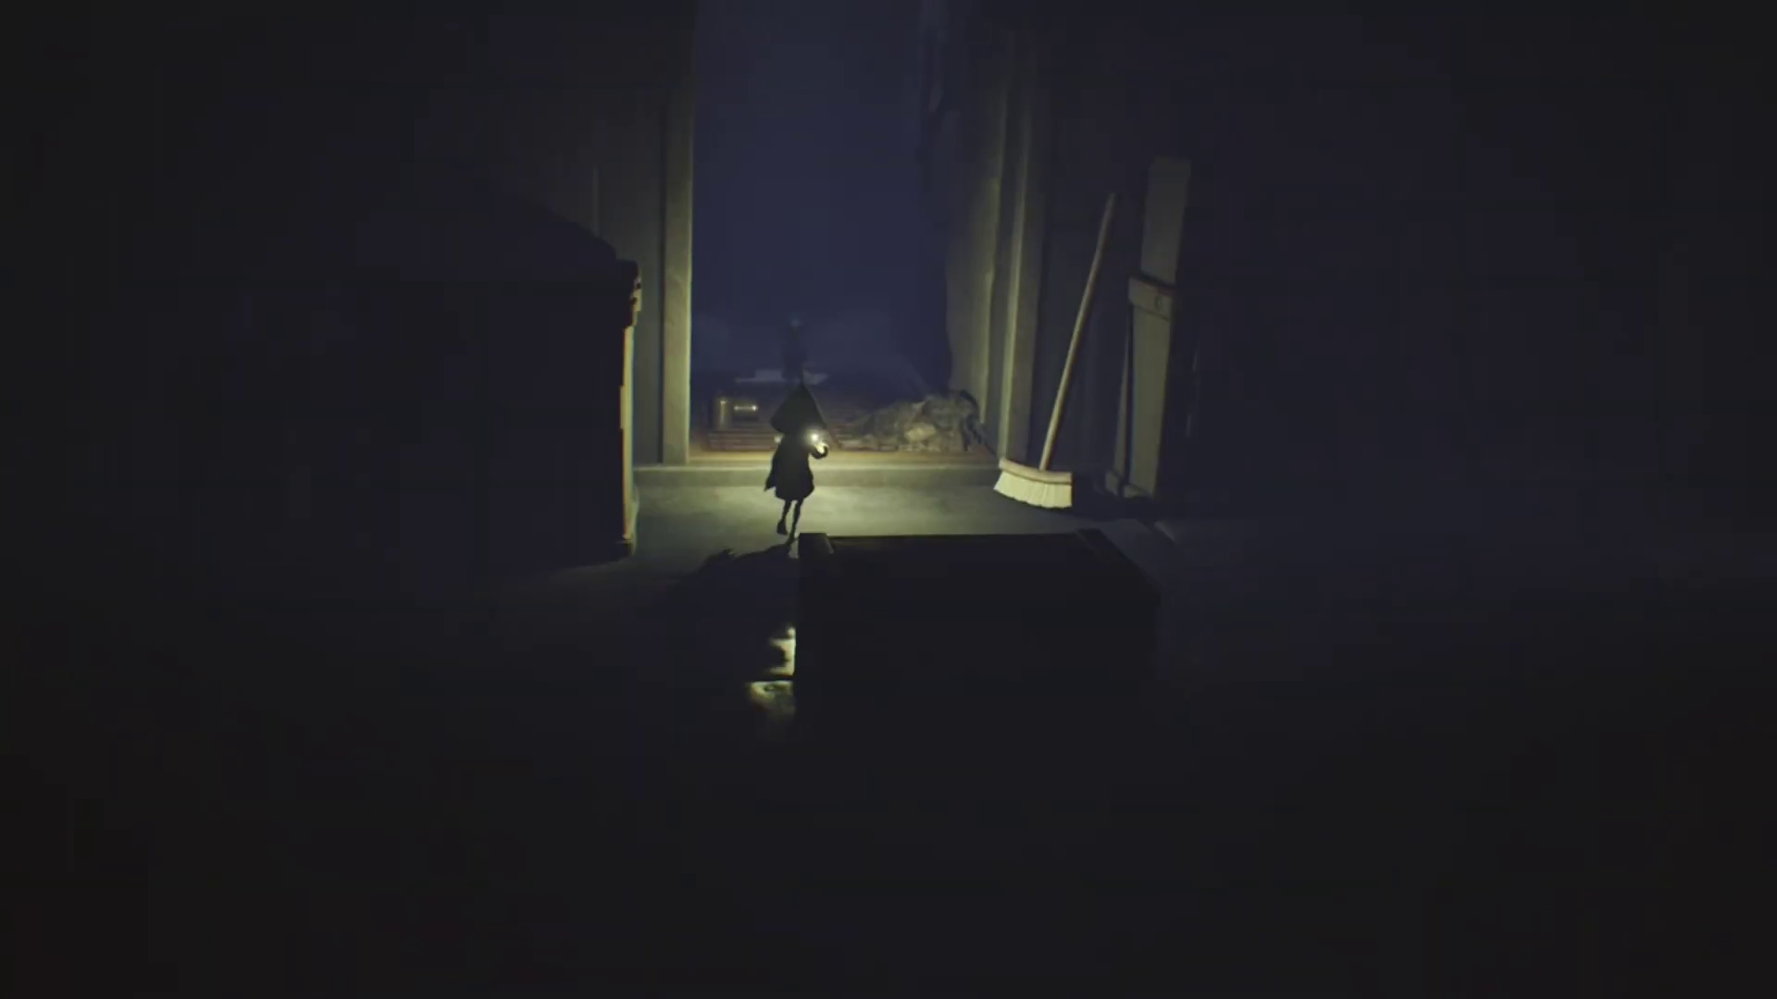
- Walk Six deeper through the dark corridors toward the broken wooden platform
key(w)
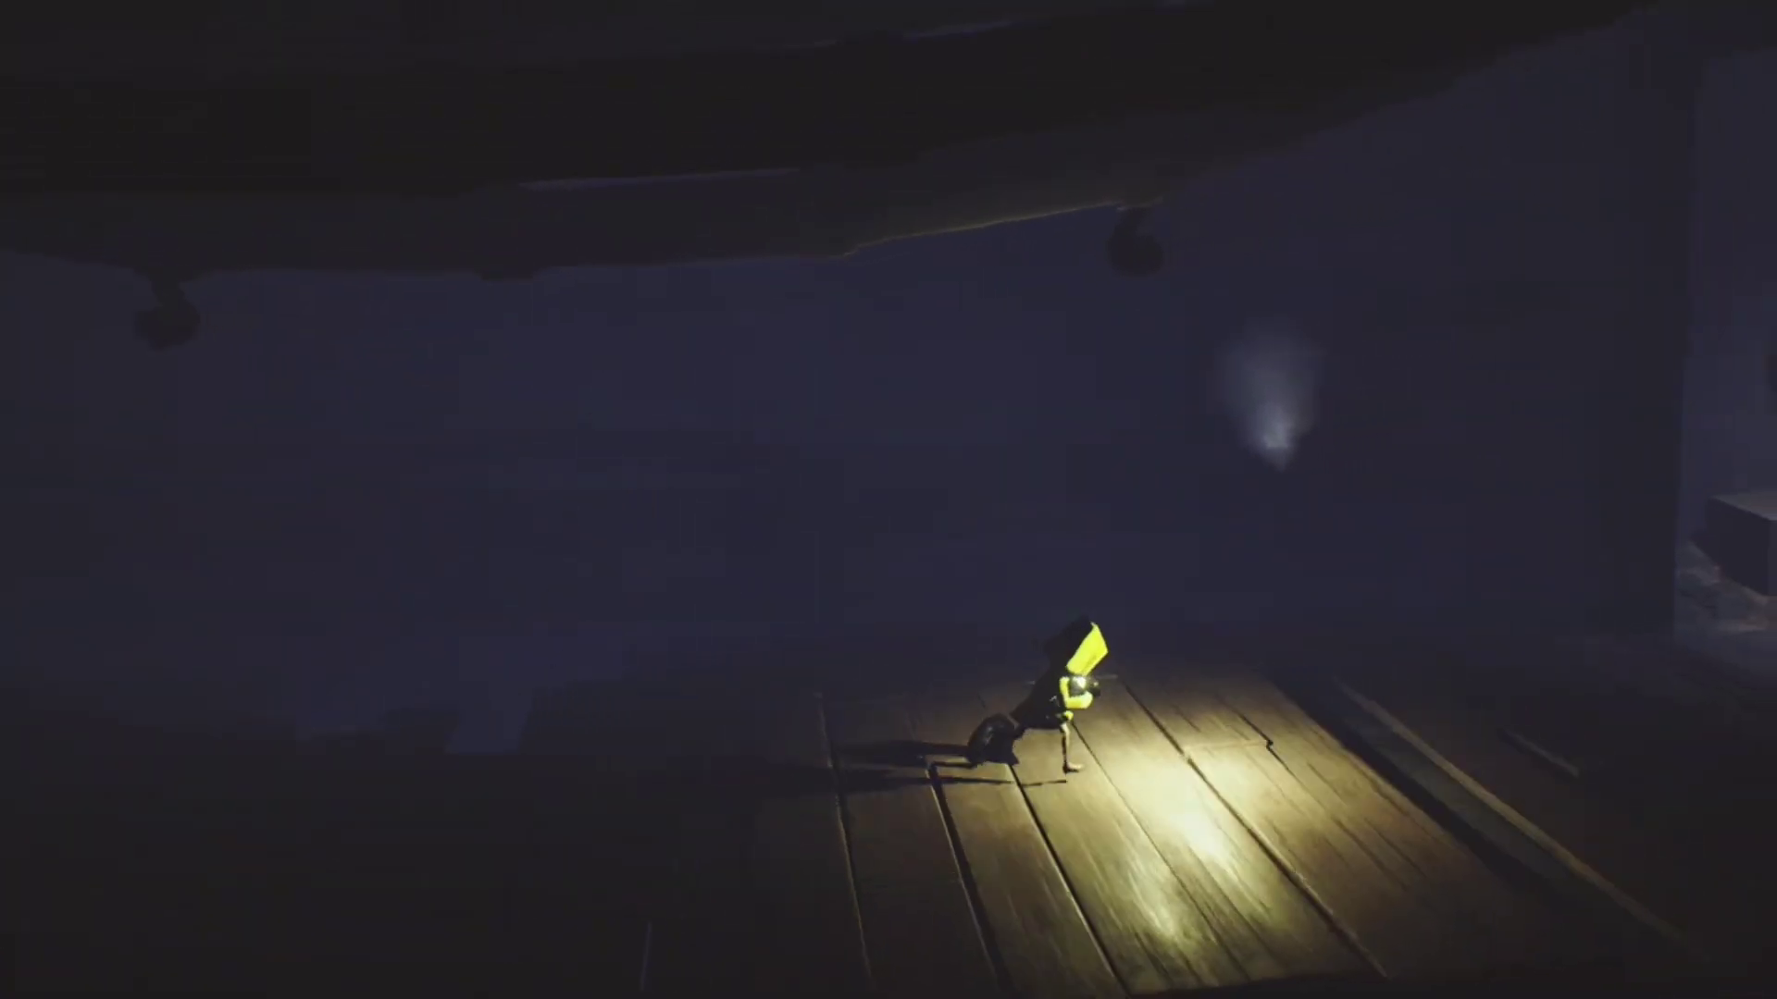
key(d)
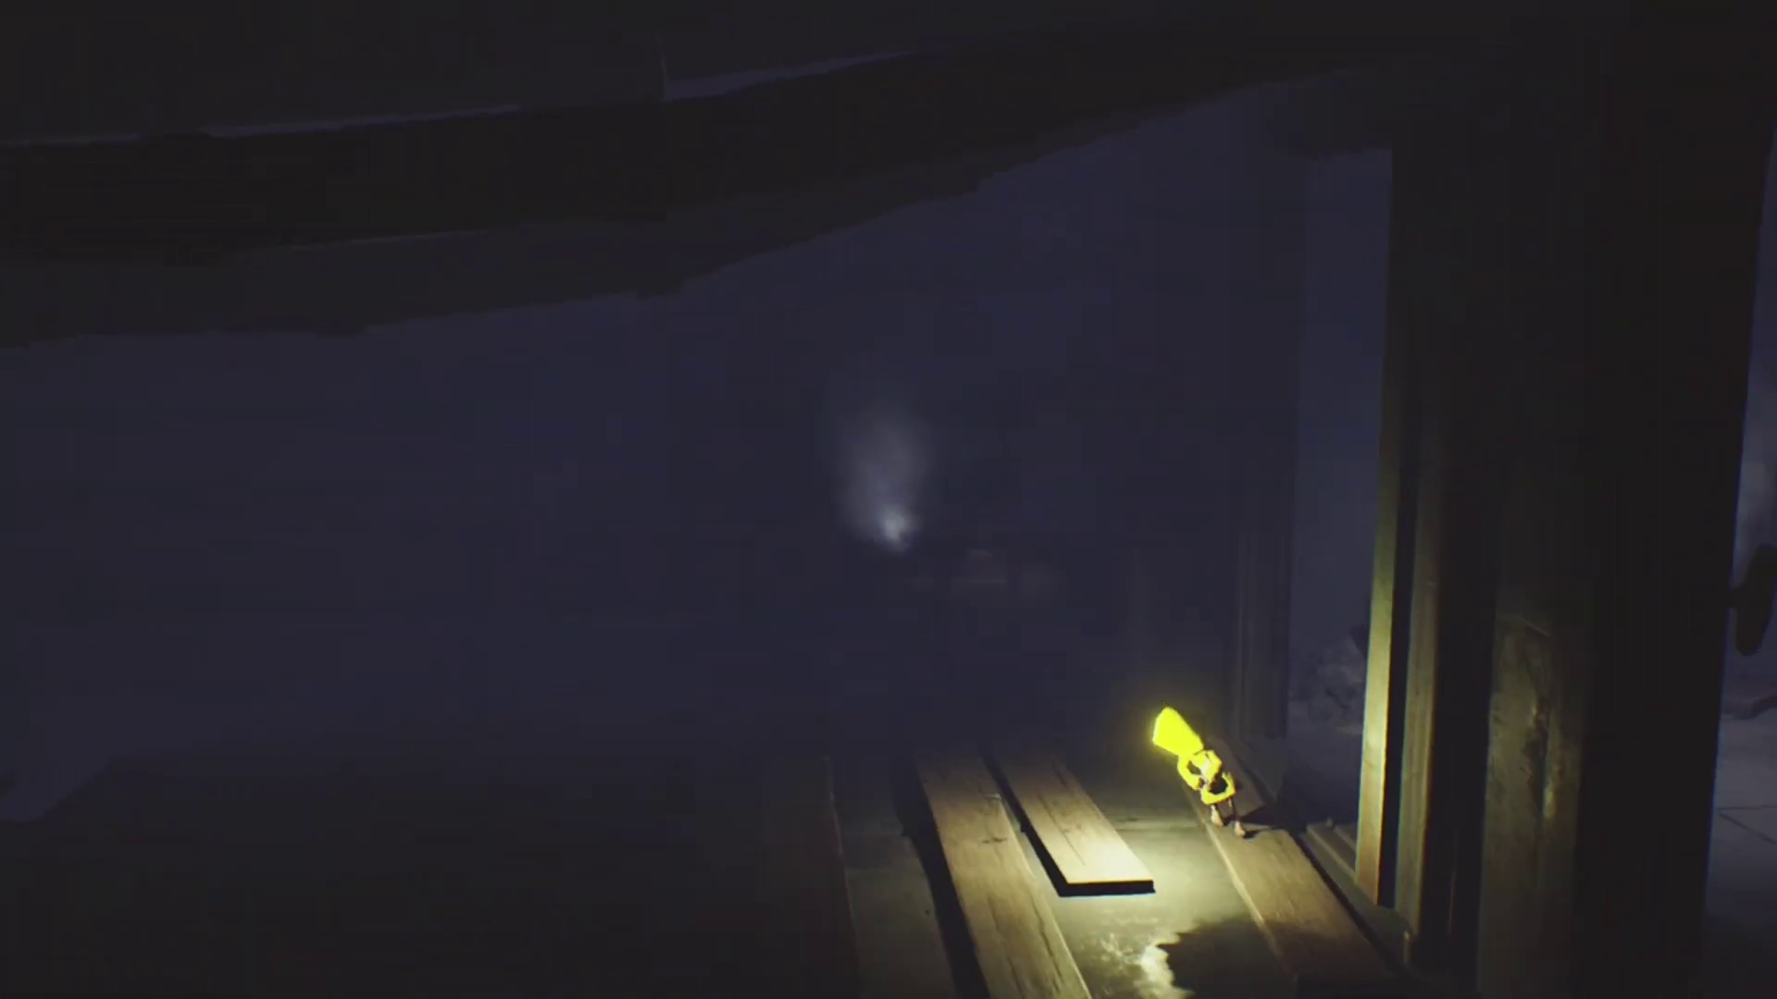
- Light the lighter, cross the floorboards crouching, and jump the gap to the next platform
key(a)
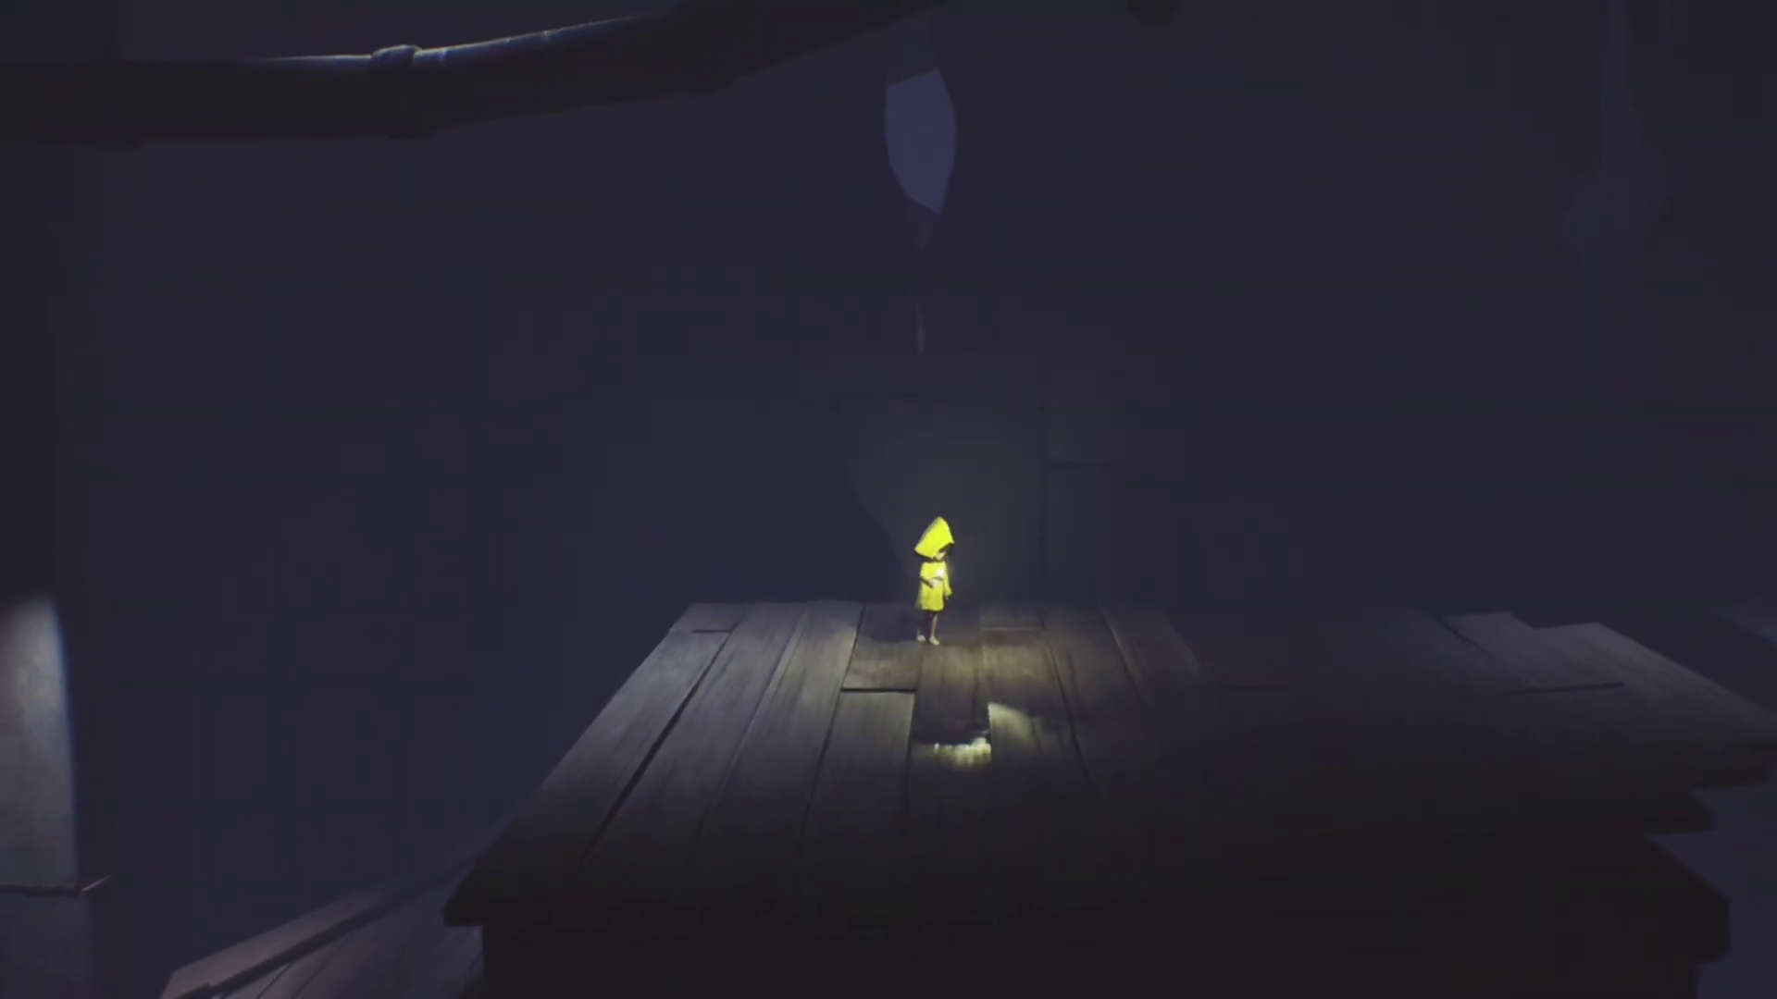
key(d)
key(ctrl)
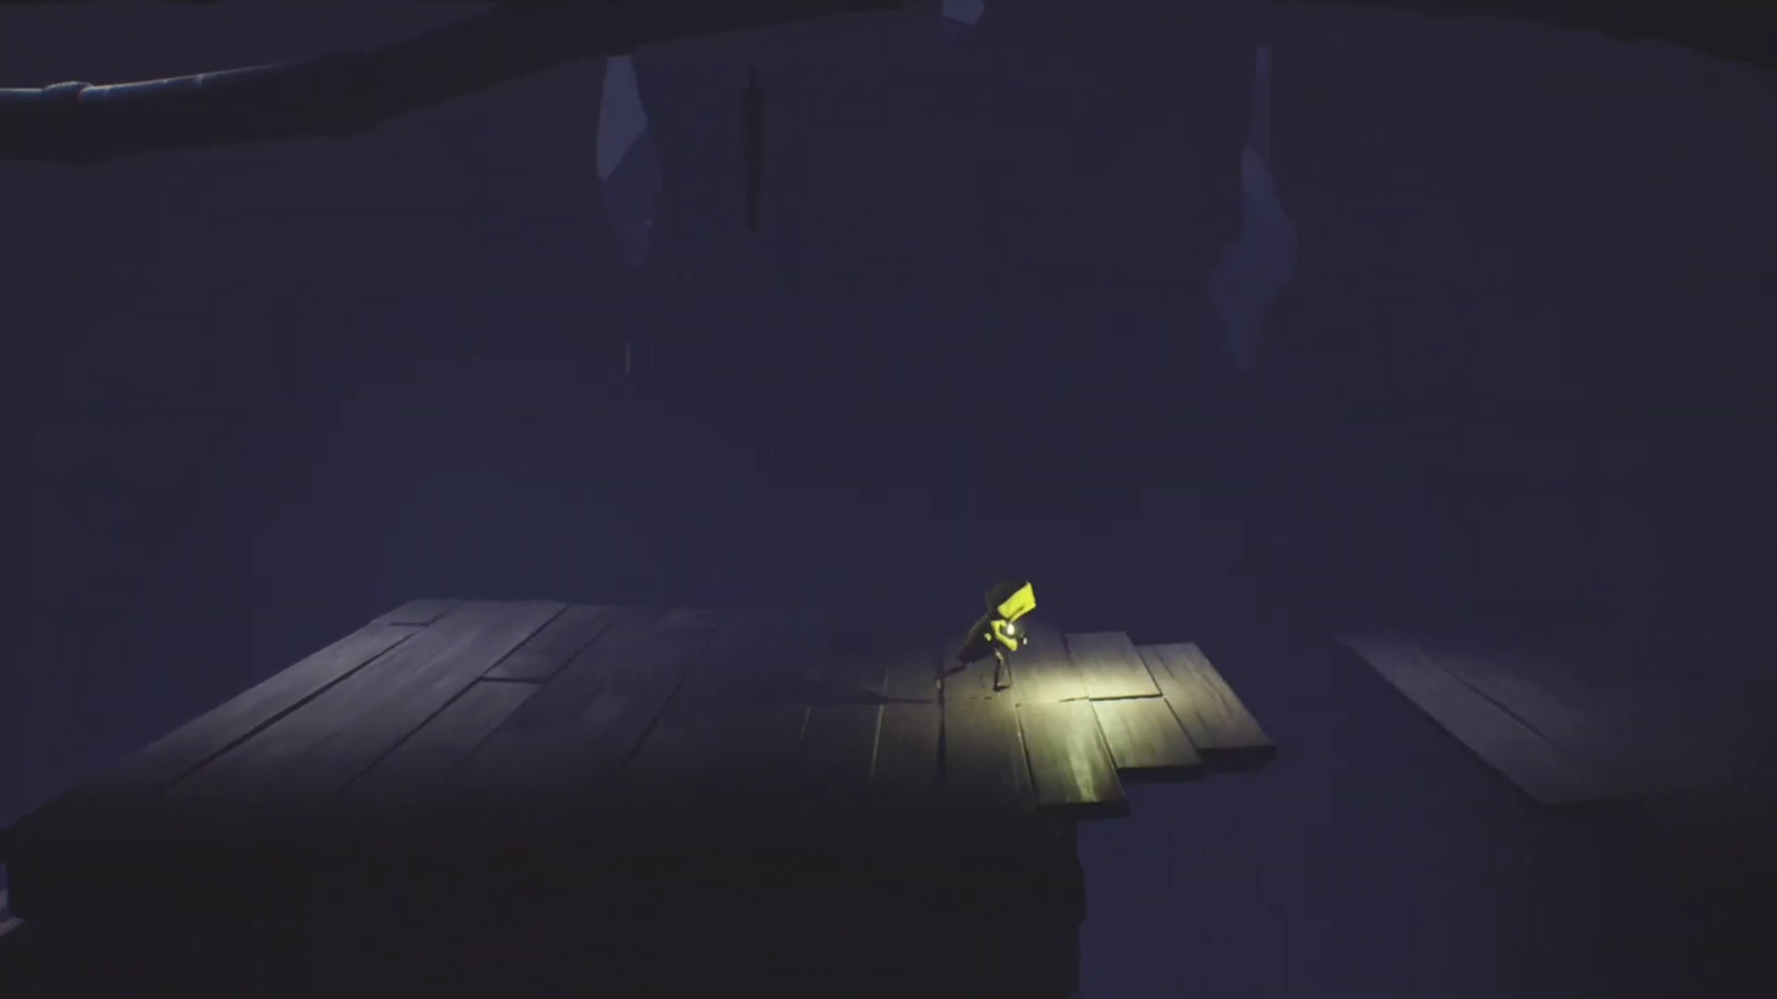
key(space)
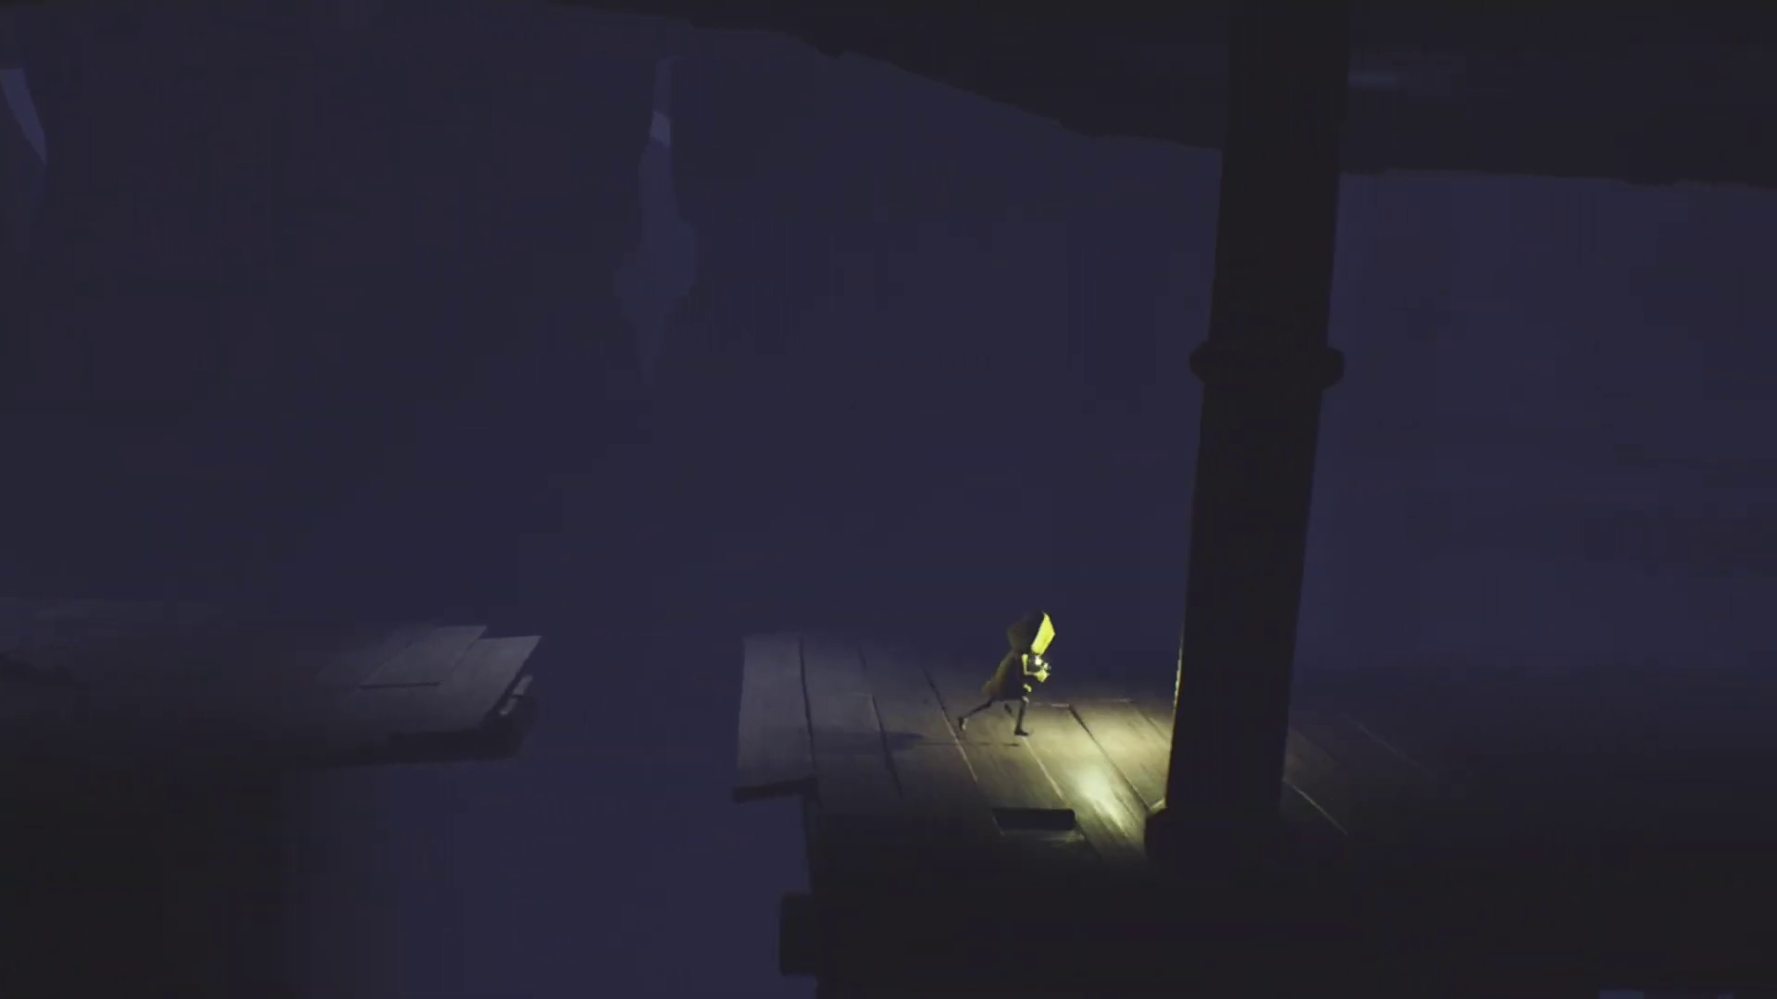
- Run right along the planks past the pipes and valve, through the doorway to the lantern
key(d)
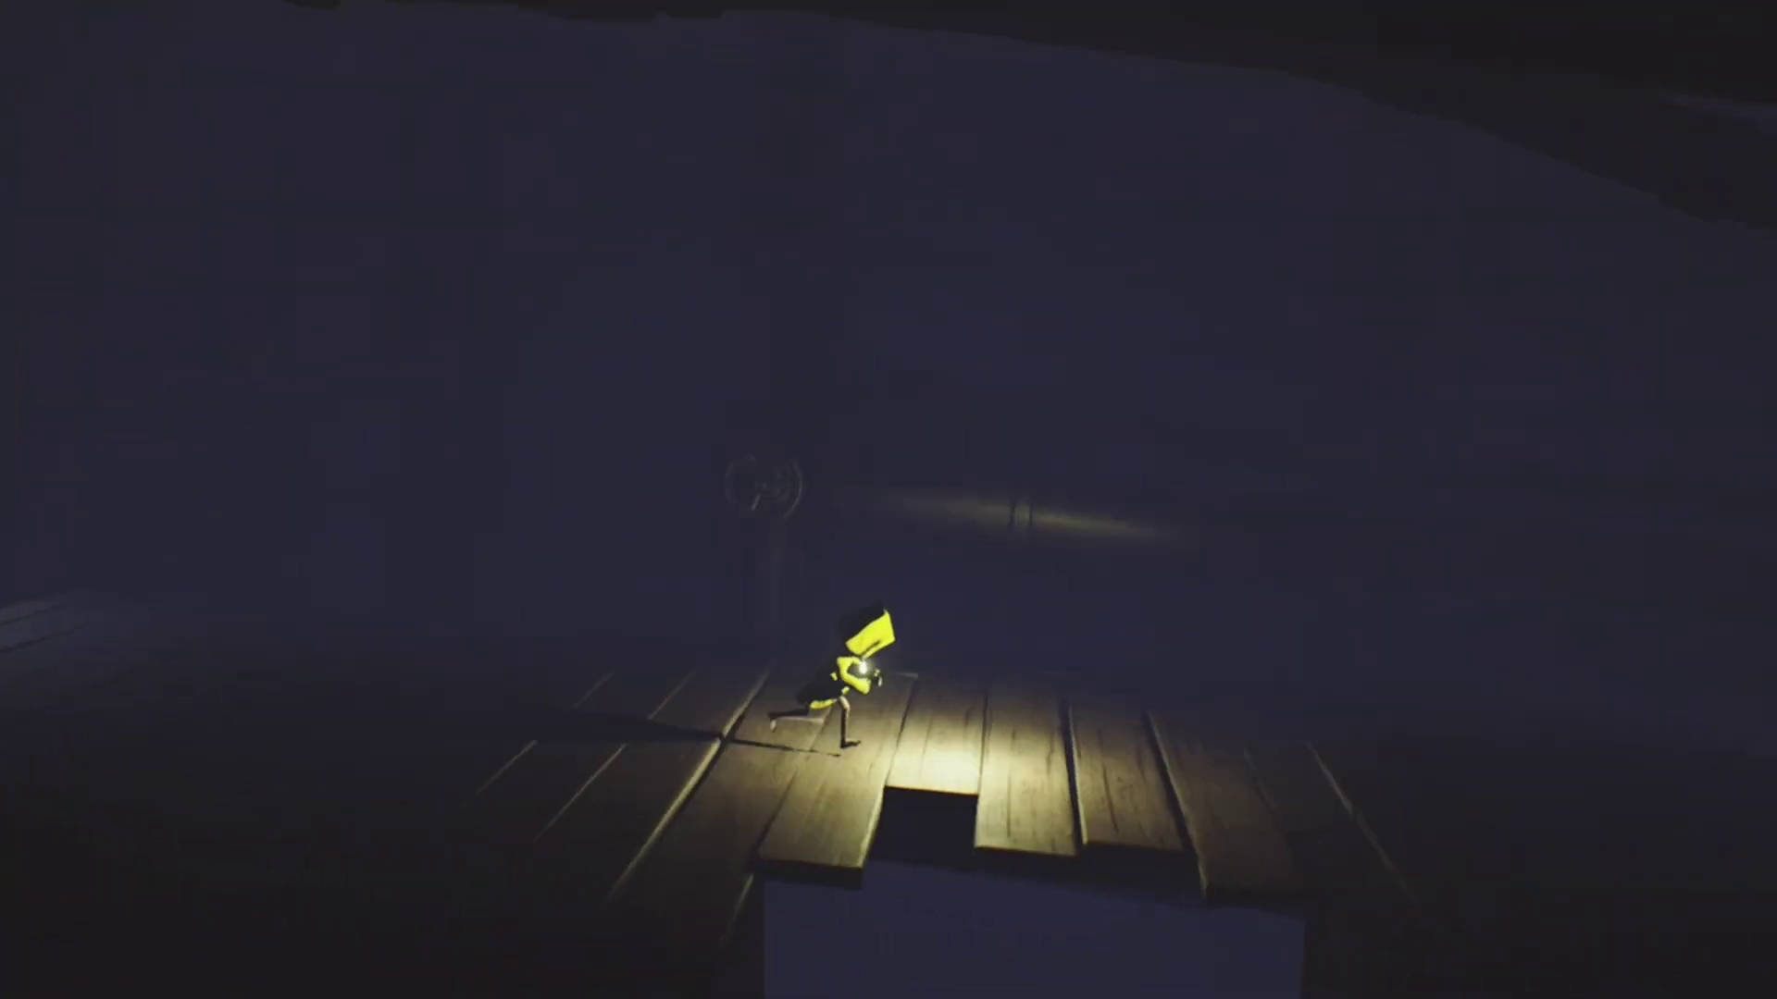
key(d)
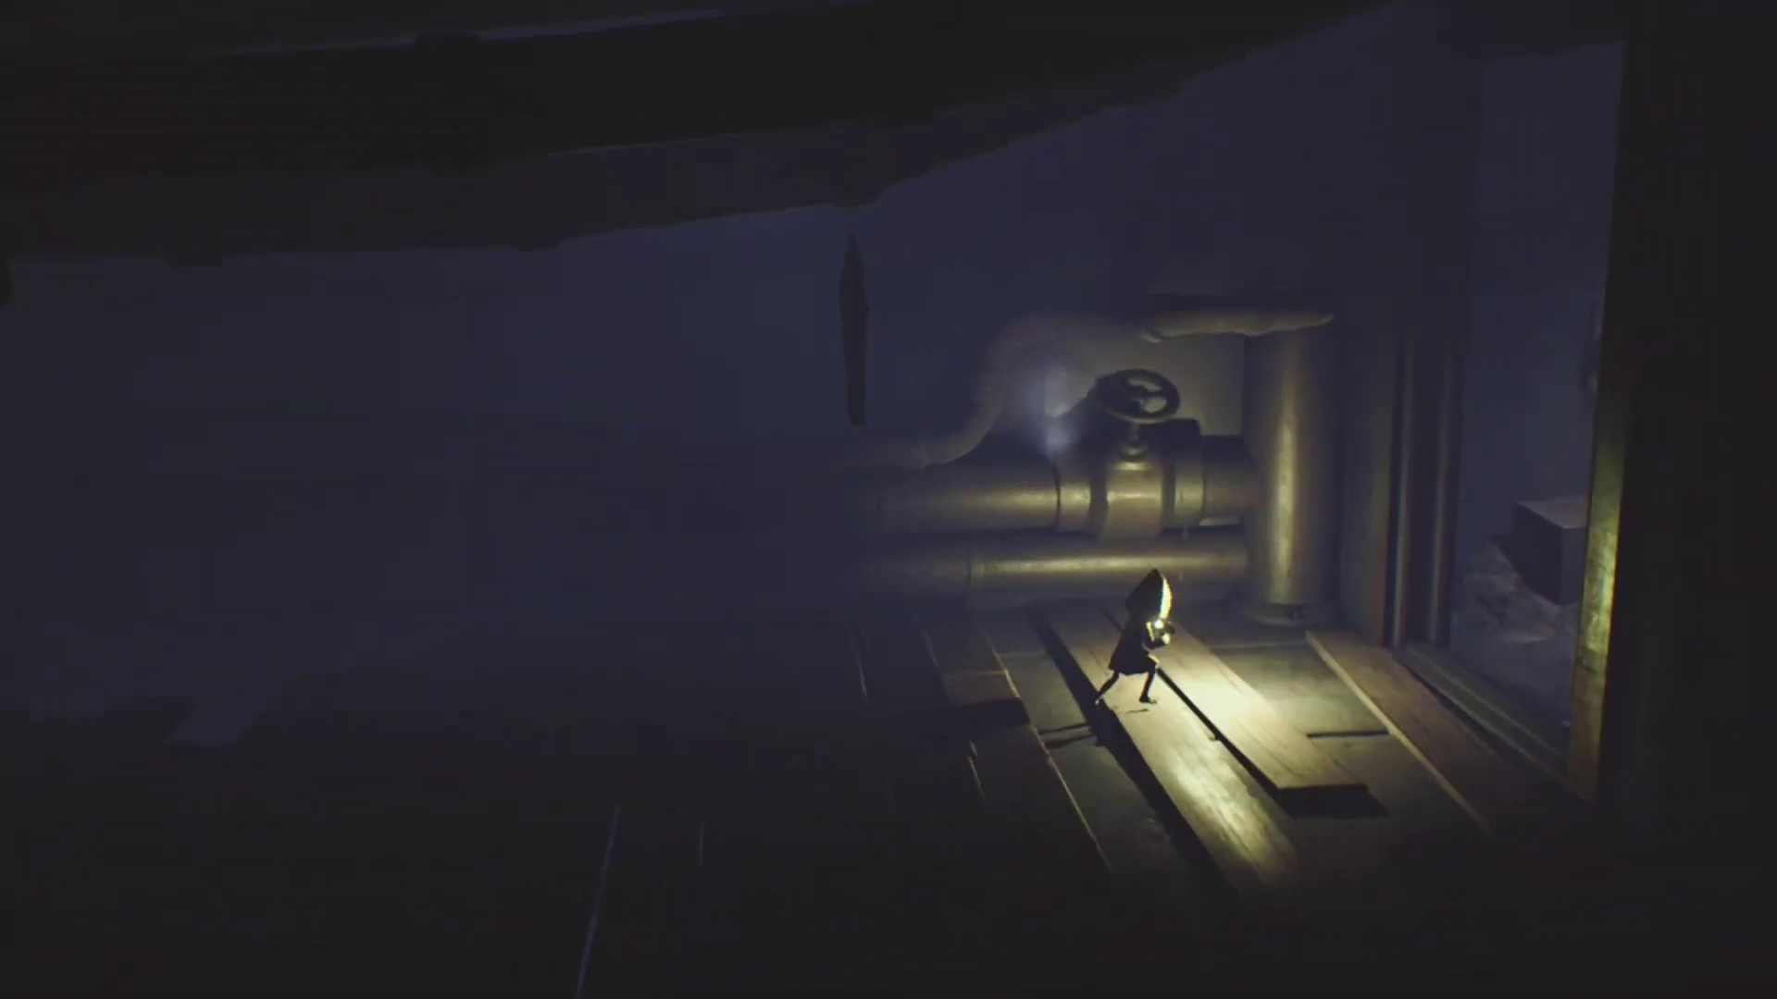
key(d)
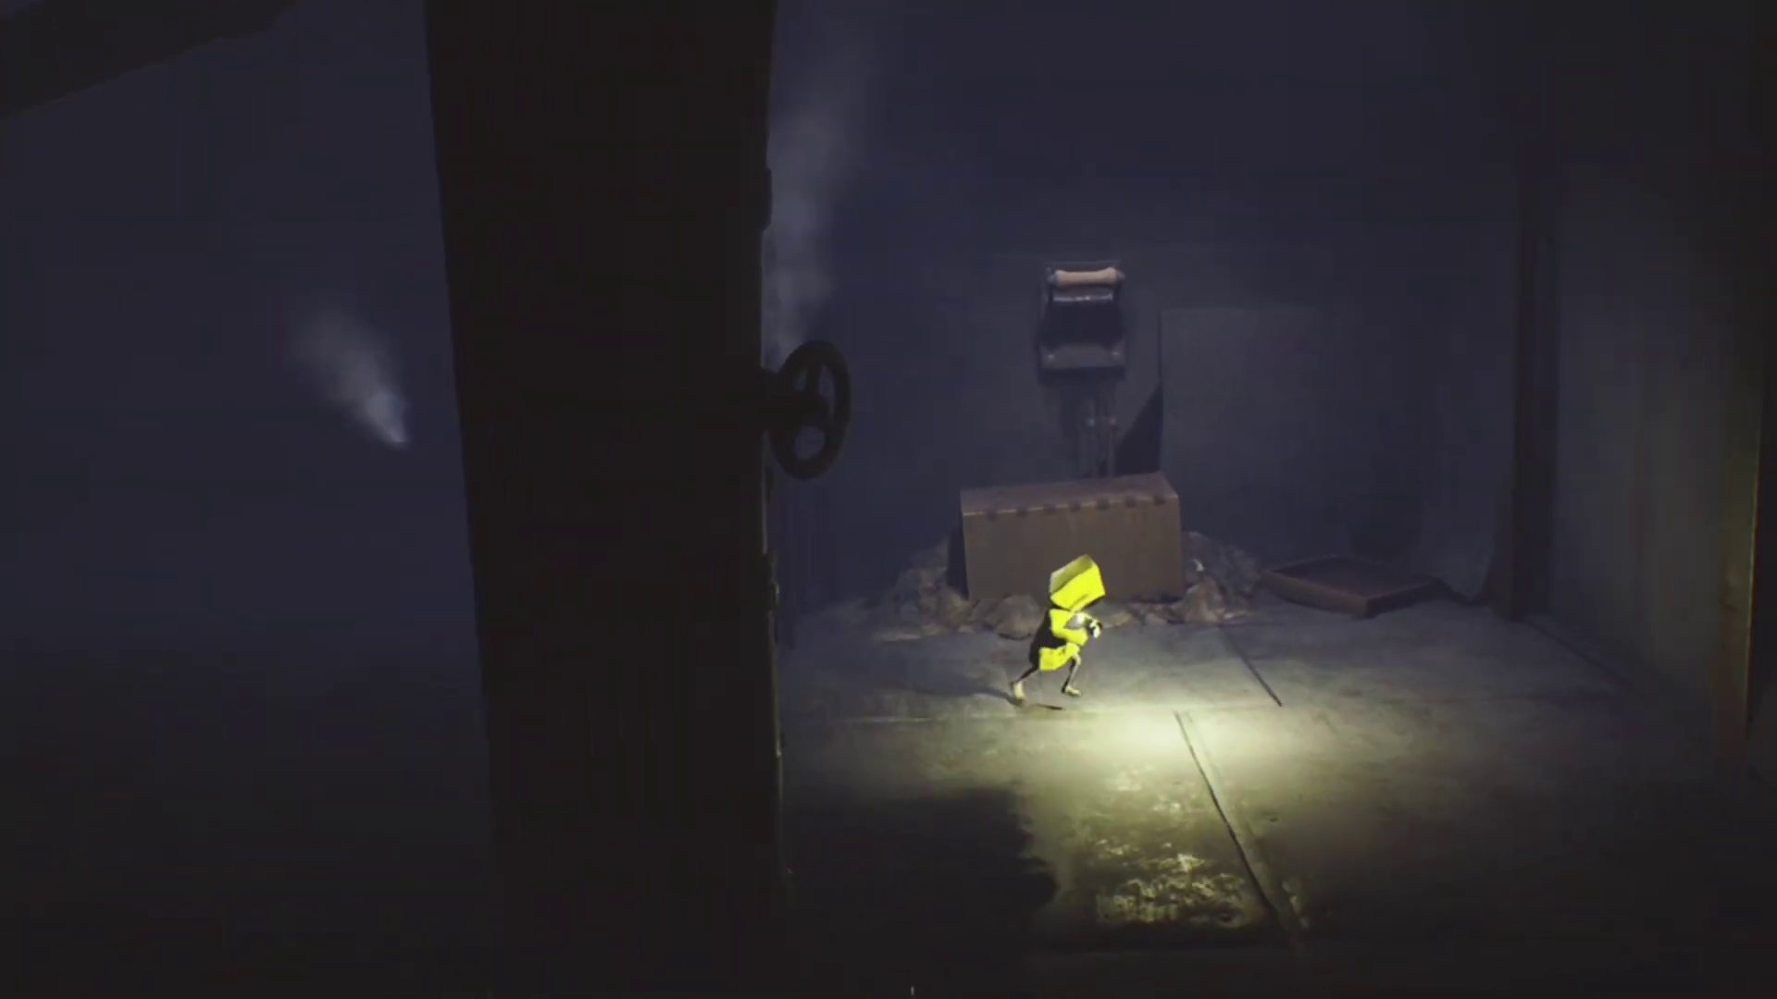
key(d)
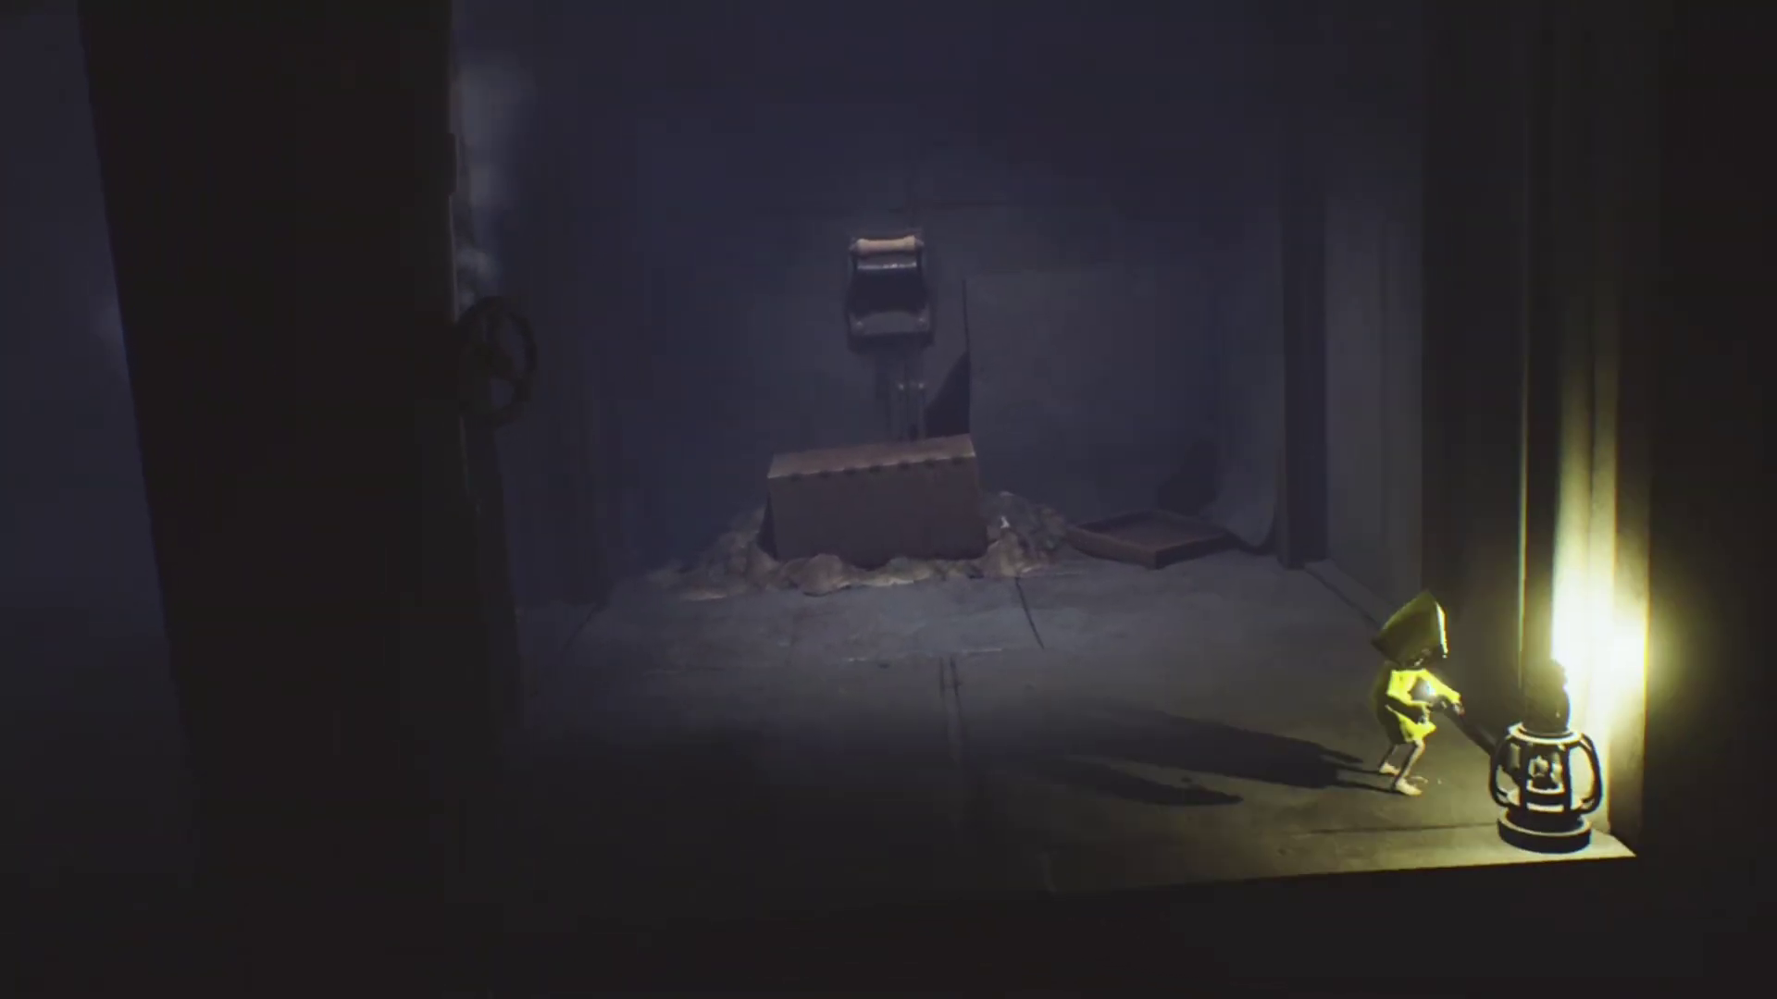
key(d)
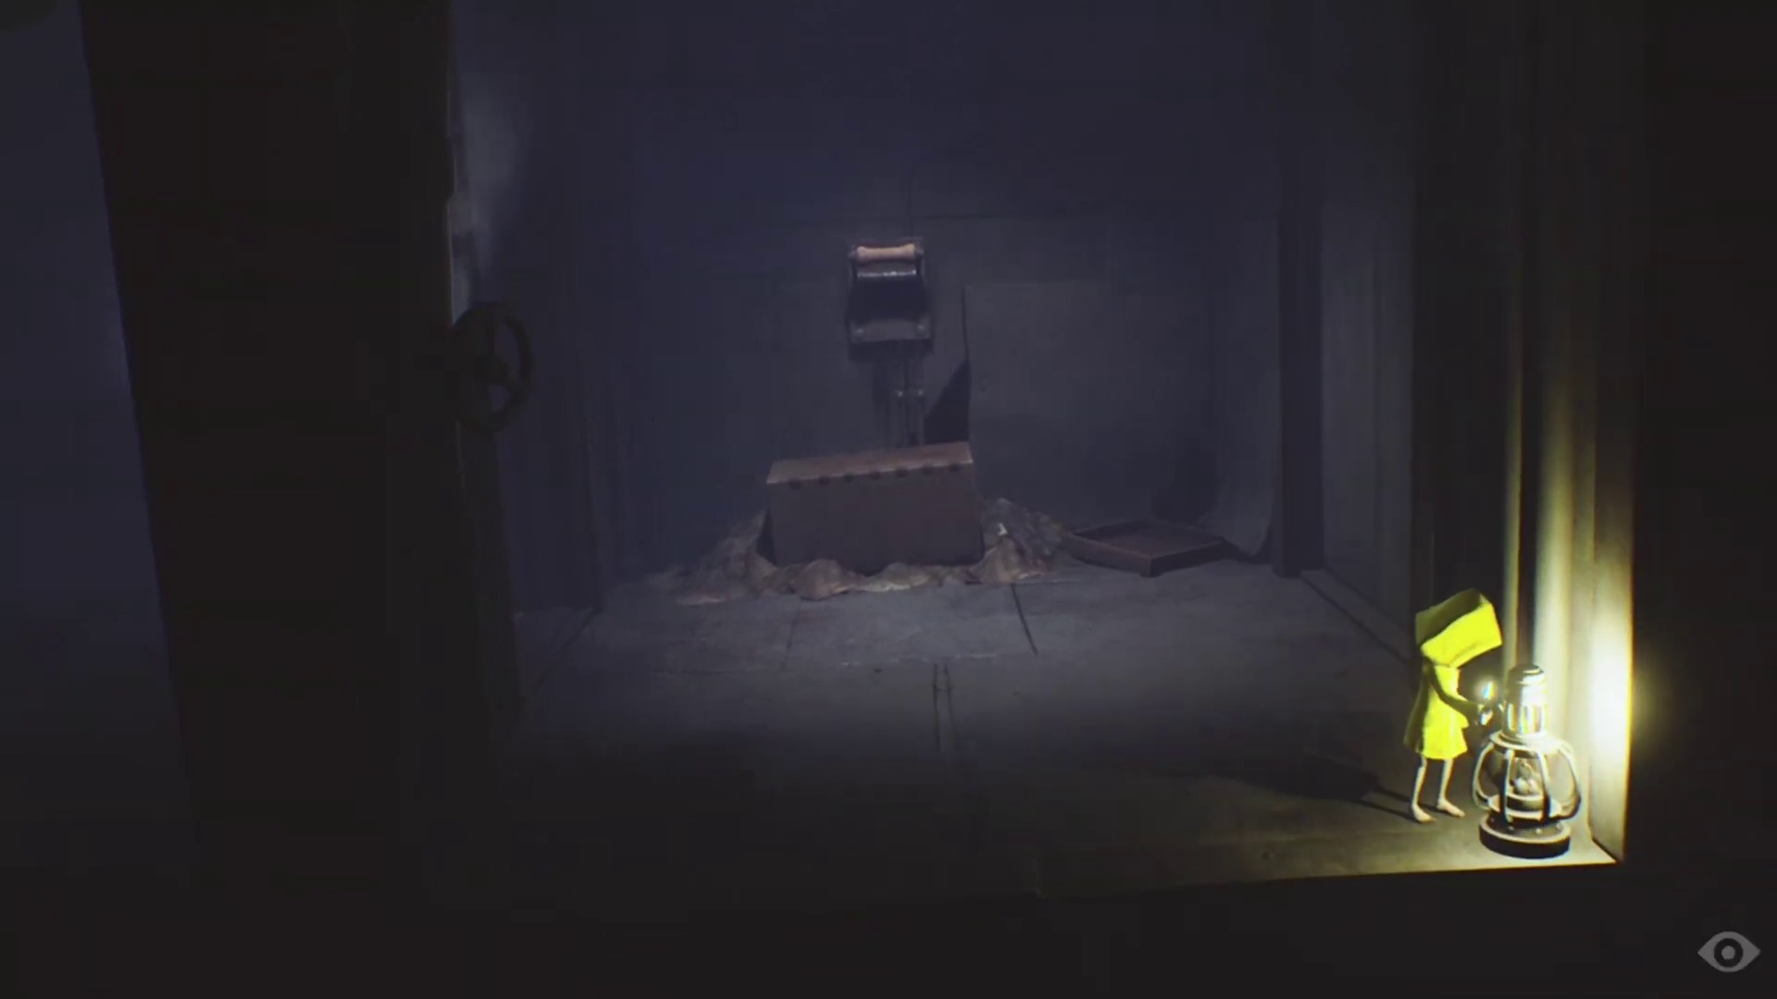
- Leave the lantern, climb onto the crate and drop off toward the tray
key(a)
key(w)
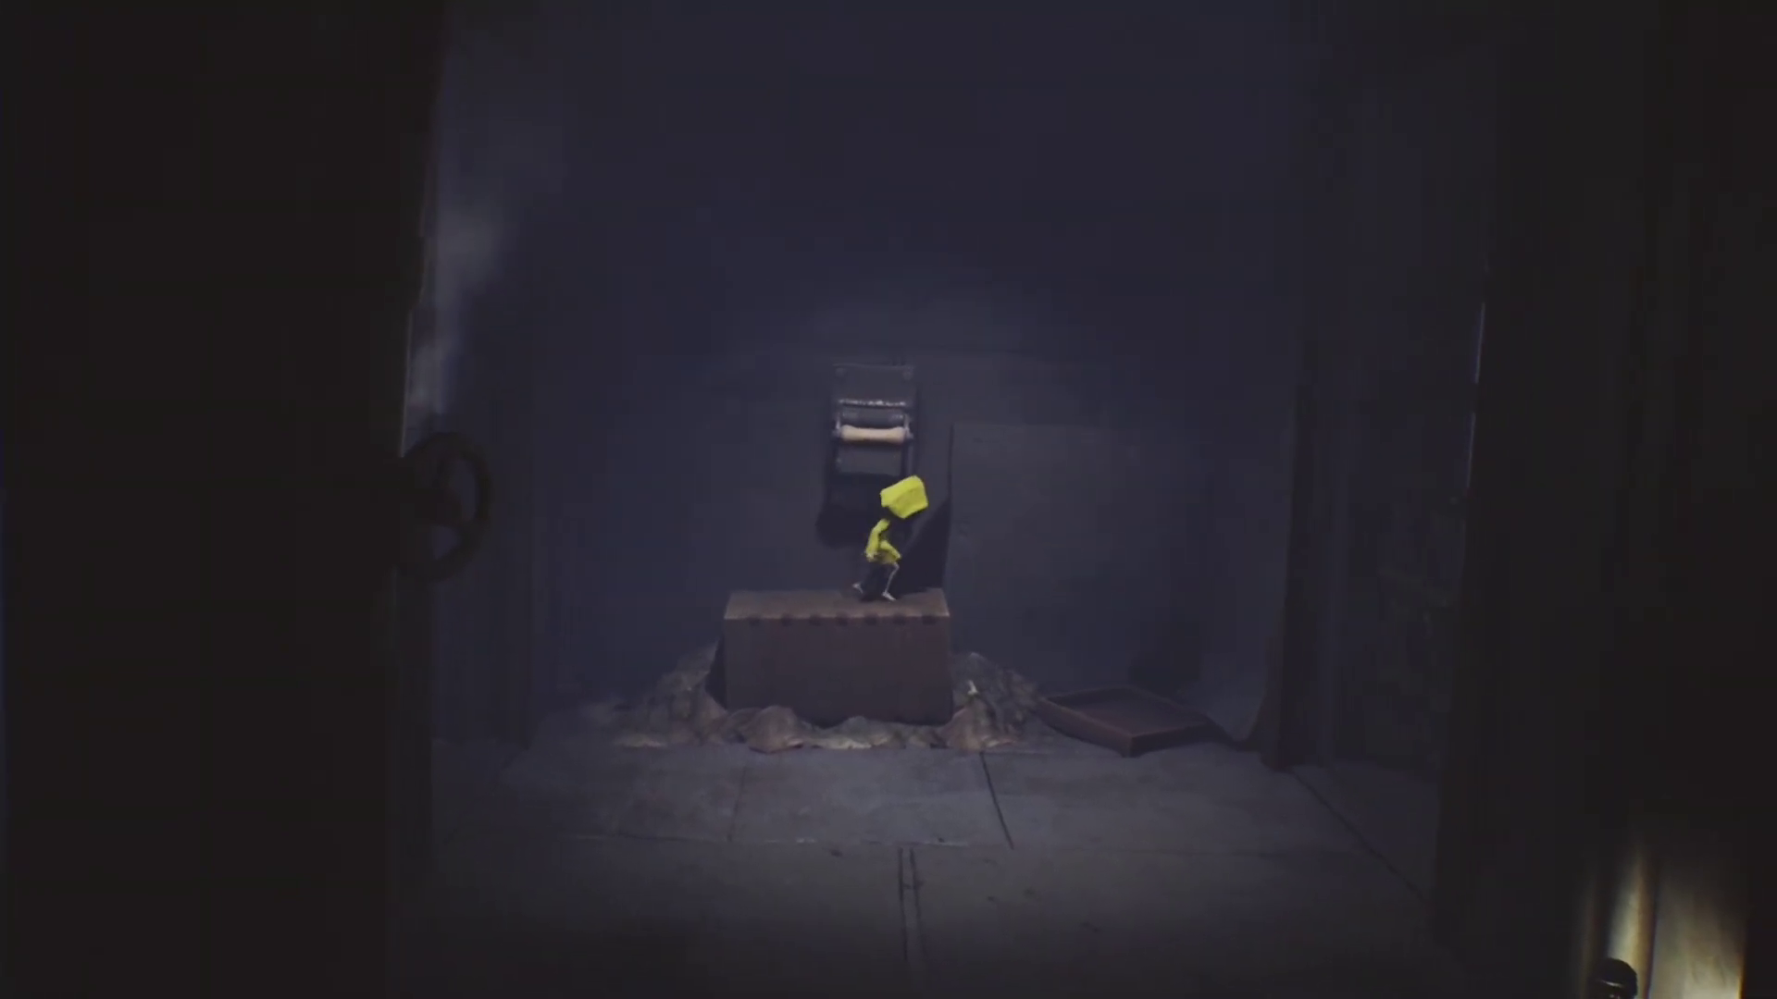
key(d)
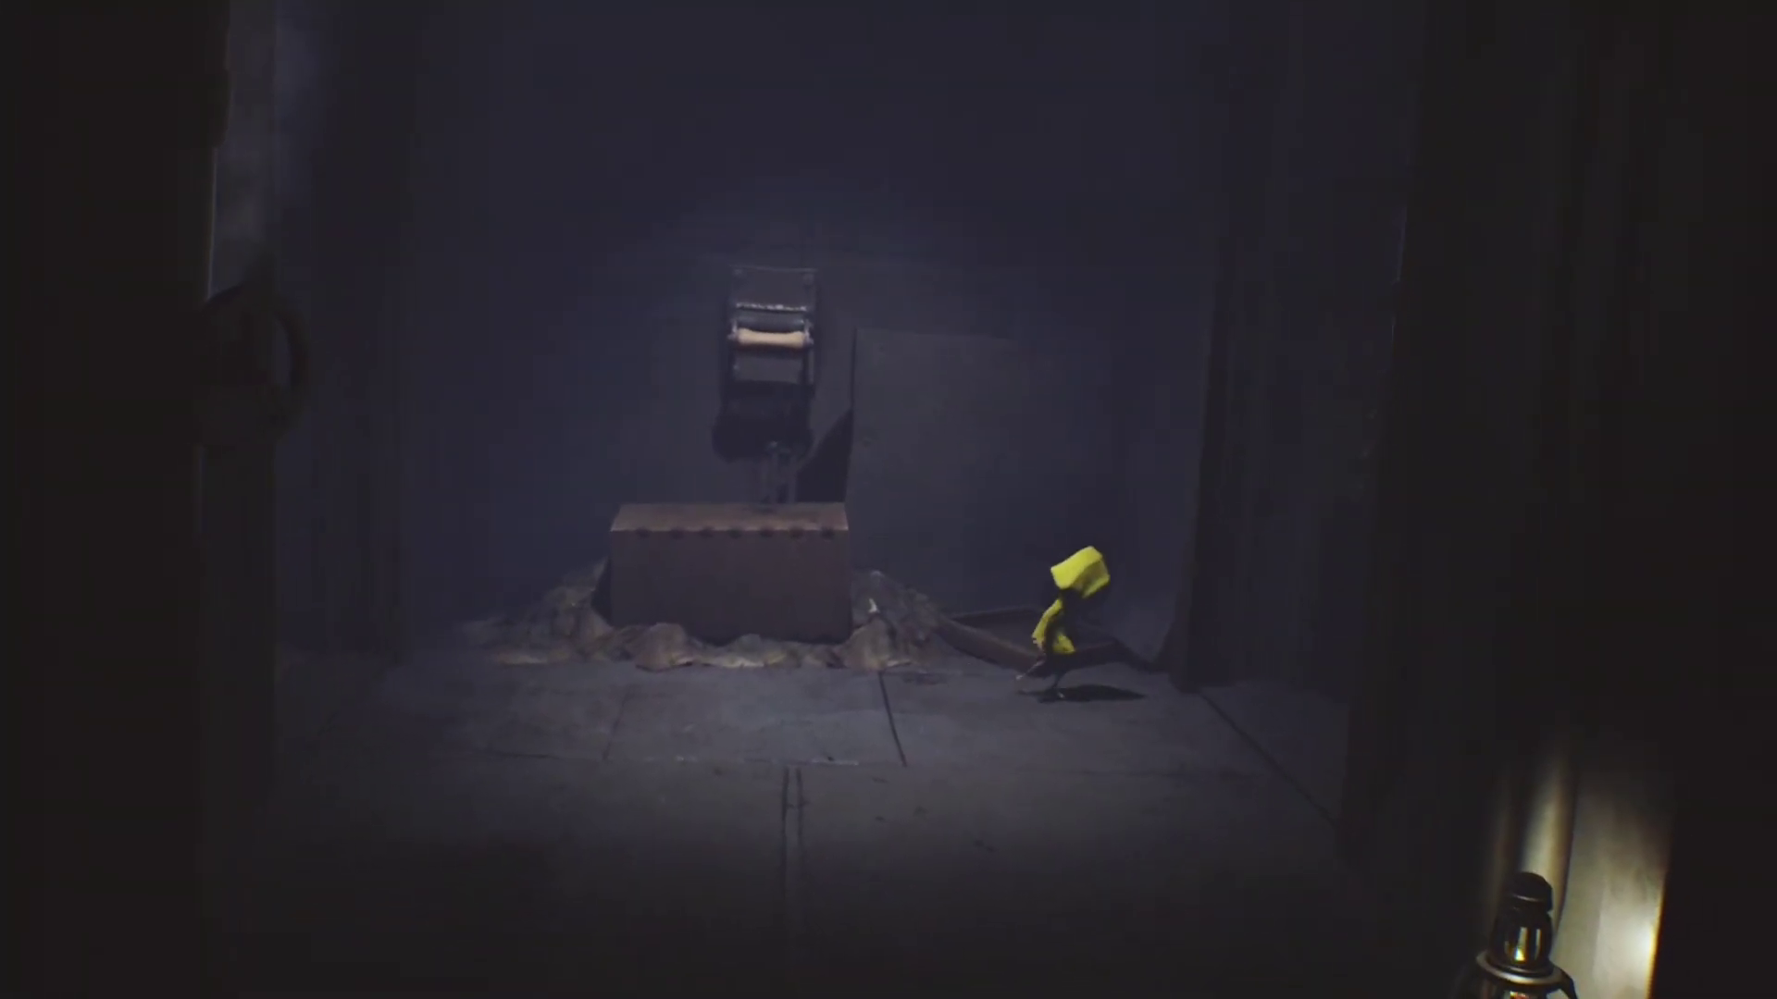
key(d)
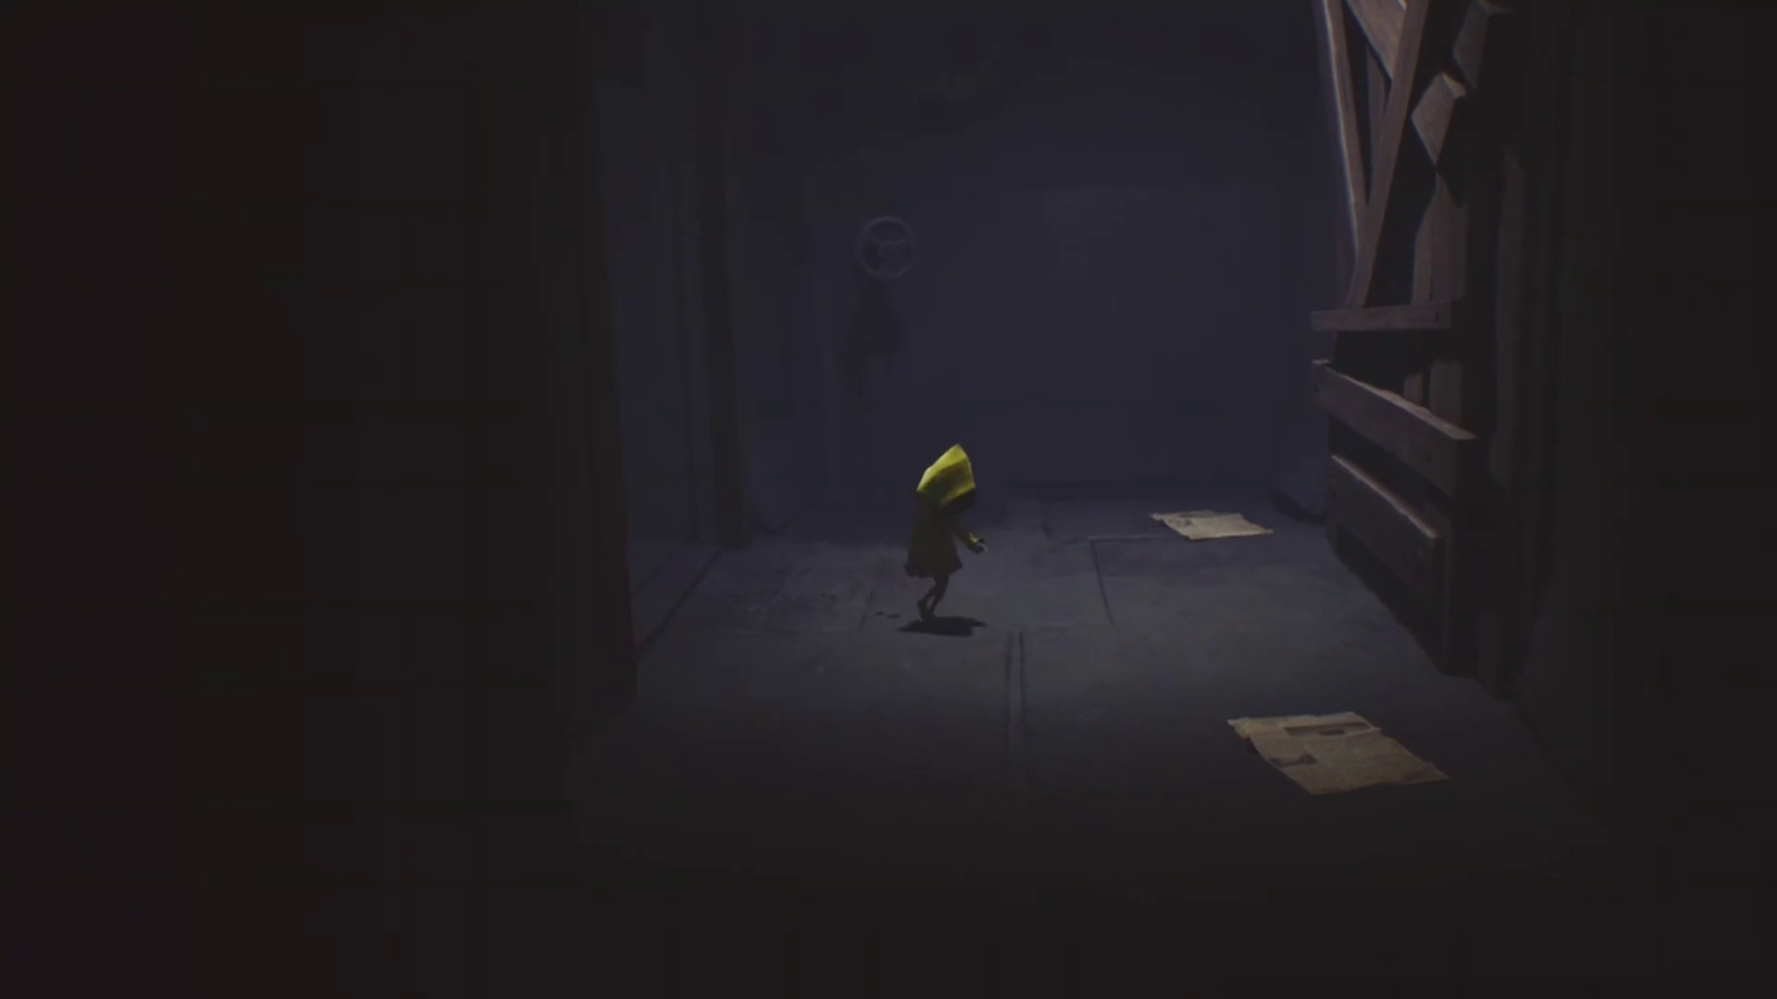
- Walk from the platform deep into the corridor and across its floor
key(d)
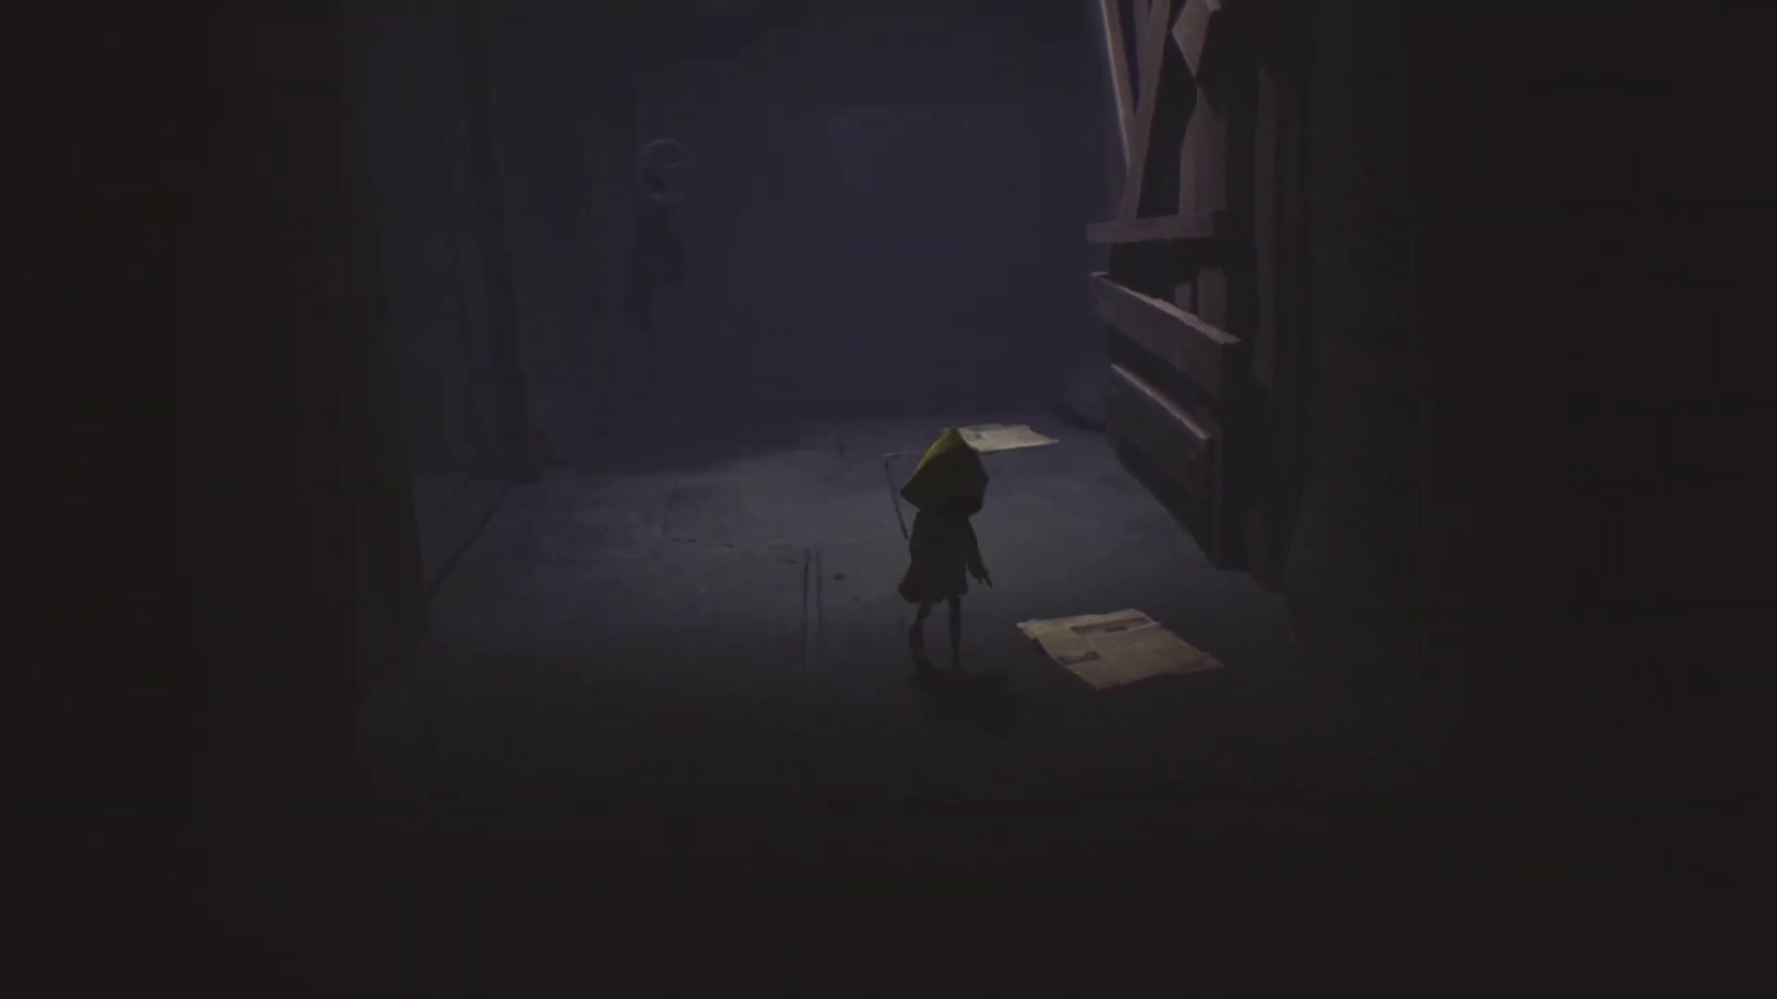
key(d)
key(w)
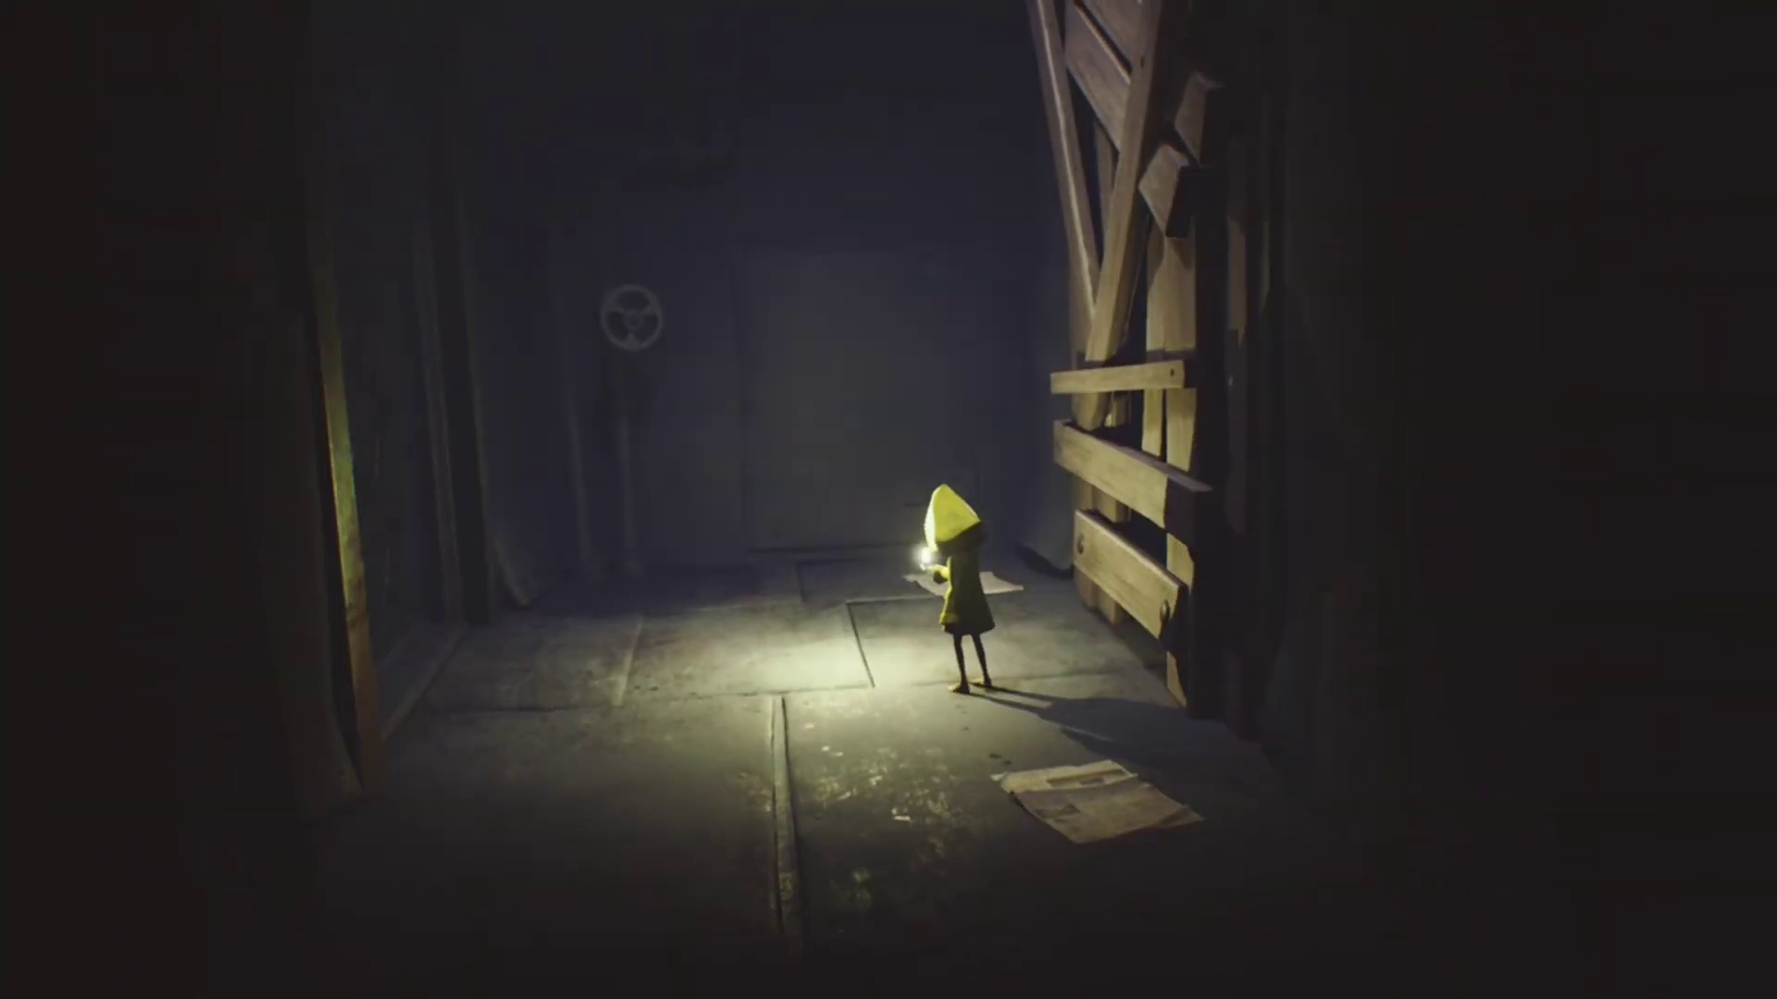
key(d)
key(a)
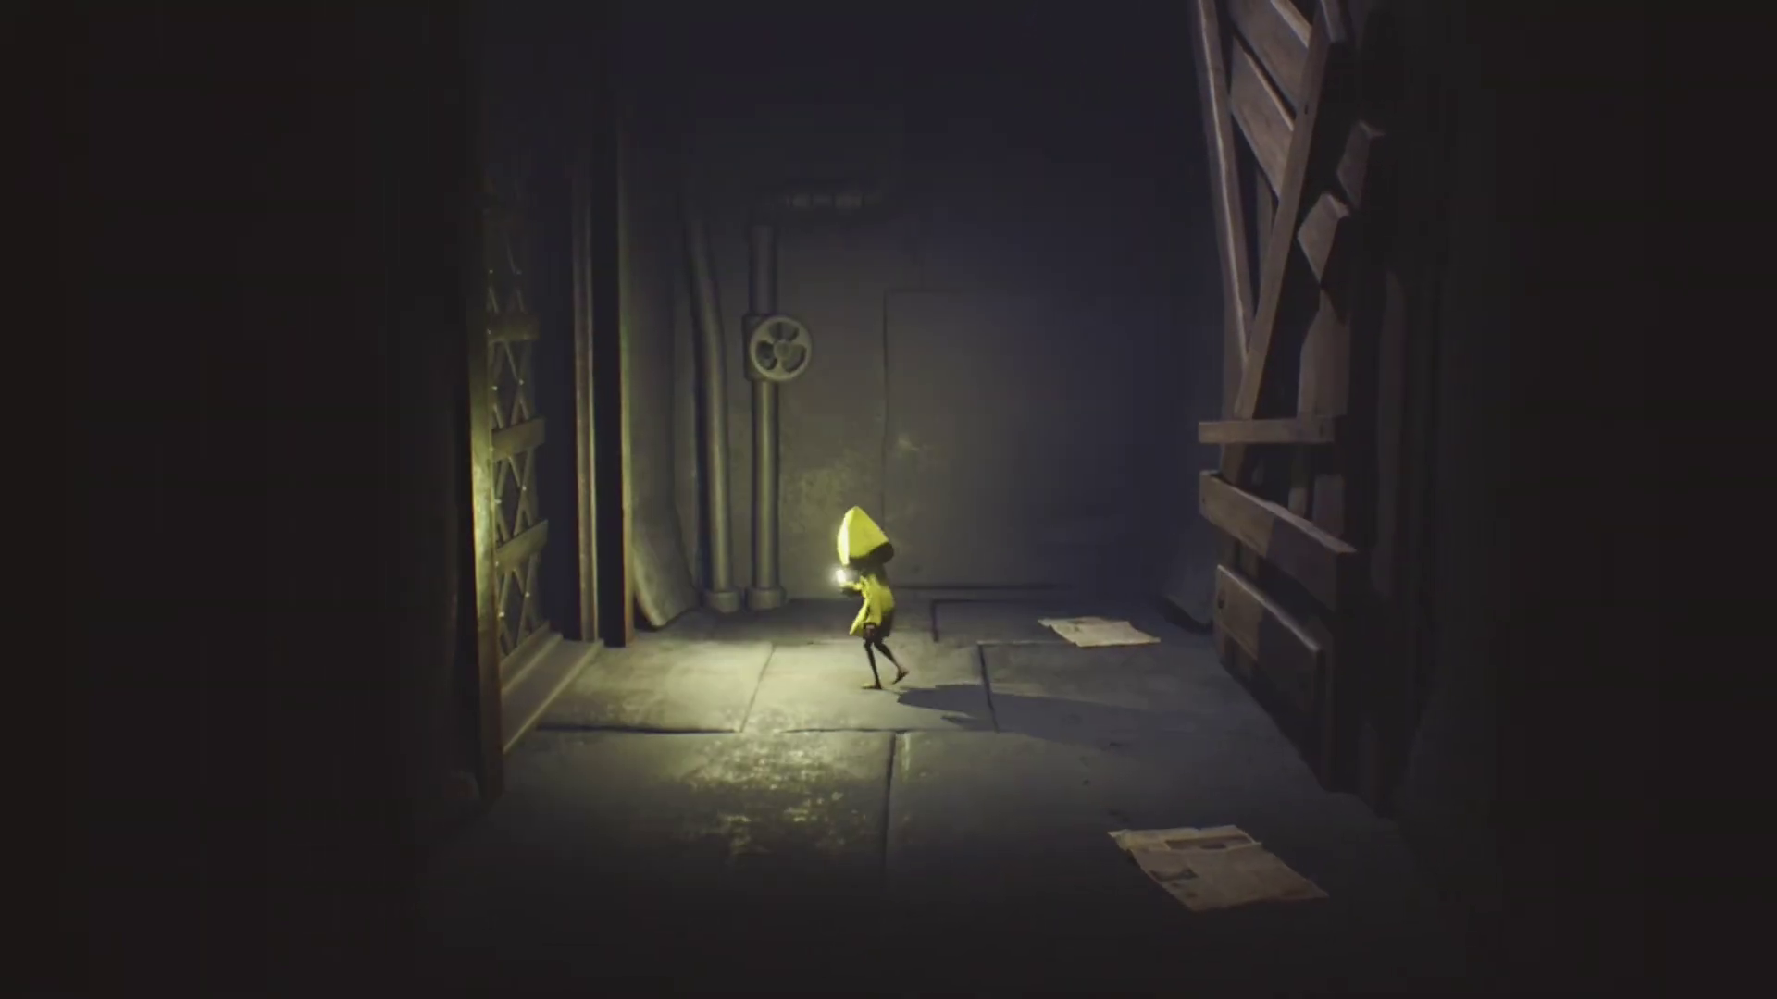
- Squeeze through the gap in the wooden boards into the new room
key(d)
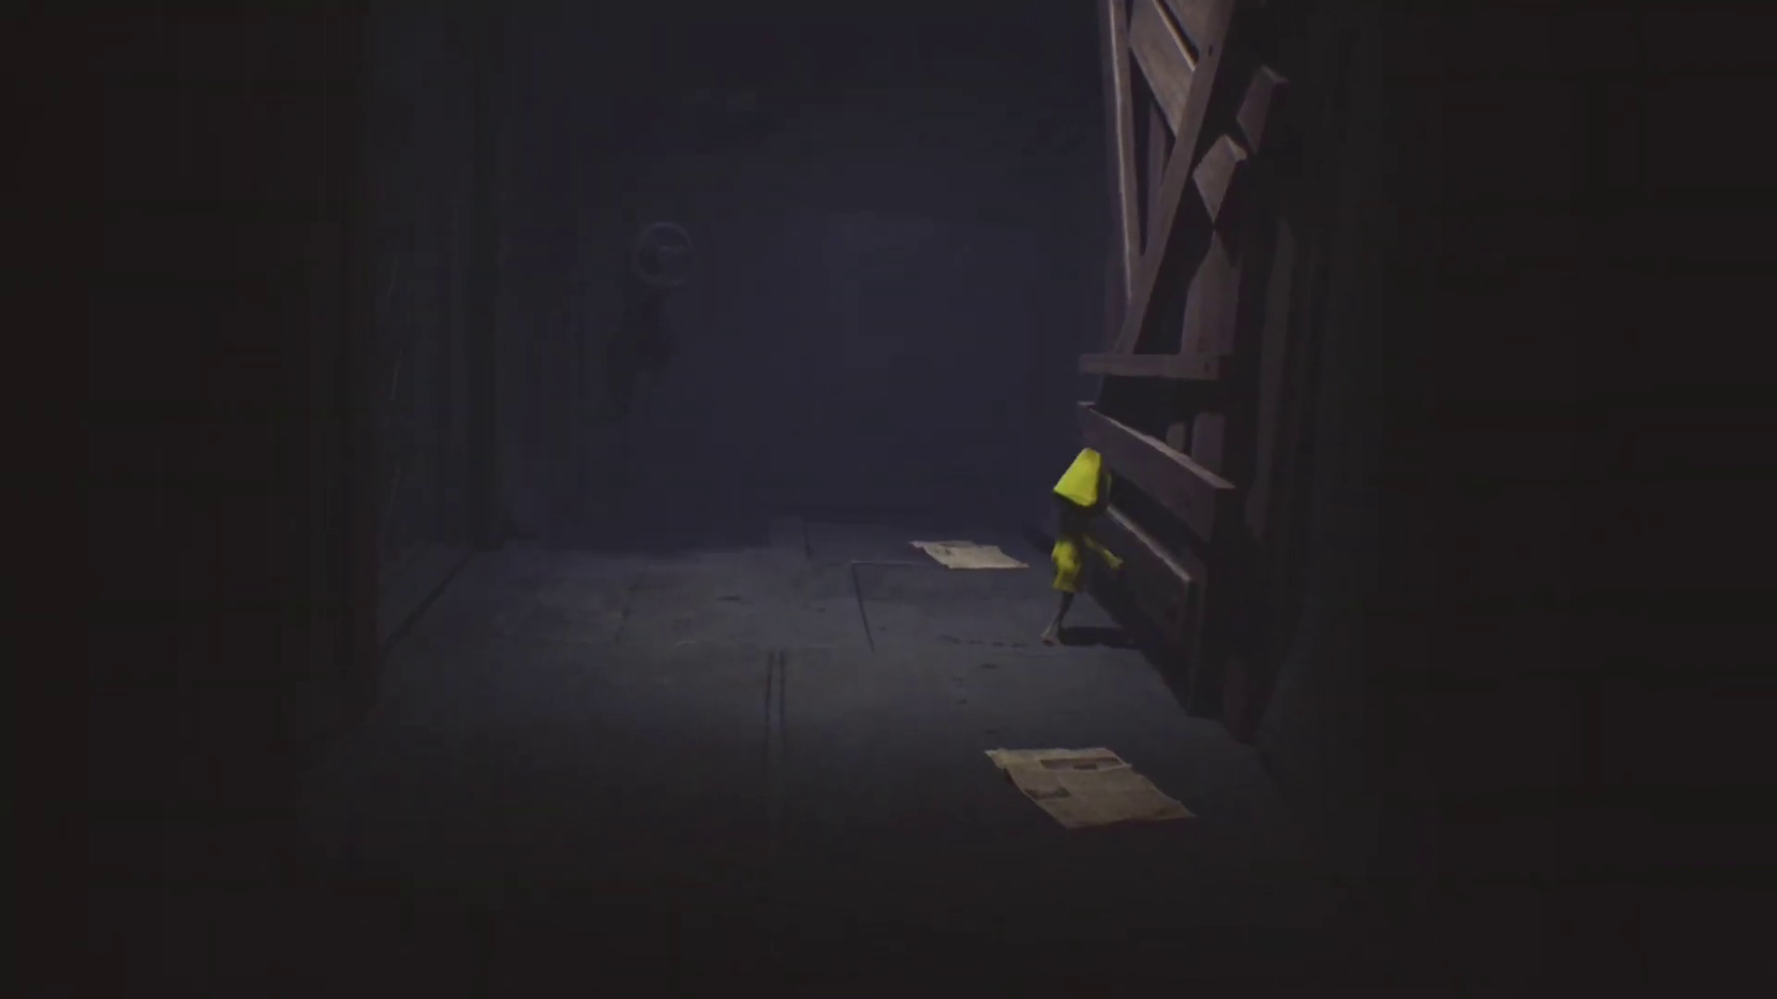
key(d)
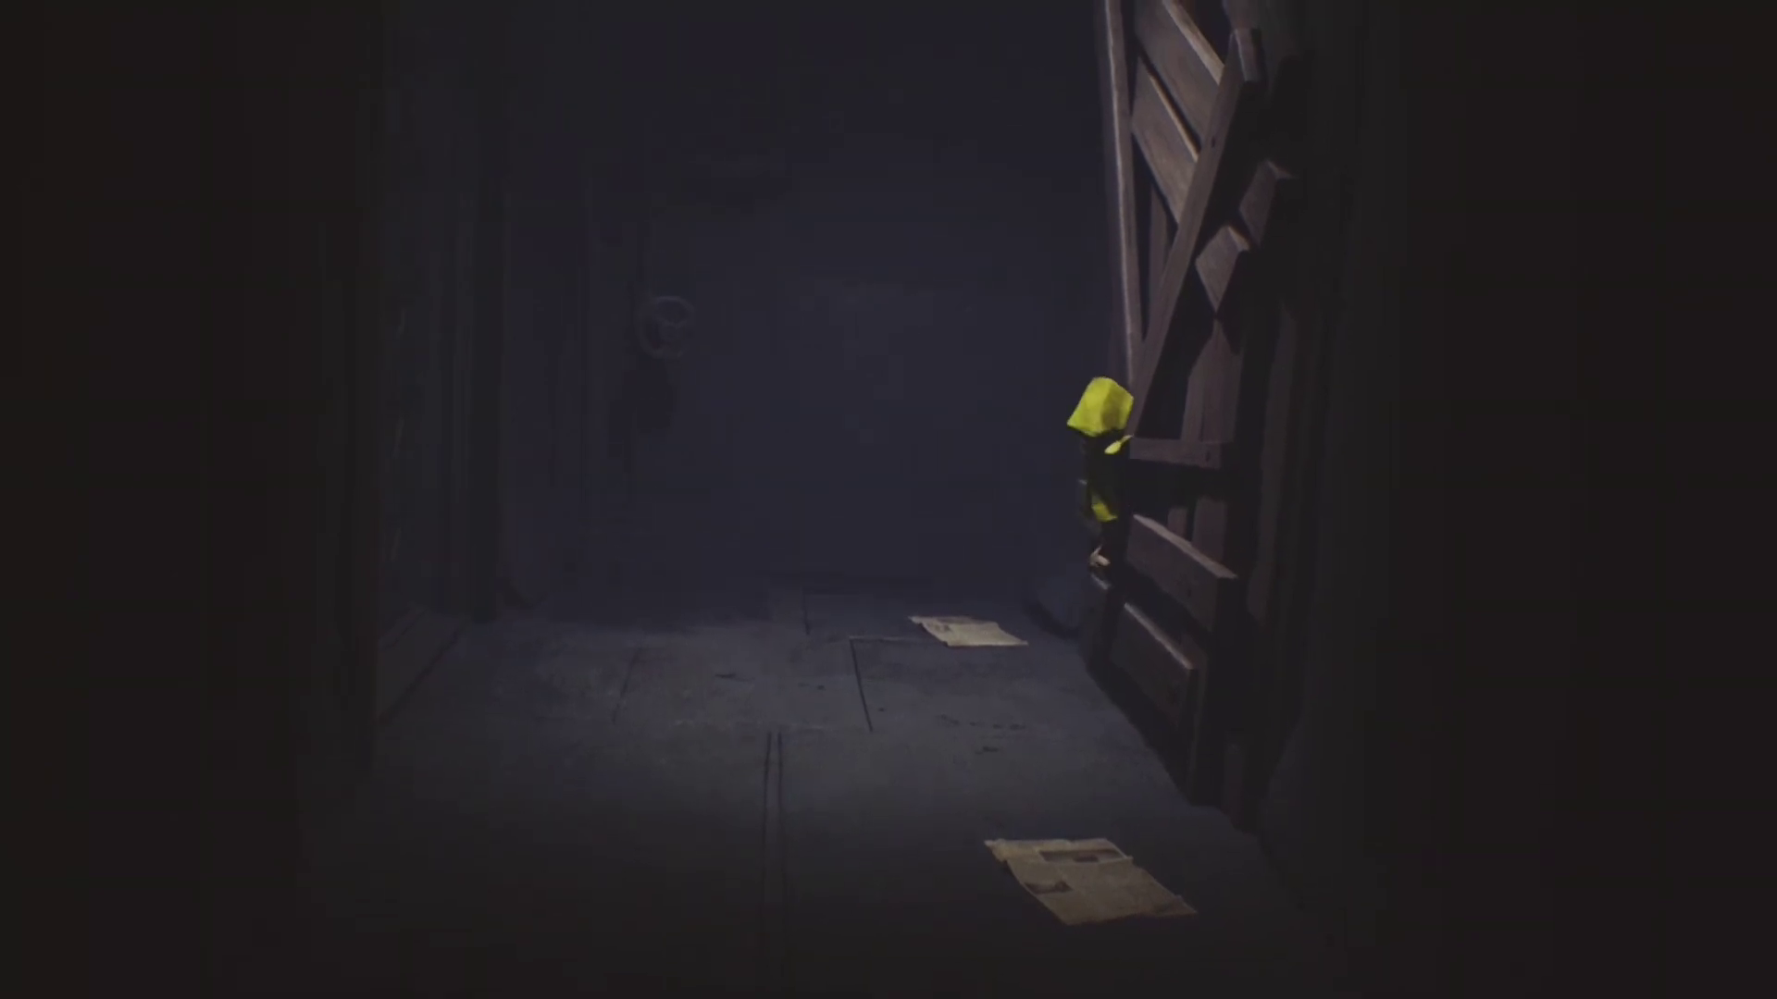
key(a)
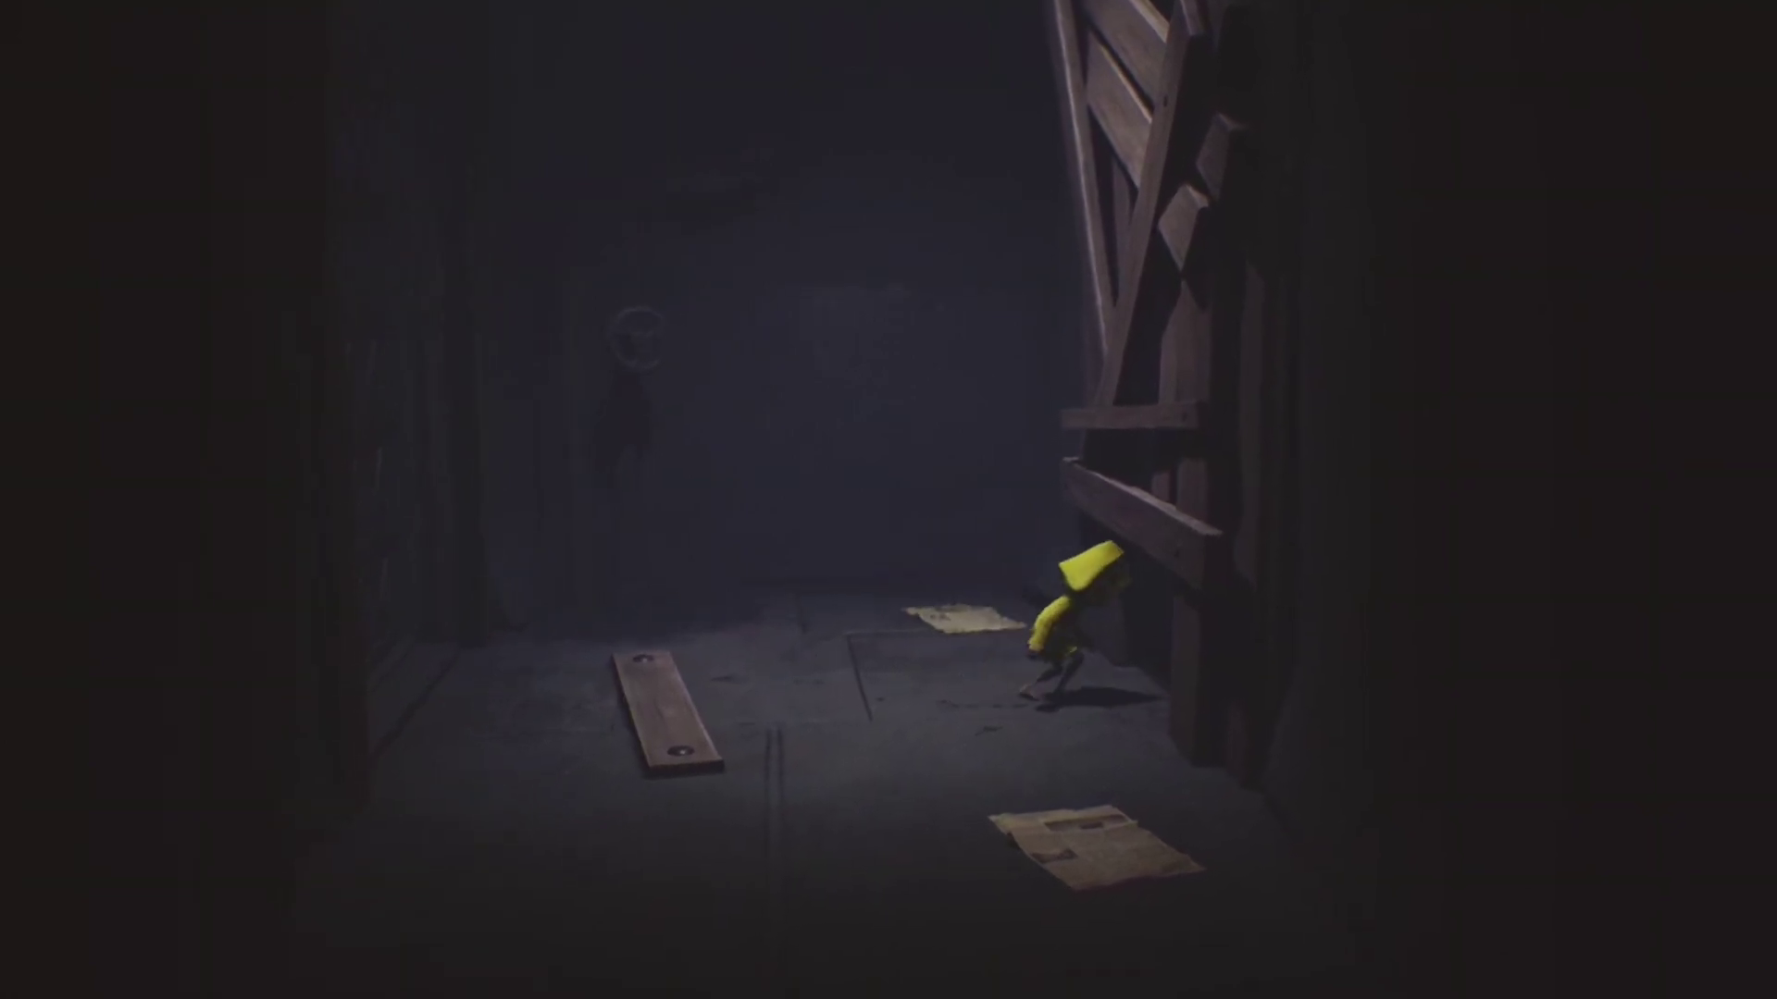
key(d)
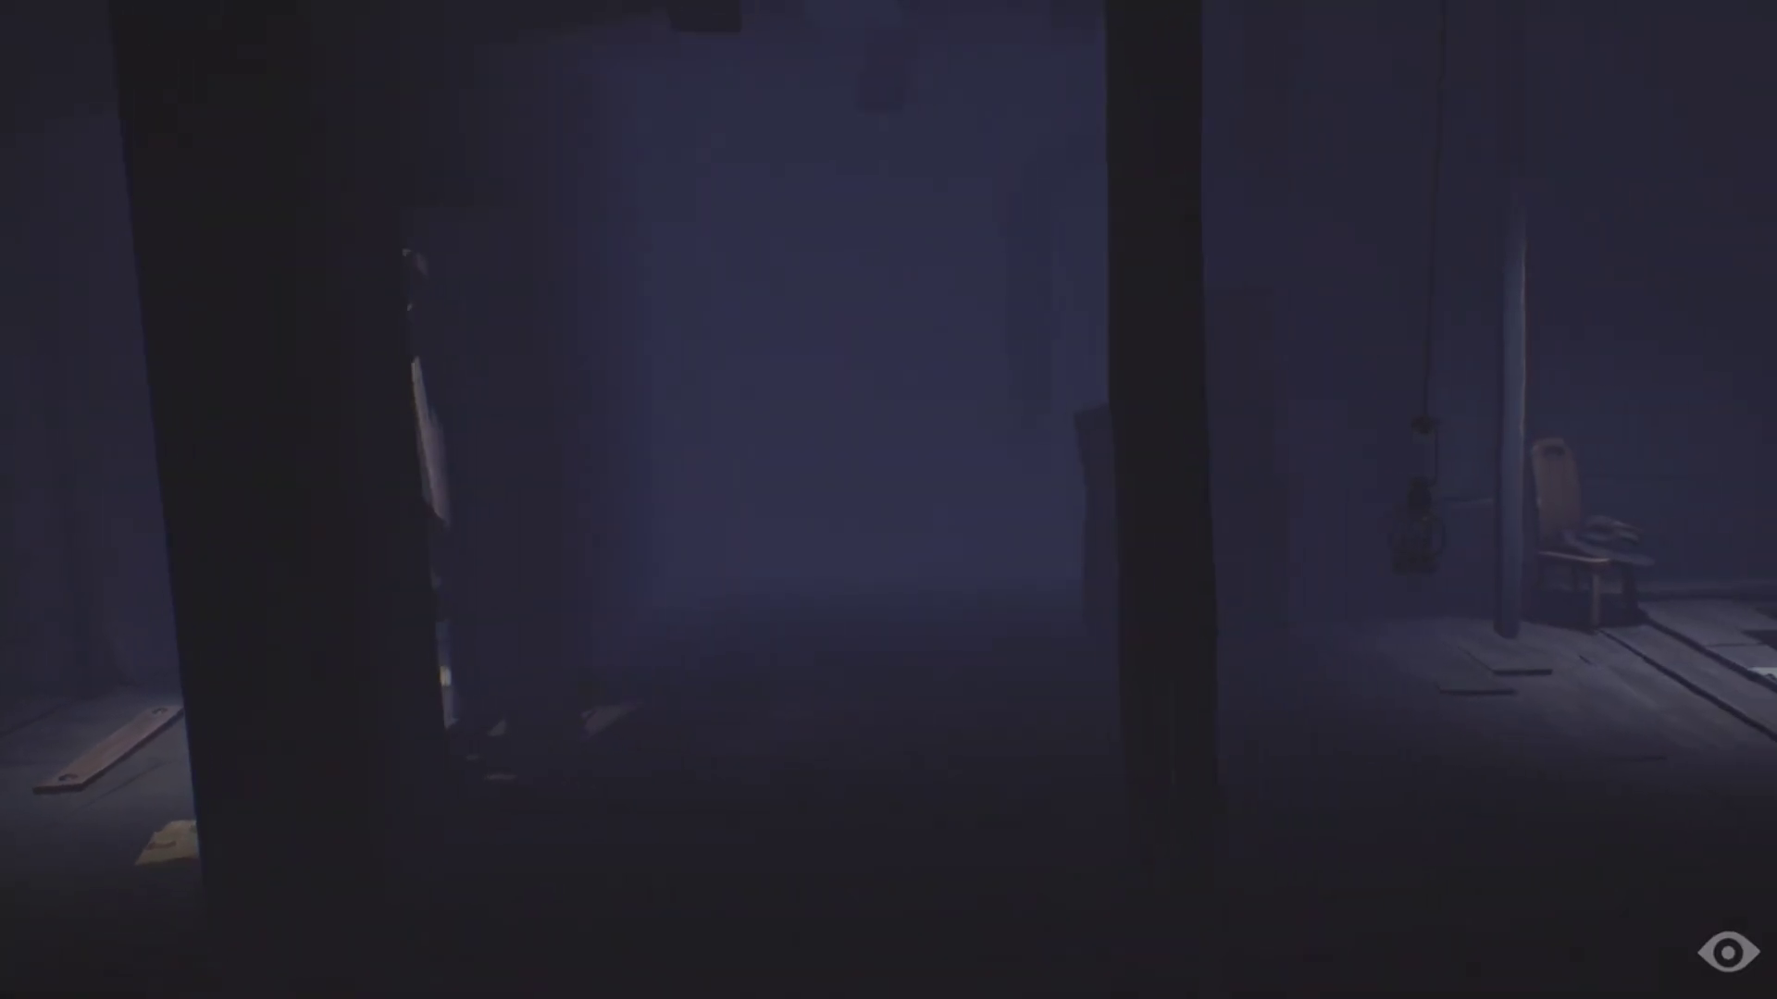
- Walk right across the lit floor toward the steps and stacked crates
key(d)
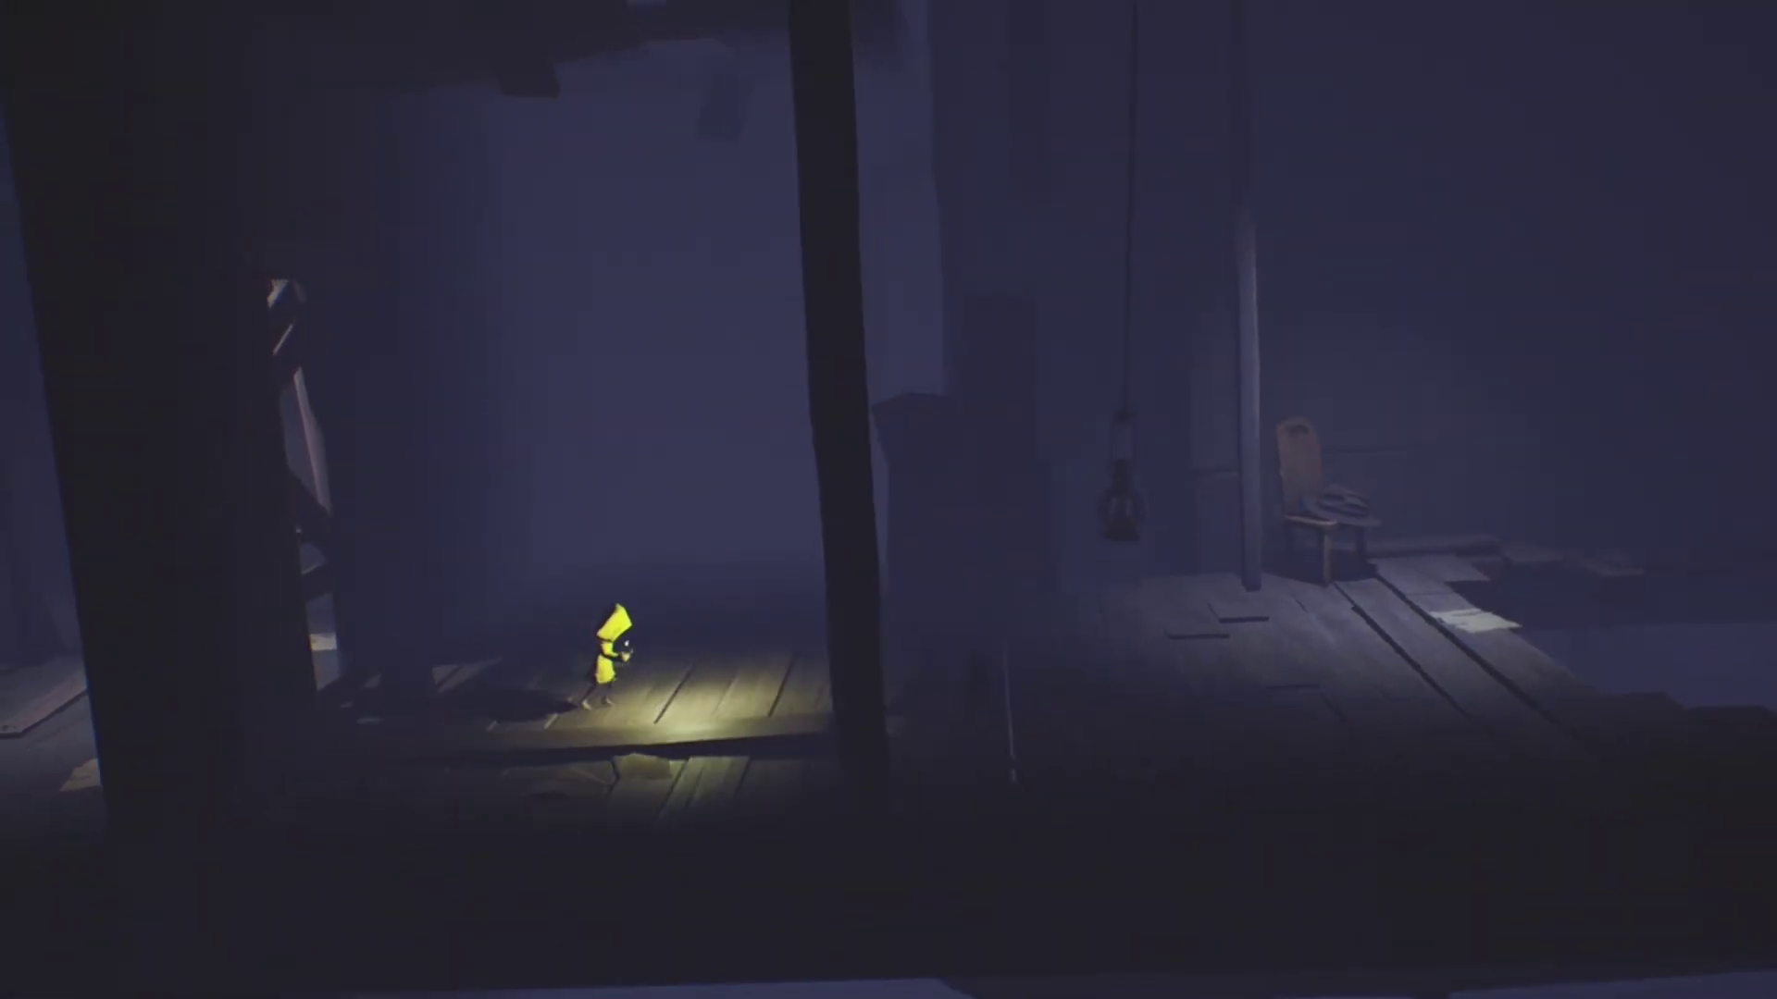
key(d)
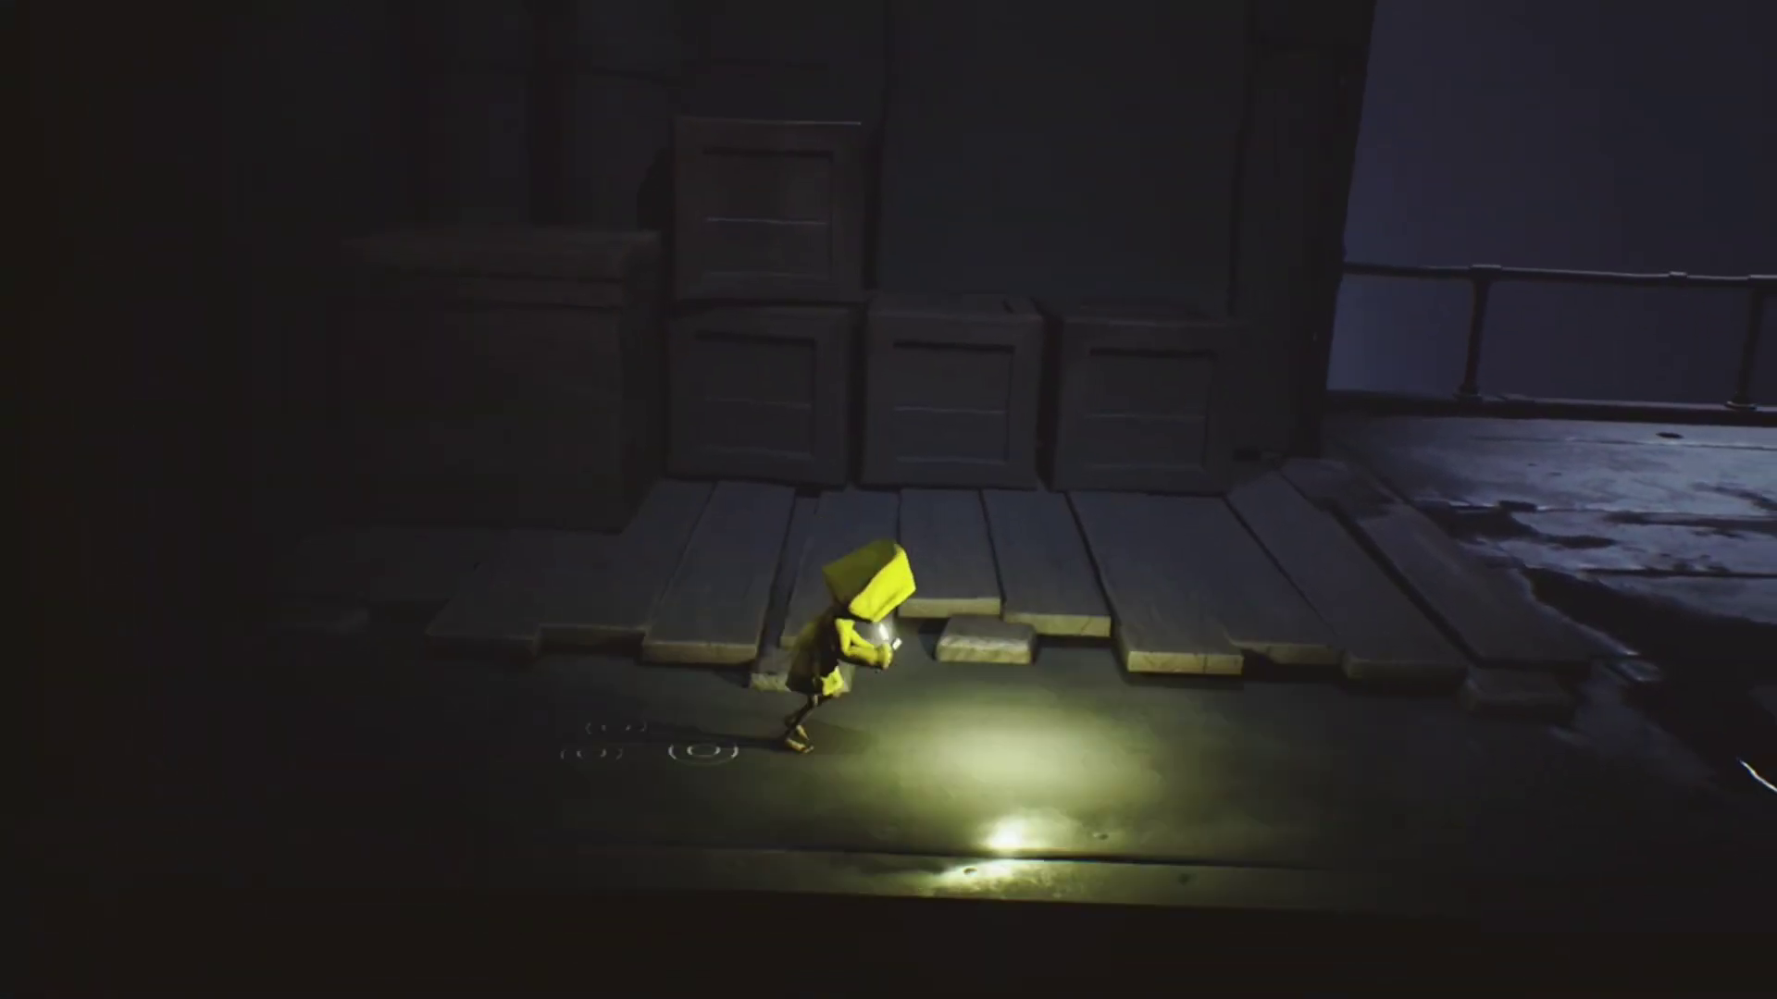
key(d)
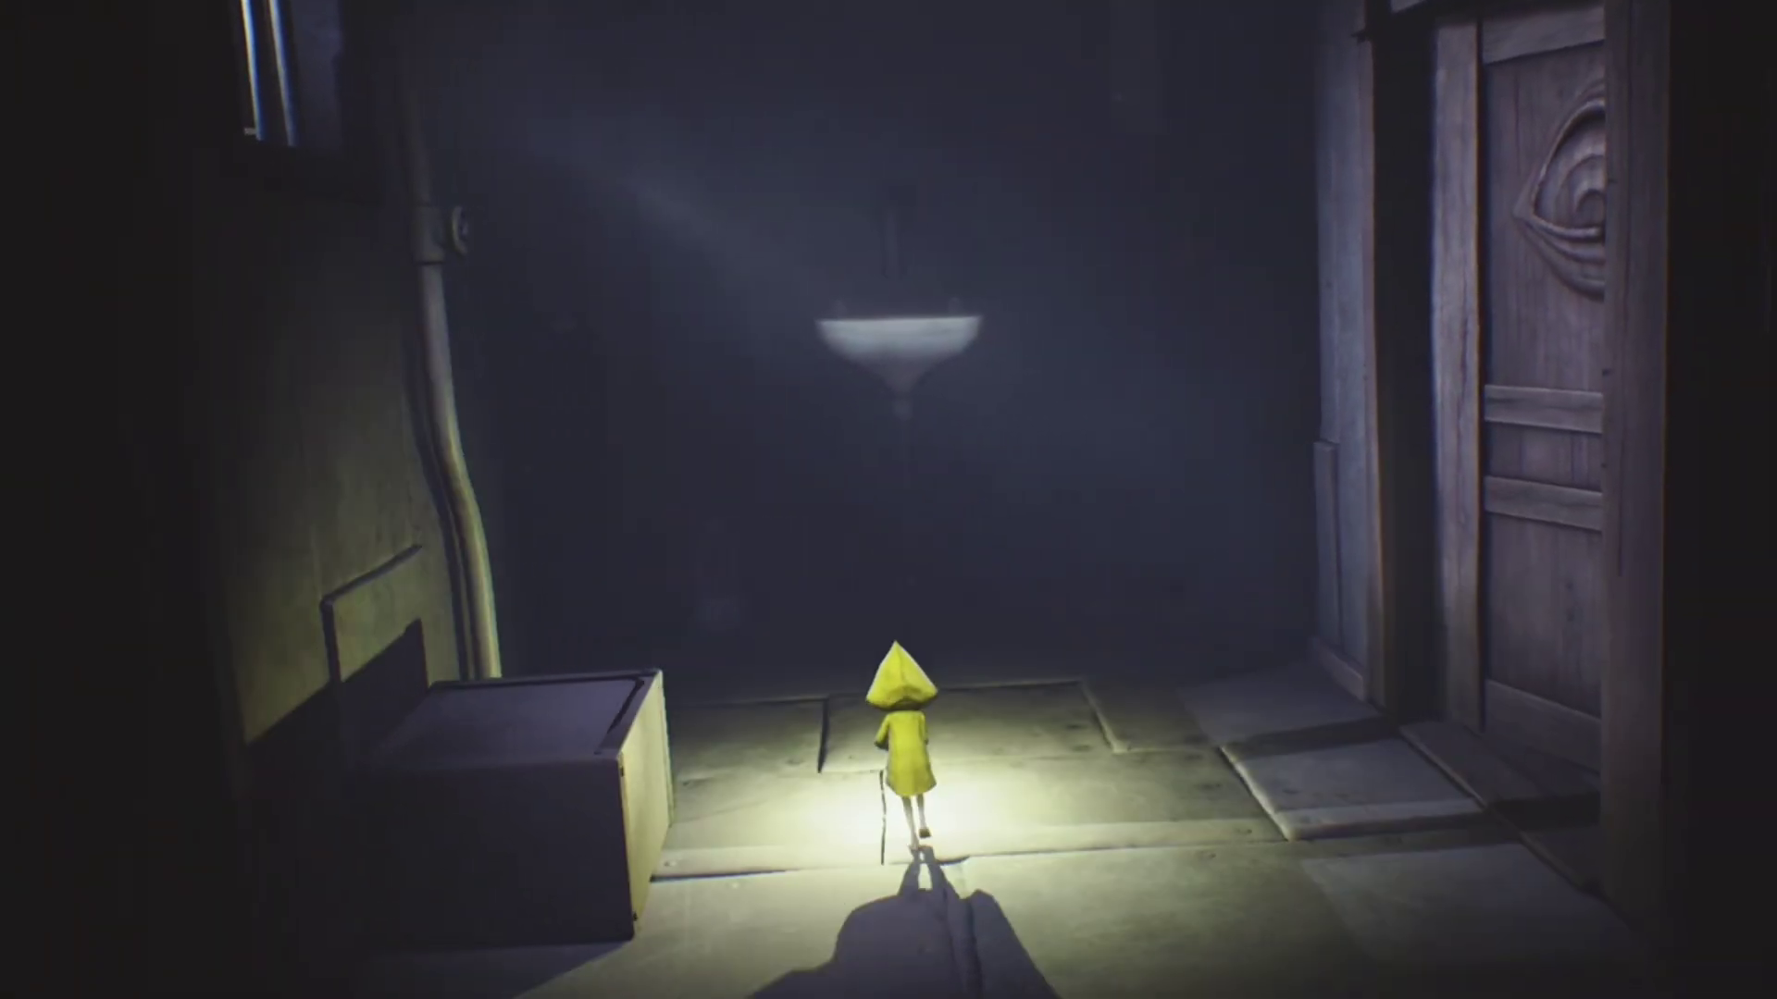
key(w)
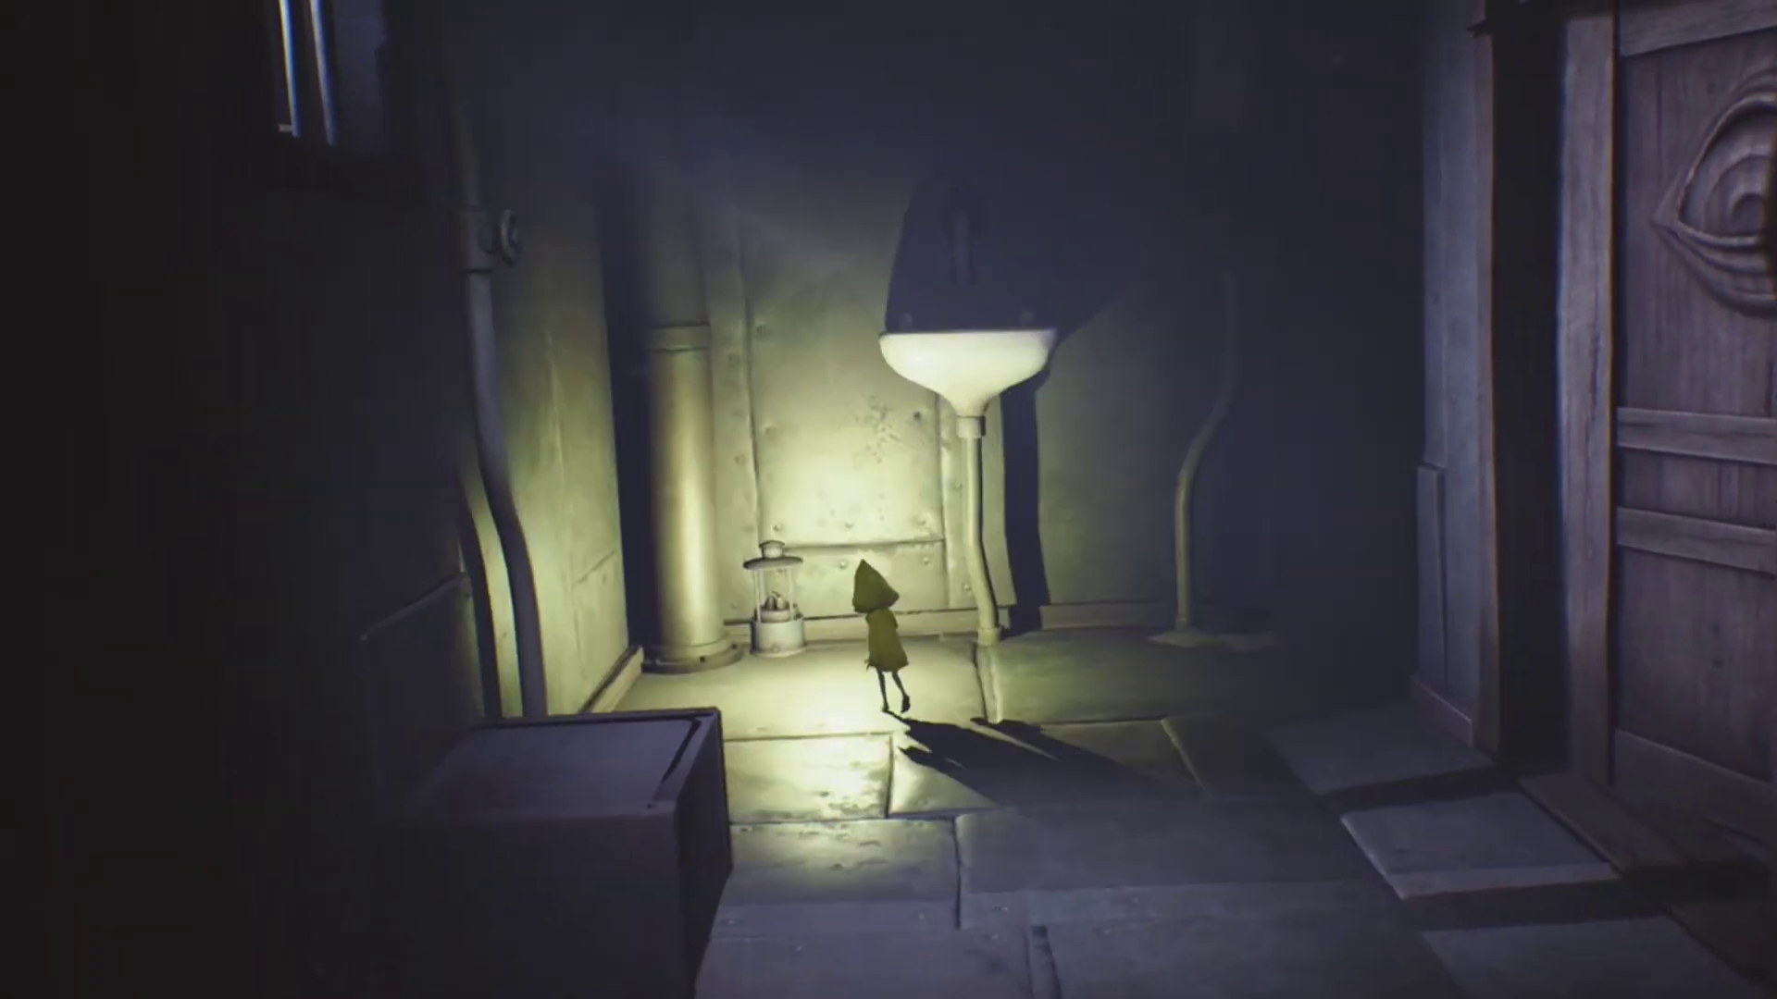
- Walk from the crate down the alley with the lighter lit to the lantern
key(a)
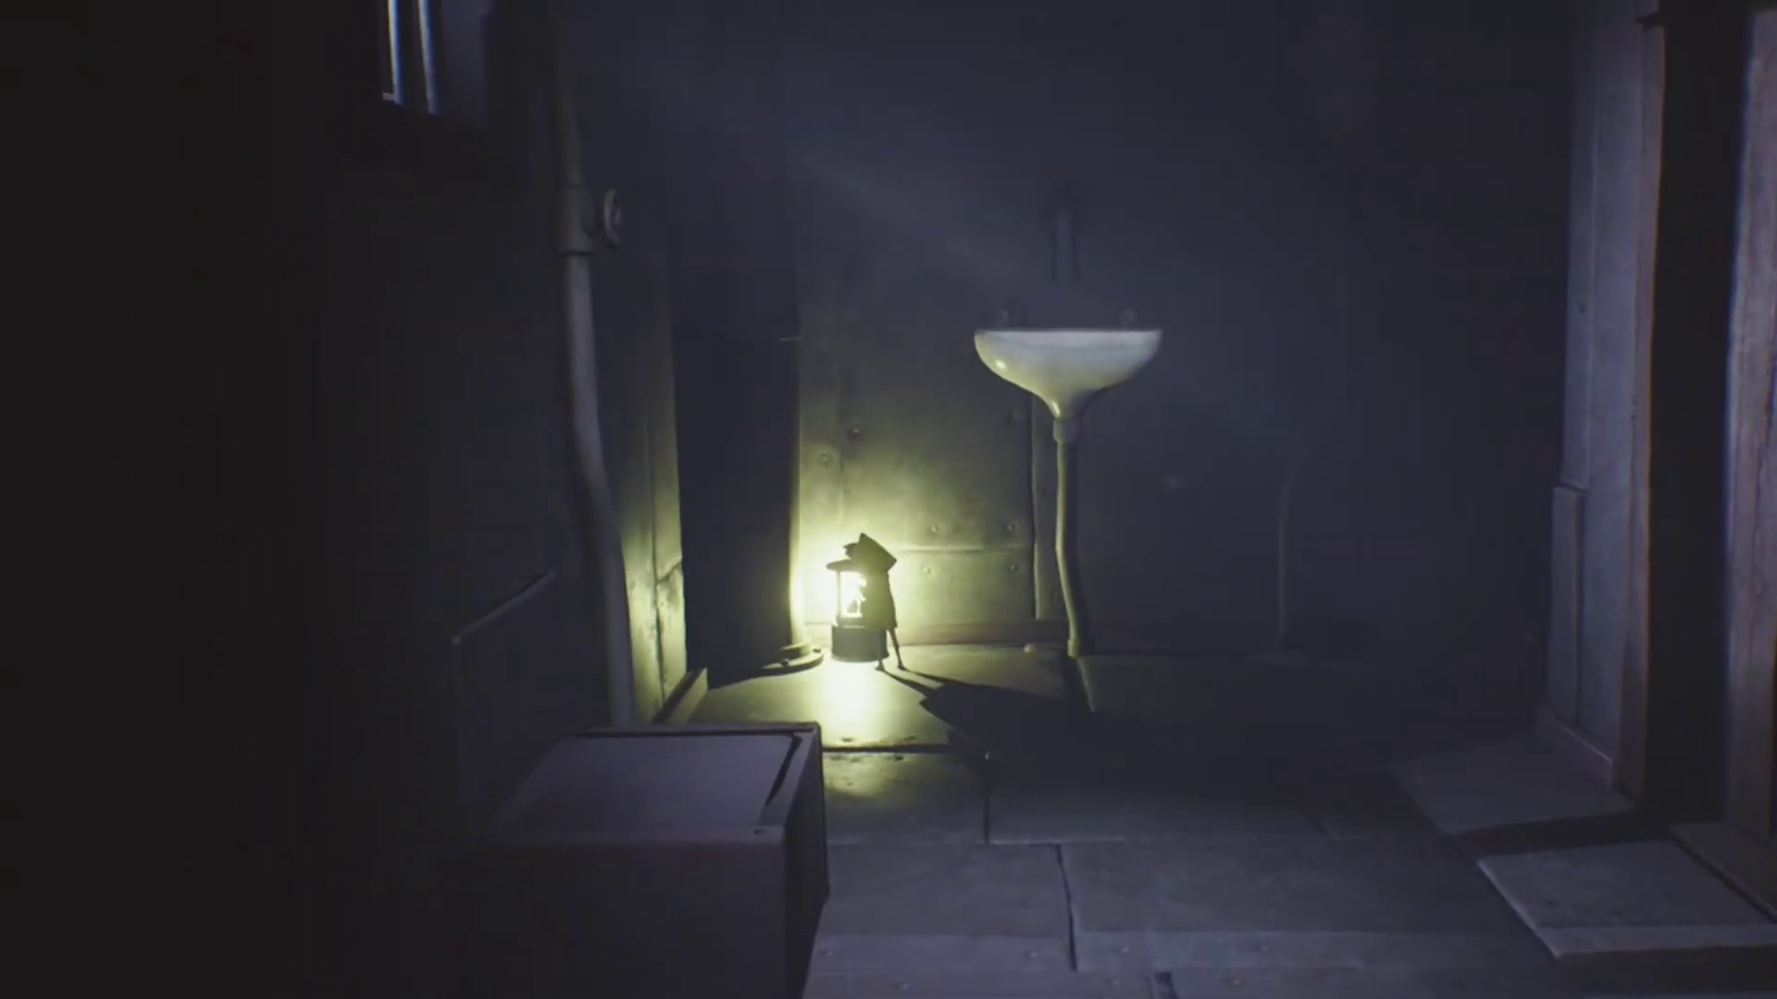
key(s)
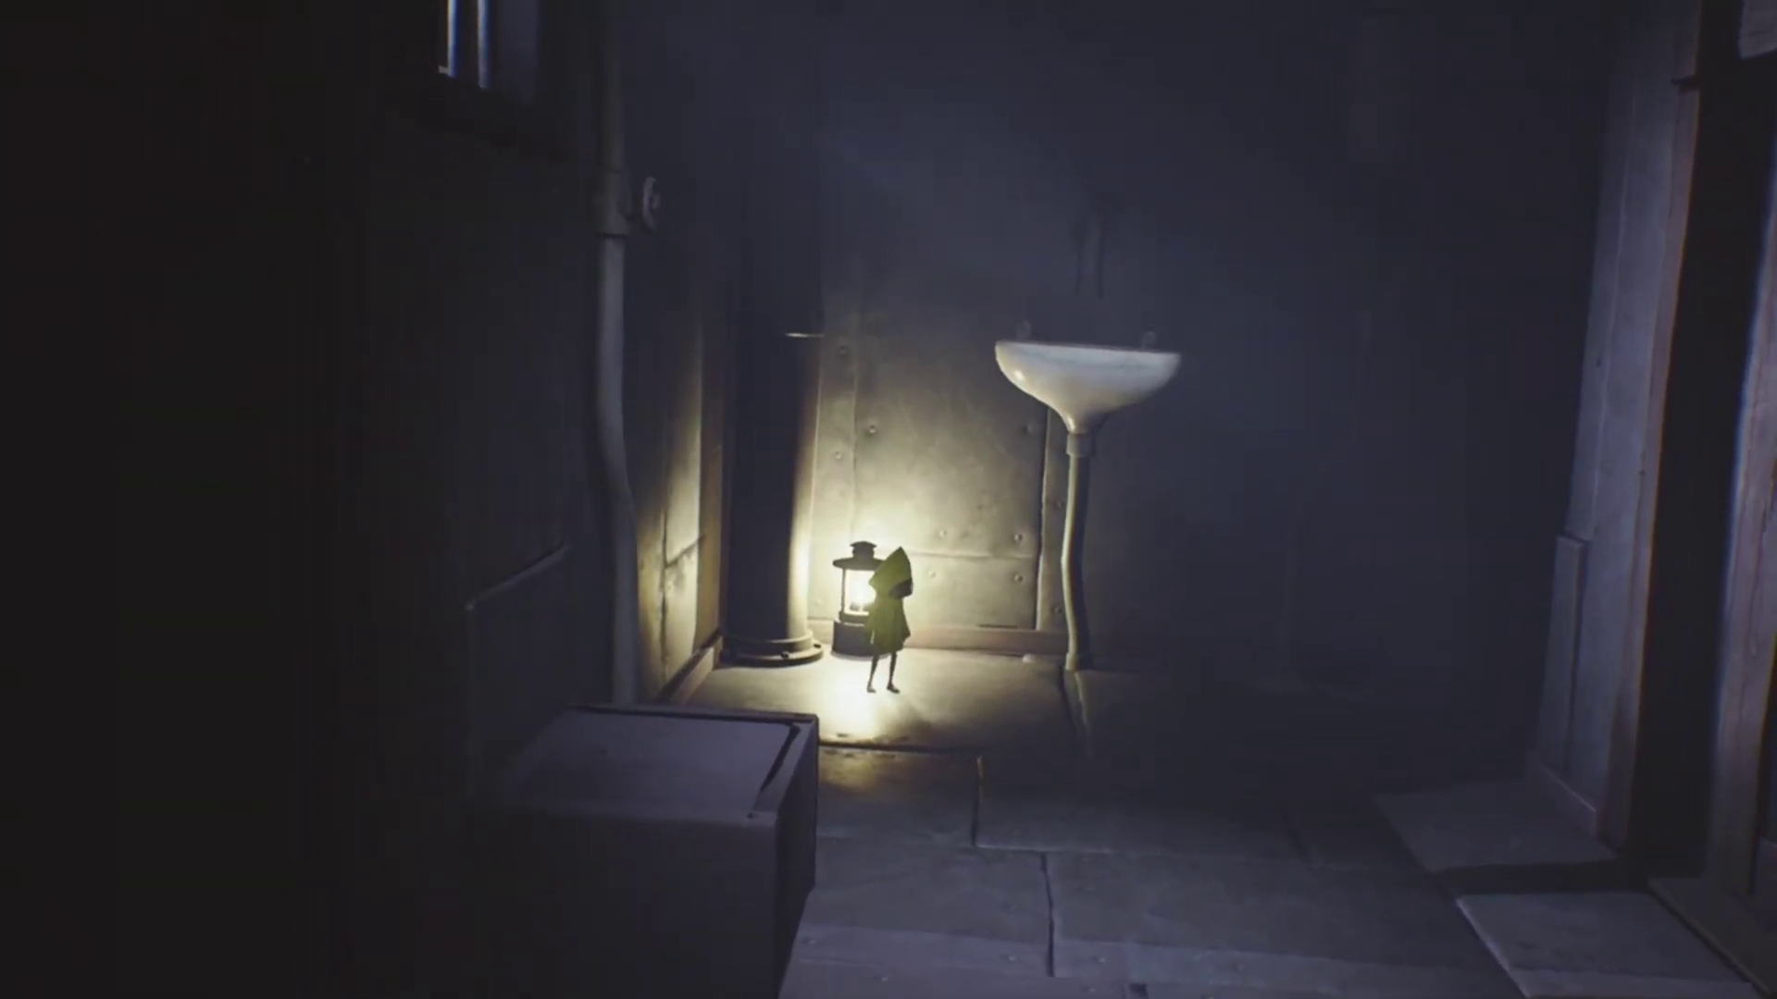
- Walk right from the lantern and push open the eye-carved door
key(d)
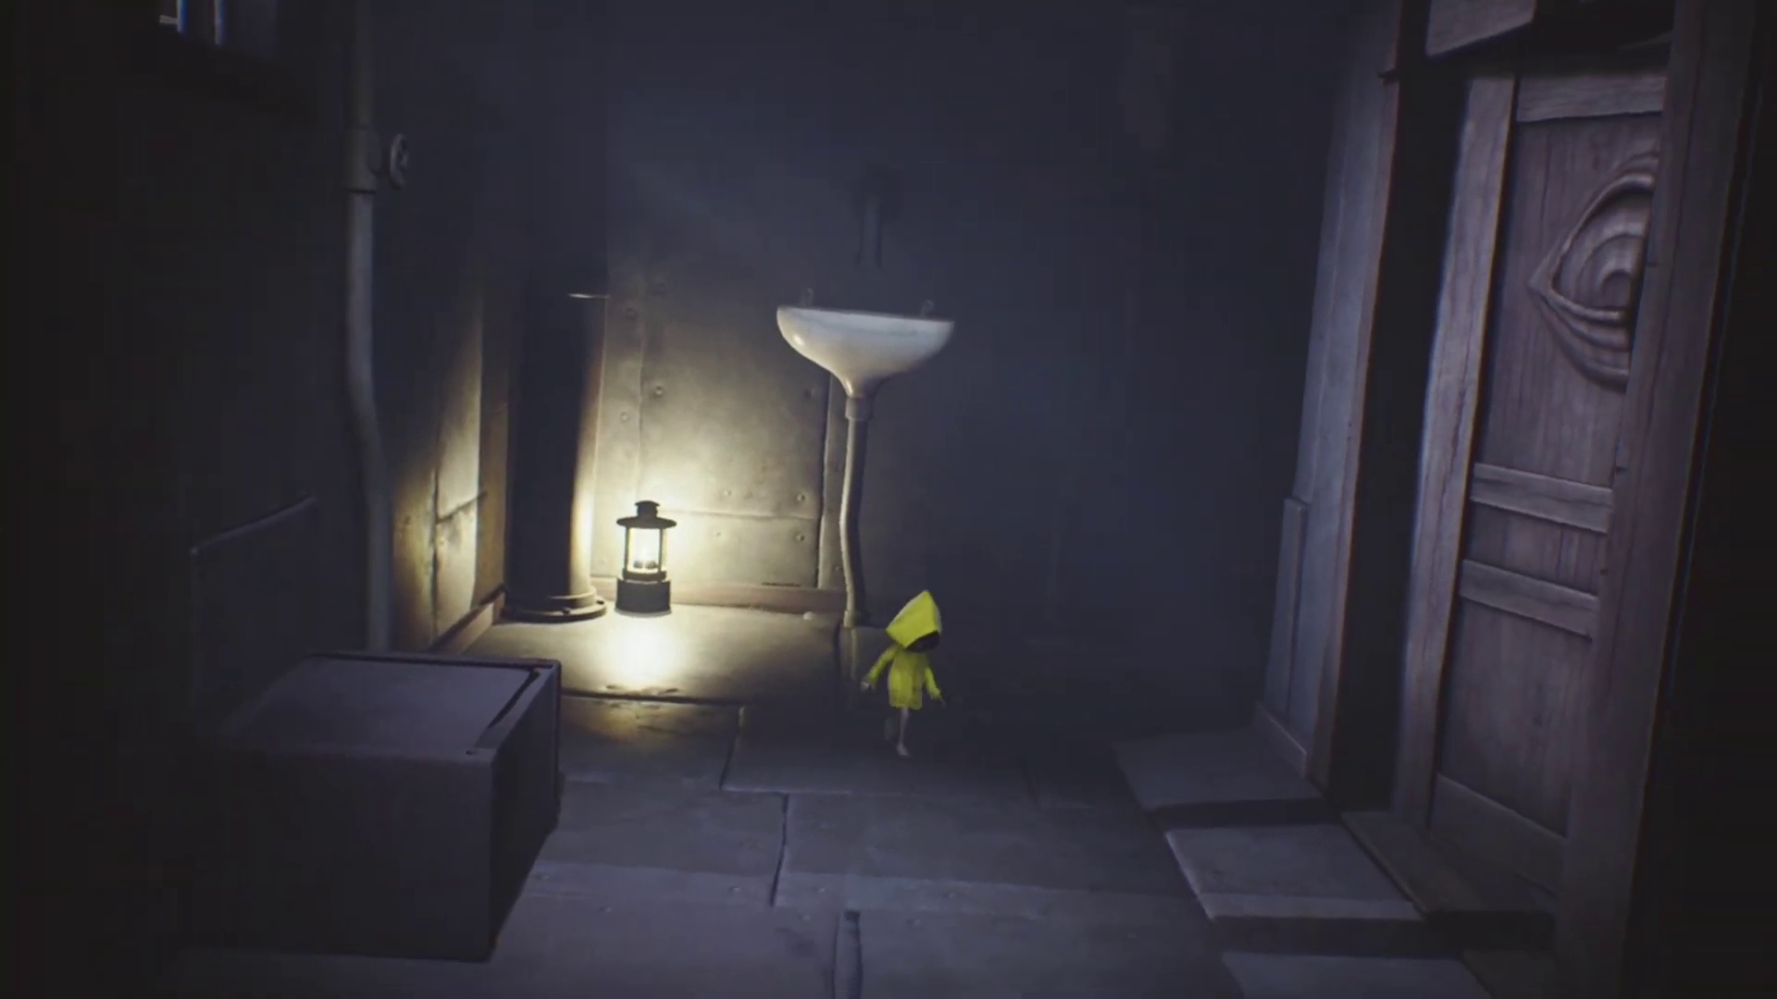
key(d)
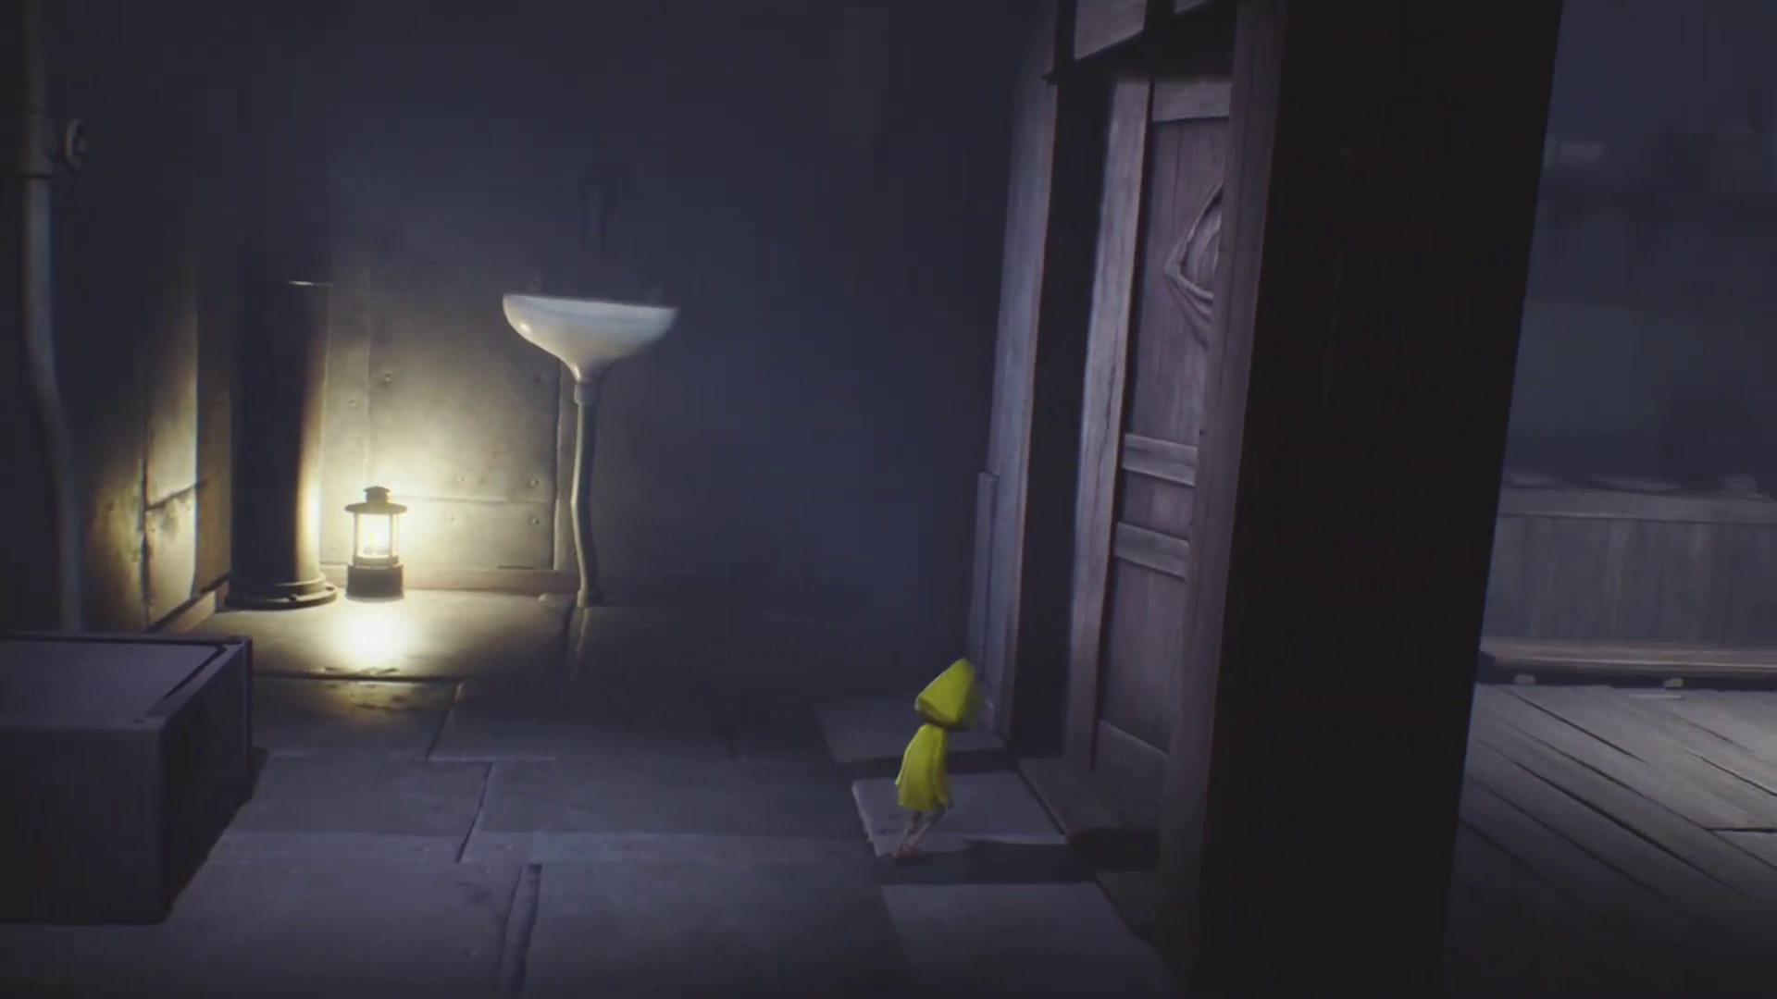
key(d)
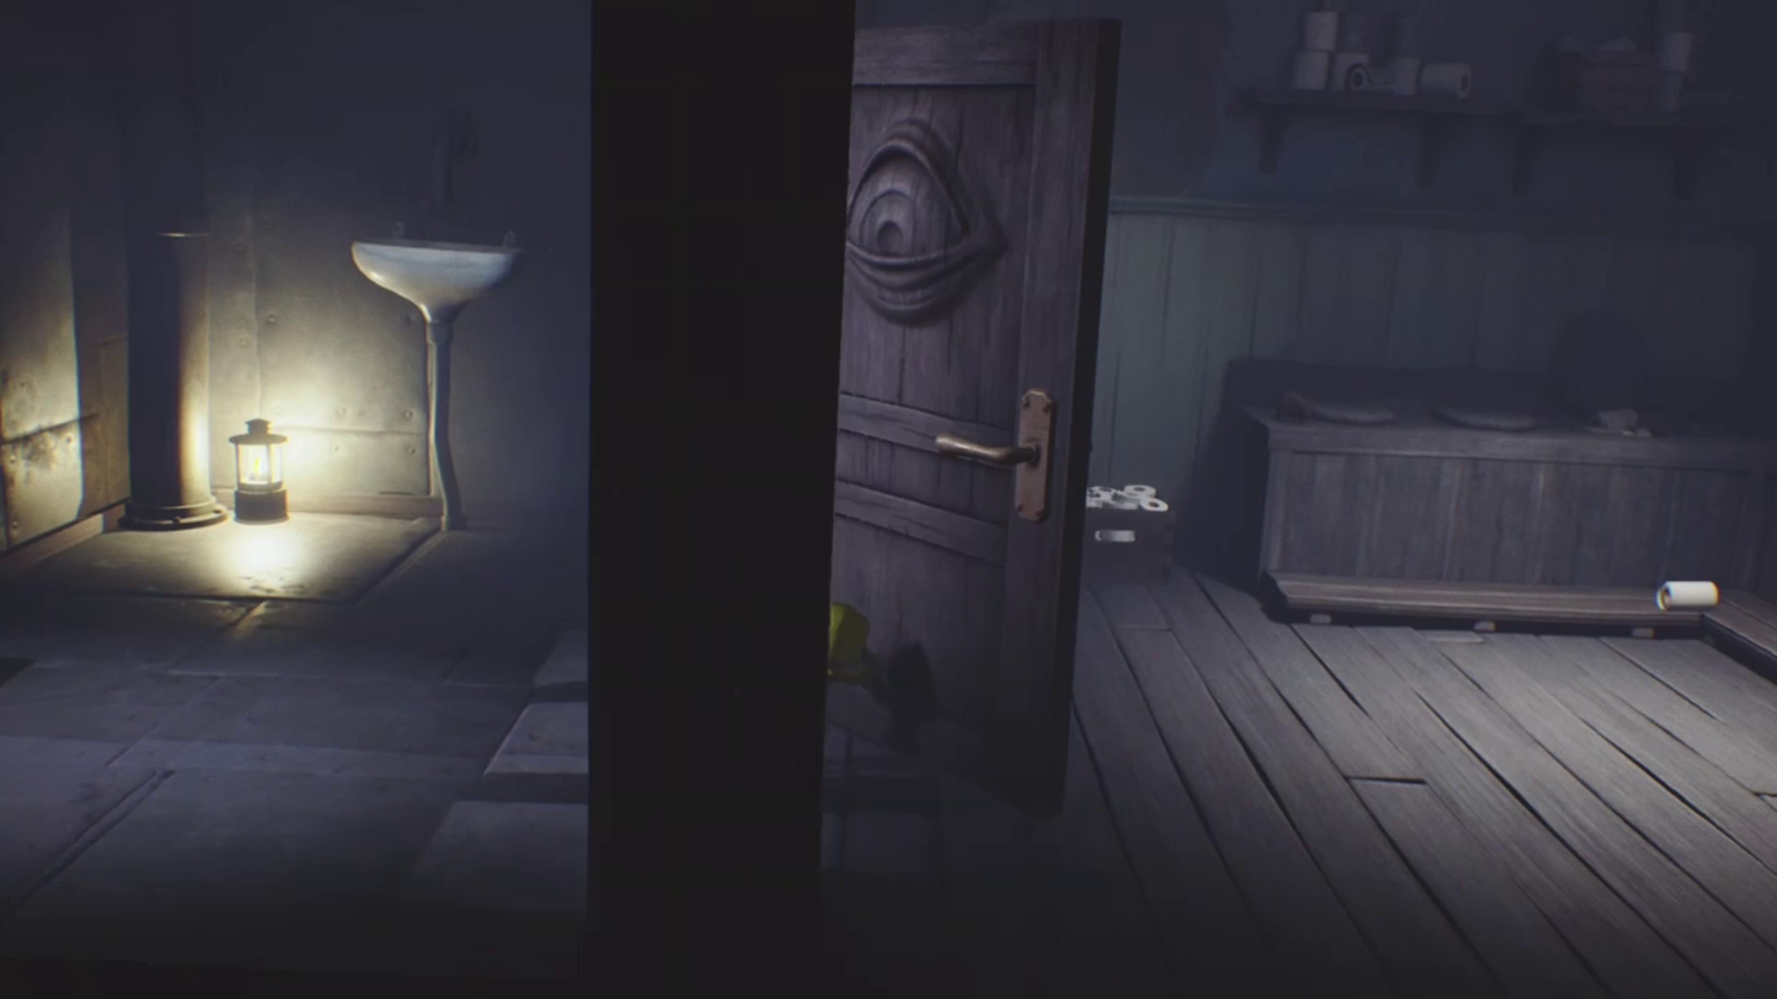
- Step through the doorway and walk right across the toilet room floor
key(d)
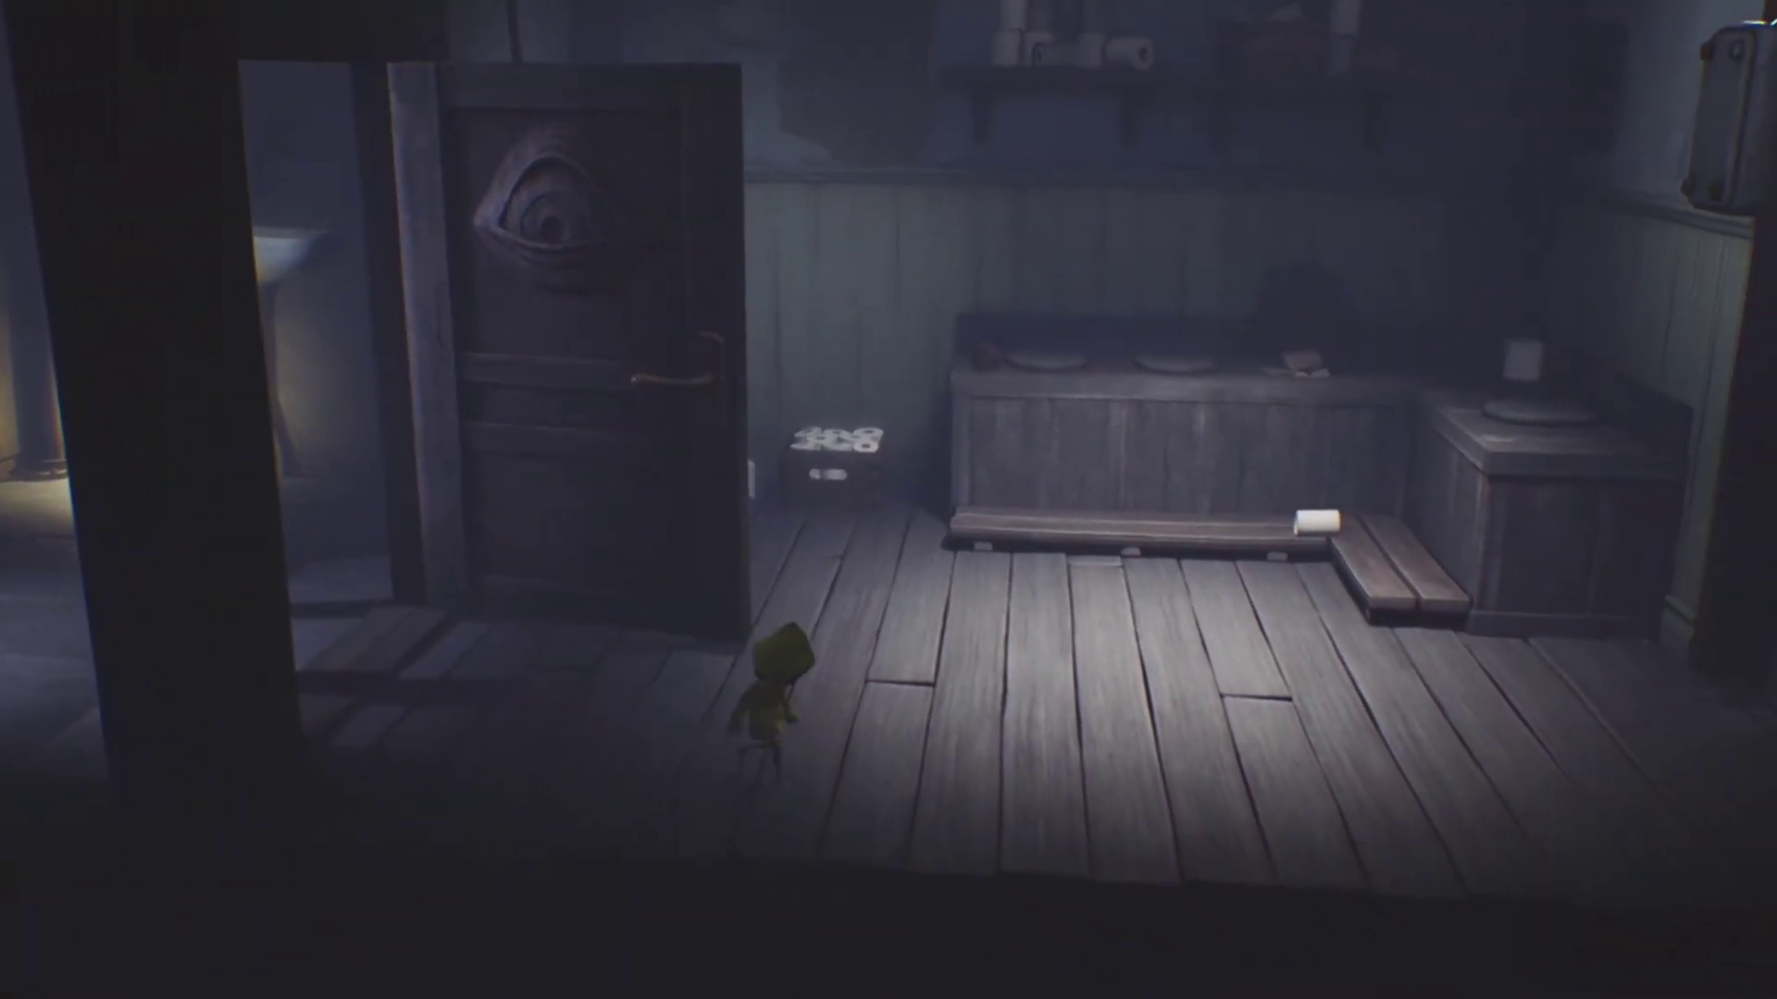
key(d)
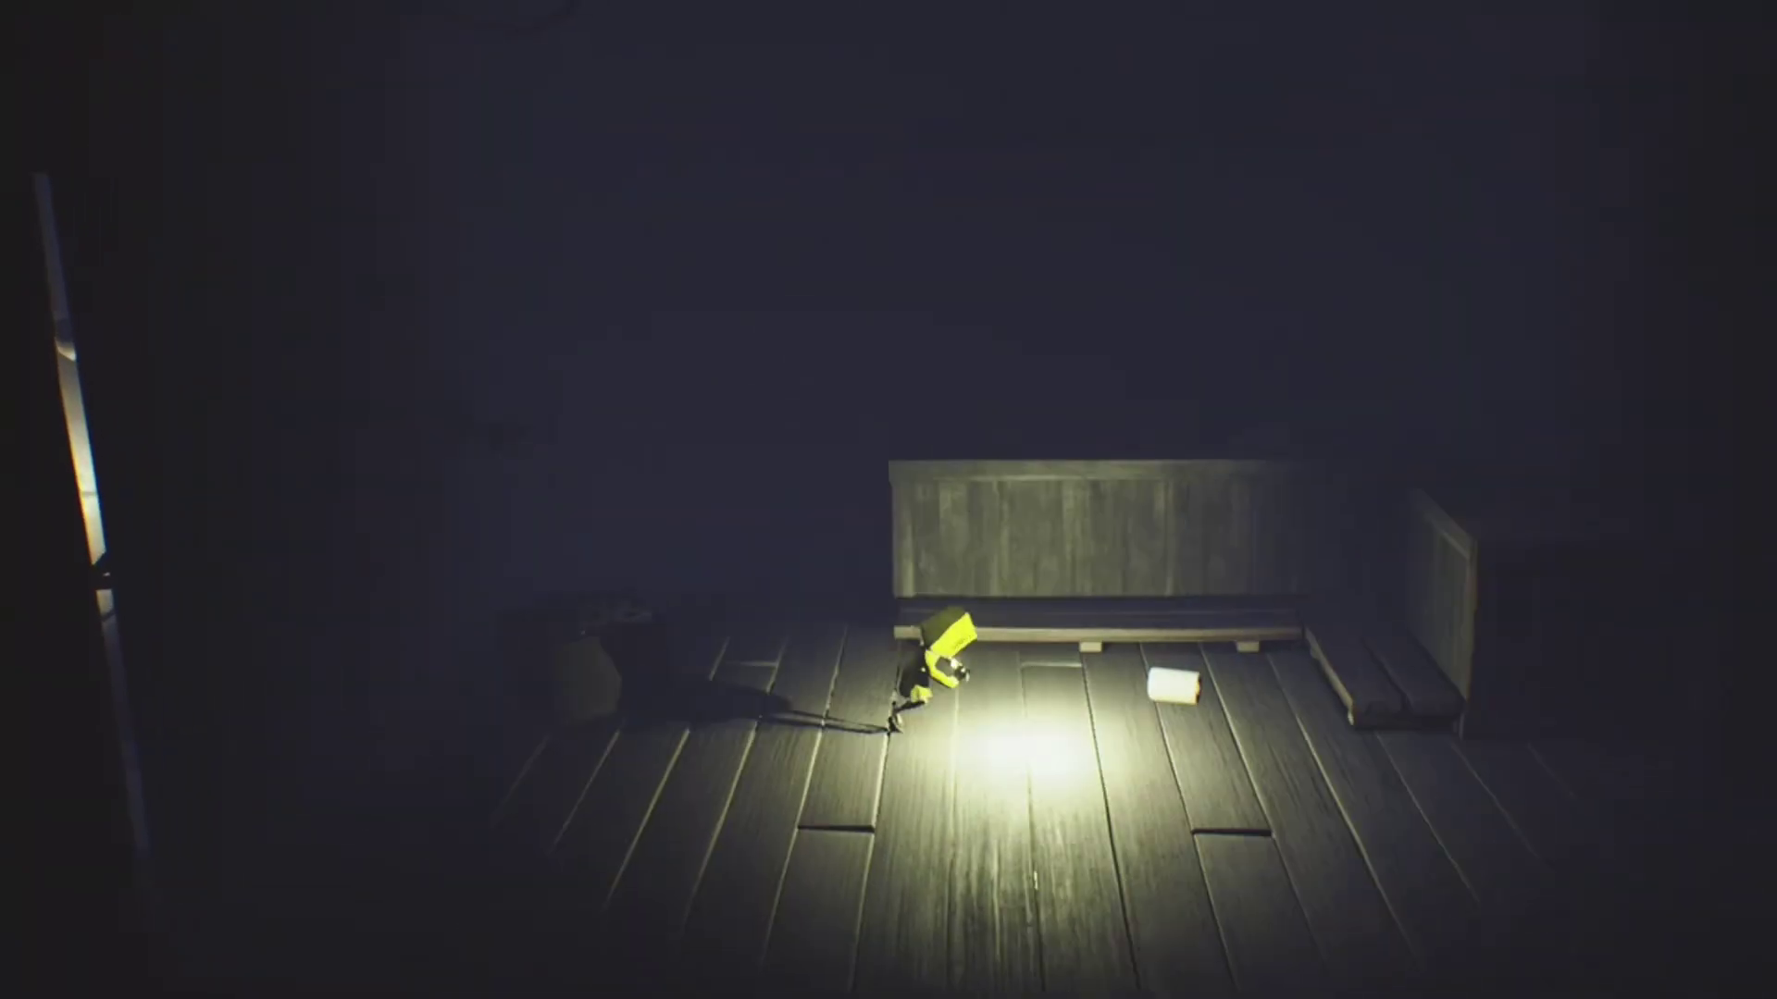
- Run right past the blocks, seesaw and dresser, and across the carousel
key(d)
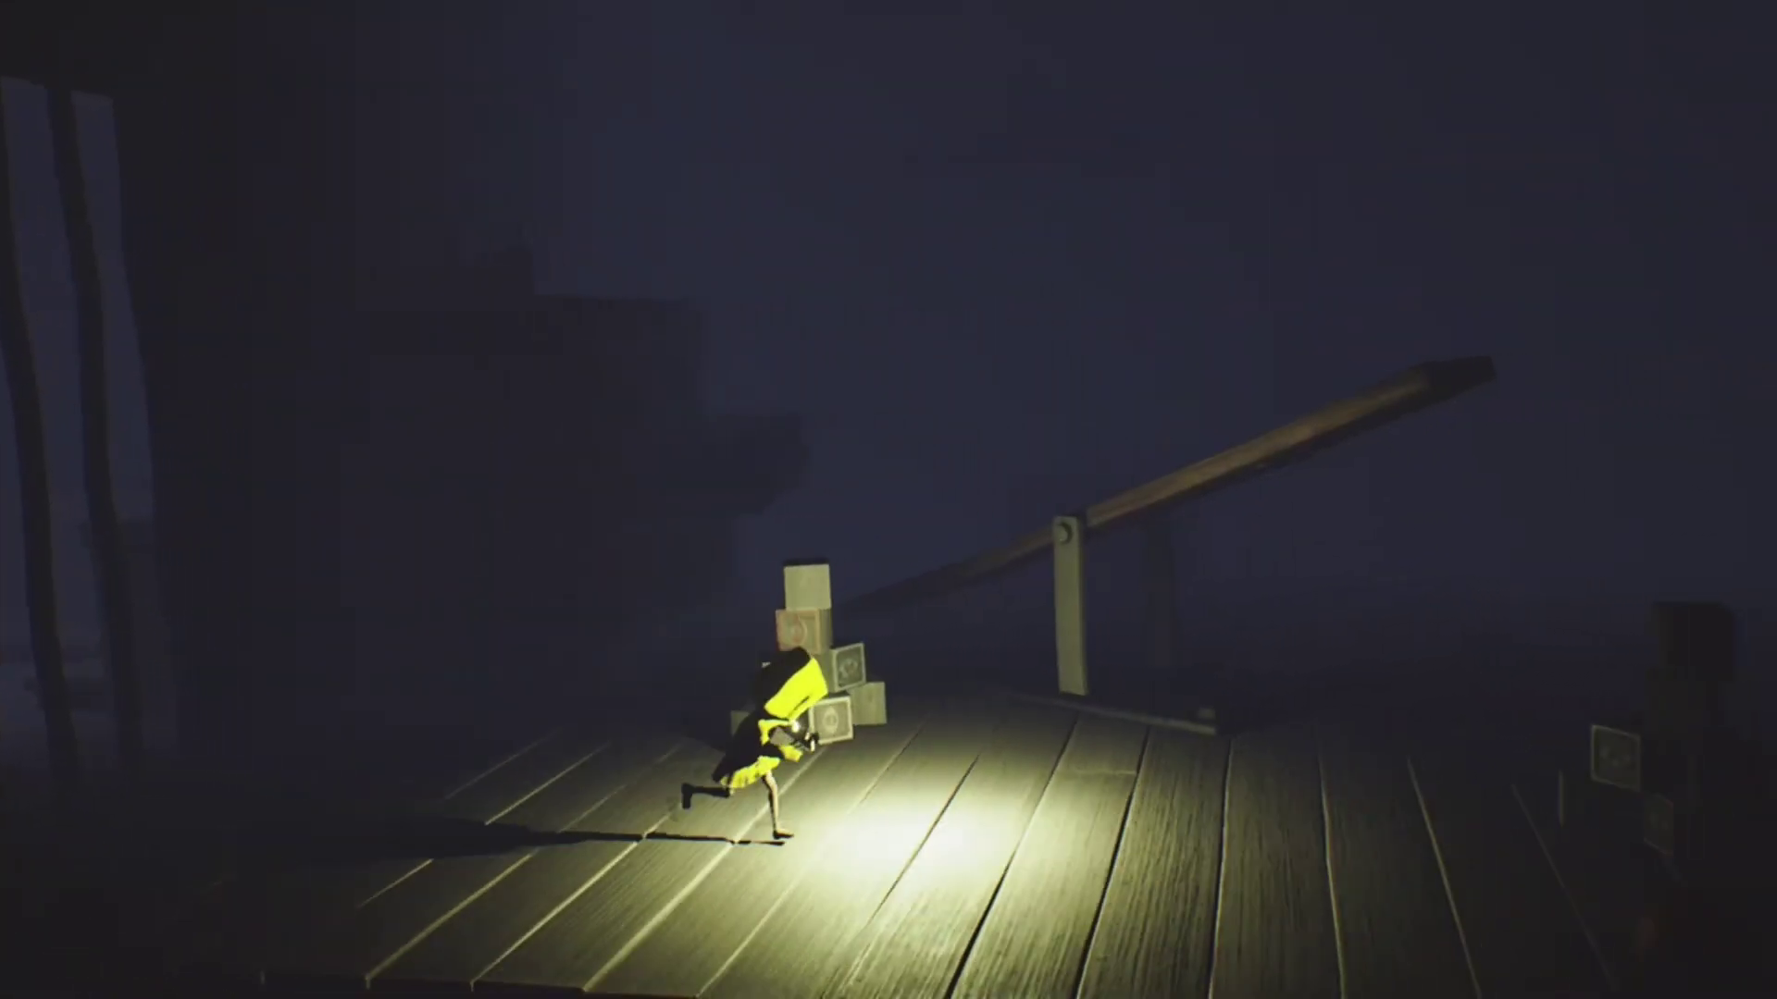
key(d)
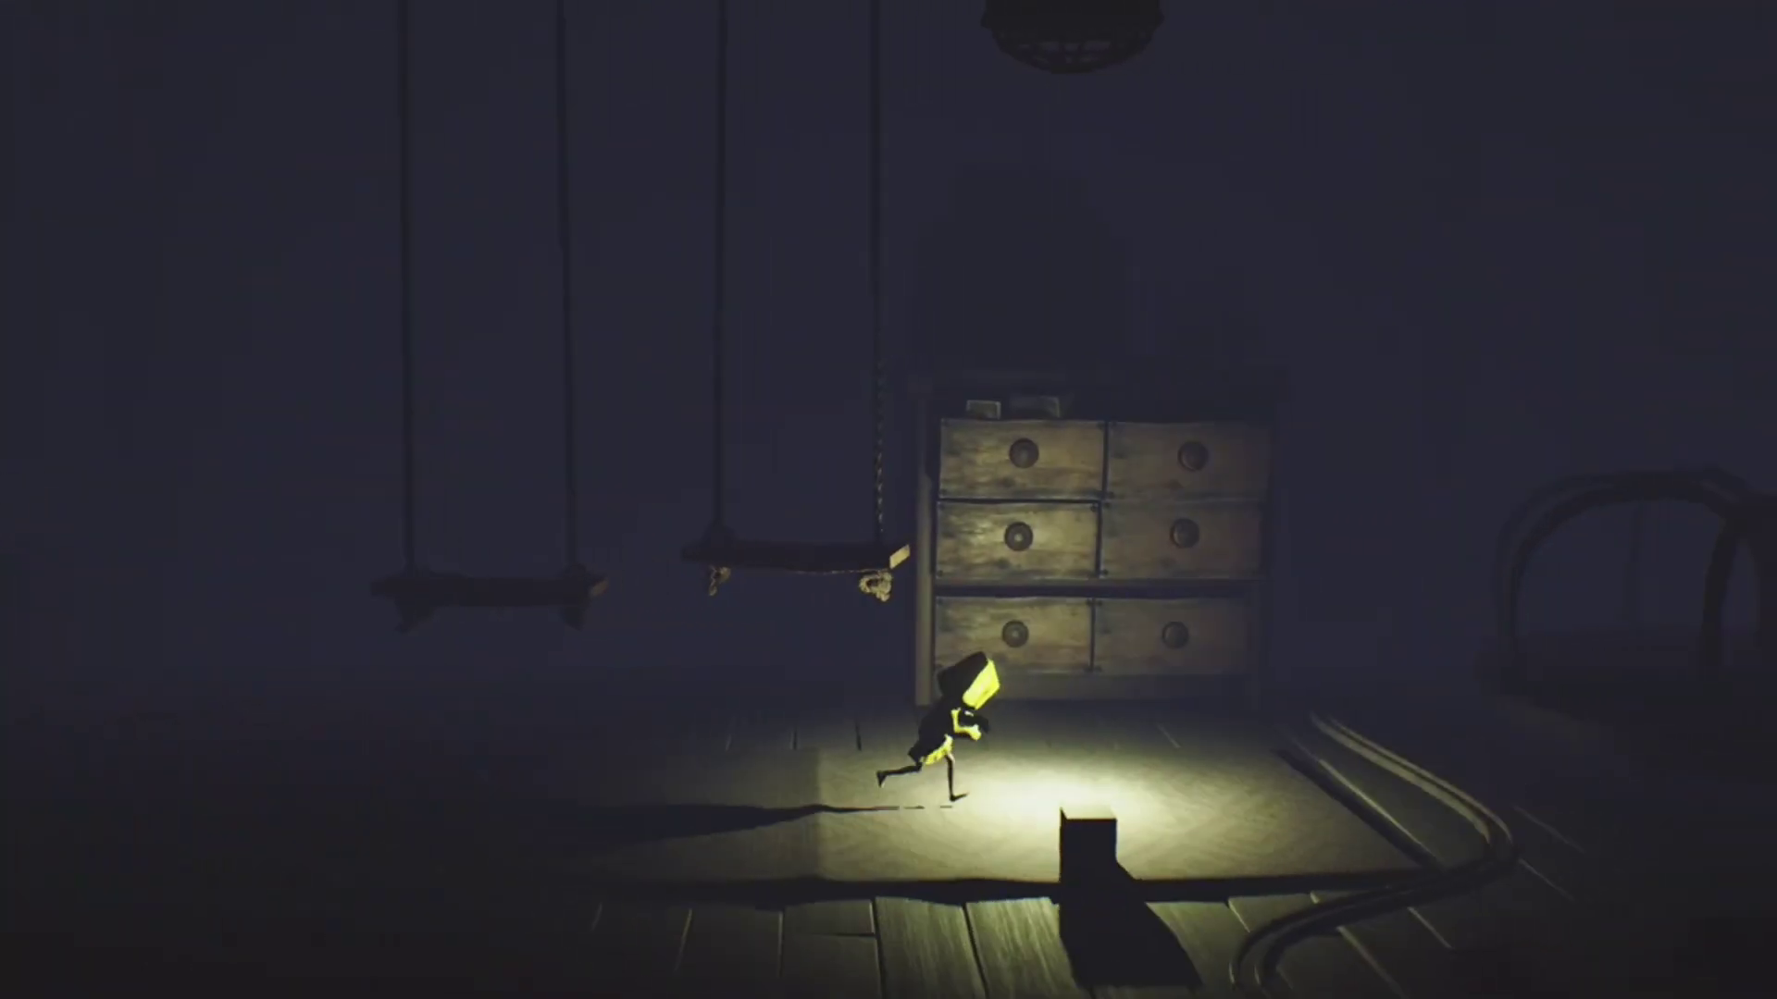
key(d)
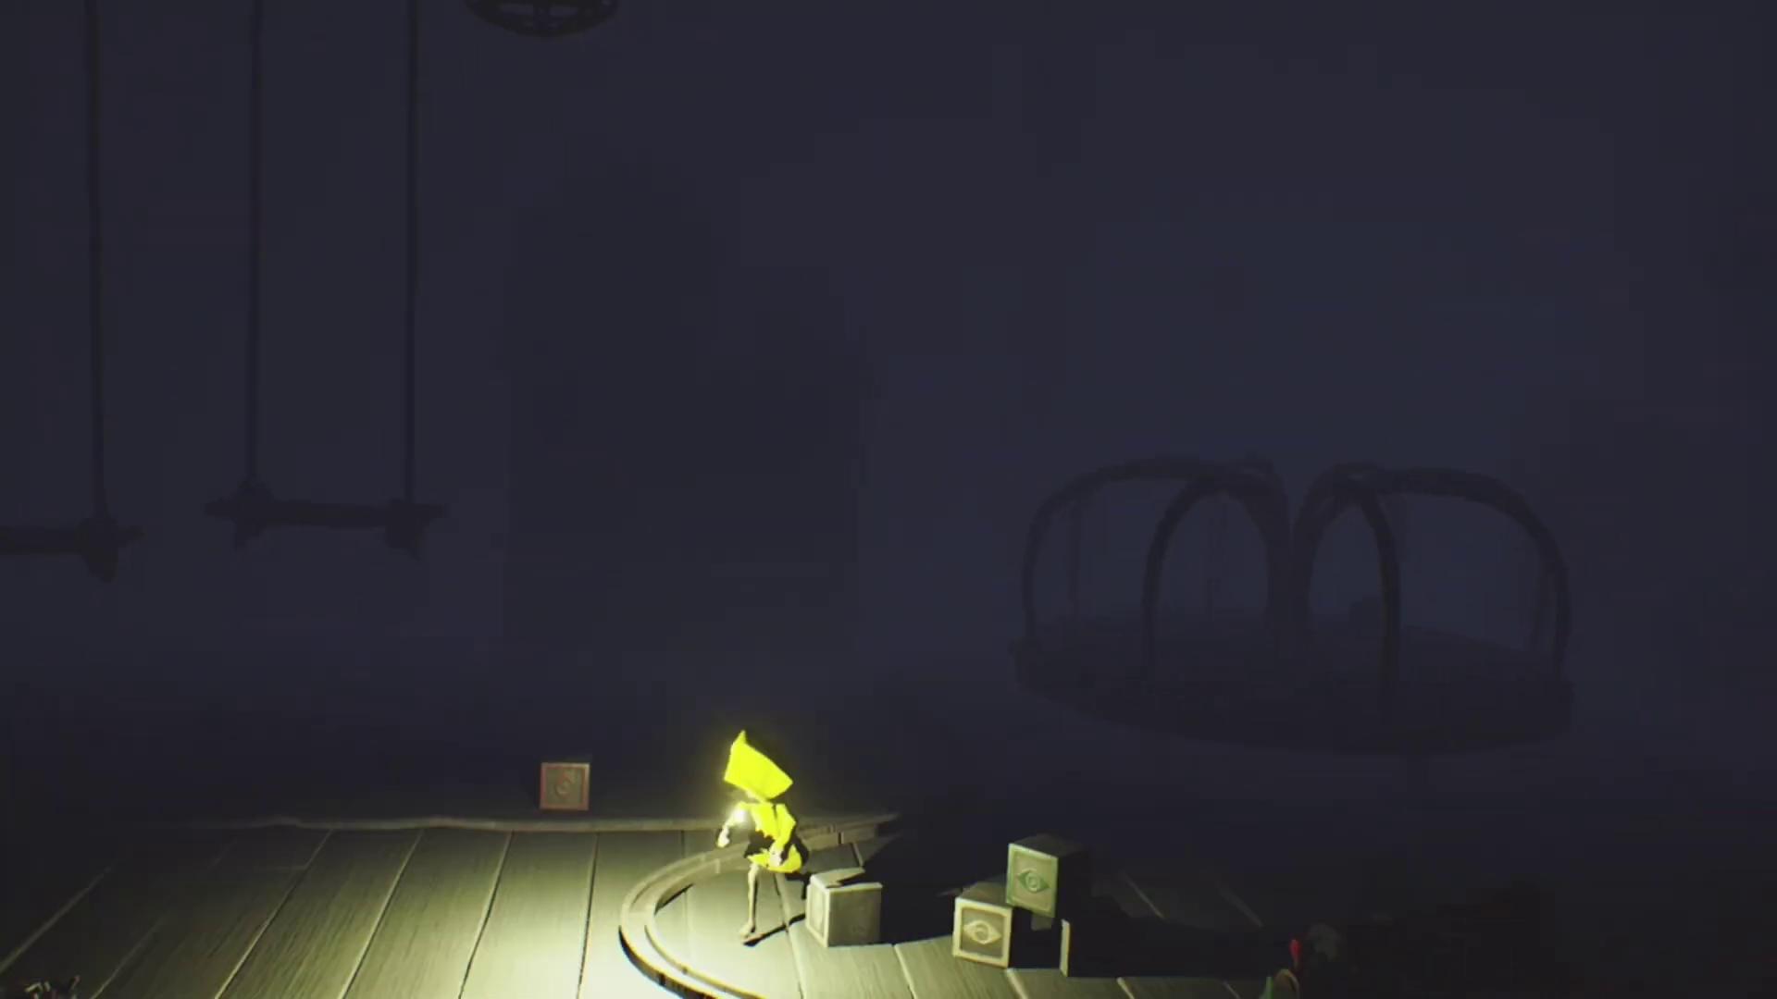
key(d)
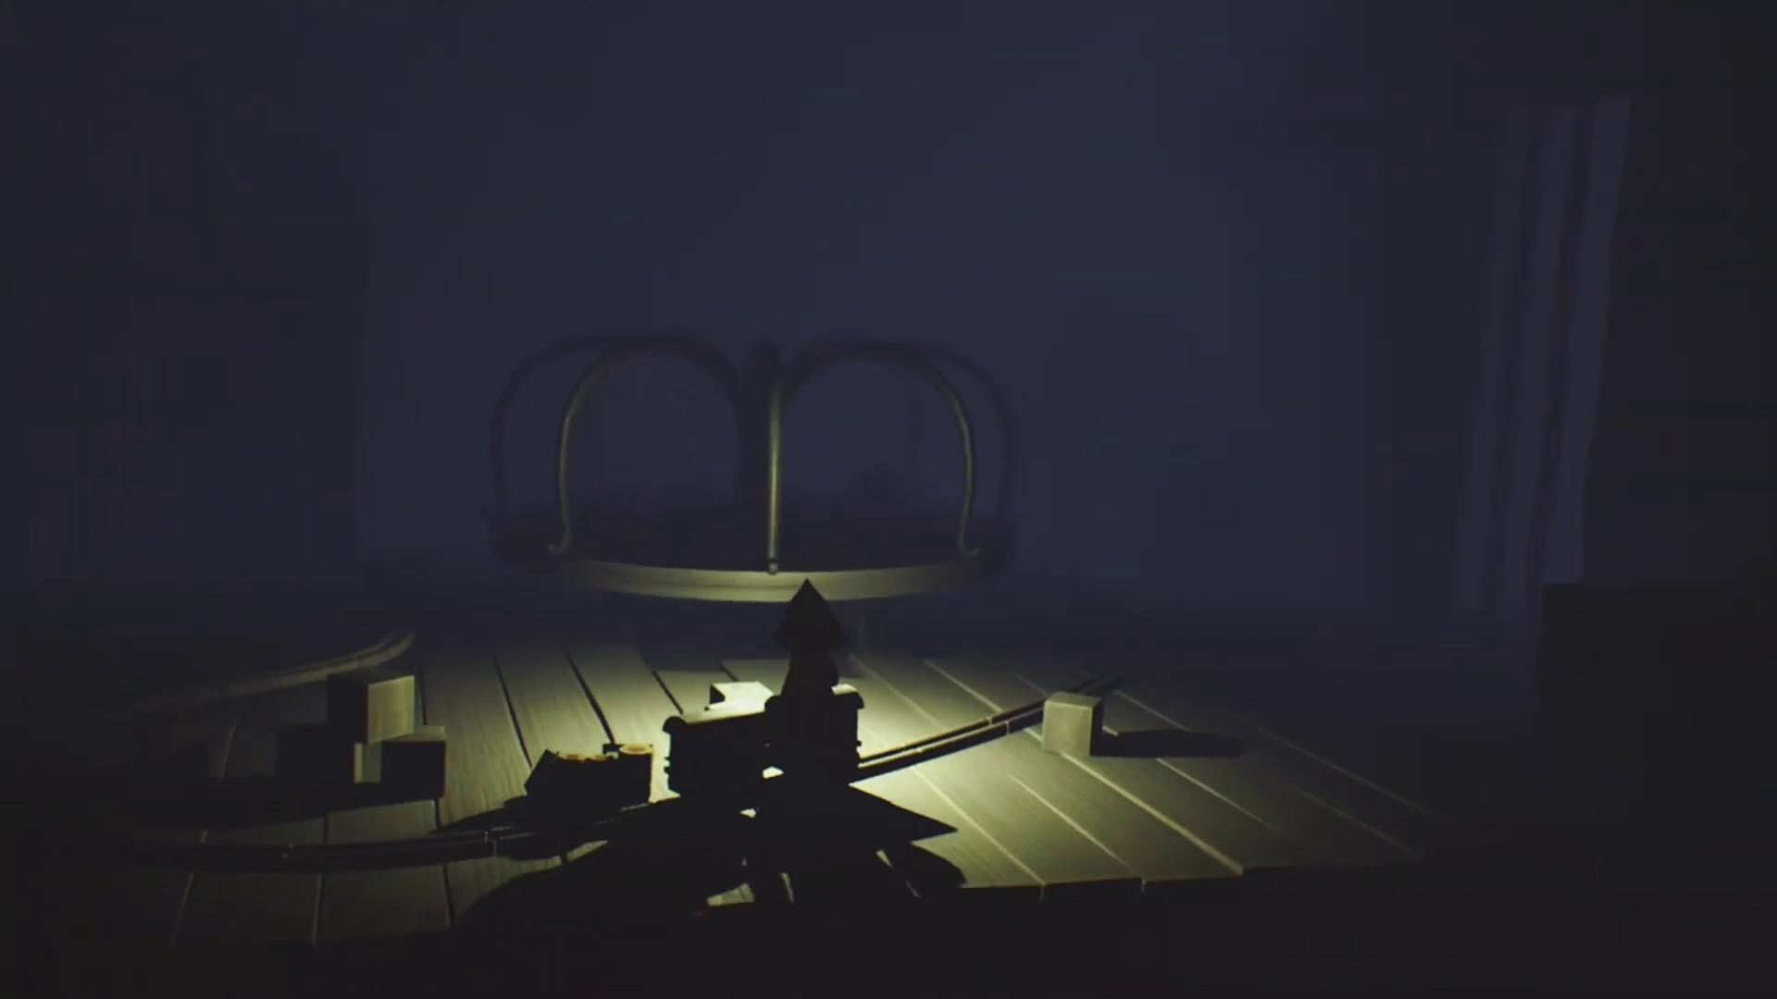
key(d)
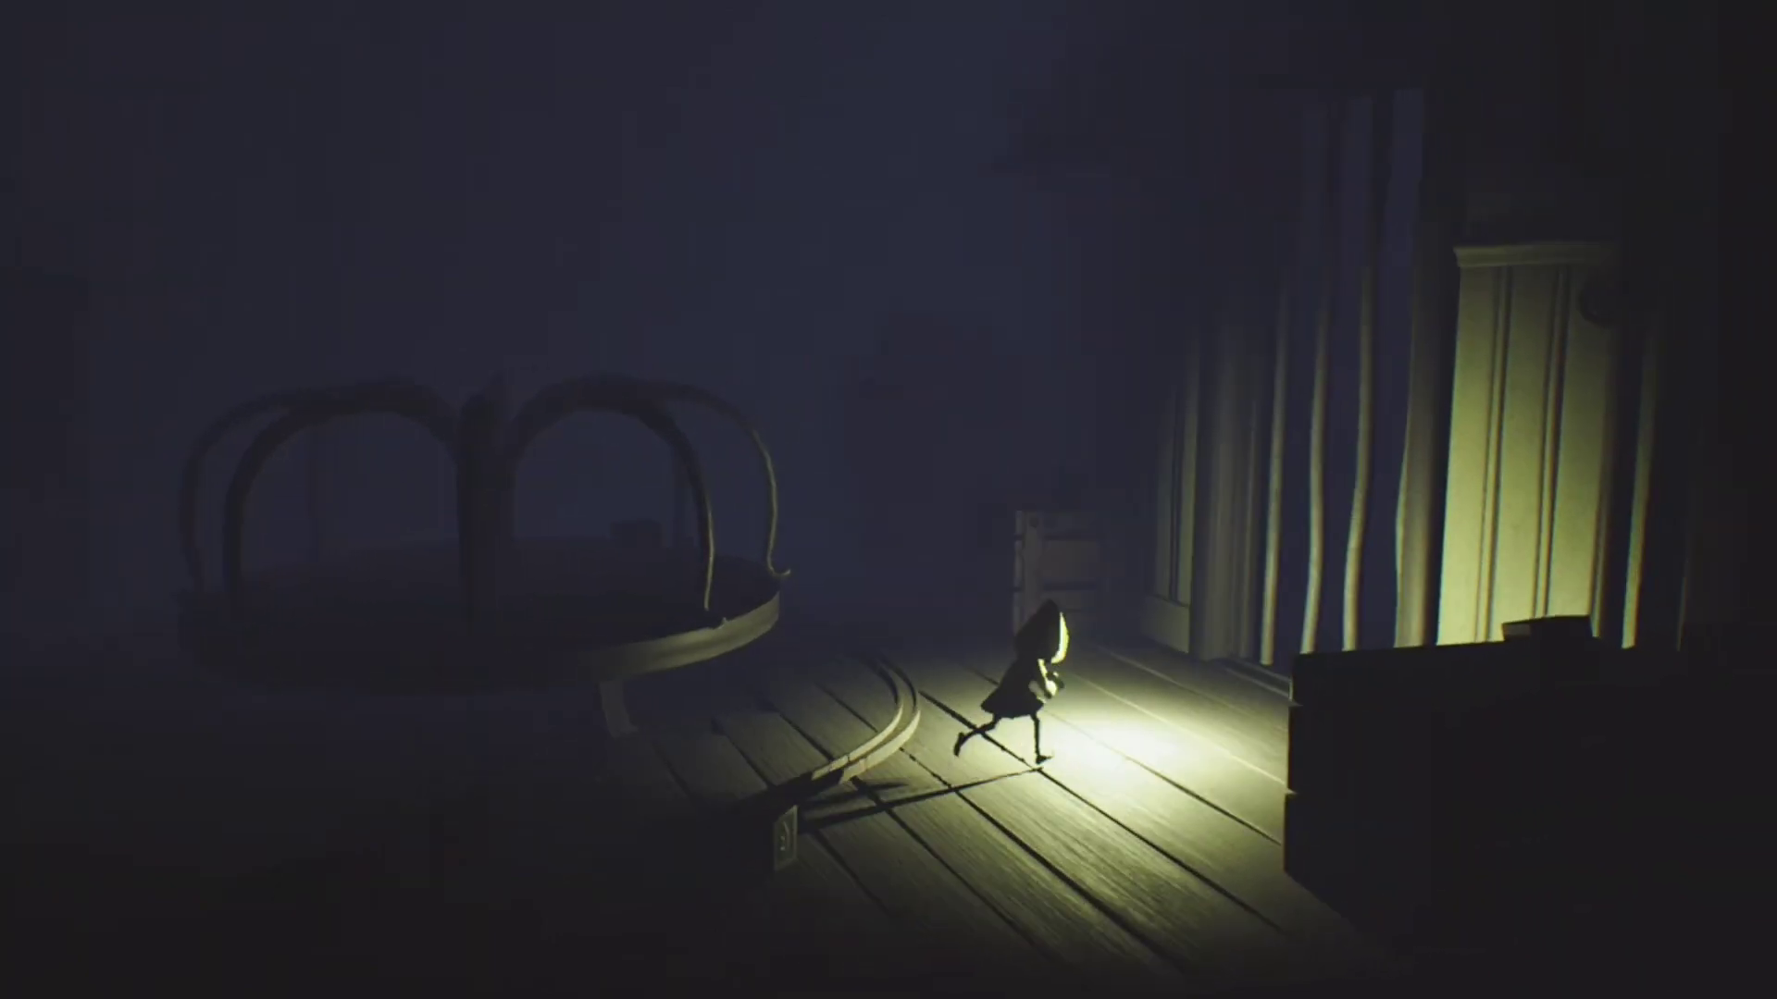
- Reach the curtains, toggle the lighter, and walk back left toward the swings
key(d)
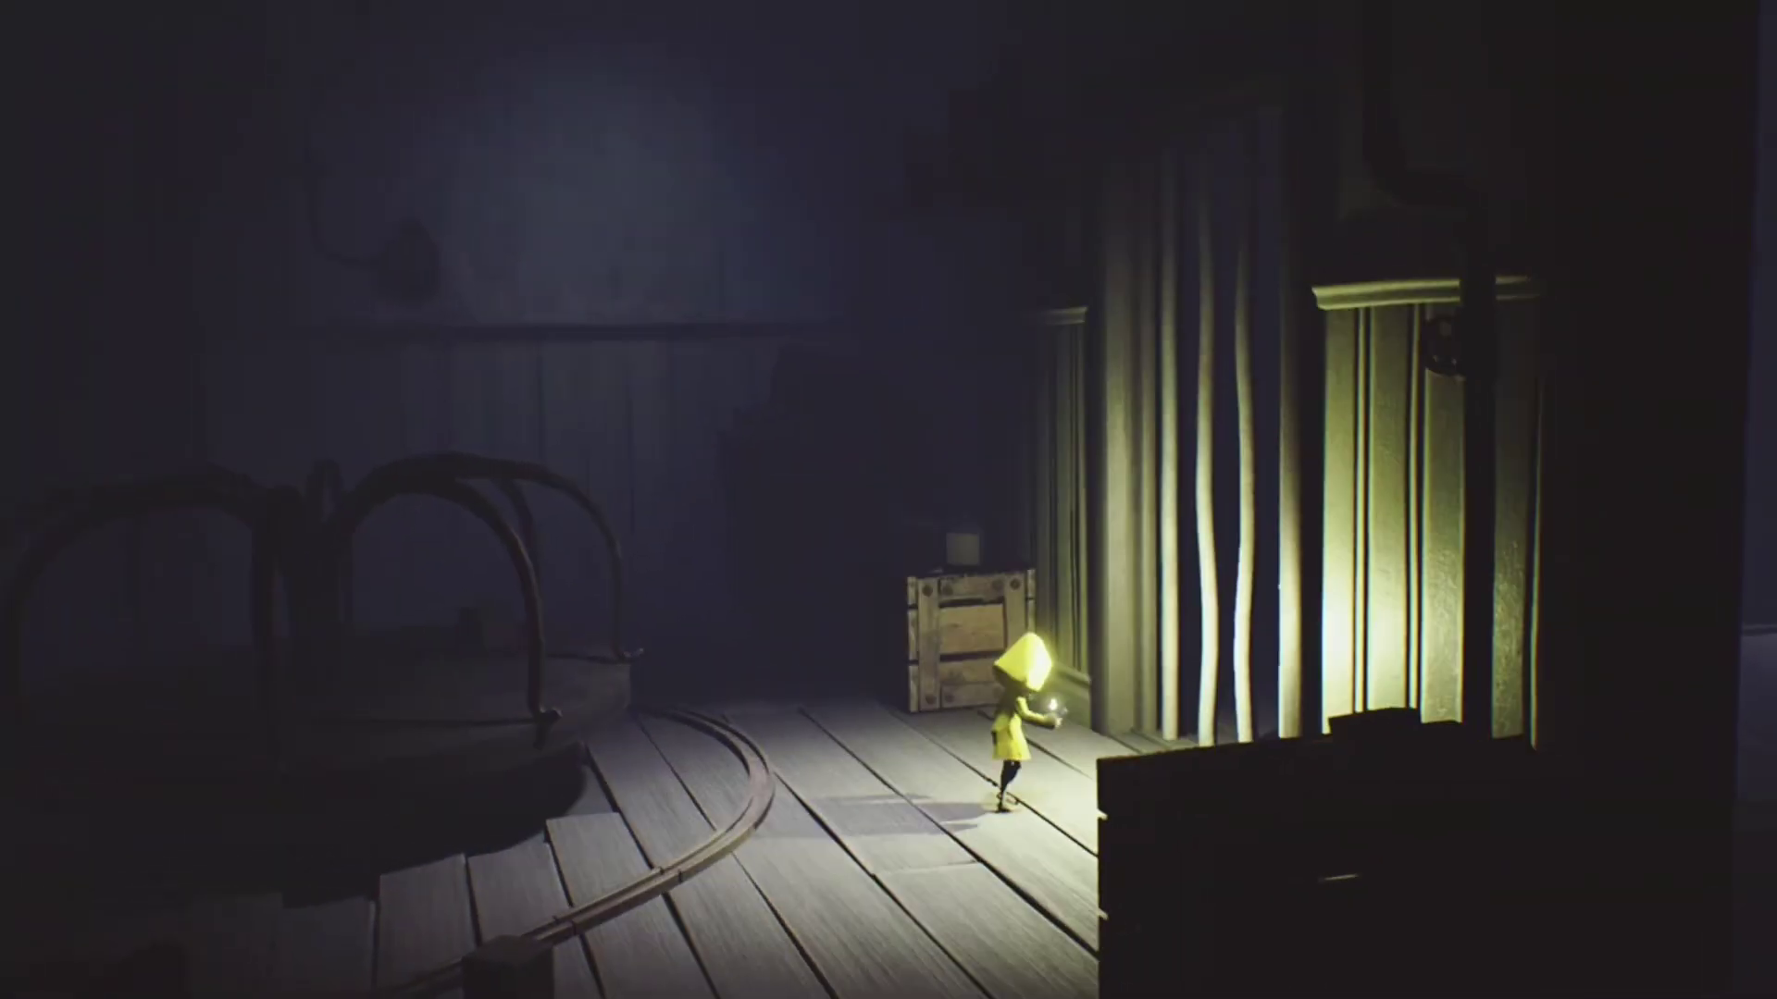
key(d)
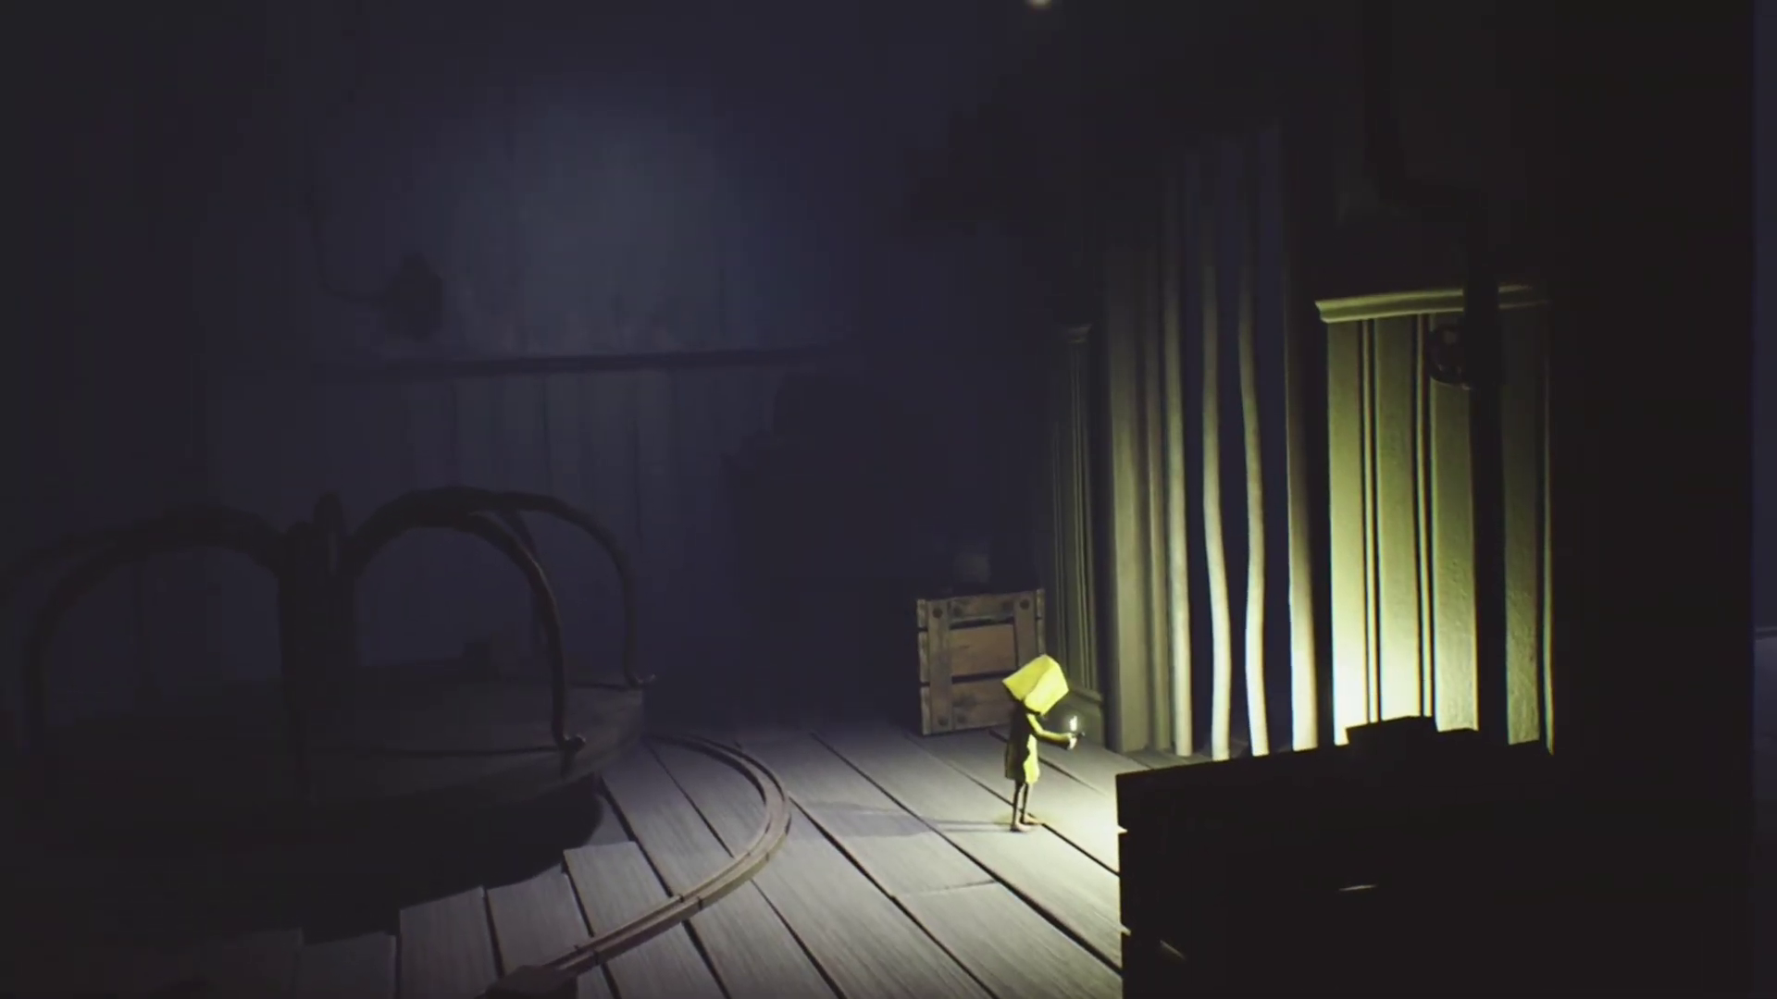
key(f)
key(w)
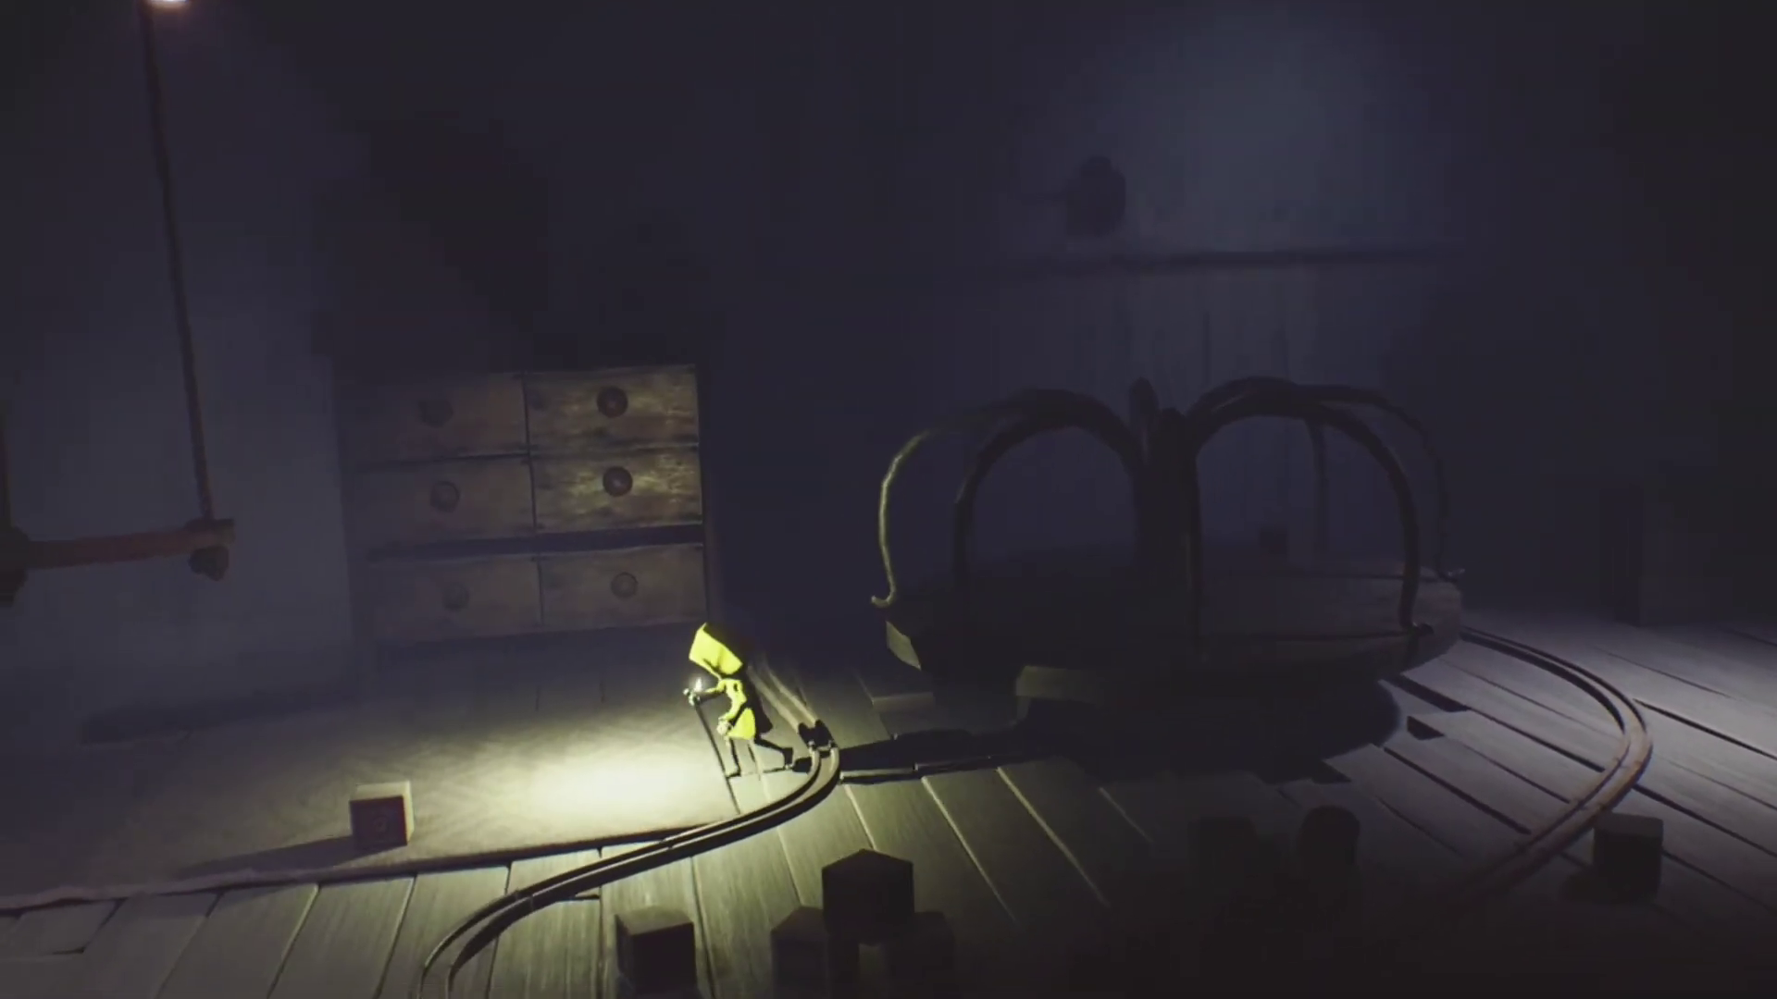
key(a)
key(f)
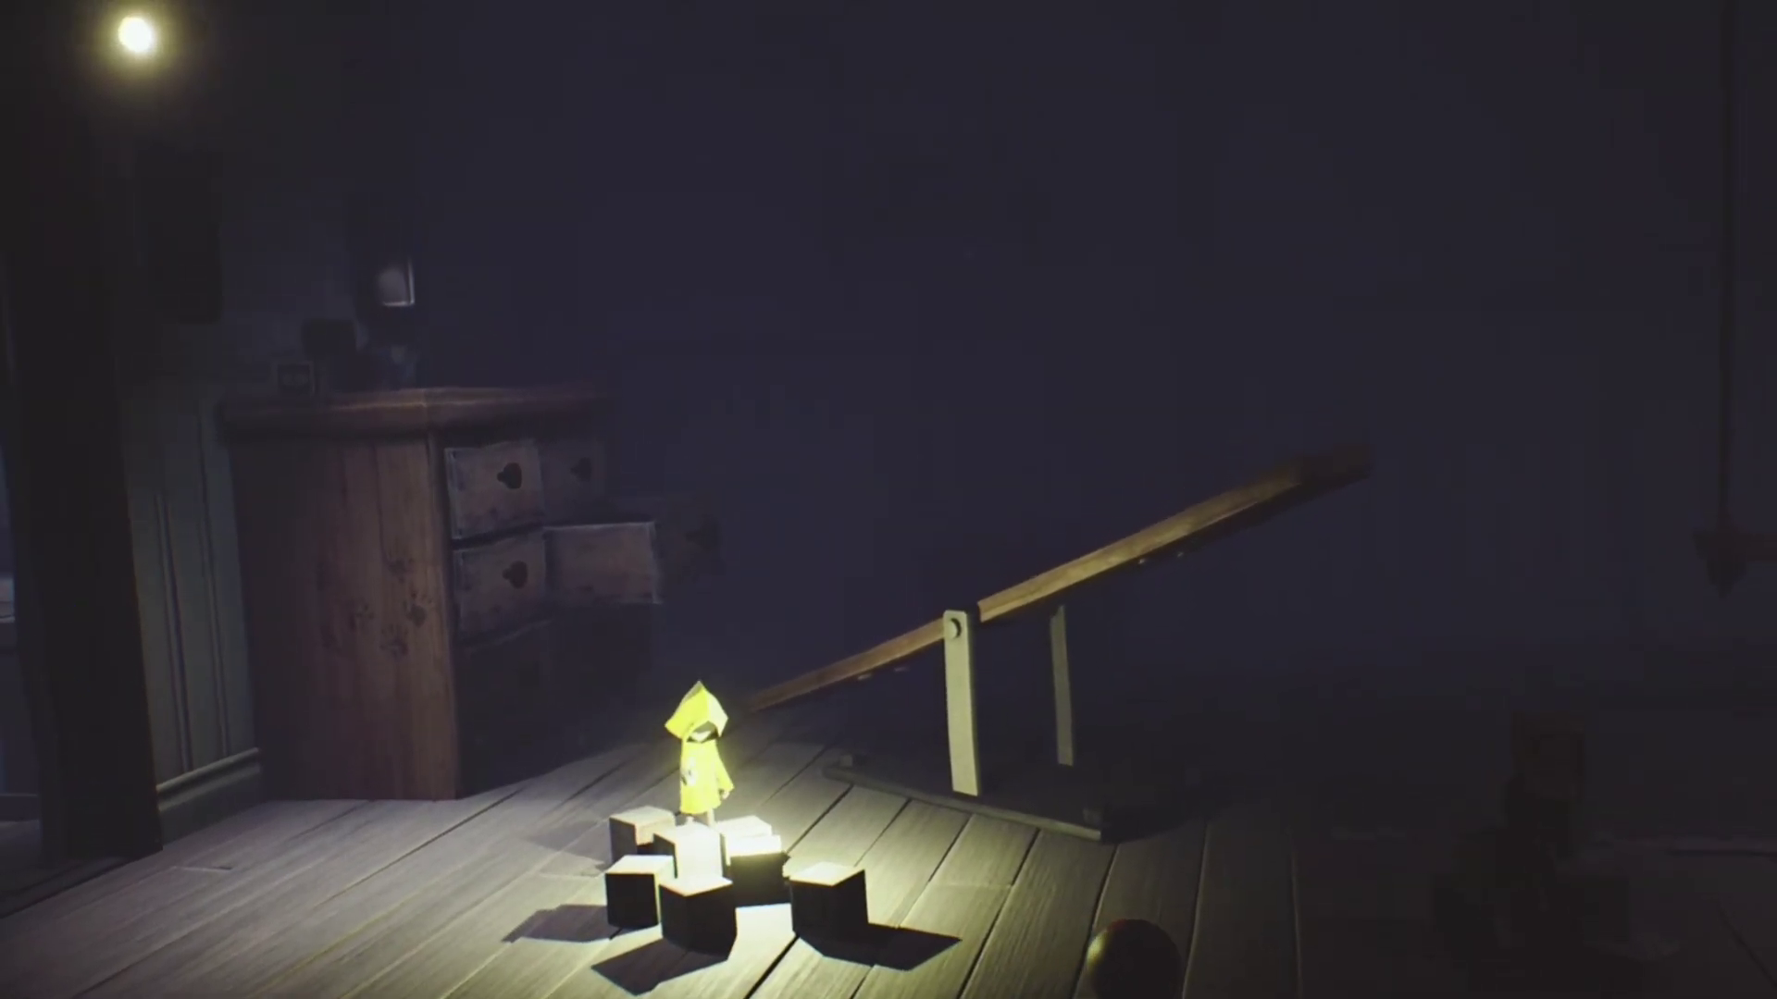
- Climb onto the seesaw plank, step off, climb back on, and put out the lighter
key(w)
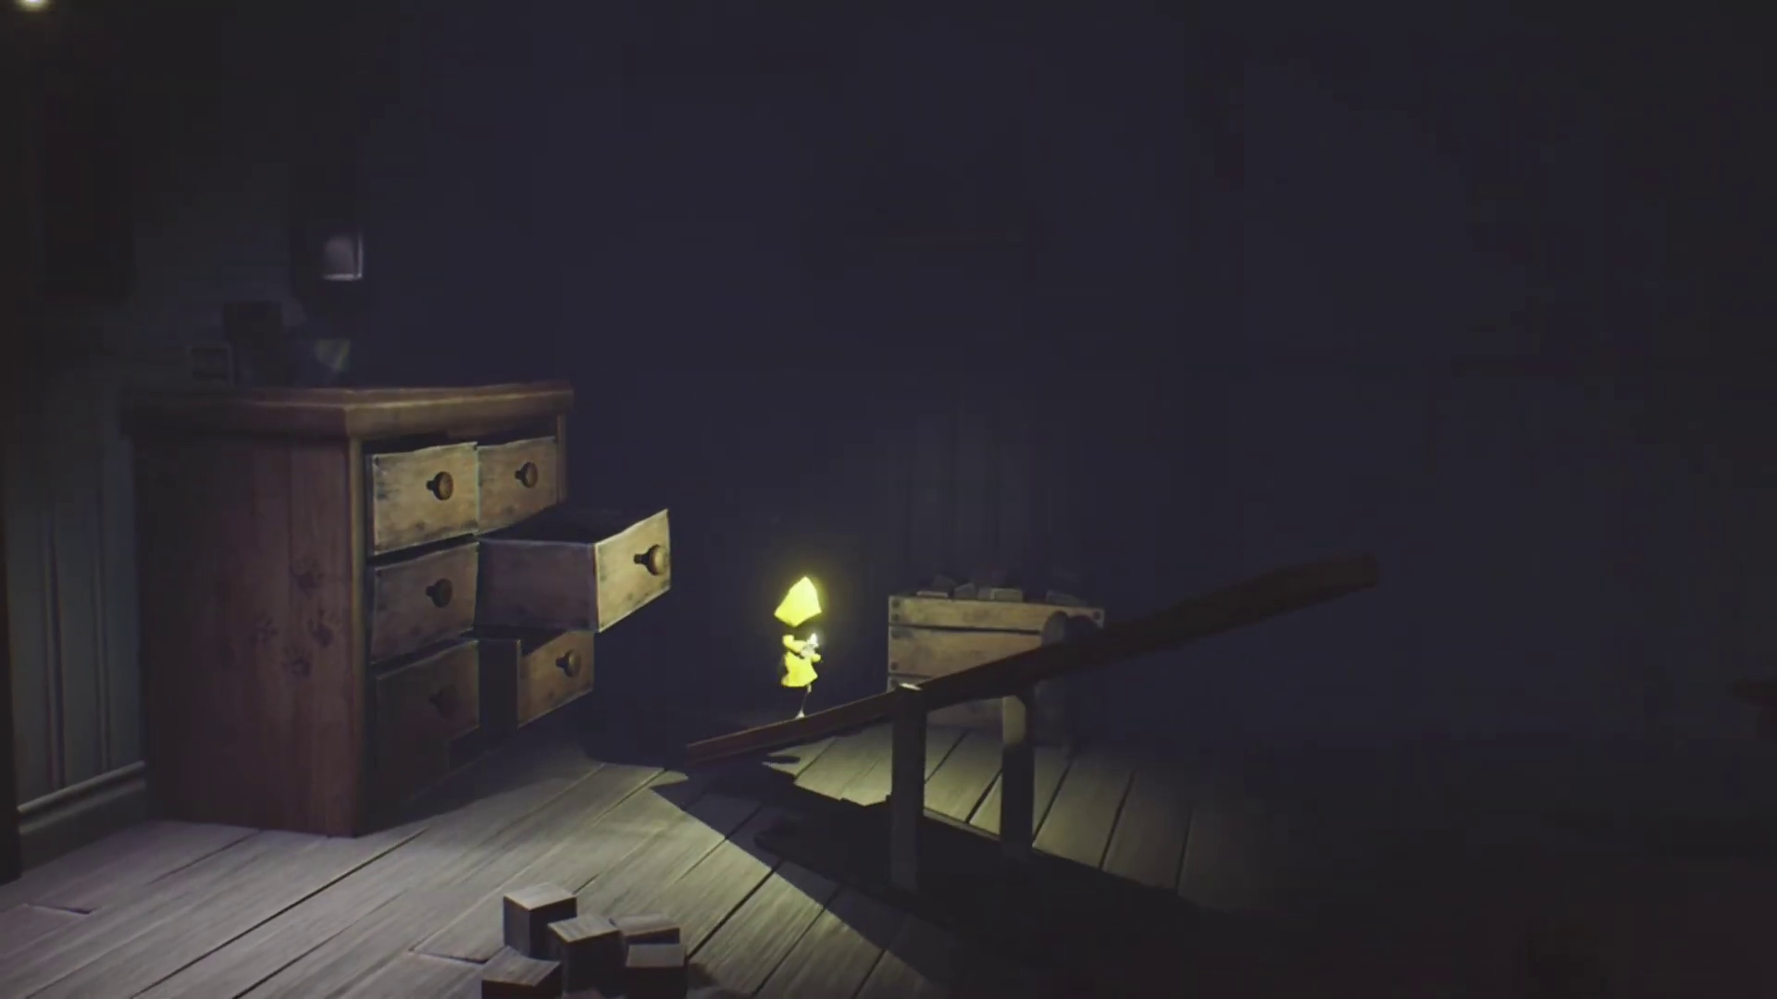
key(d)
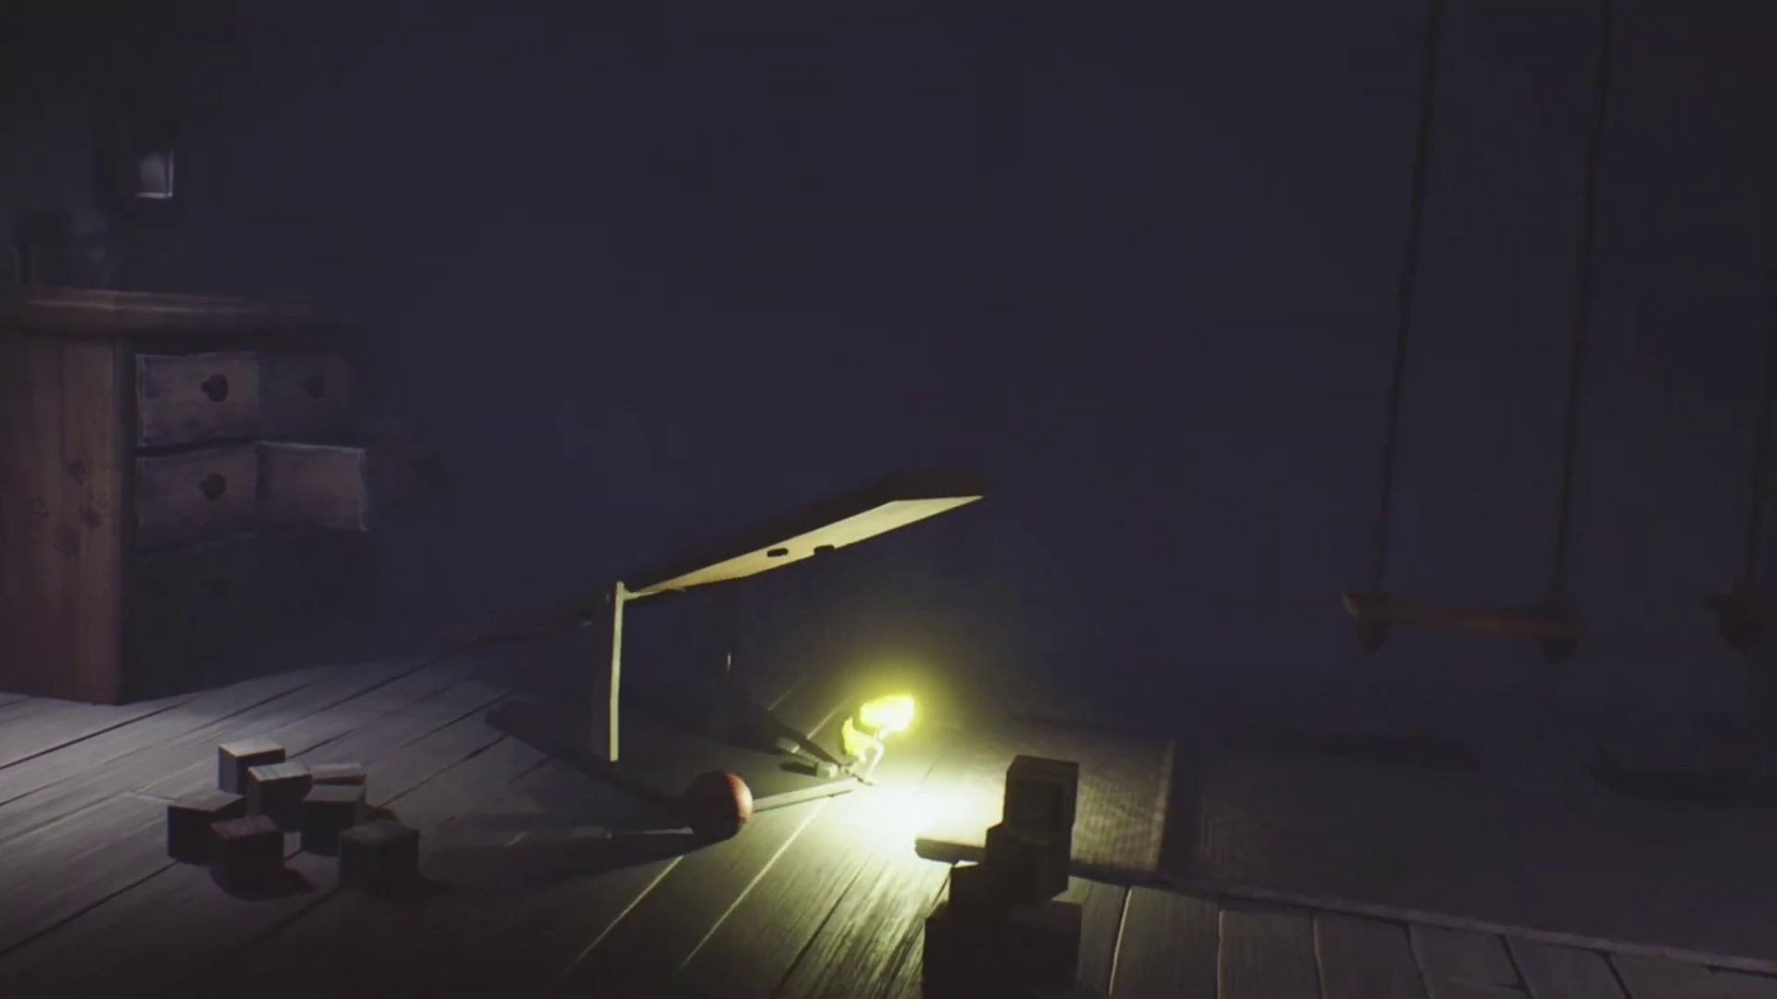
key(w)
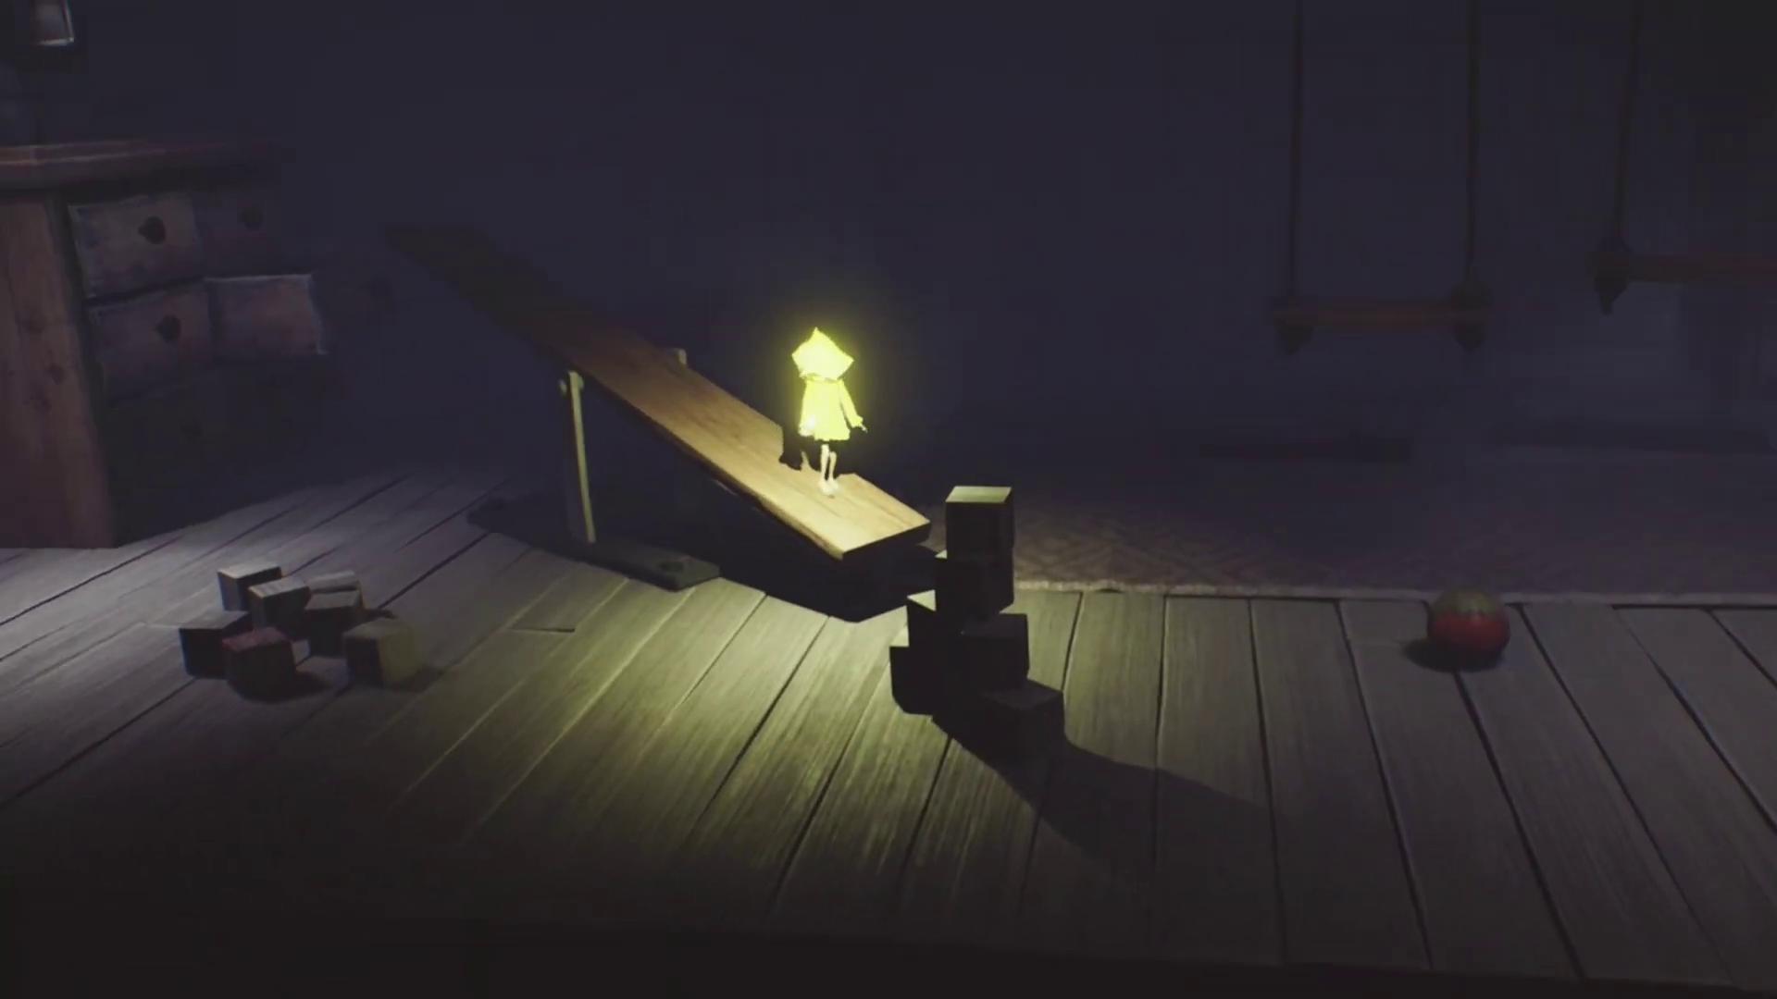
key(a)
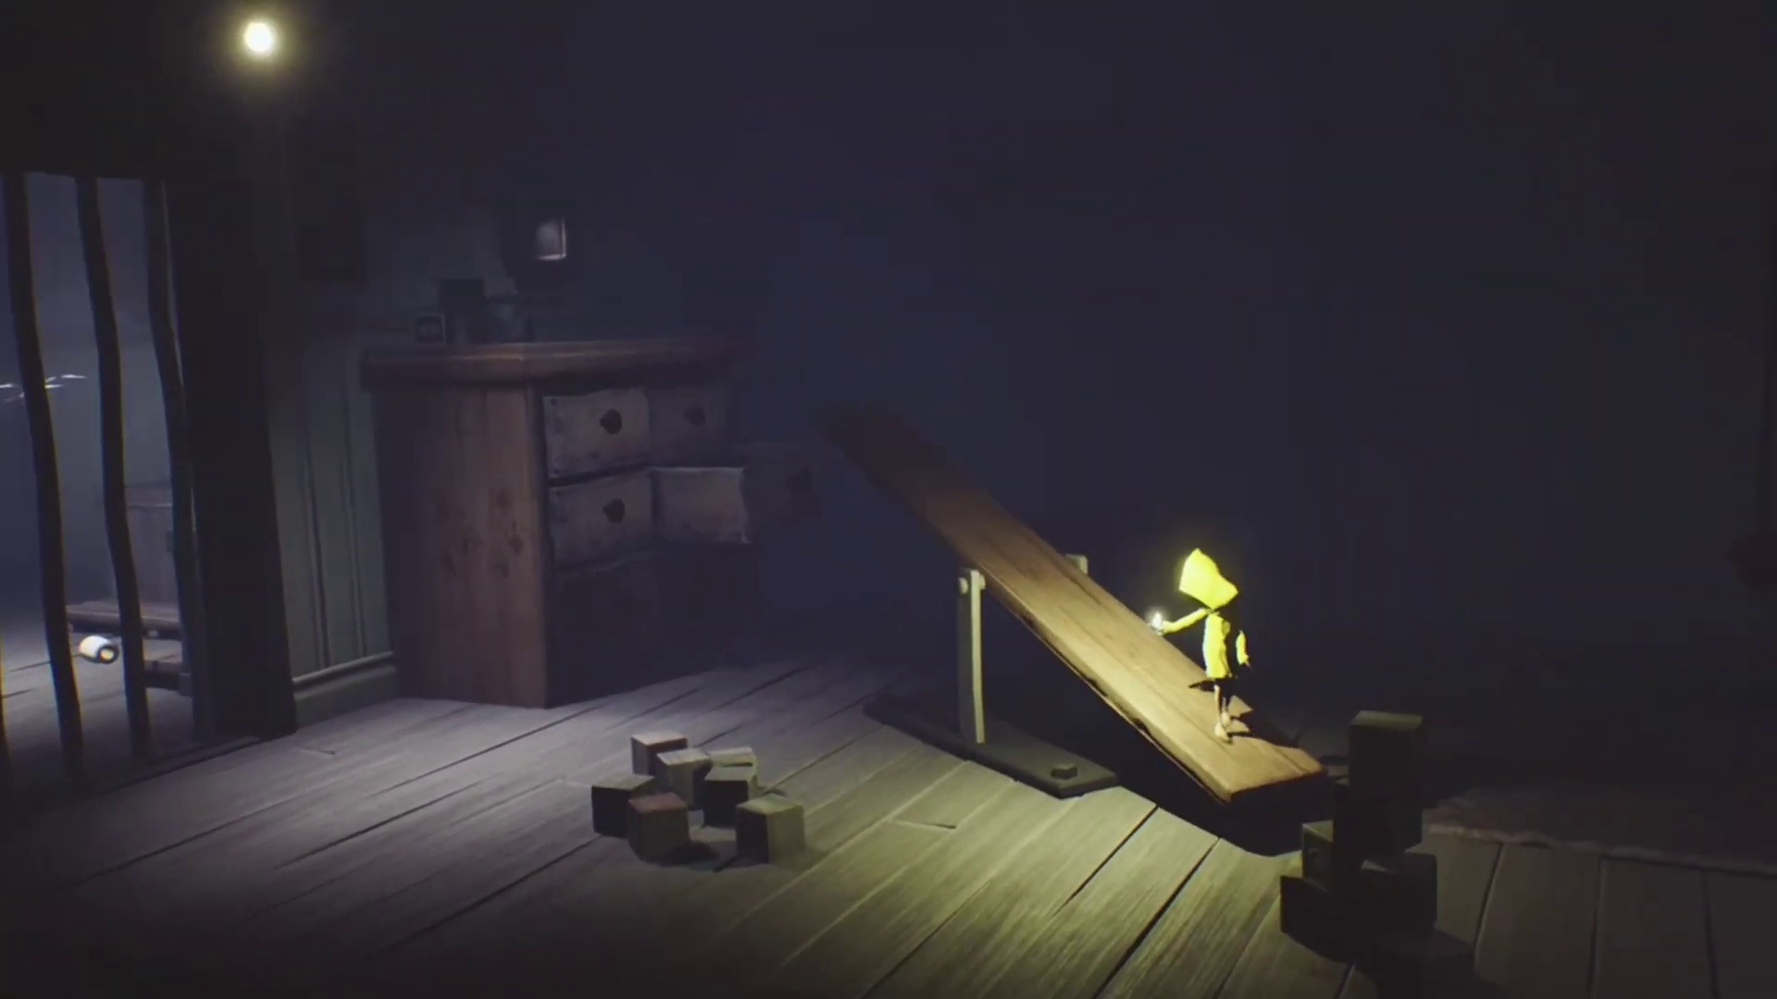
key(e)
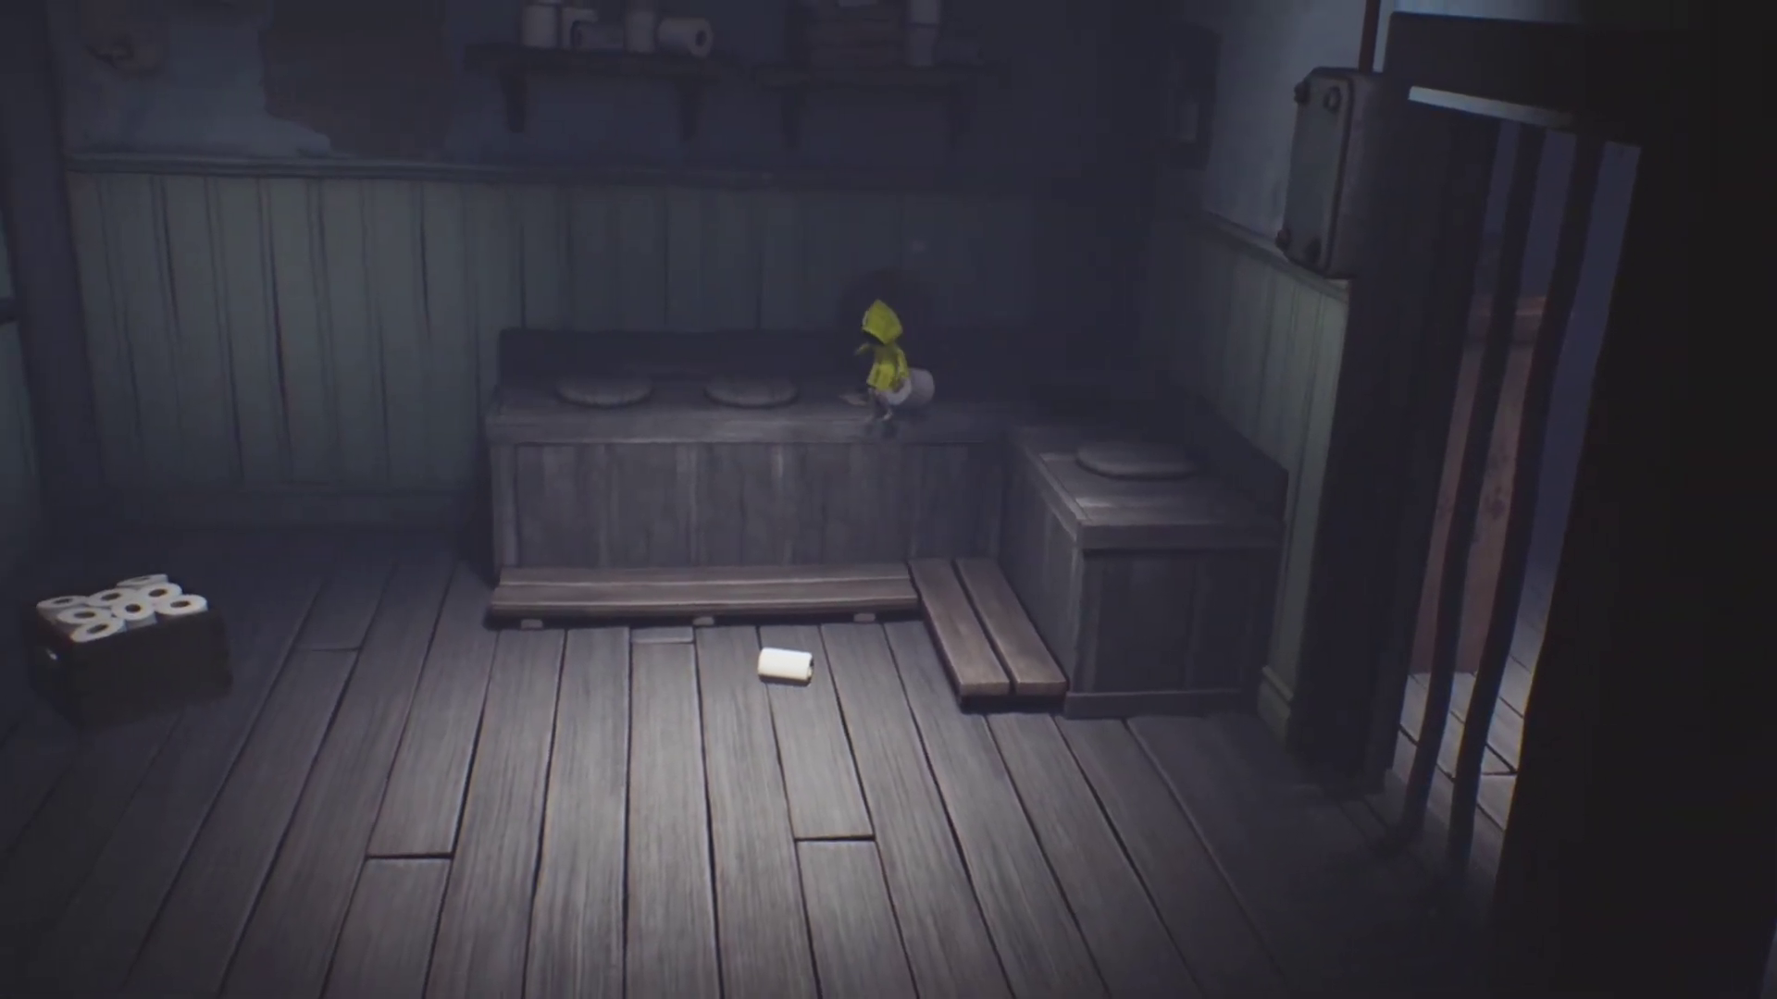
- Step off the bench, climb the toilet-roll crate to pull the lever, then head for the doorway
key(s)
key(a)
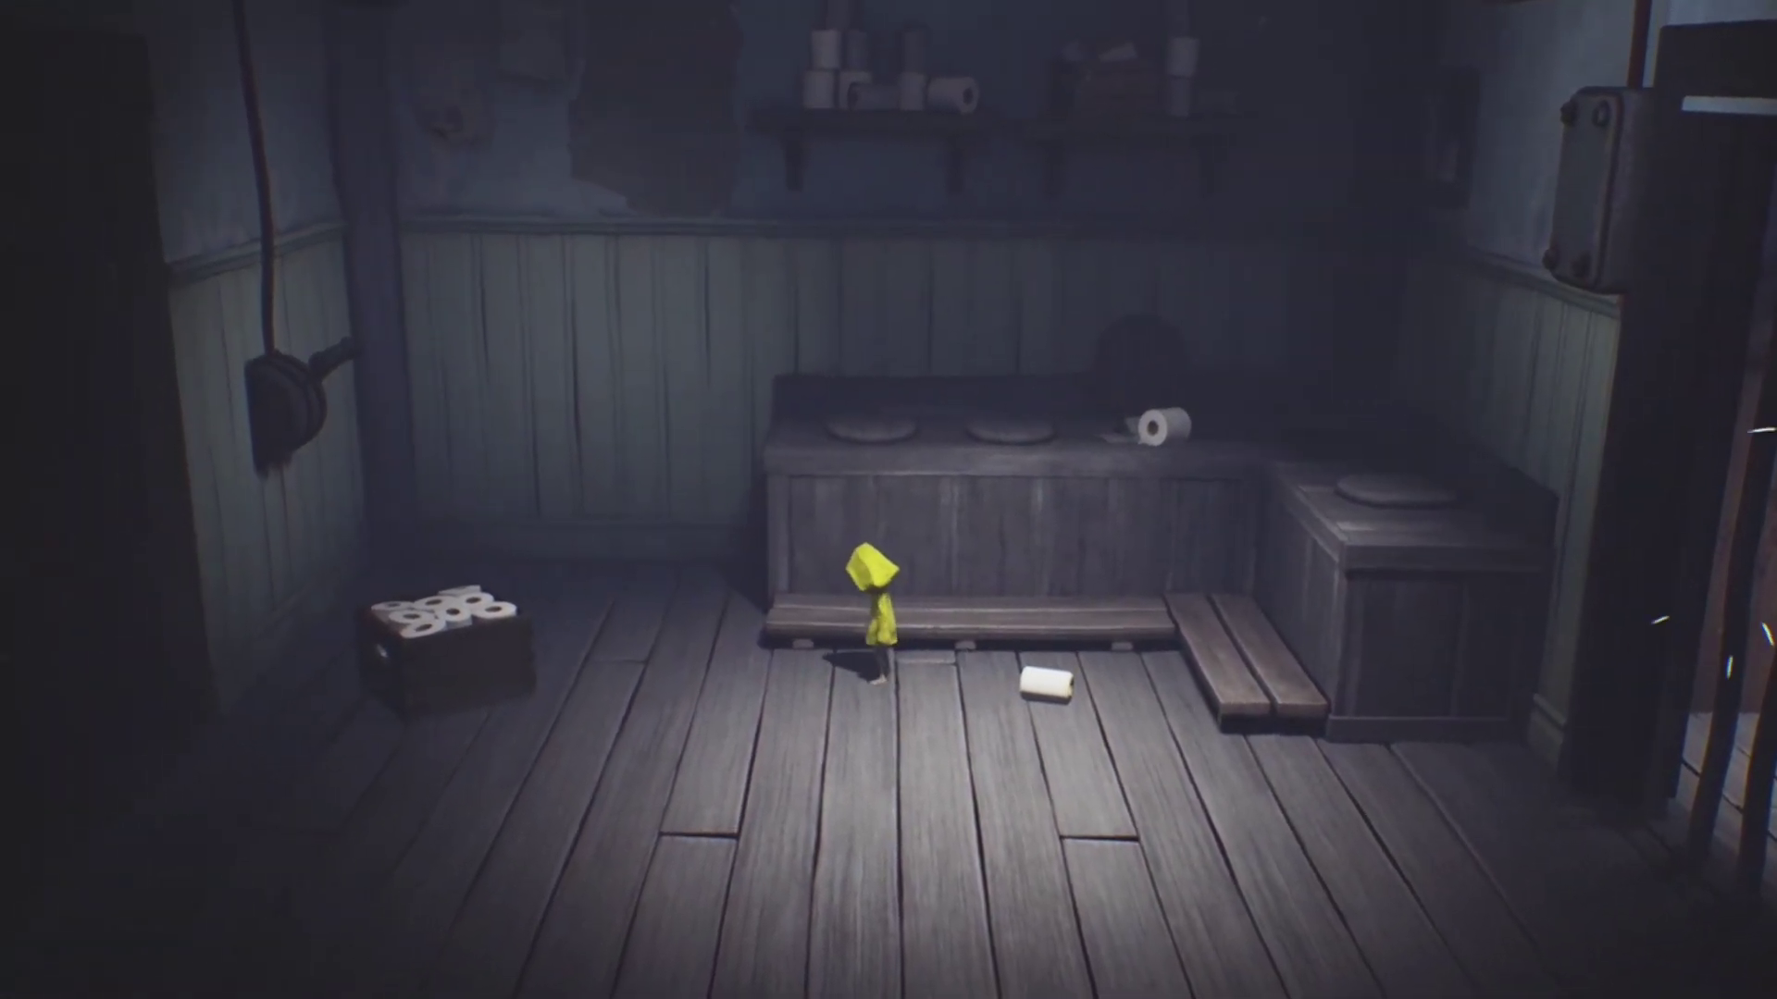
key(a)
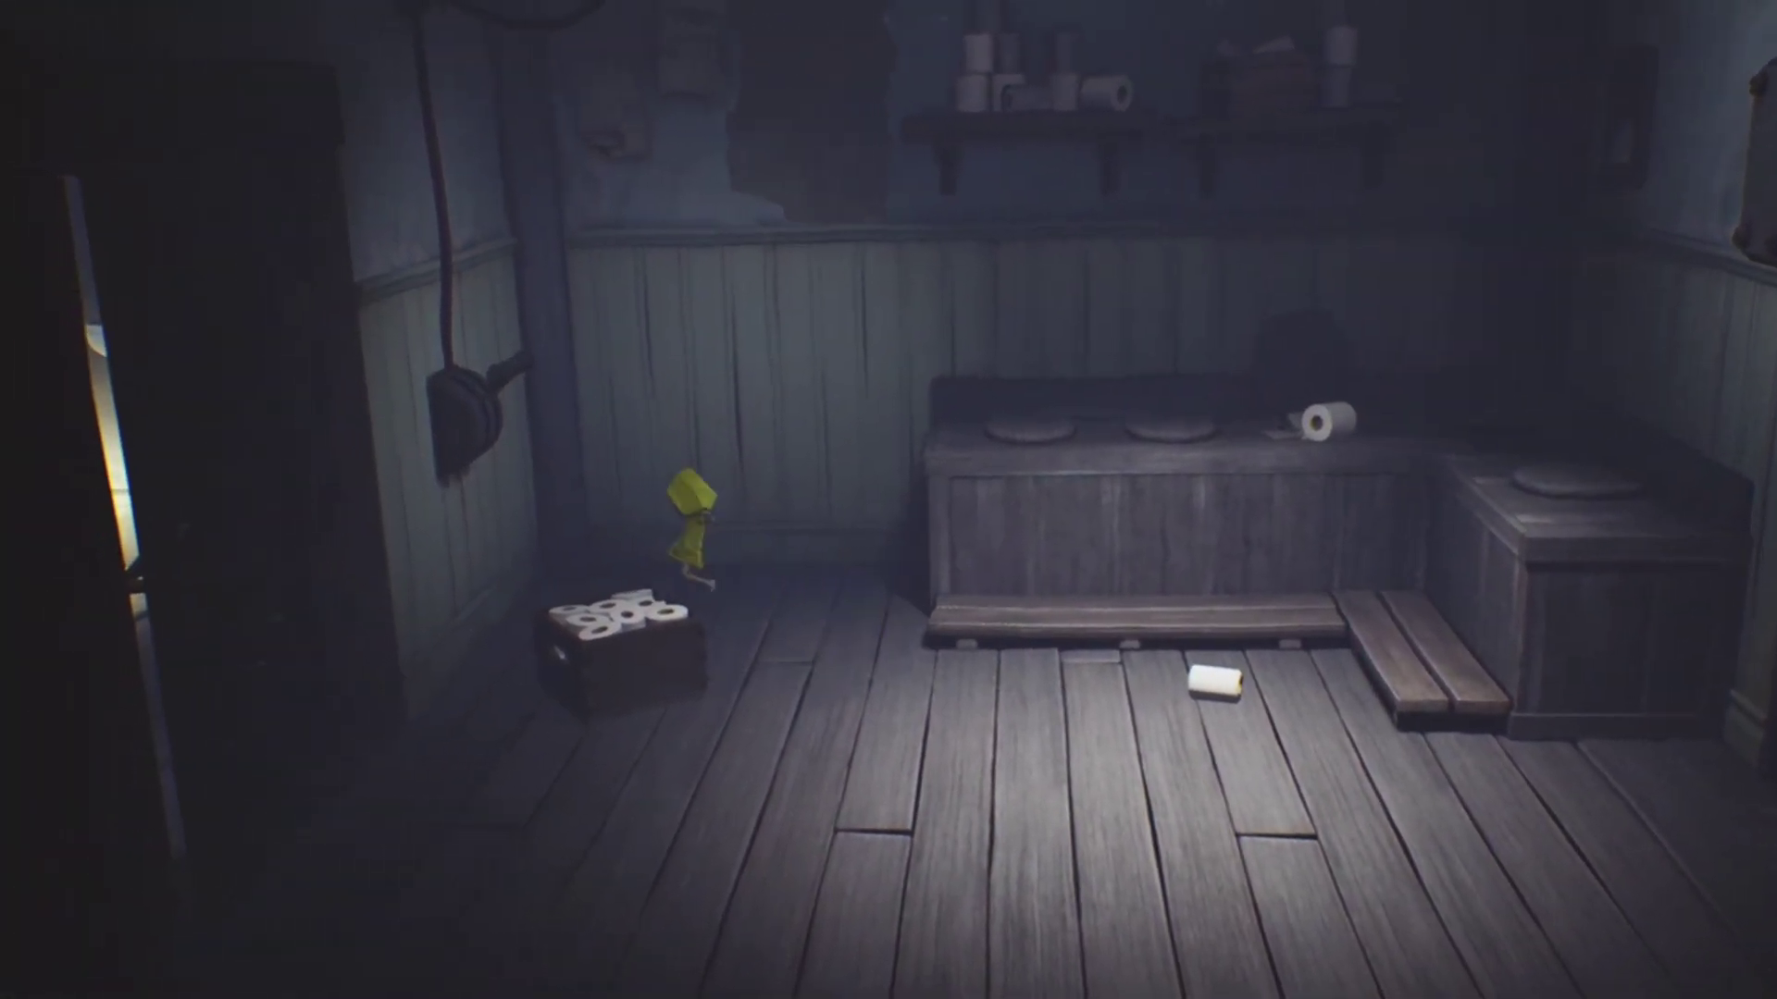
key(space)
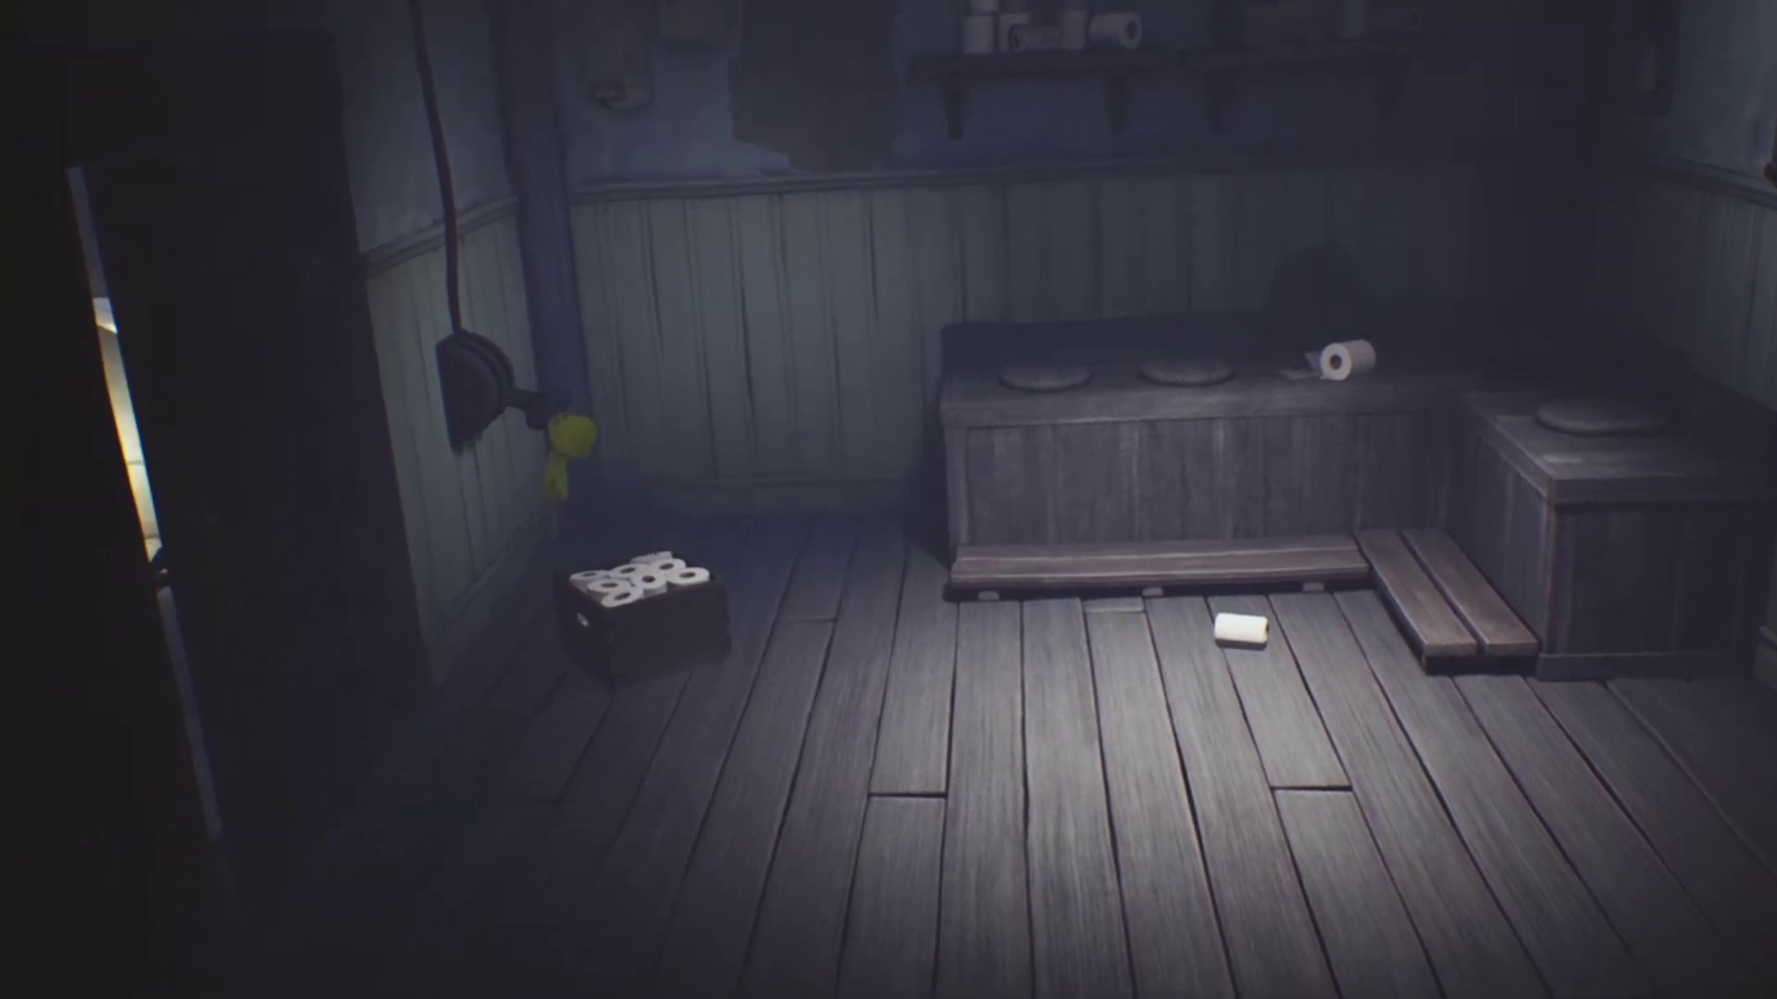
key(d)
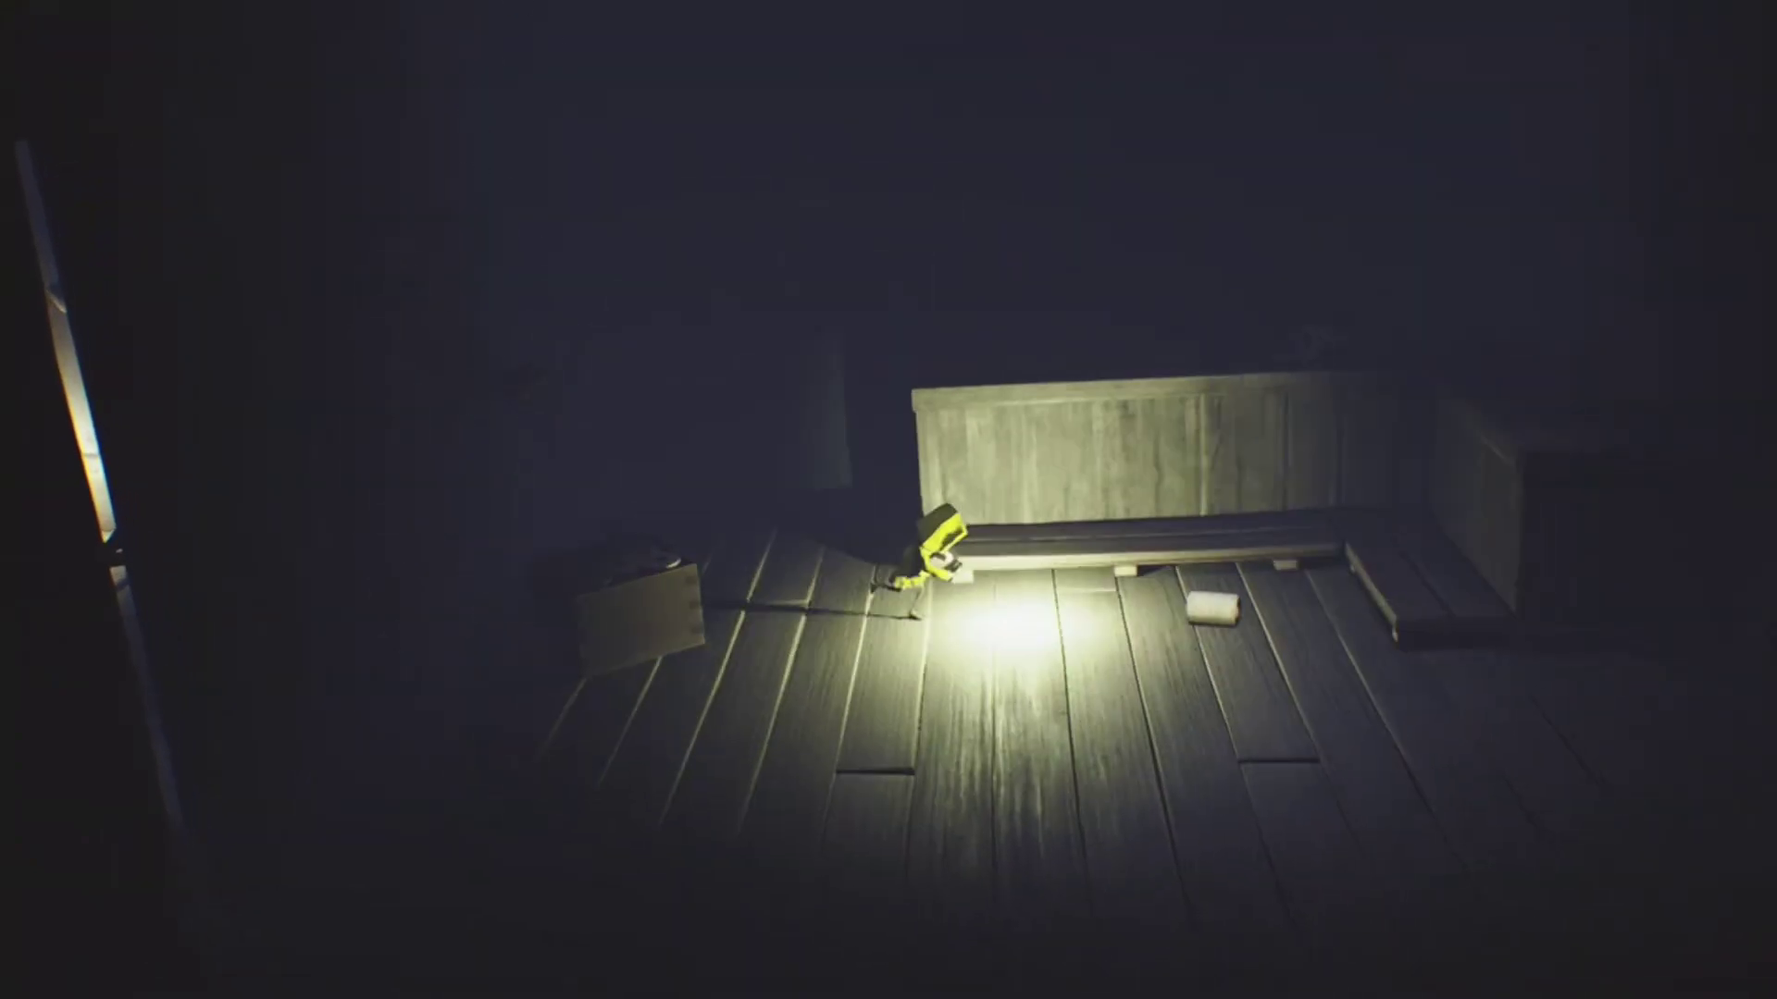
key(d)
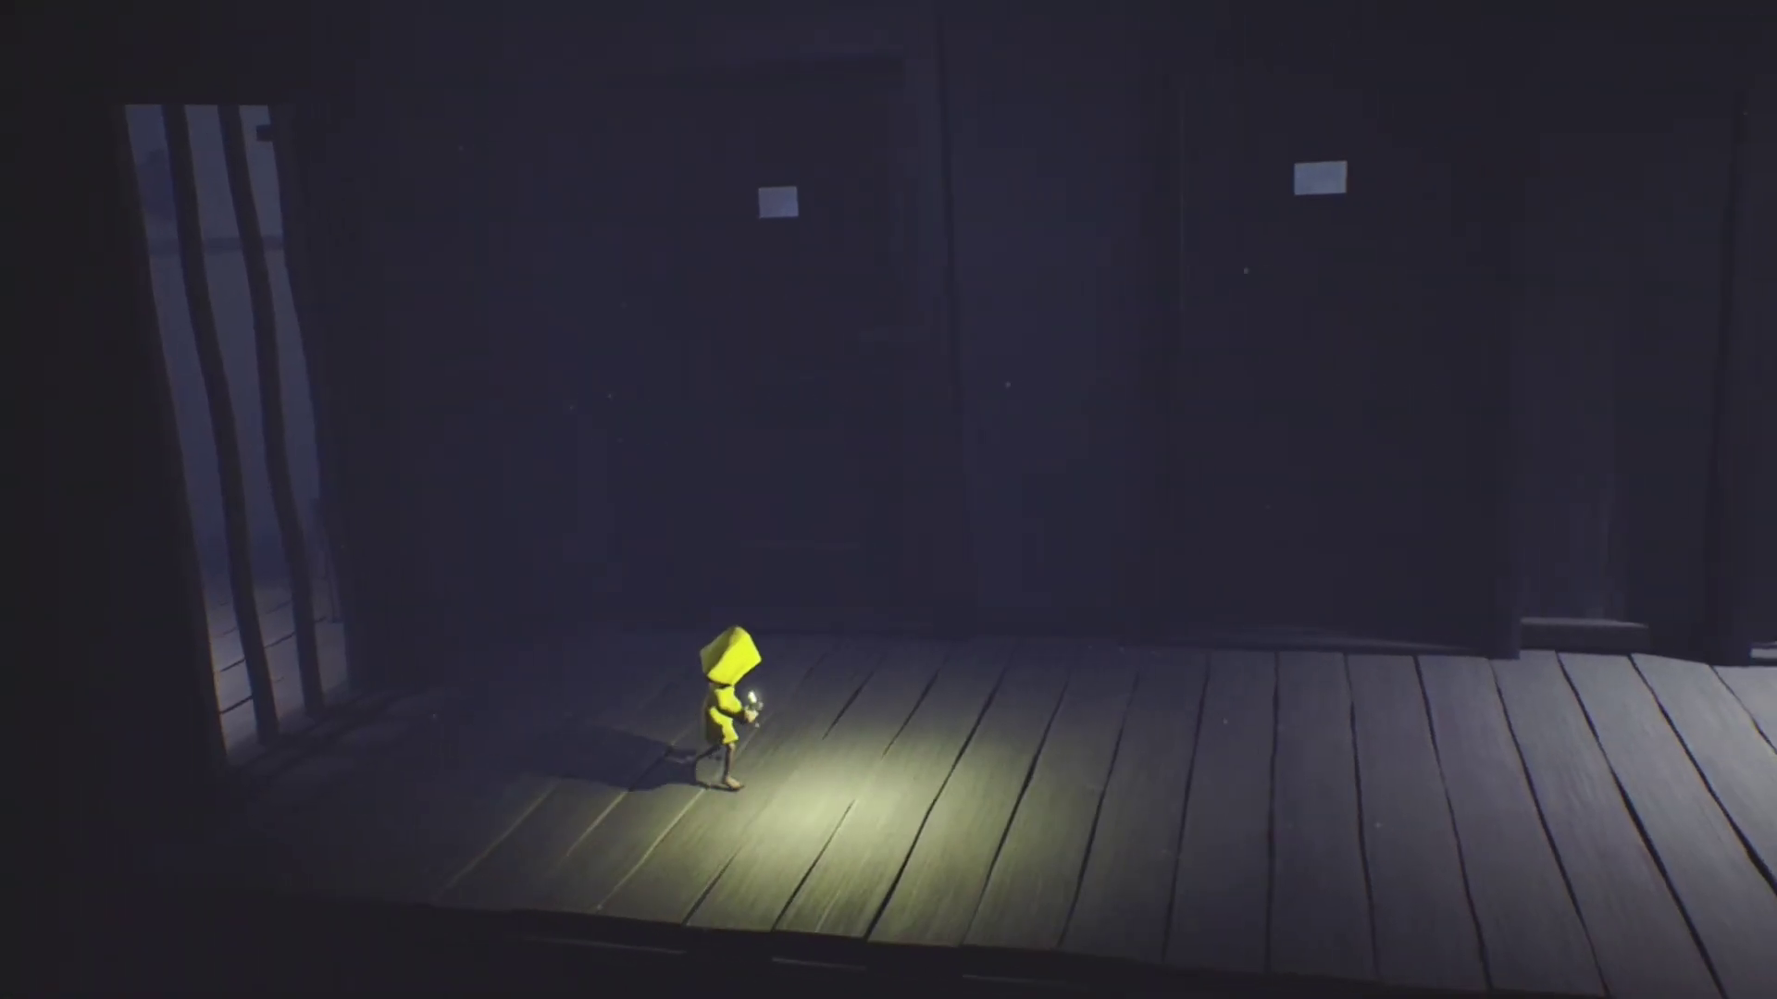
- Walk along the hallway of doors and light the lighter at the locked door
key(d)
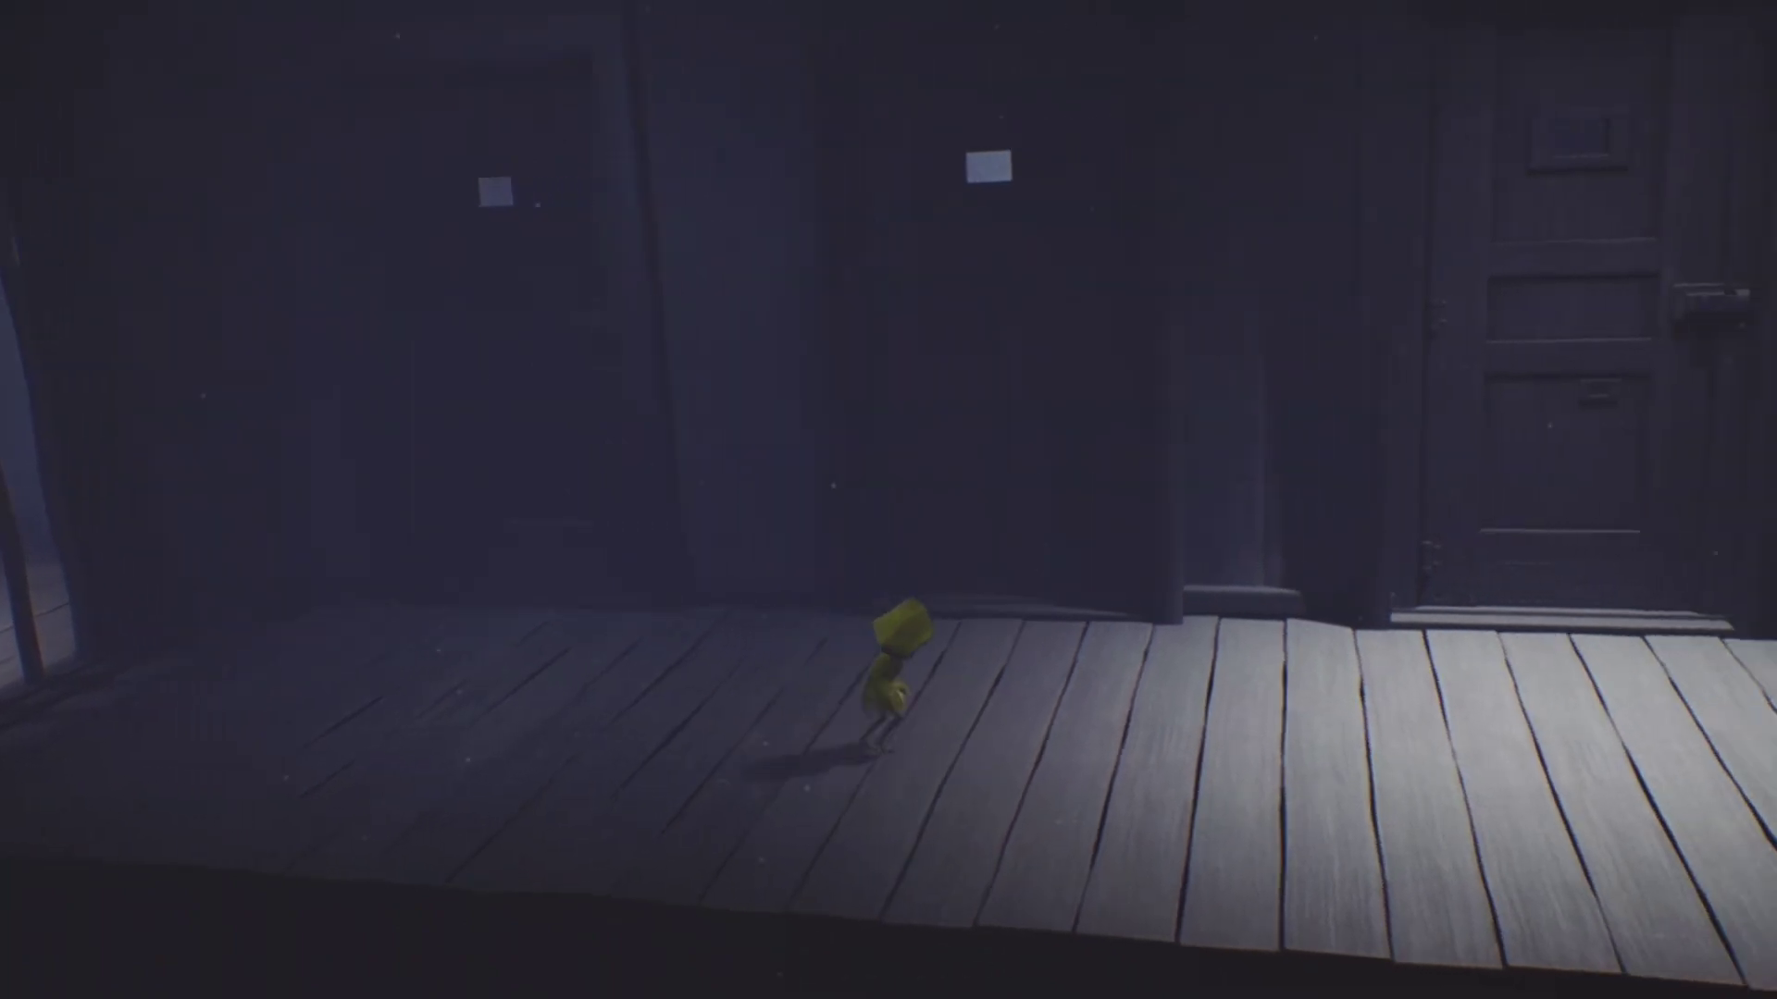
key(d)
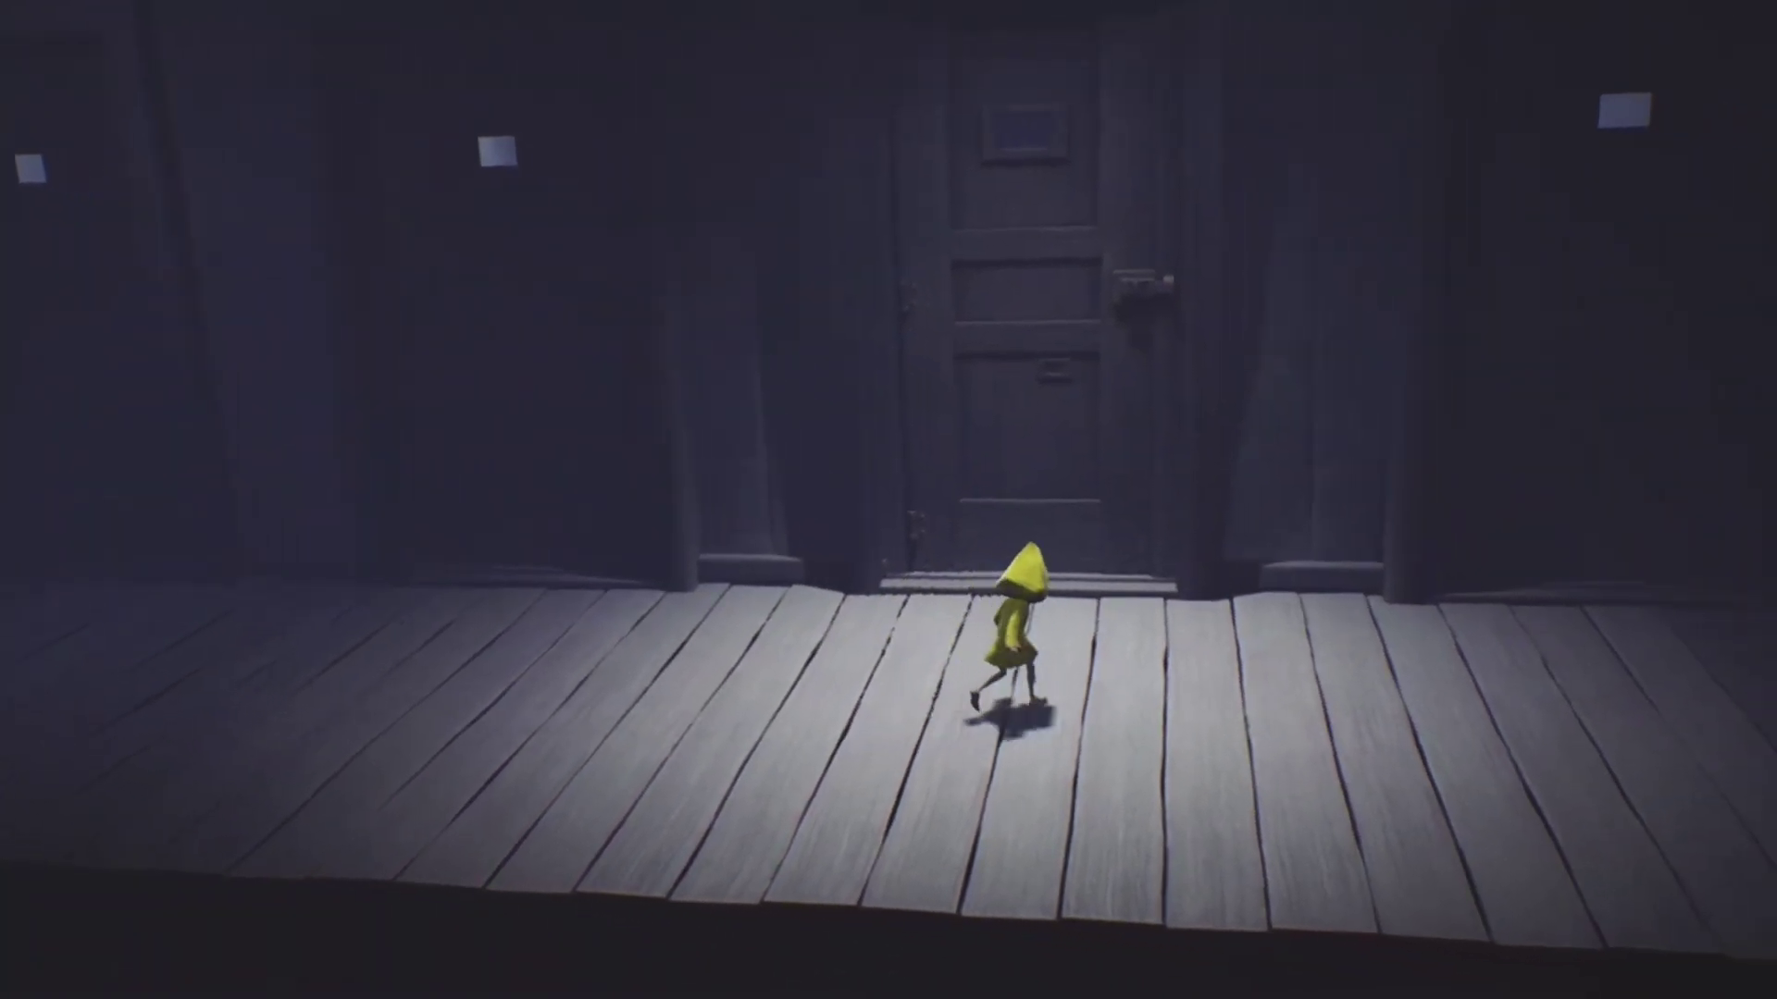
key(w)
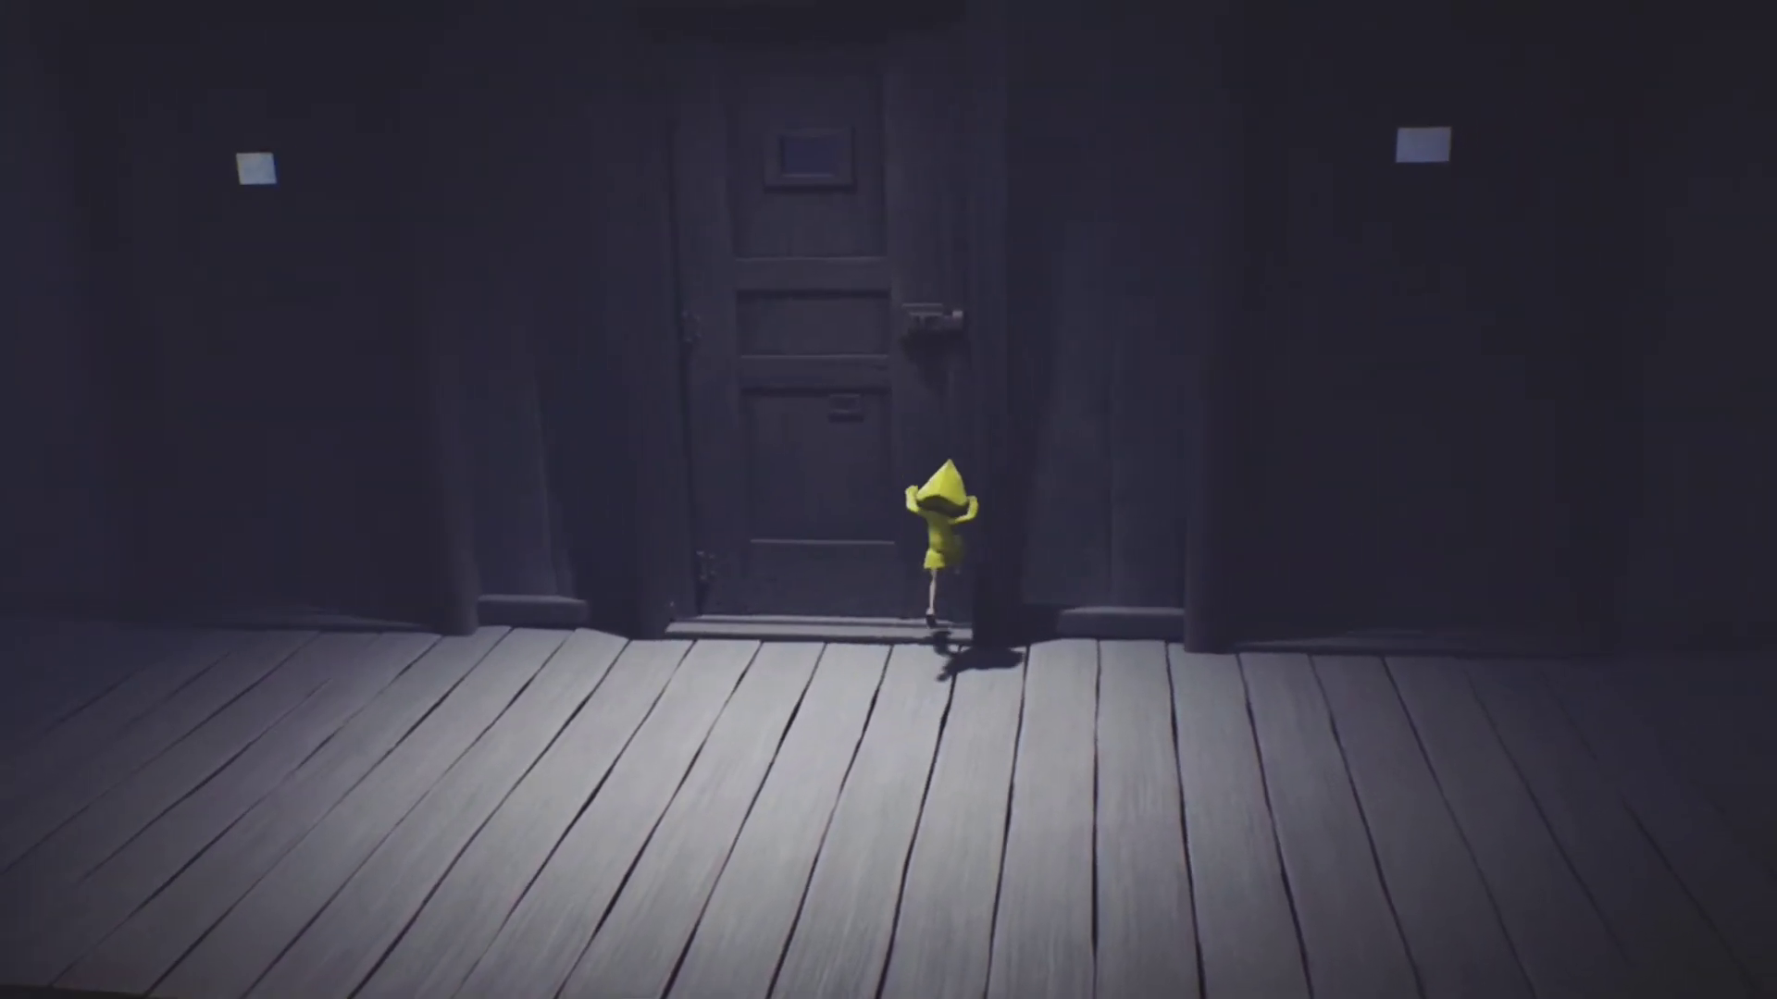
key(f)
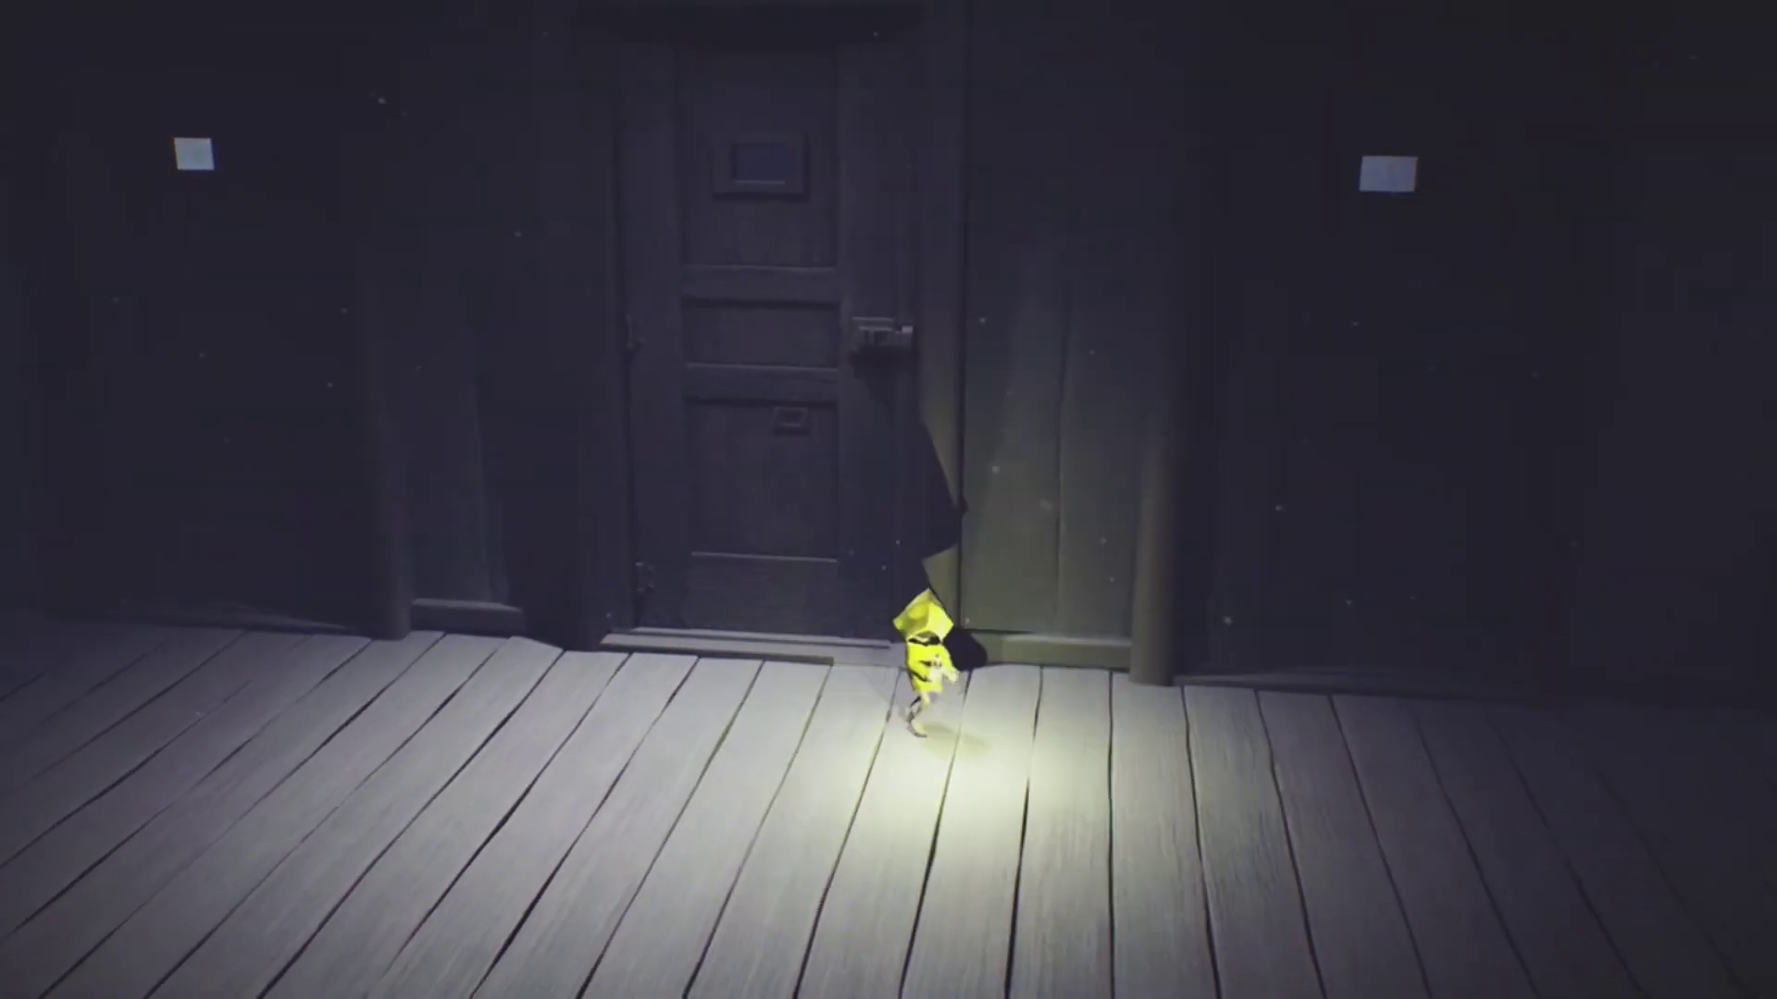
- Continue right, pull a toy block, then run toward the doorway
key(d)
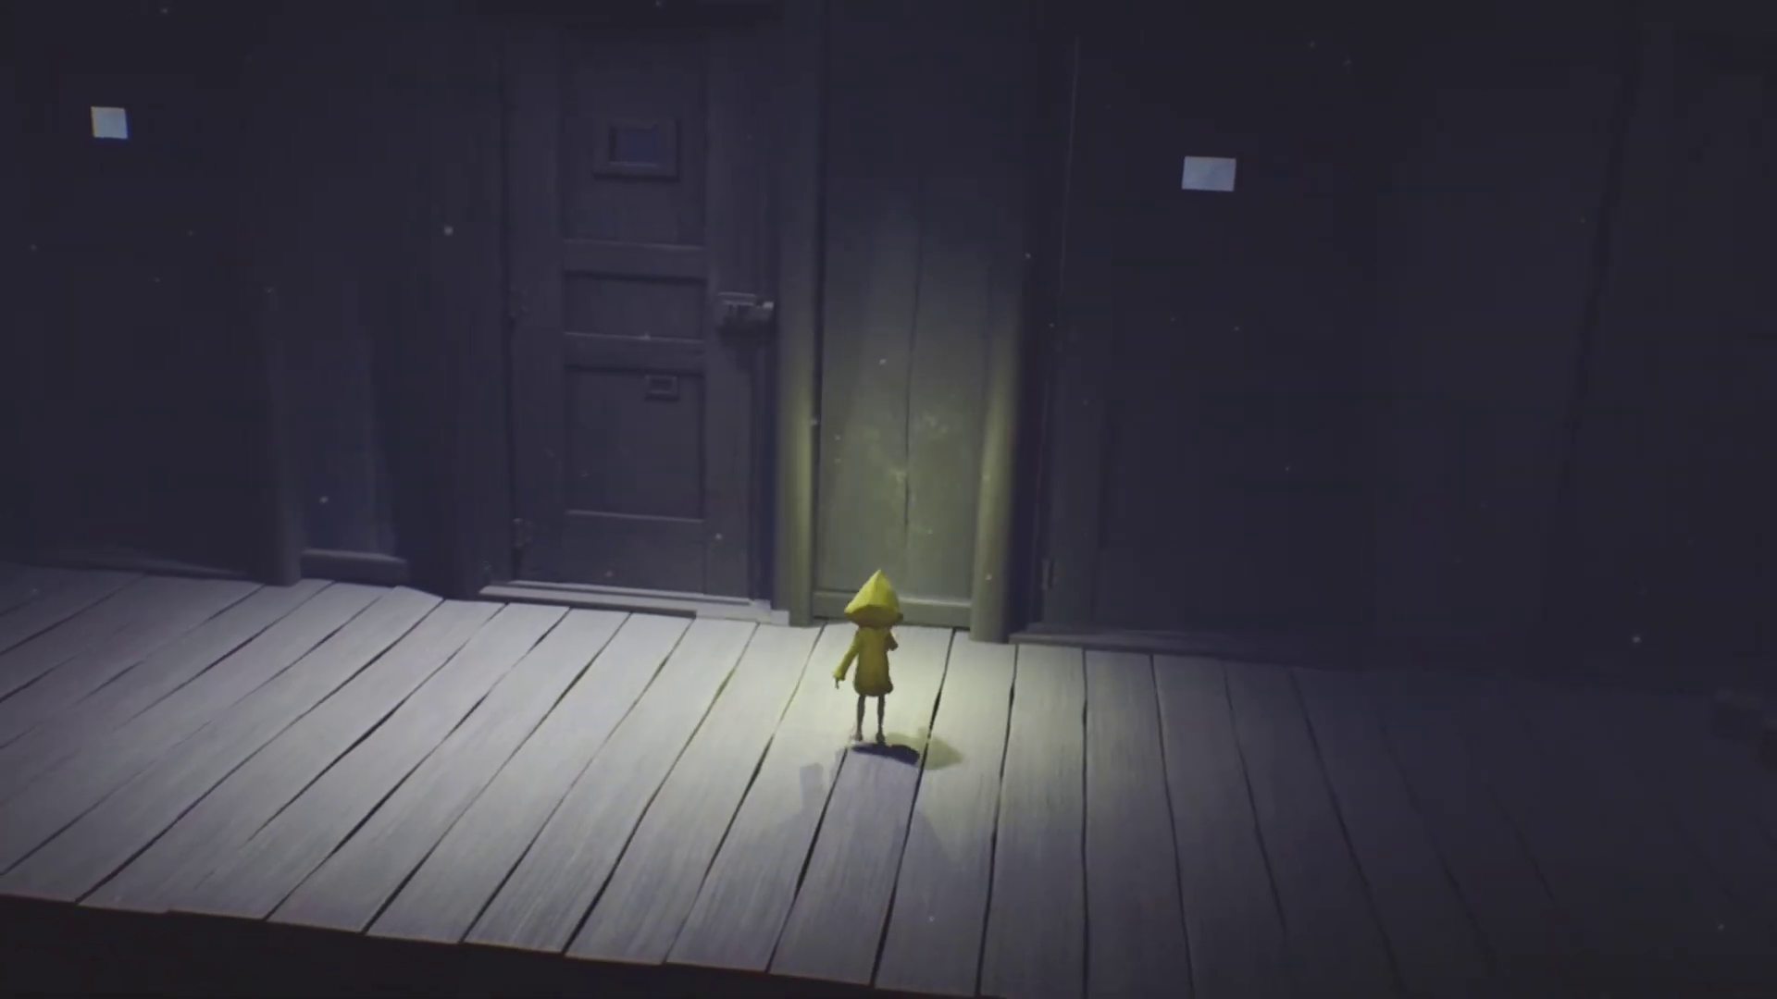
key(d)
key(w)
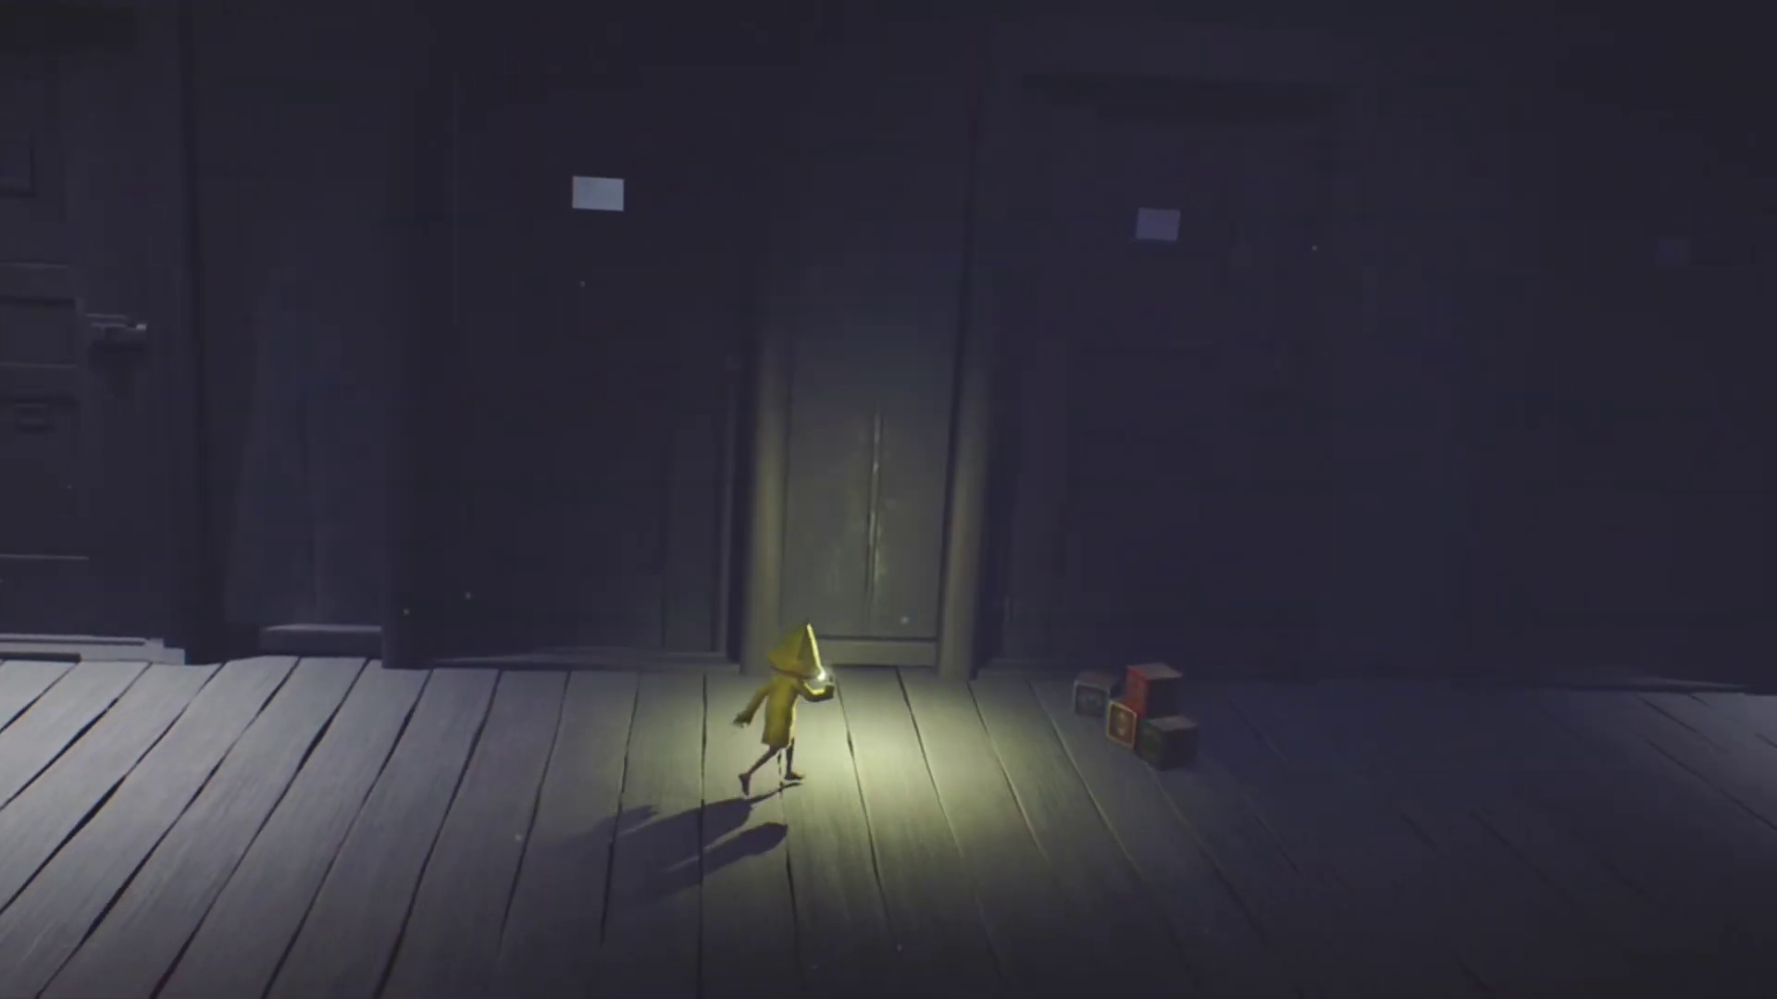
key(a)
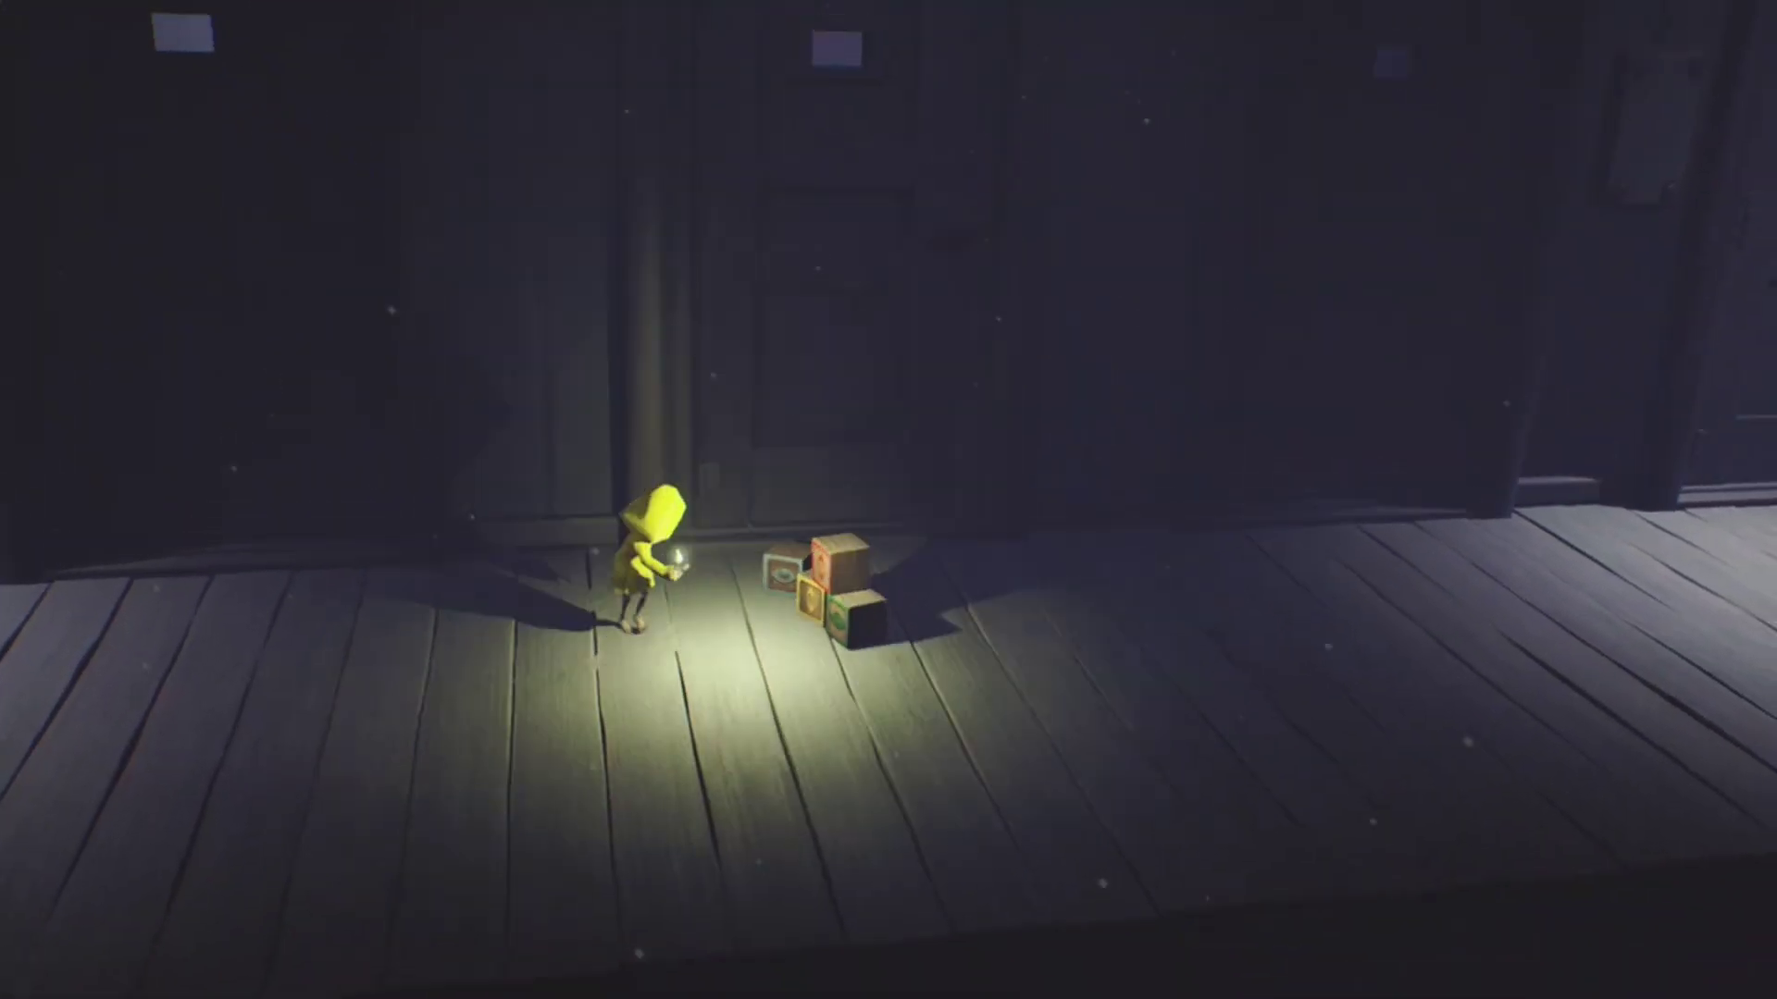
key(d)
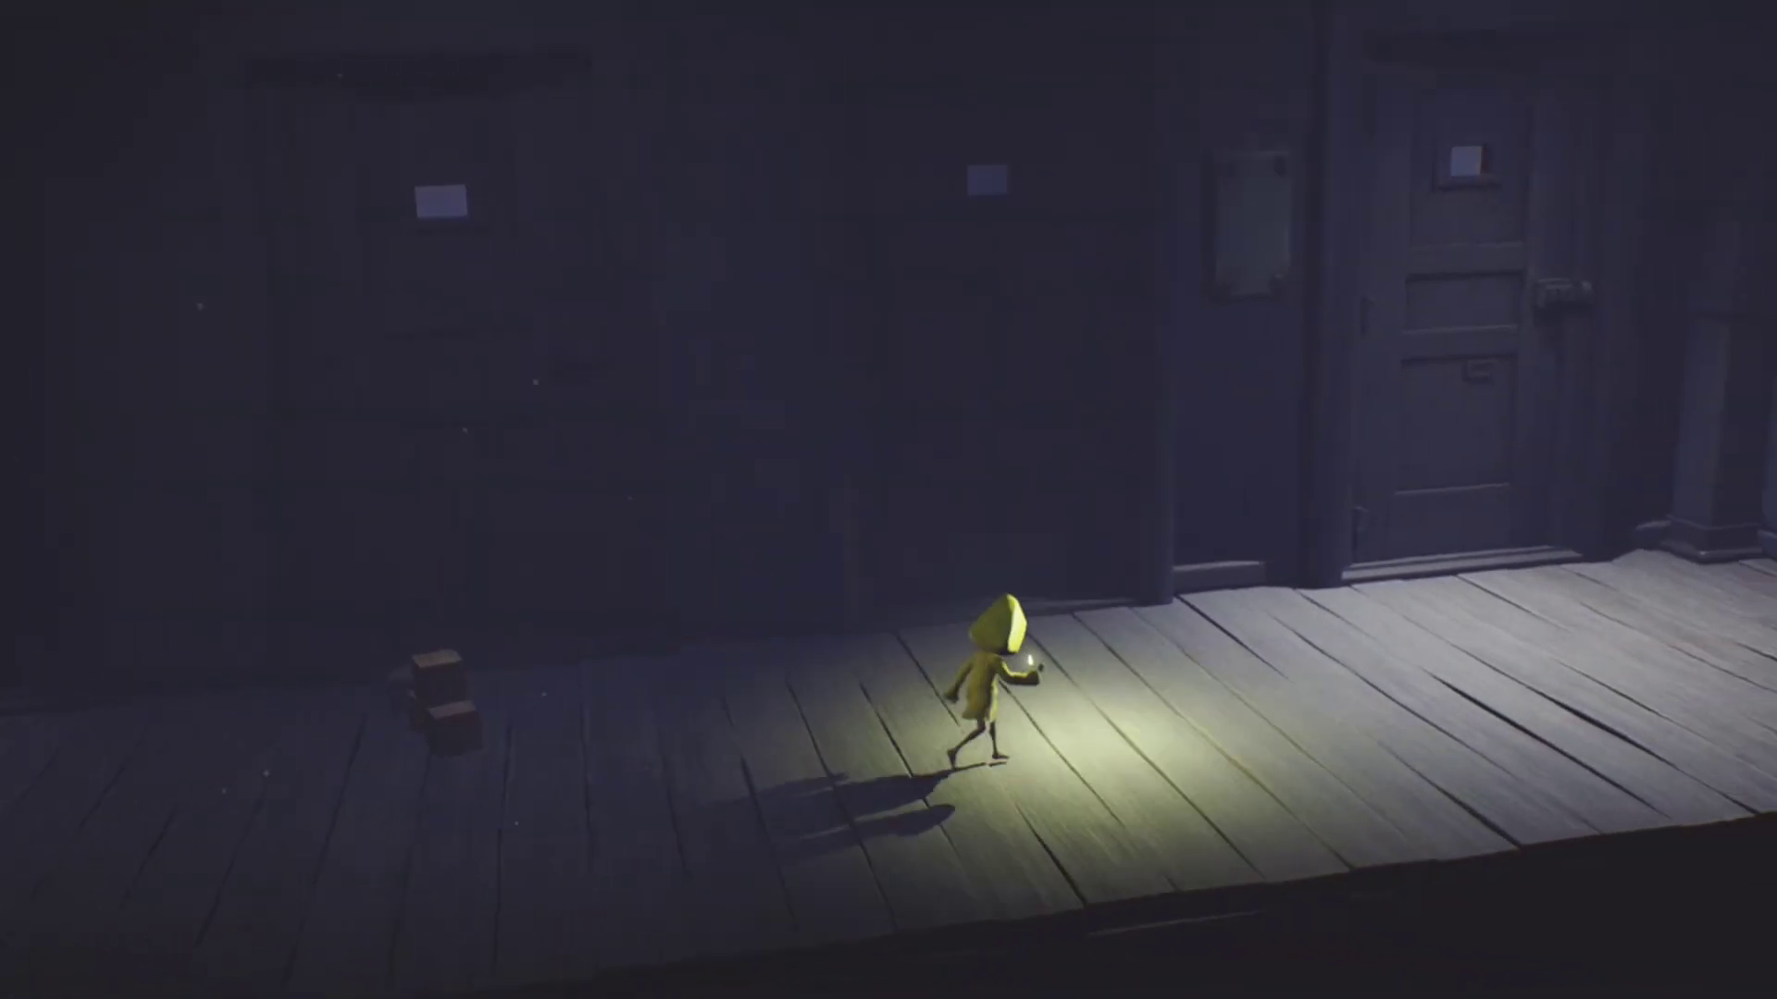
key(shift)
key(d)
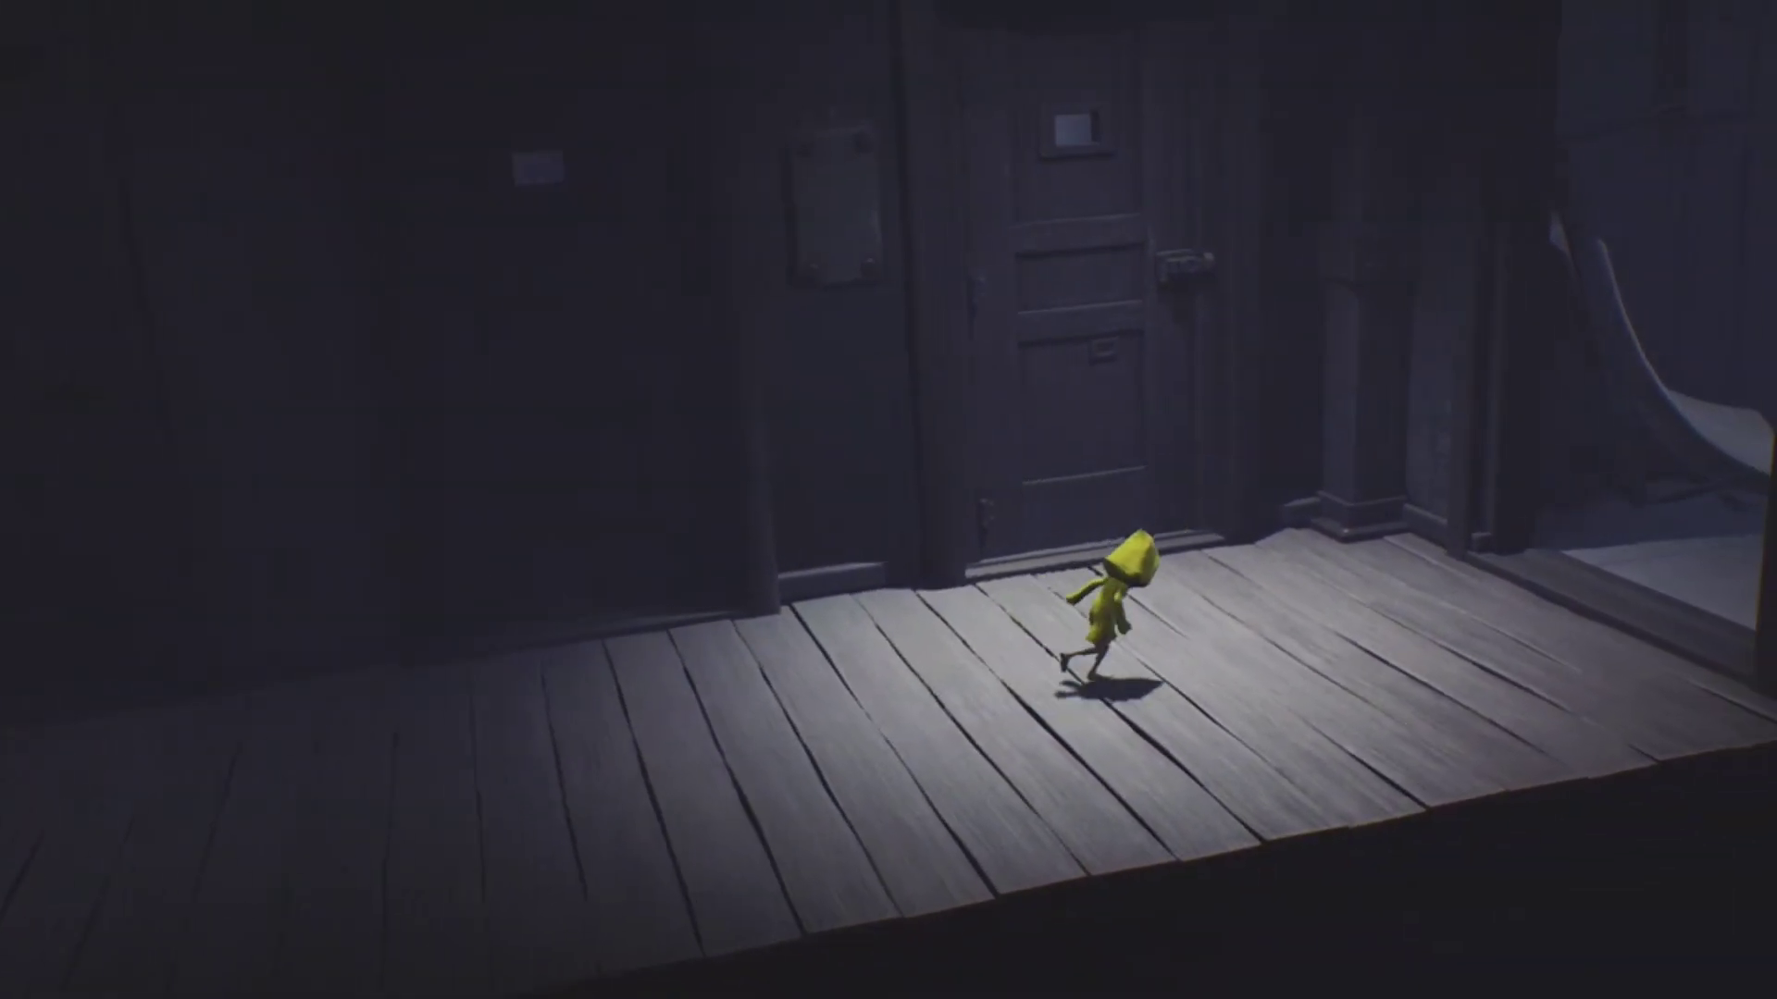
- Run through the doorway, edge past the curved ramp, and slip behind the bed to the crates
key(d)
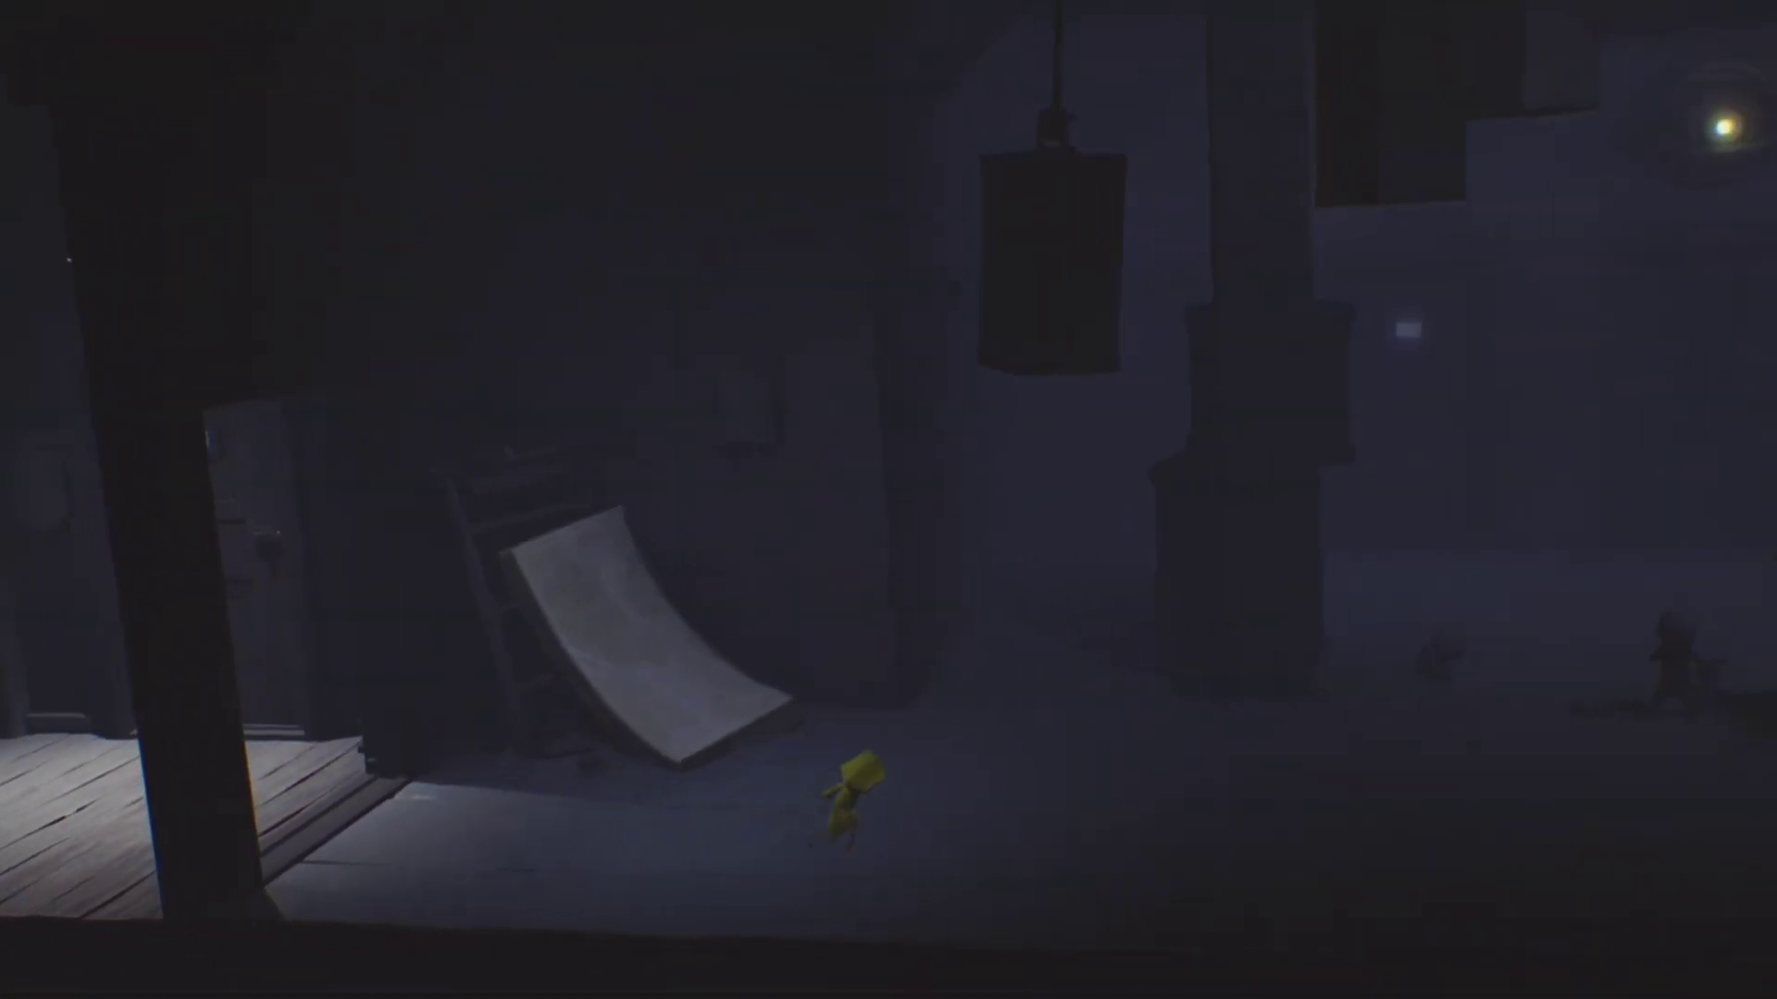
key(d)
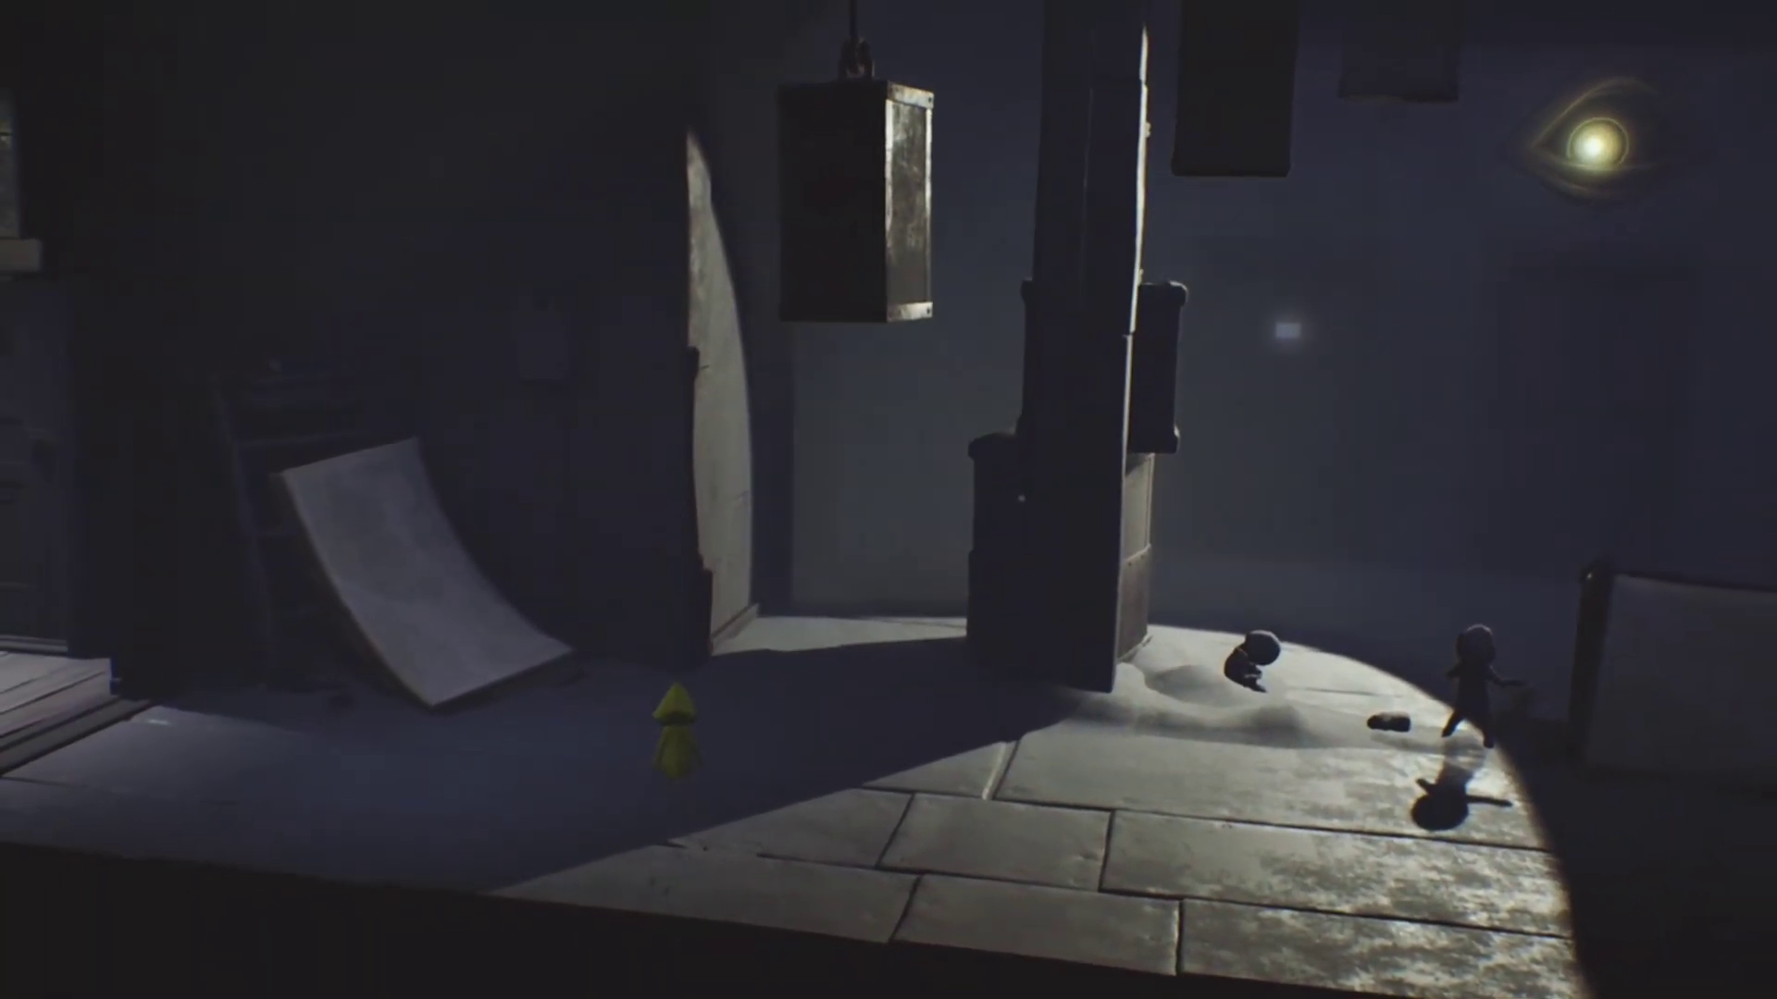
key(d)
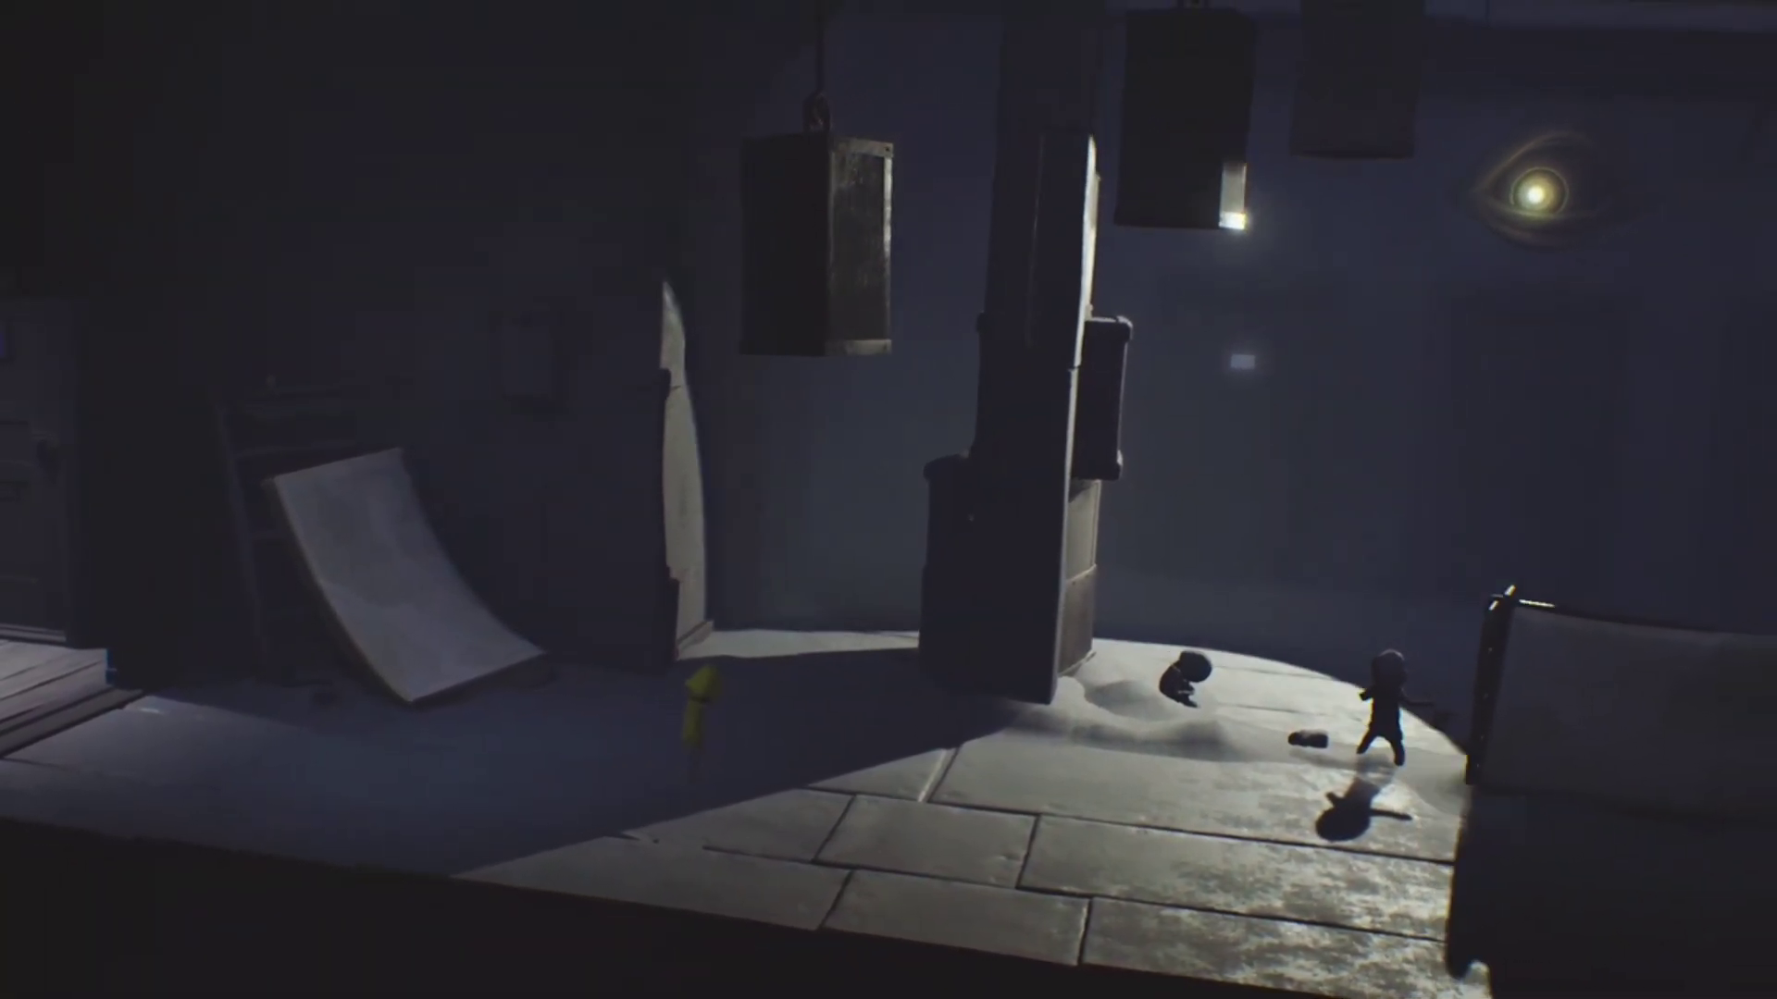
key(d)
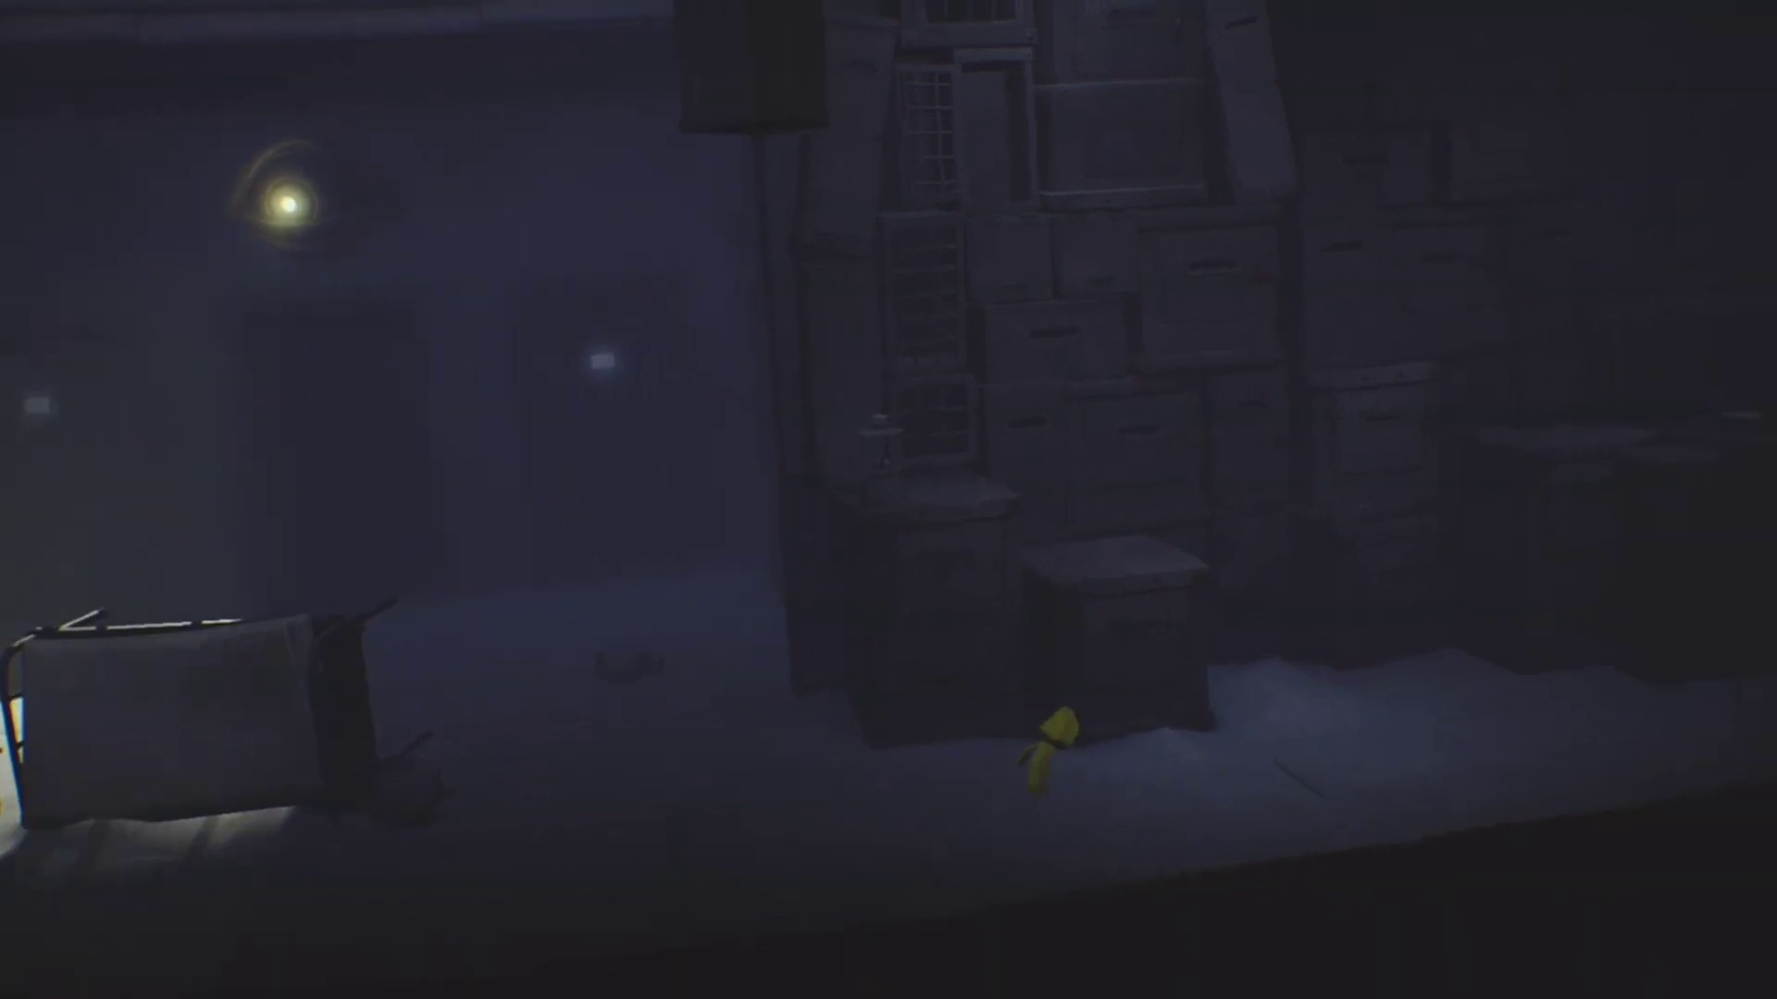
key(d)
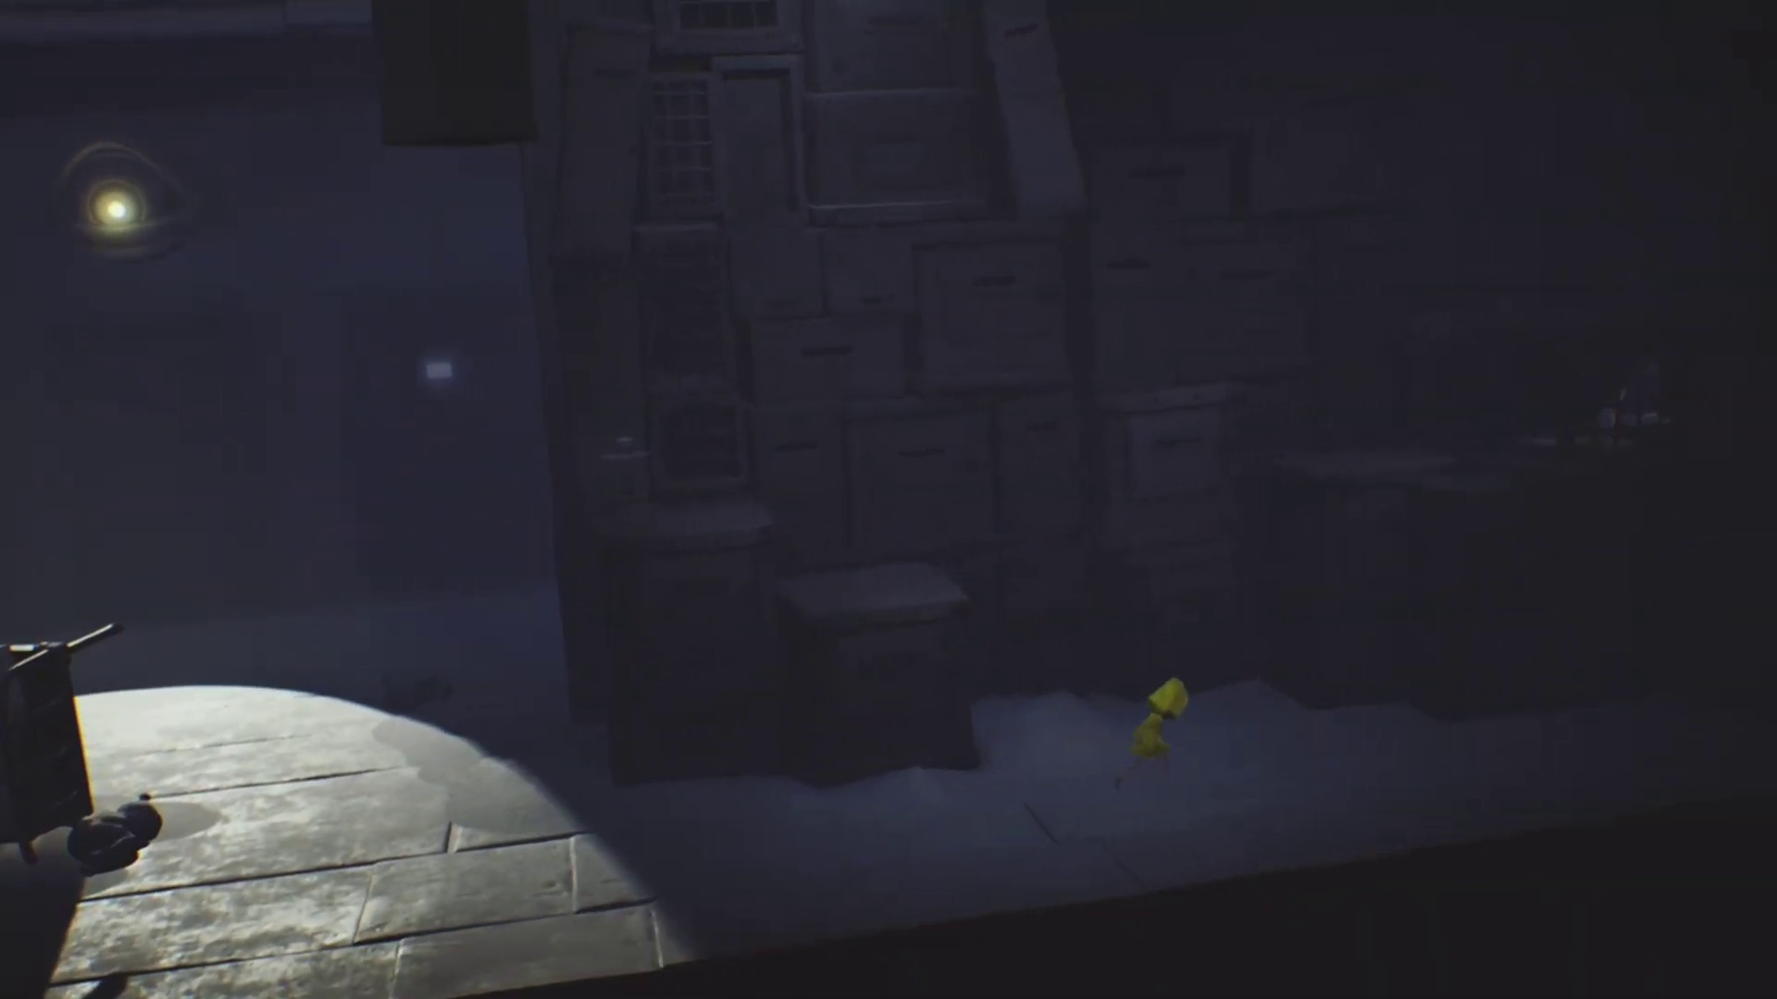
- Walk left along the crates and climb onto the low crate beside the drawers
key(a)
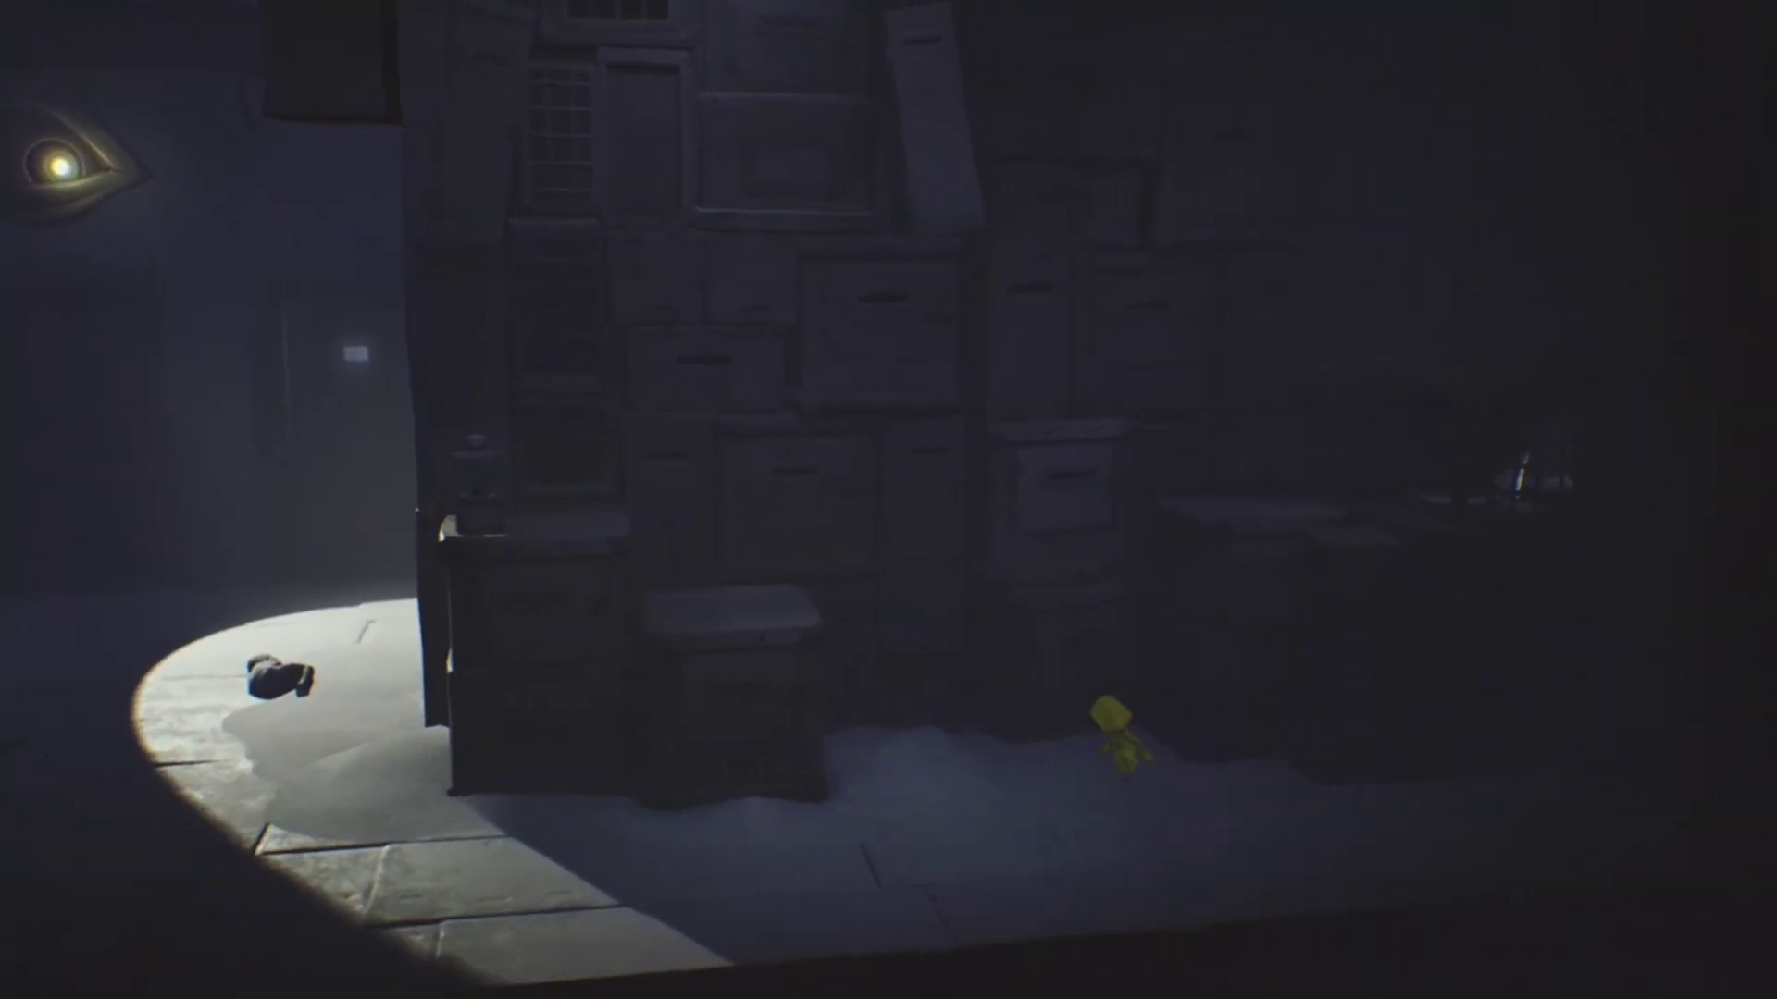
key(a)
key(w)
key(space)
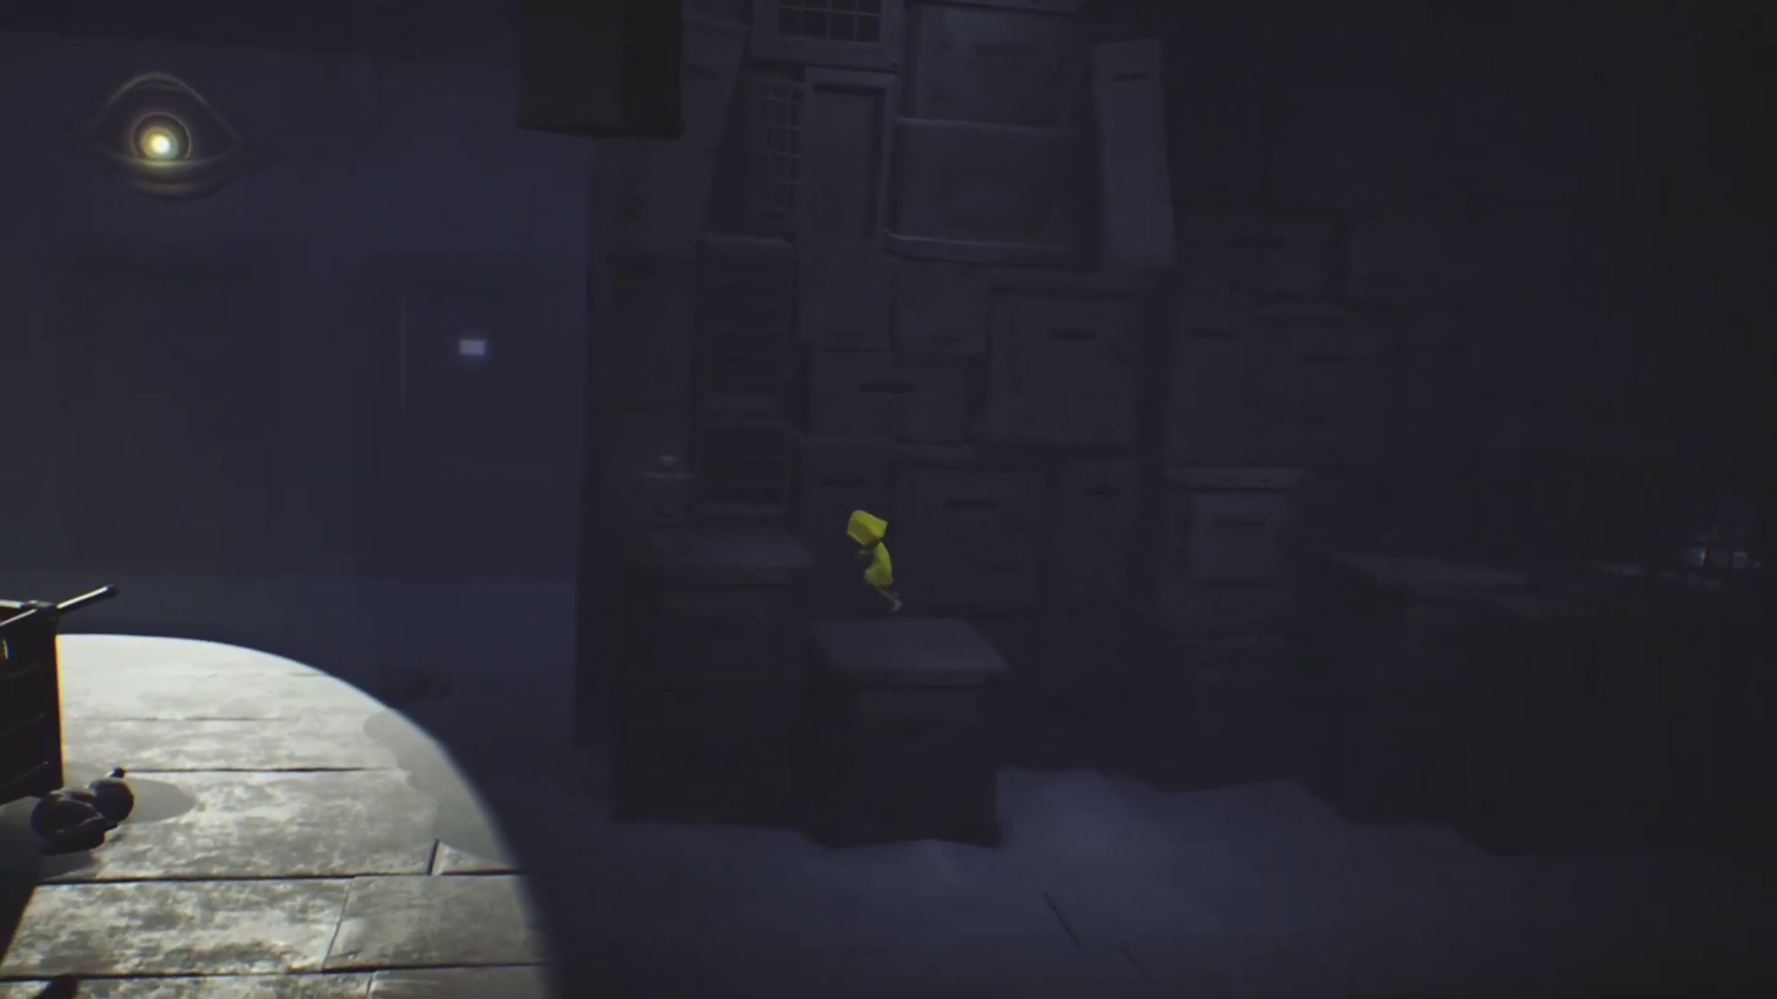
- Light the lantern atop the taller crate, then drop back to the floor and cross right
key(a)
key(f)
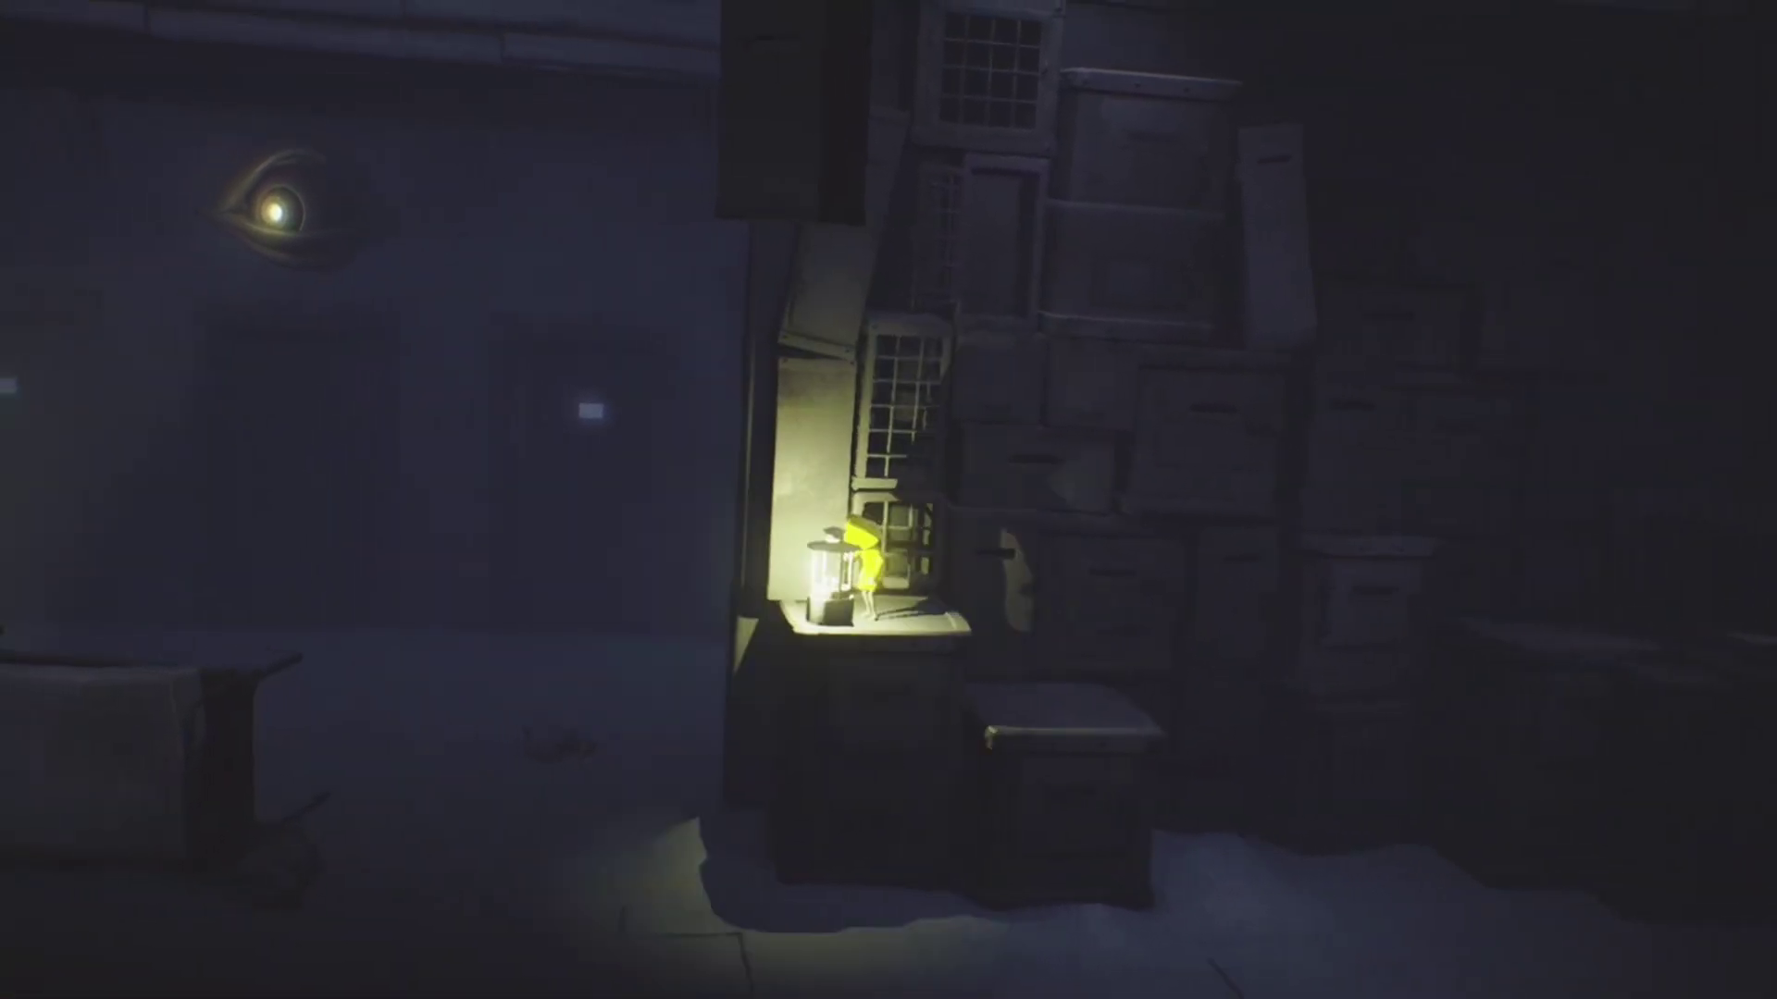
key(d)
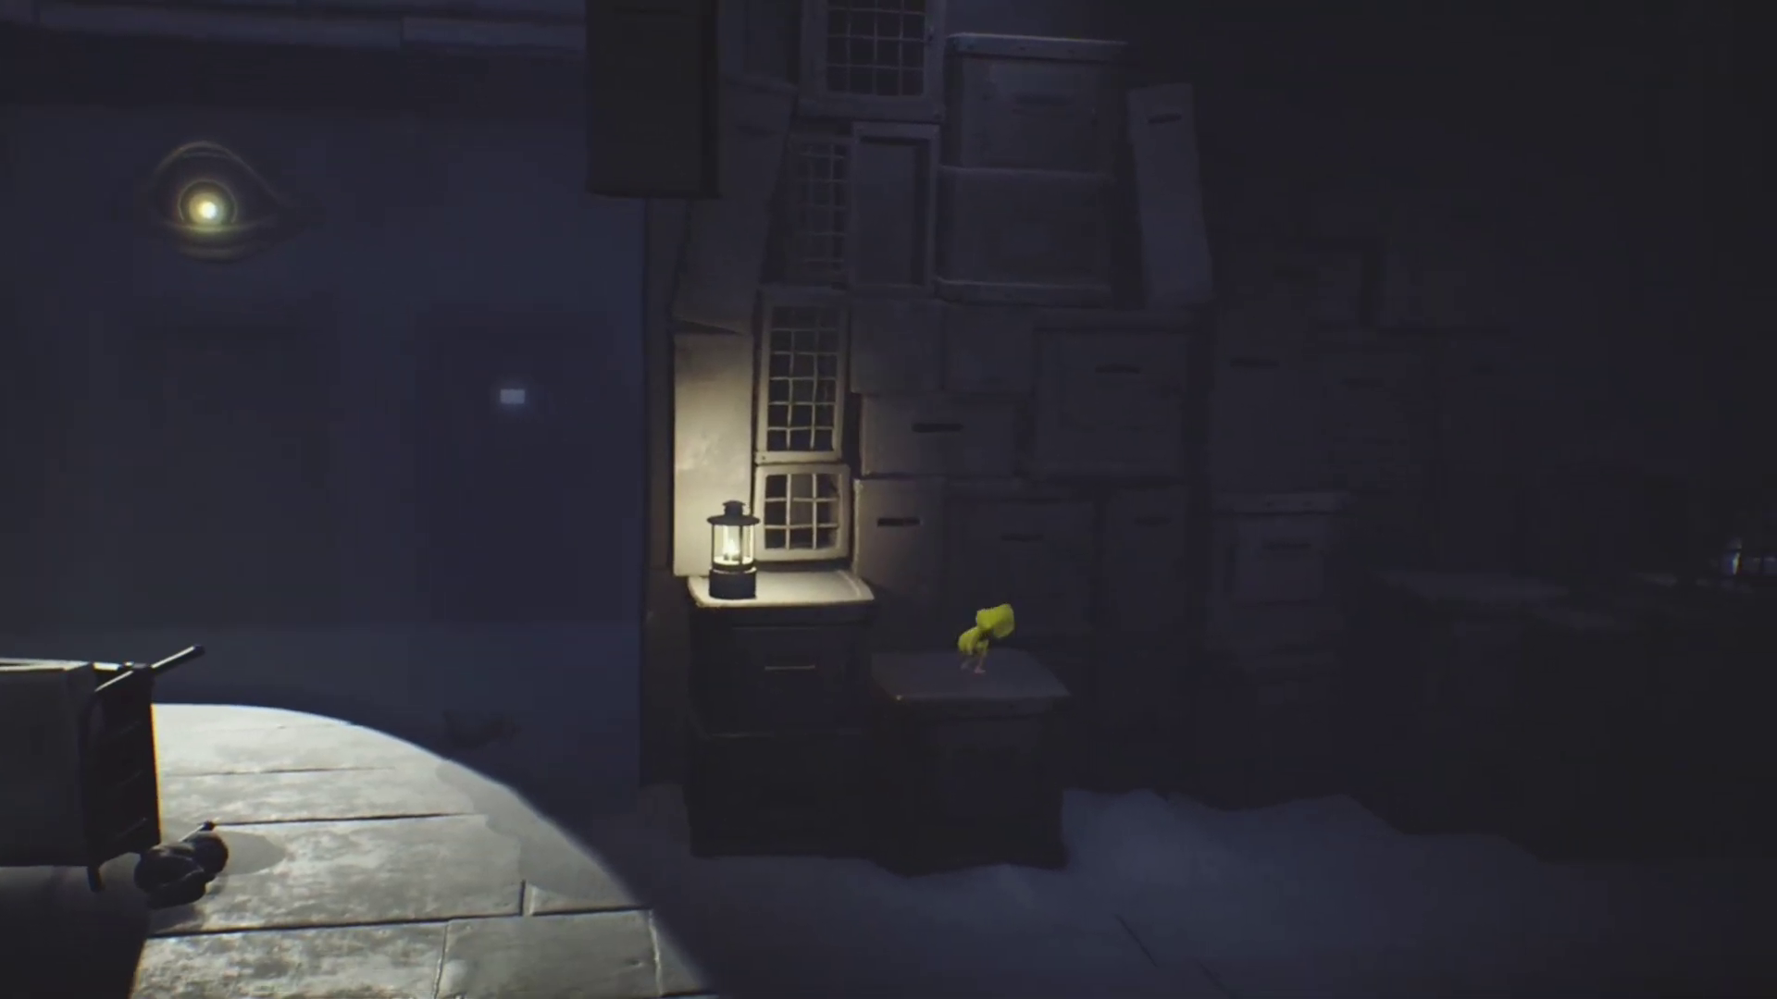
key(d)
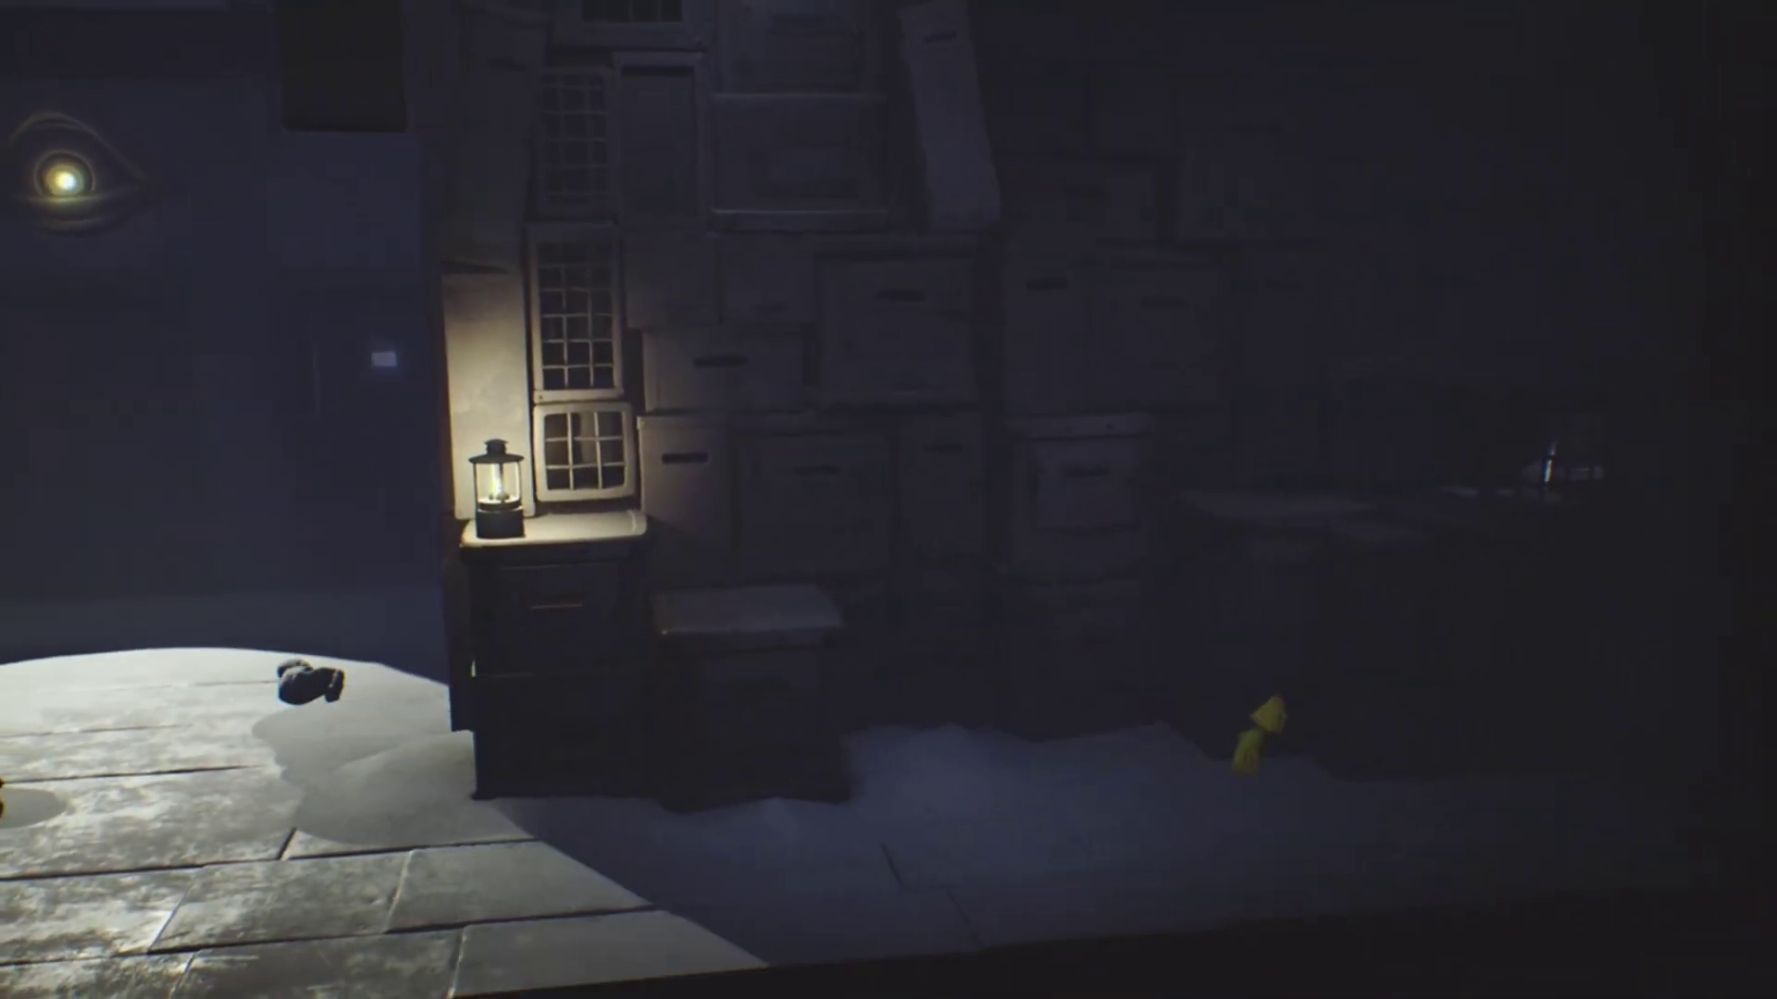
key(w)
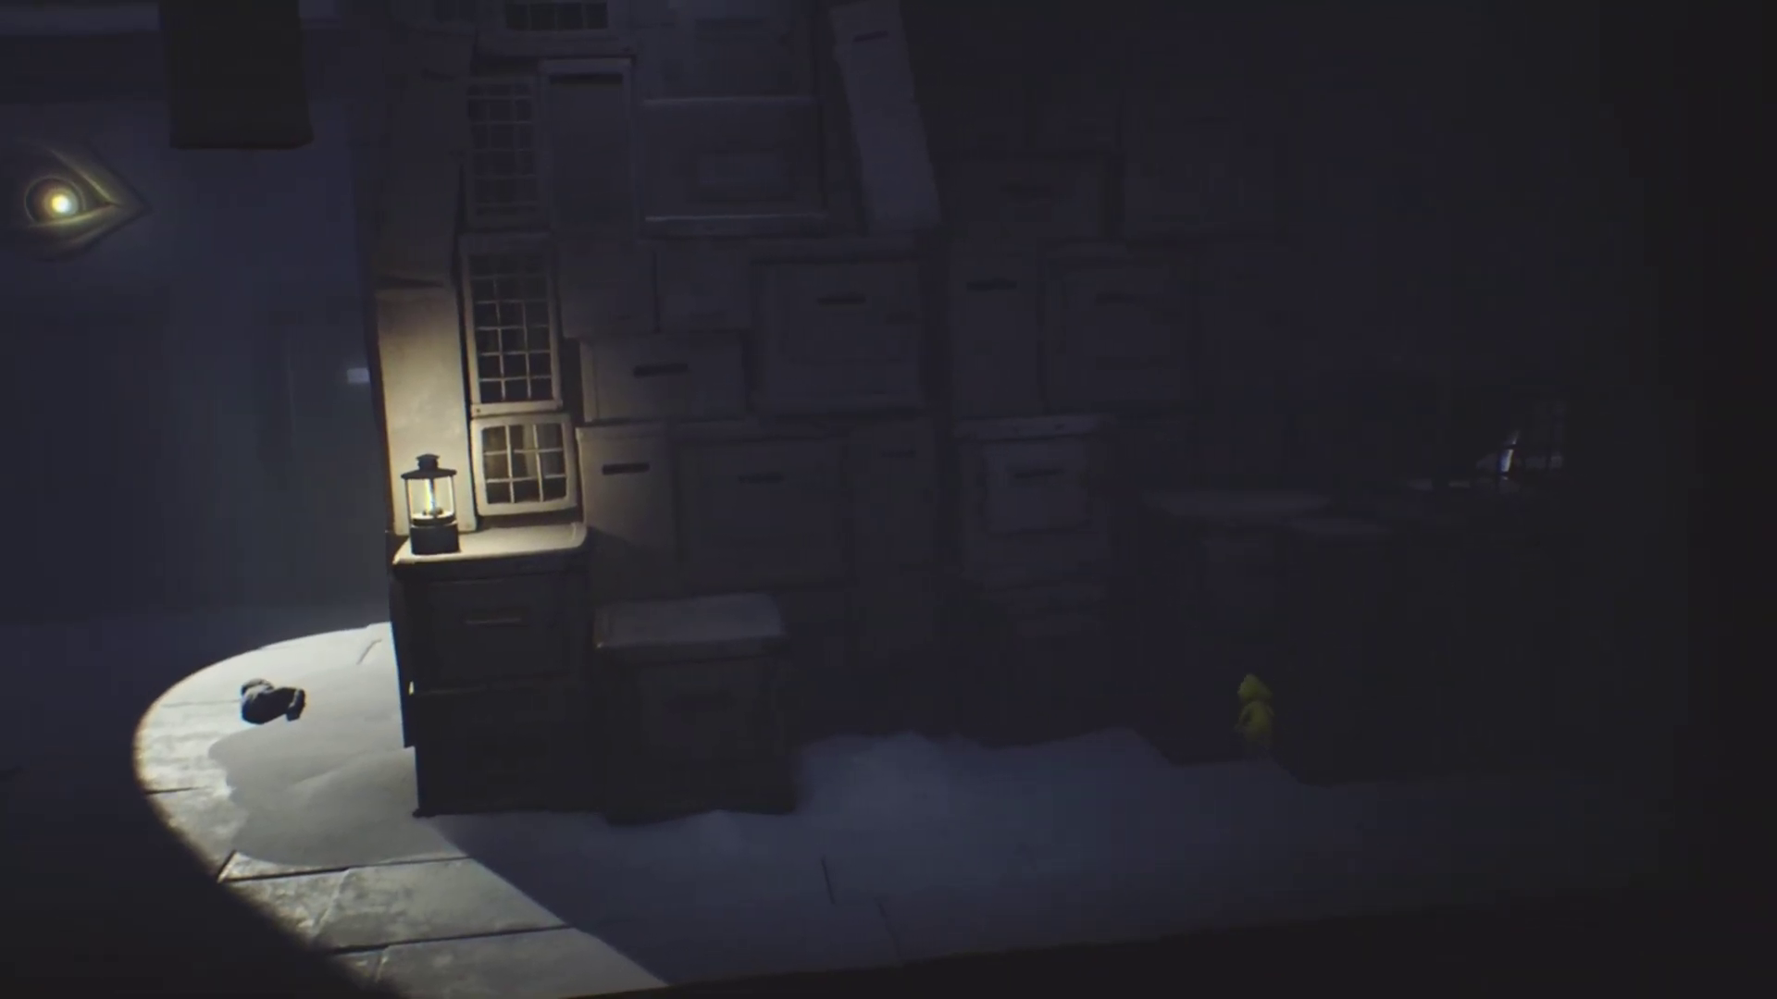
key(a)
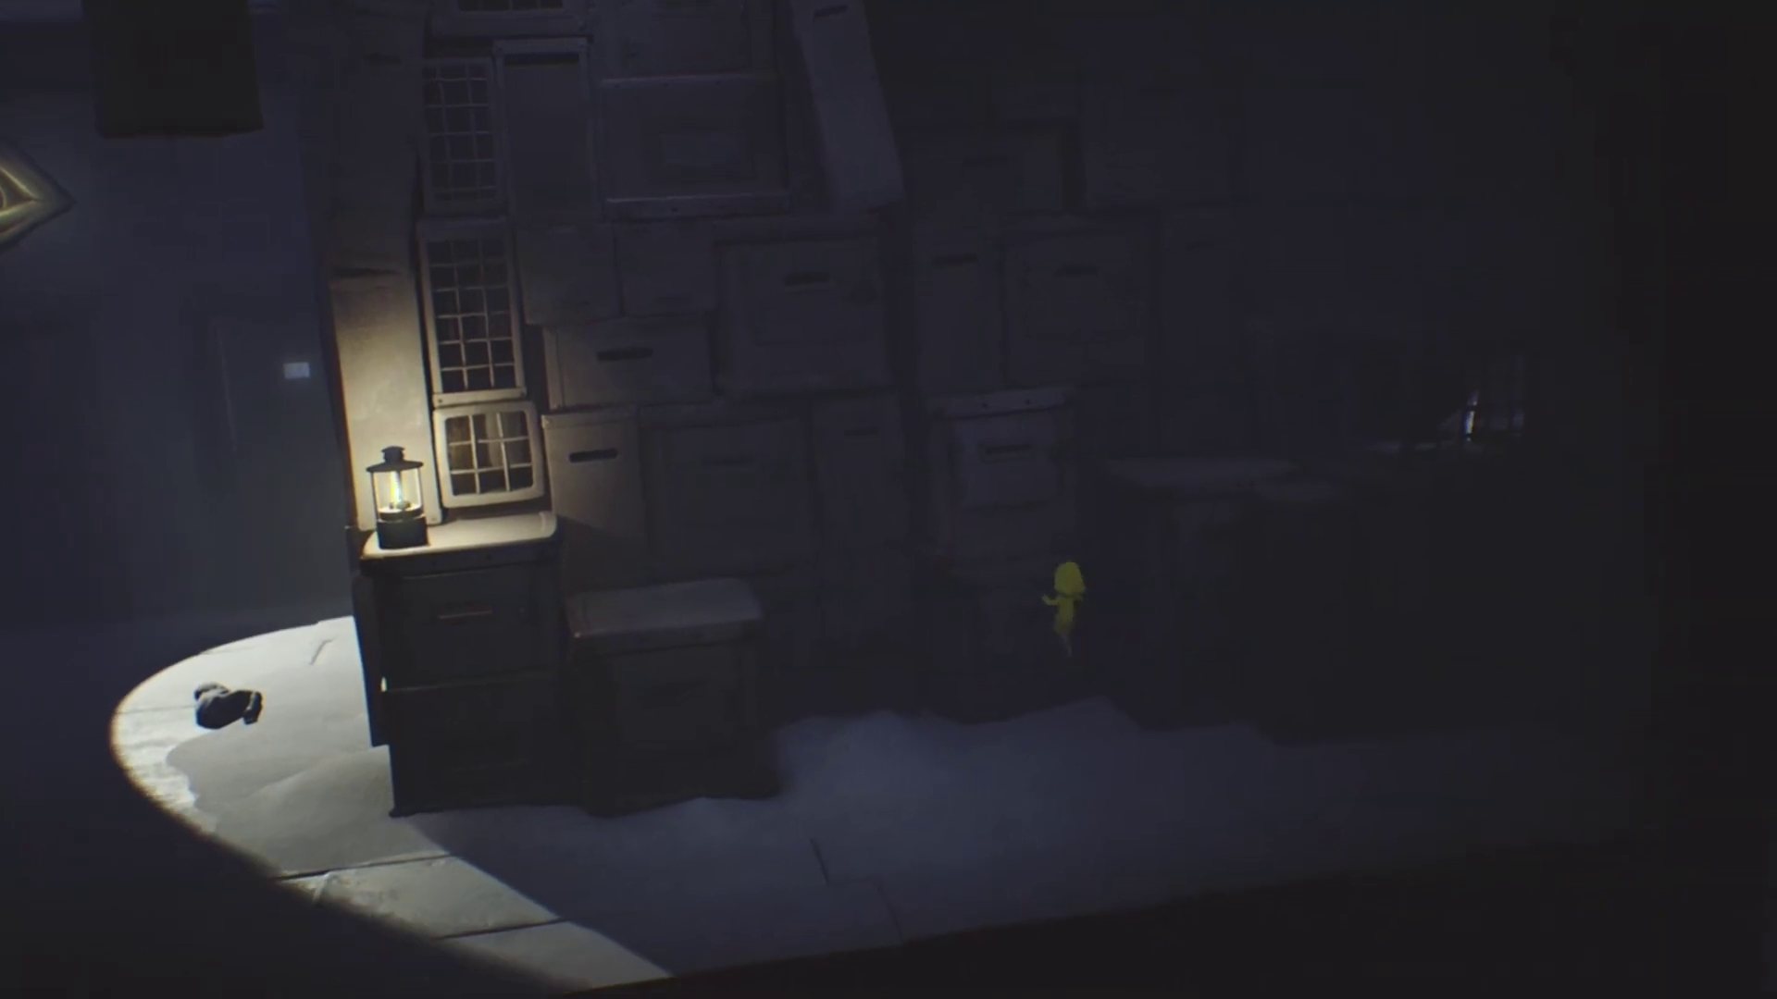
key(s)
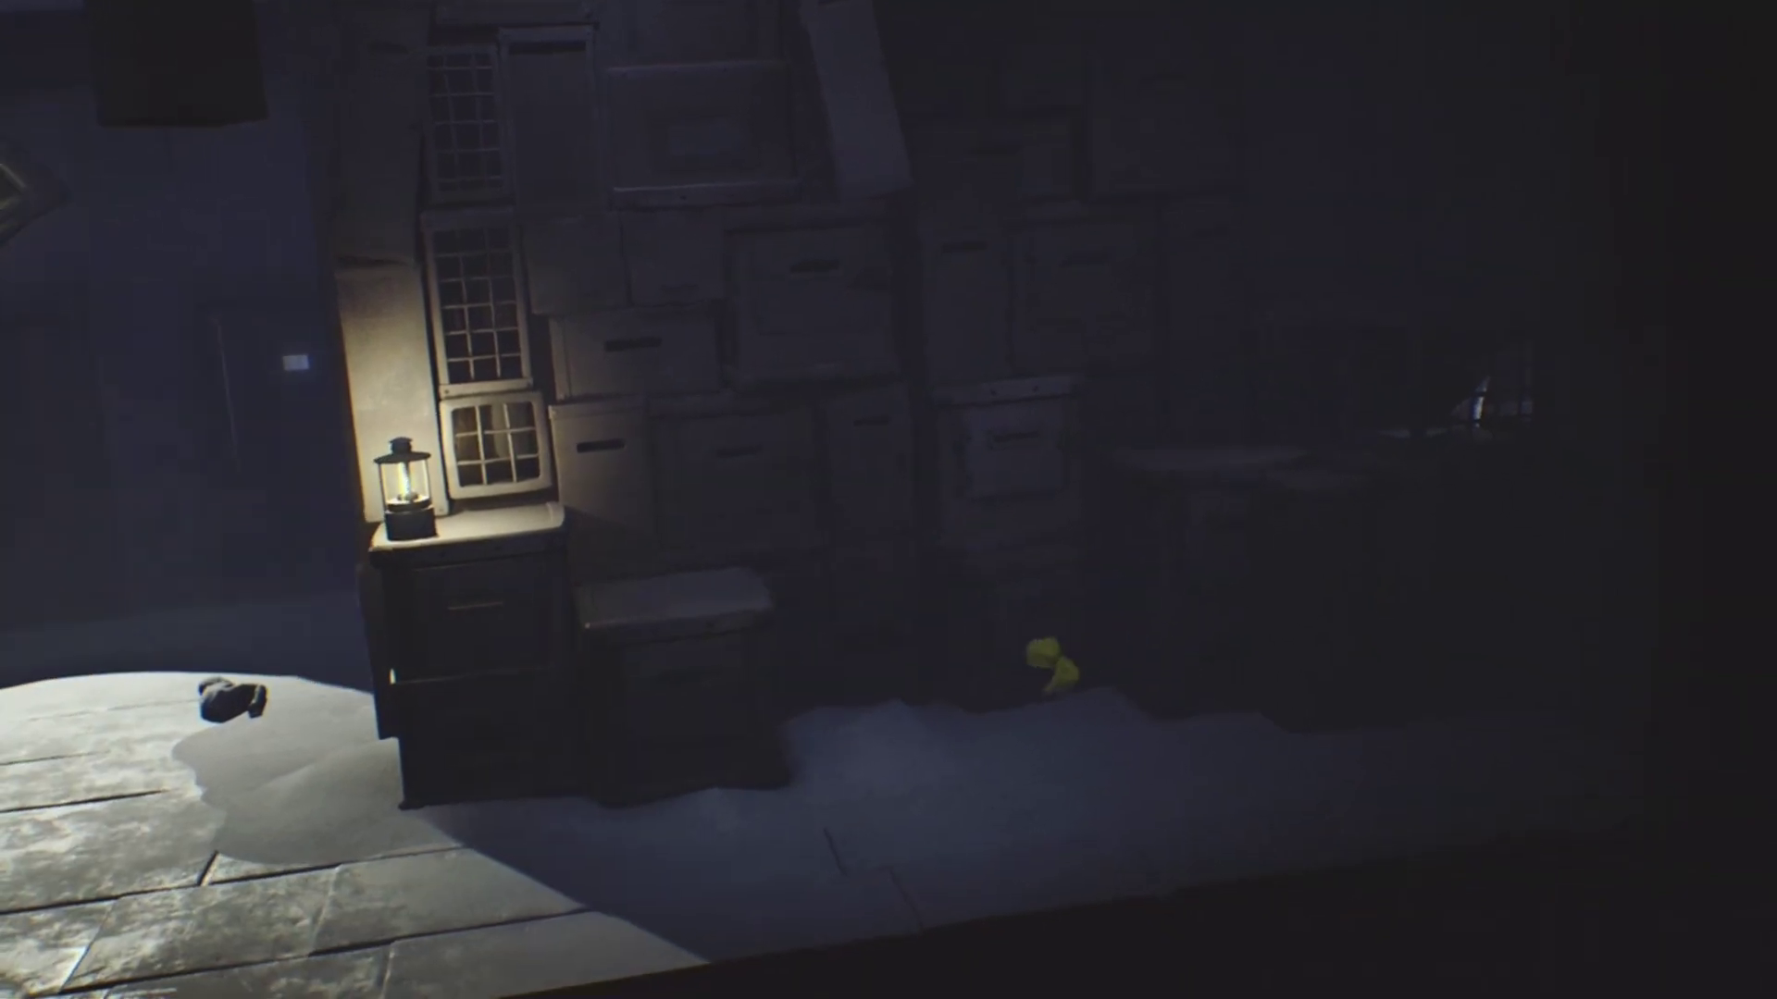
key(space)
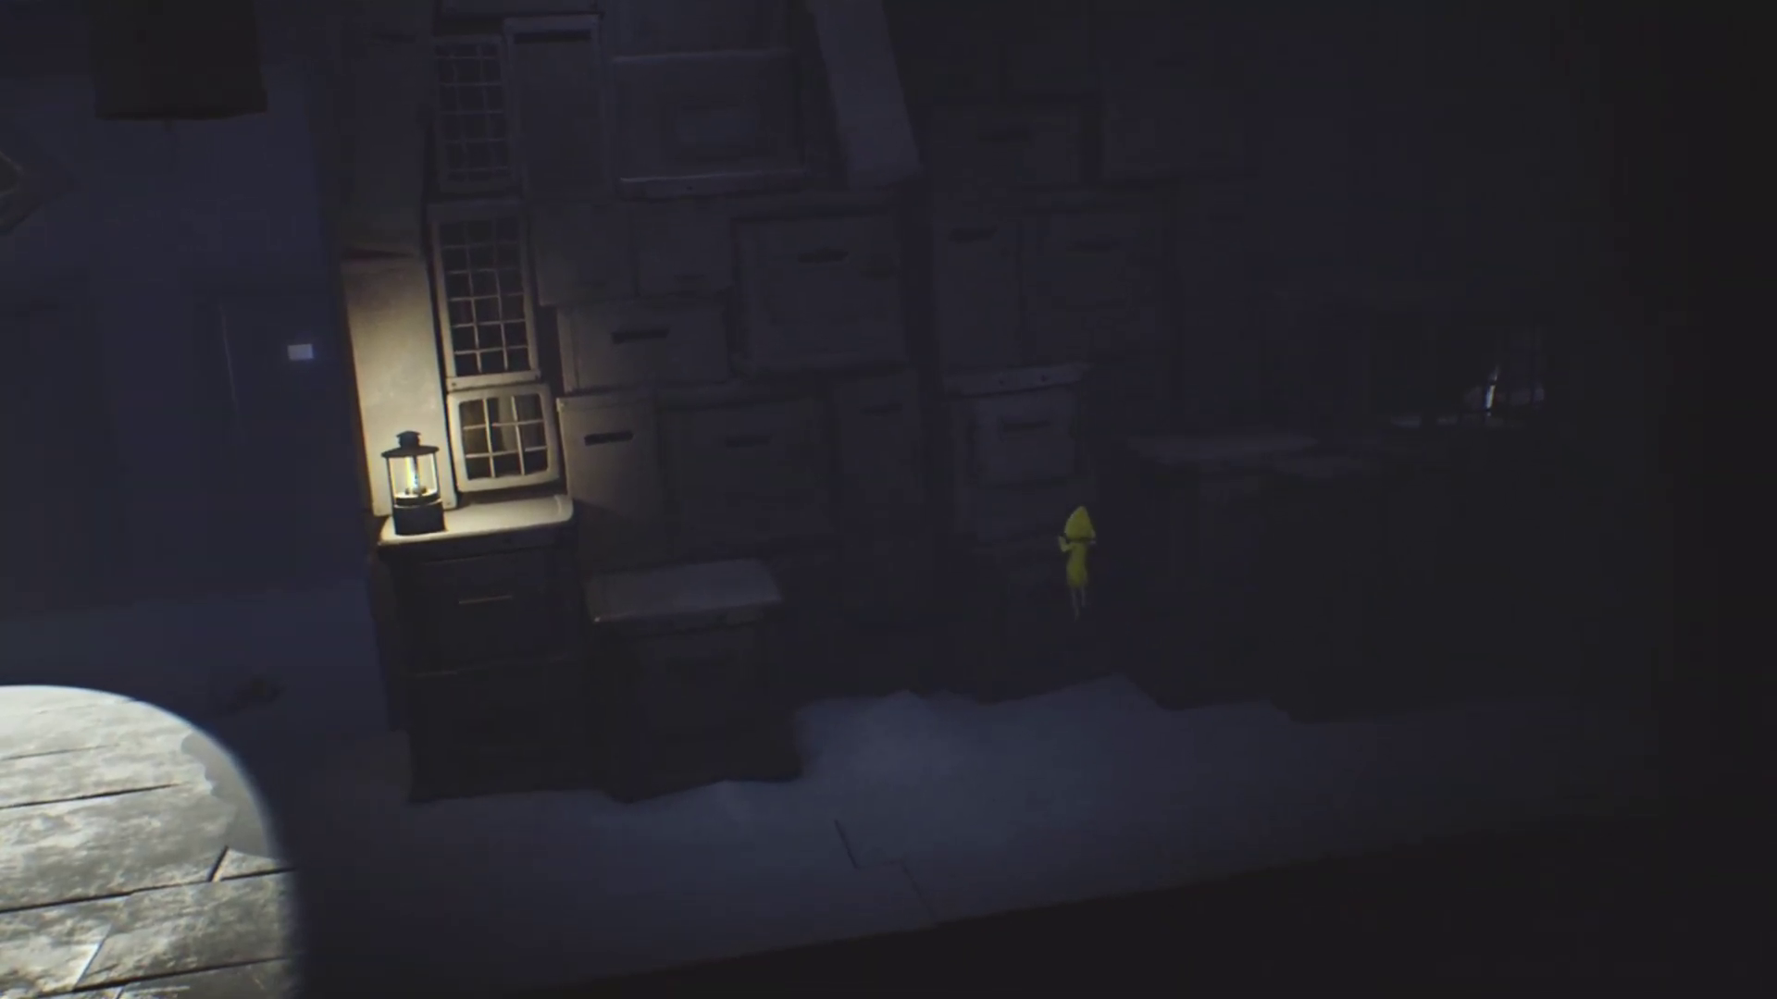
key(d)
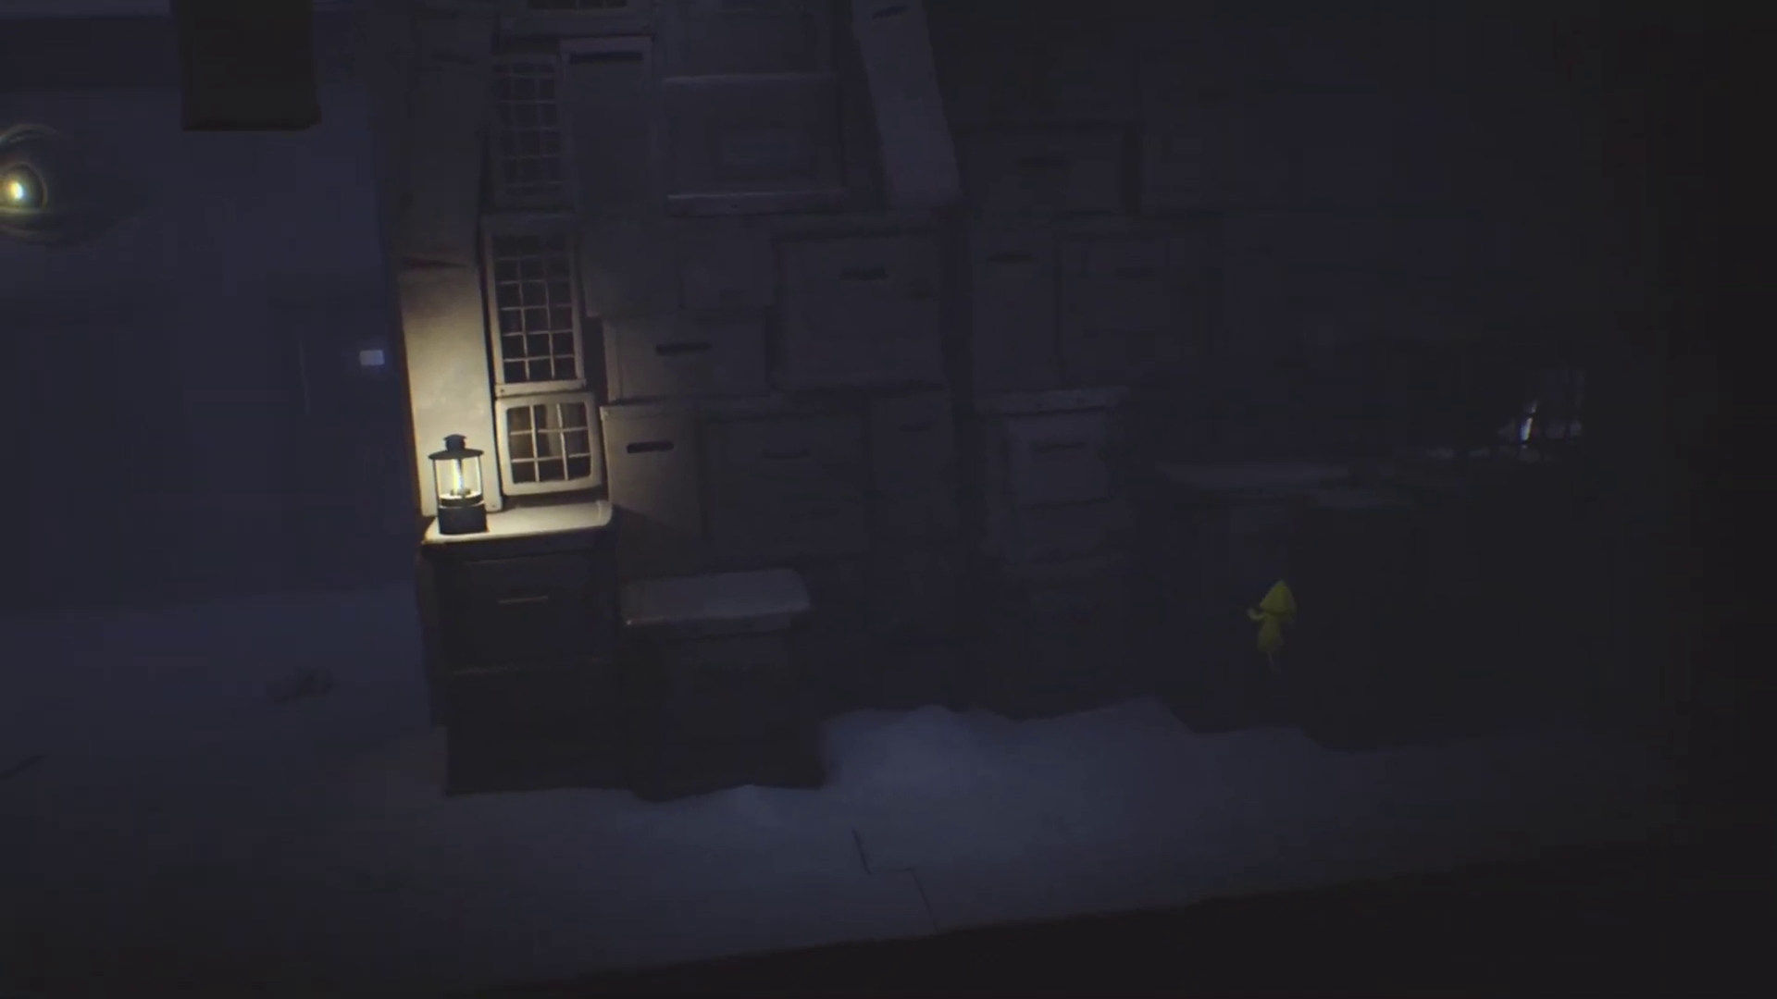
- Climb the tall drawer, window grate and cage stack, then walk right into the dark room
key(a)
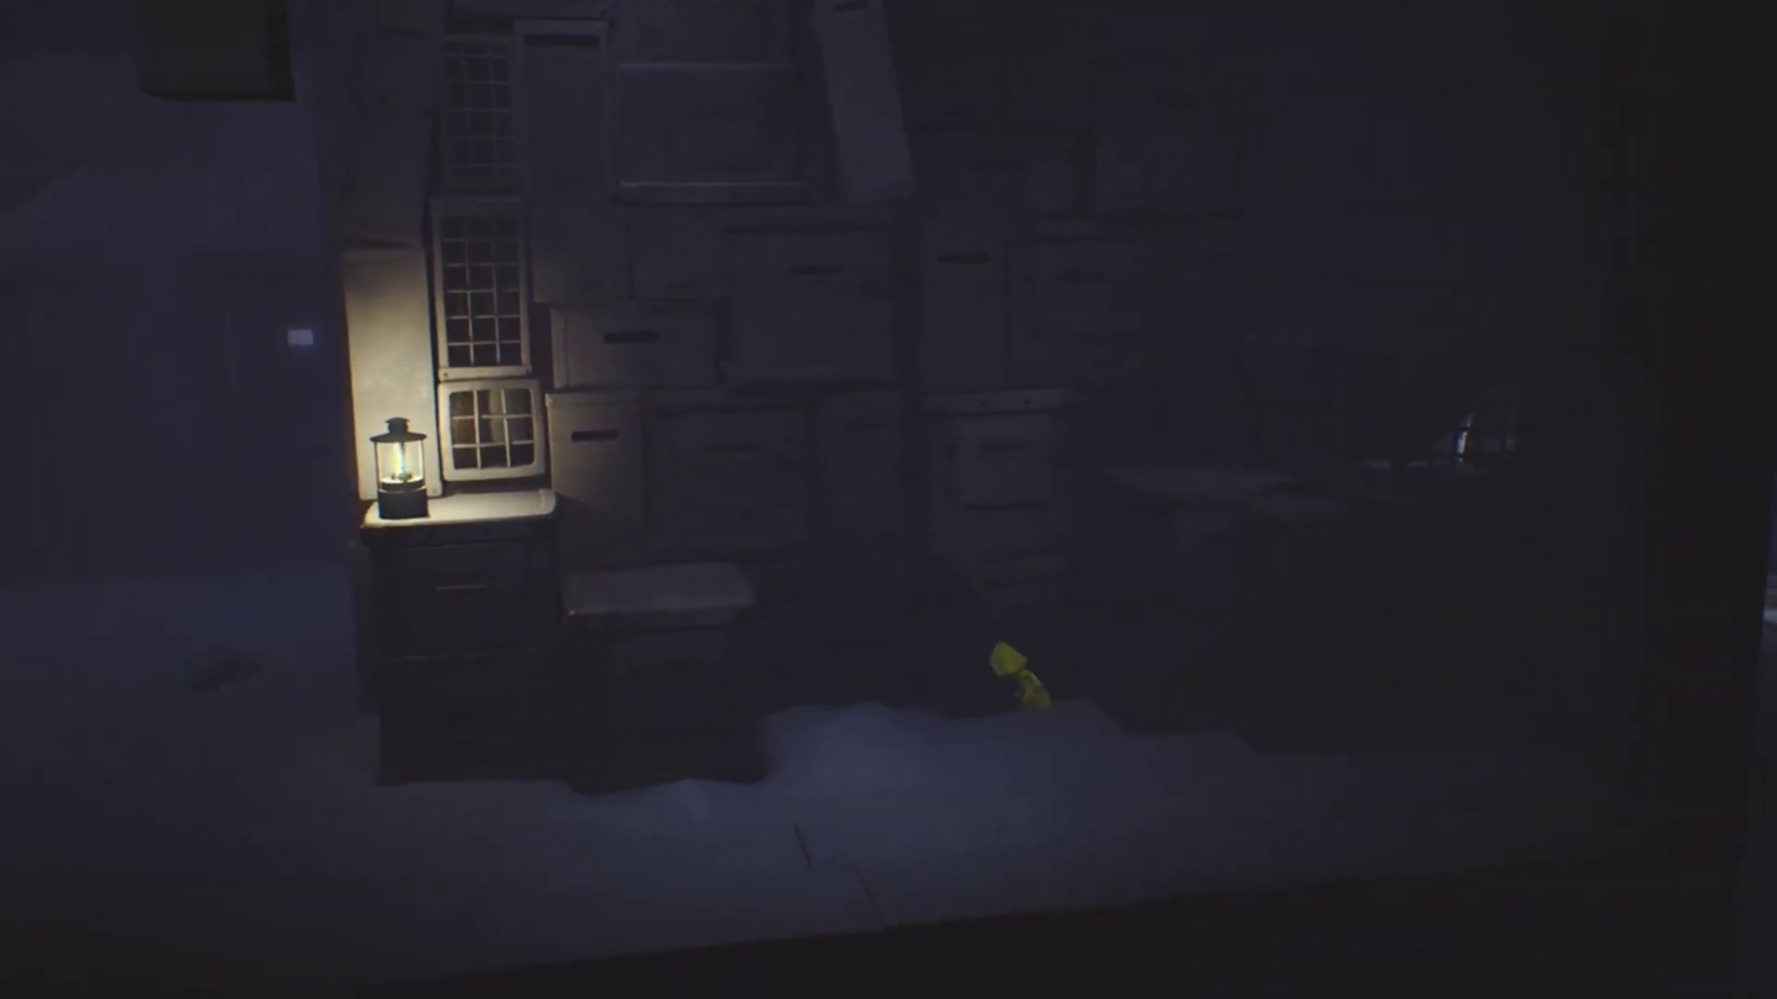
key(a)
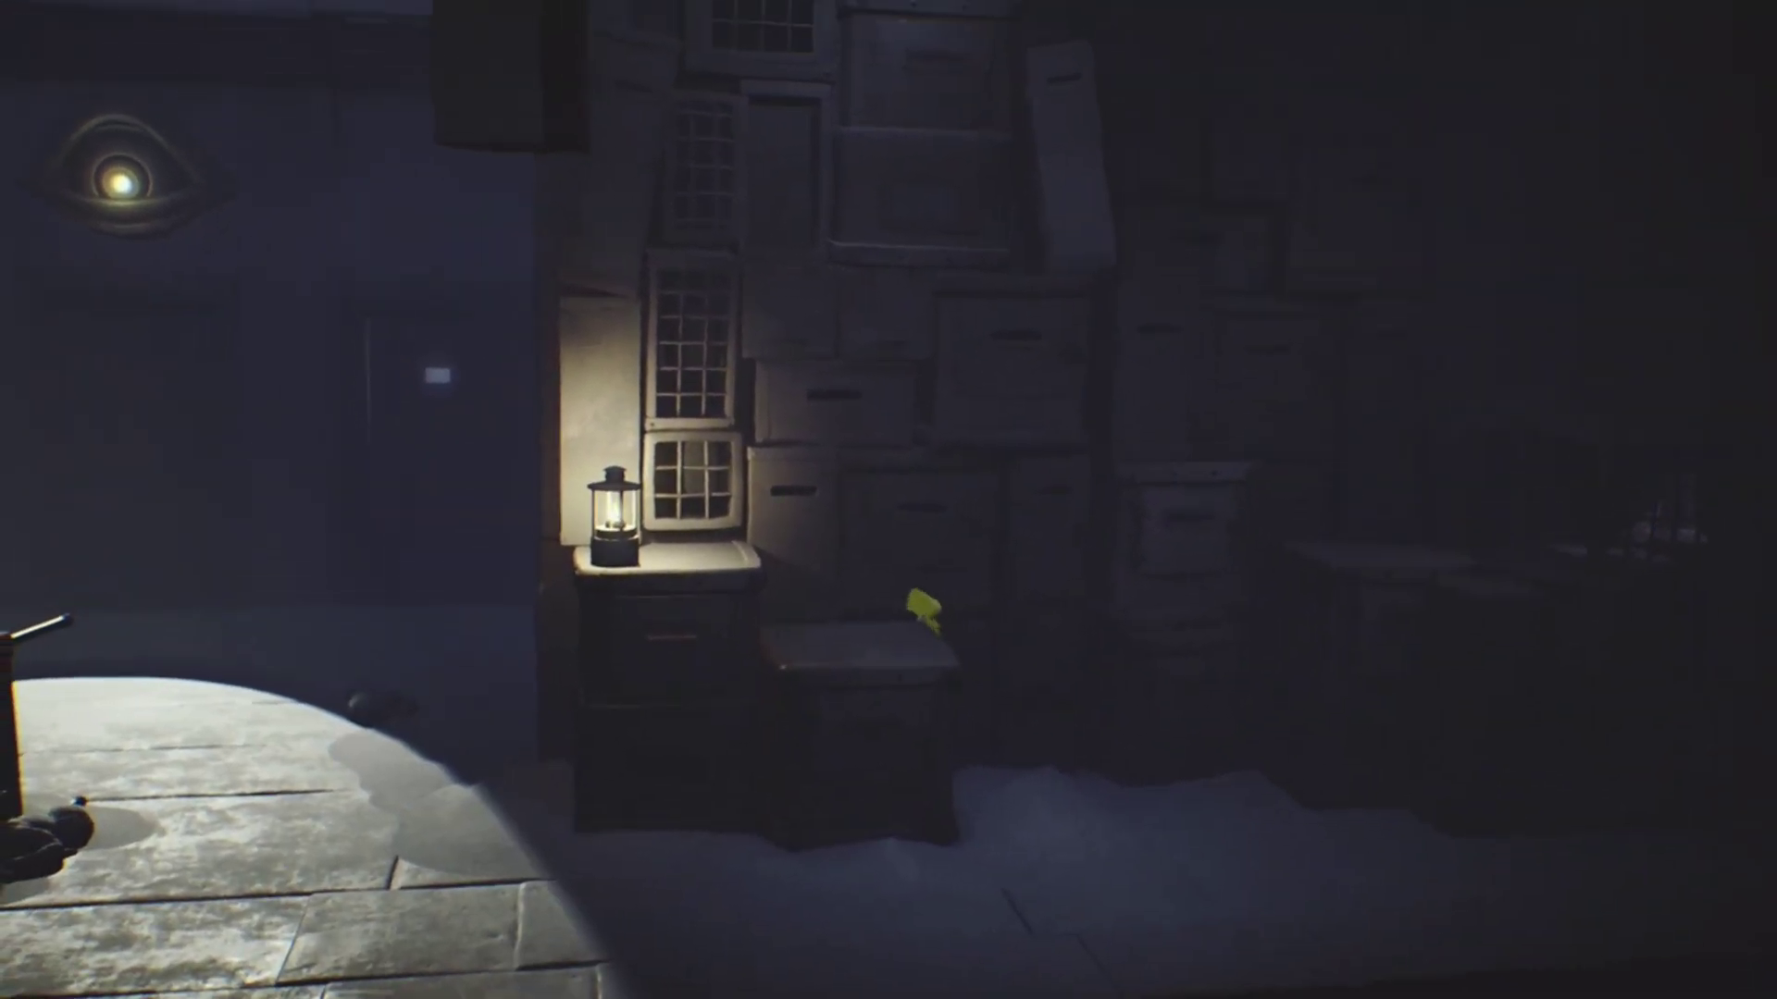
key(a)
key(space)
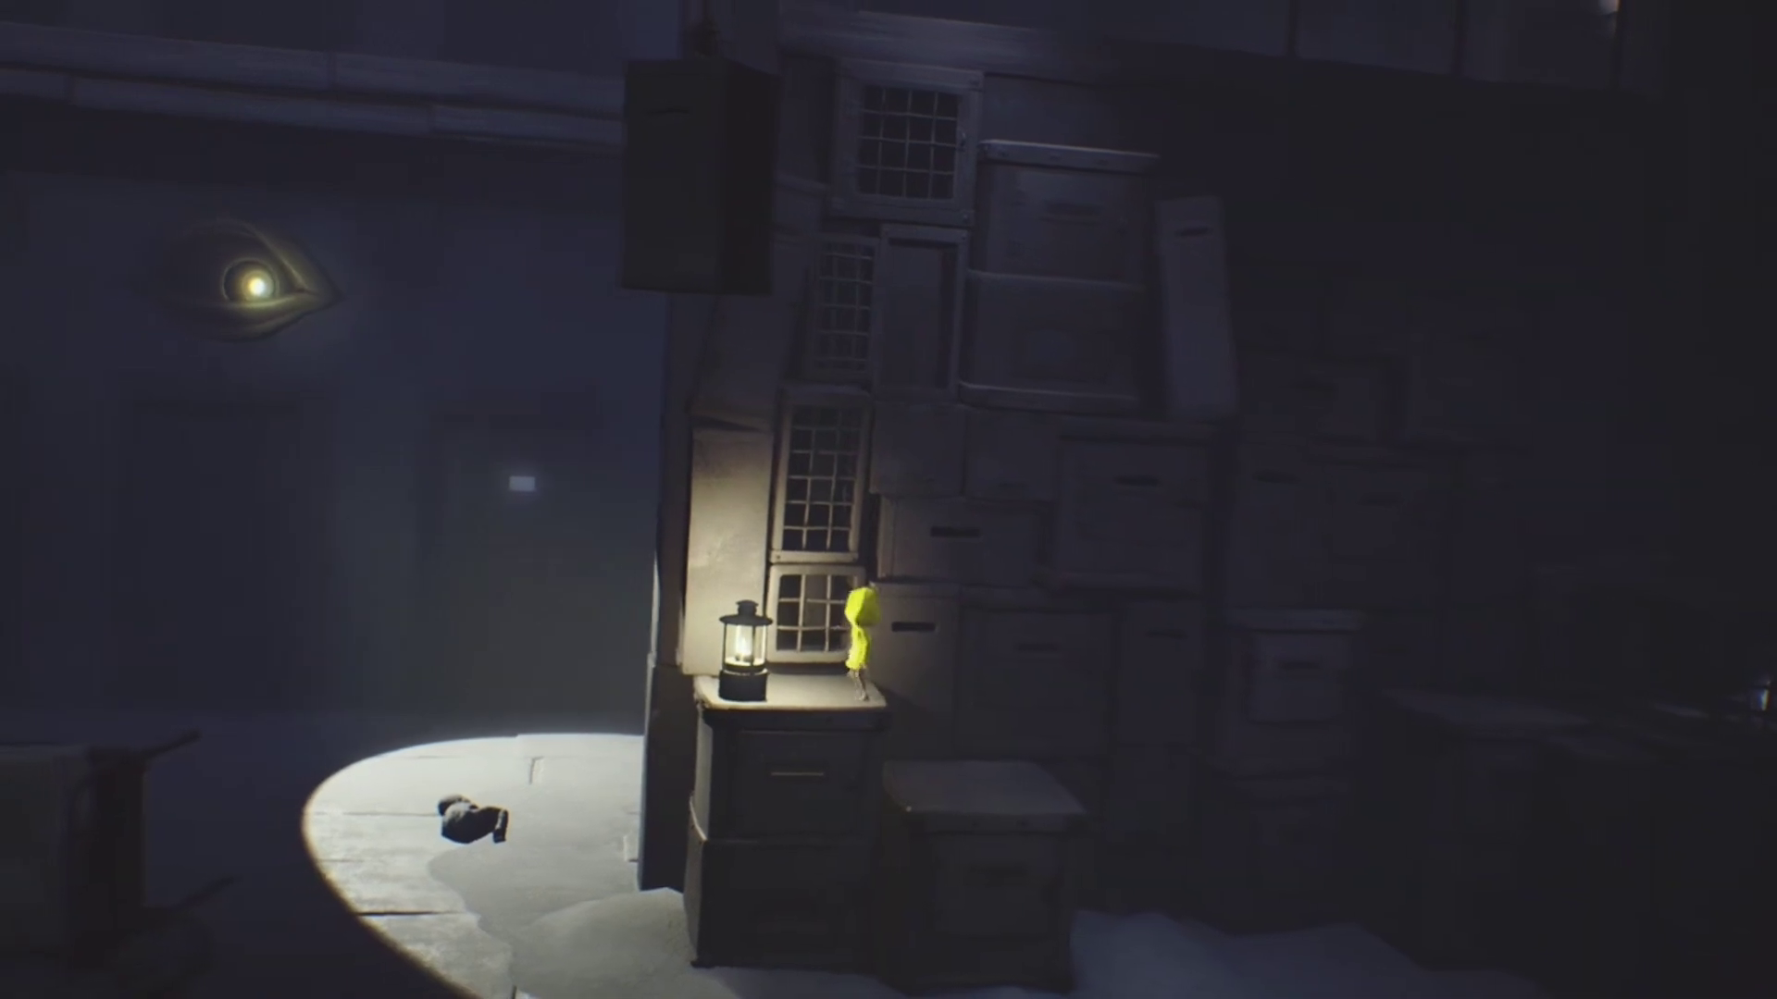
key(w)
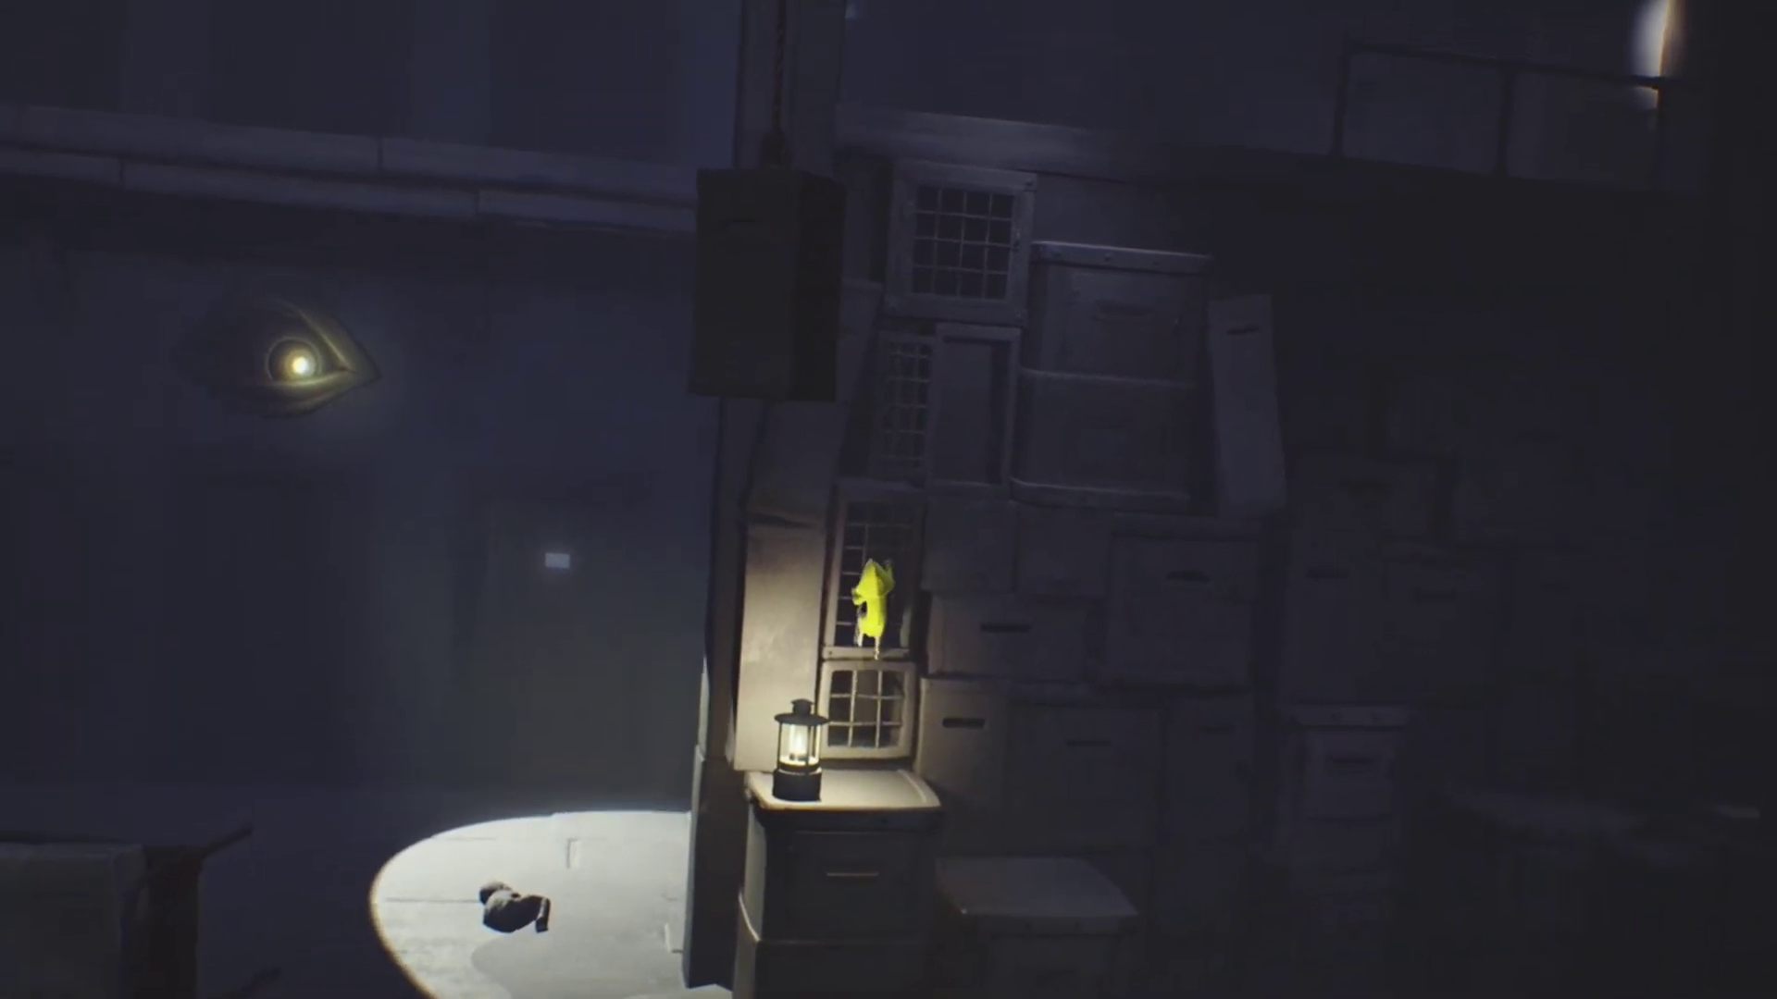
key(w)
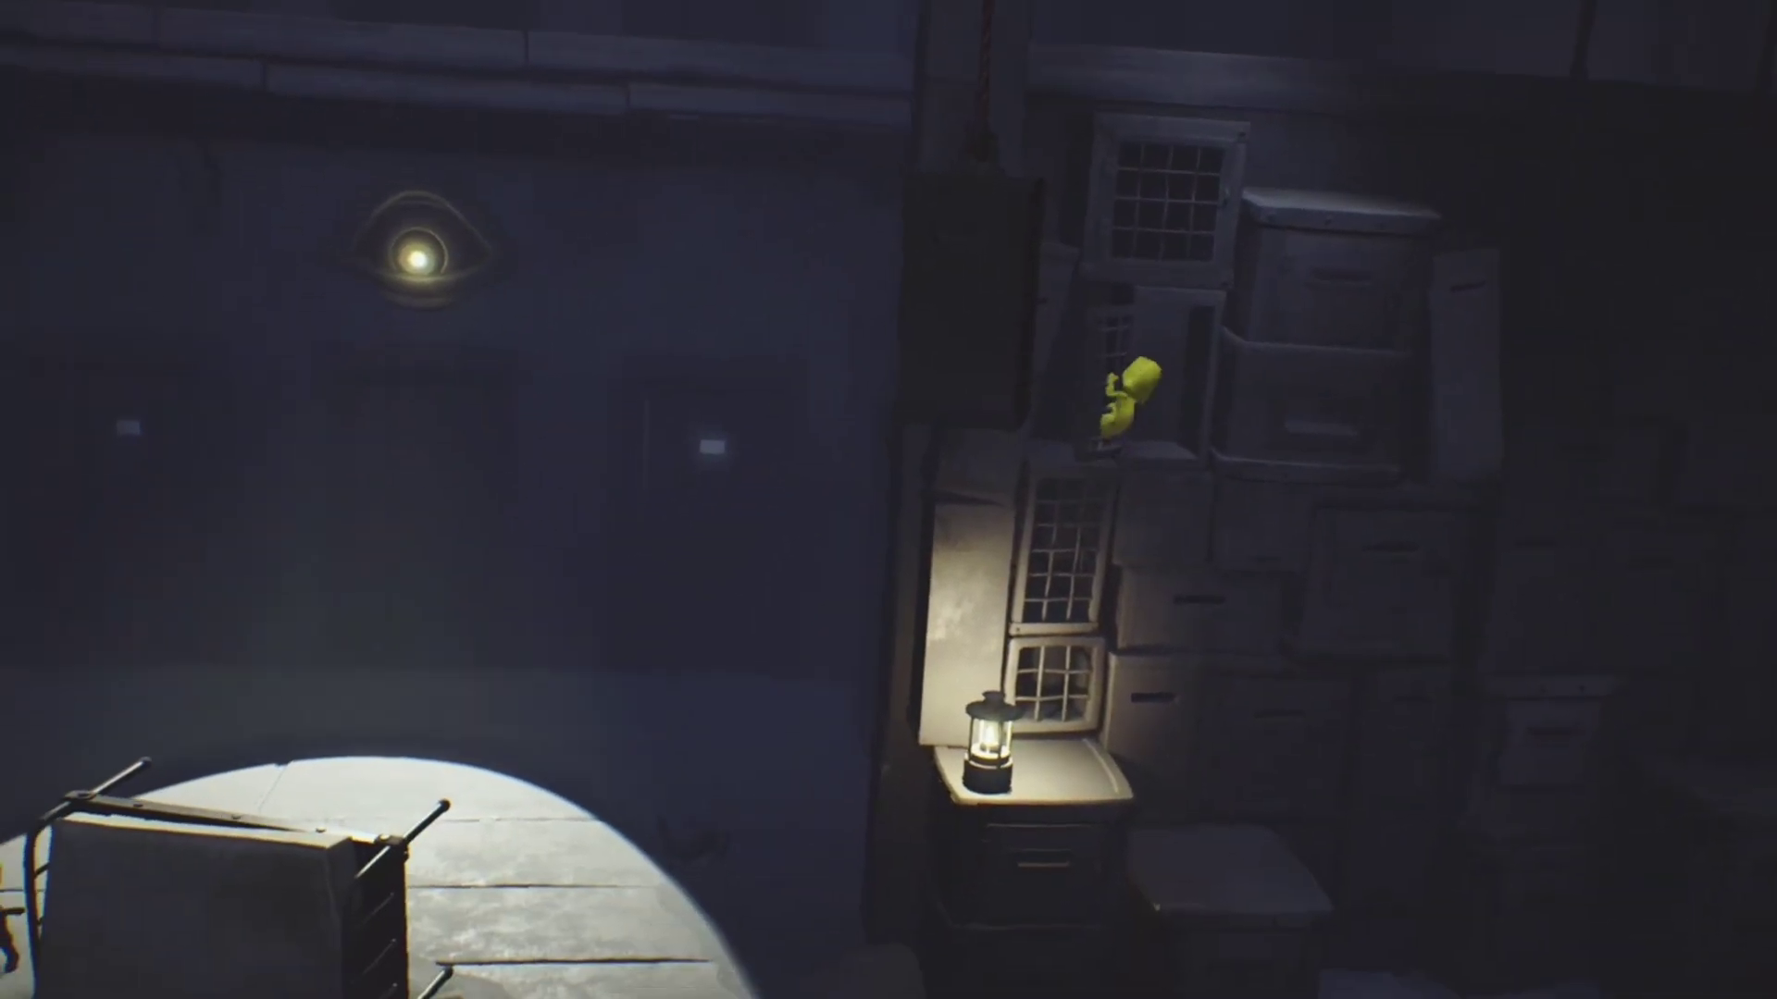
key(w)
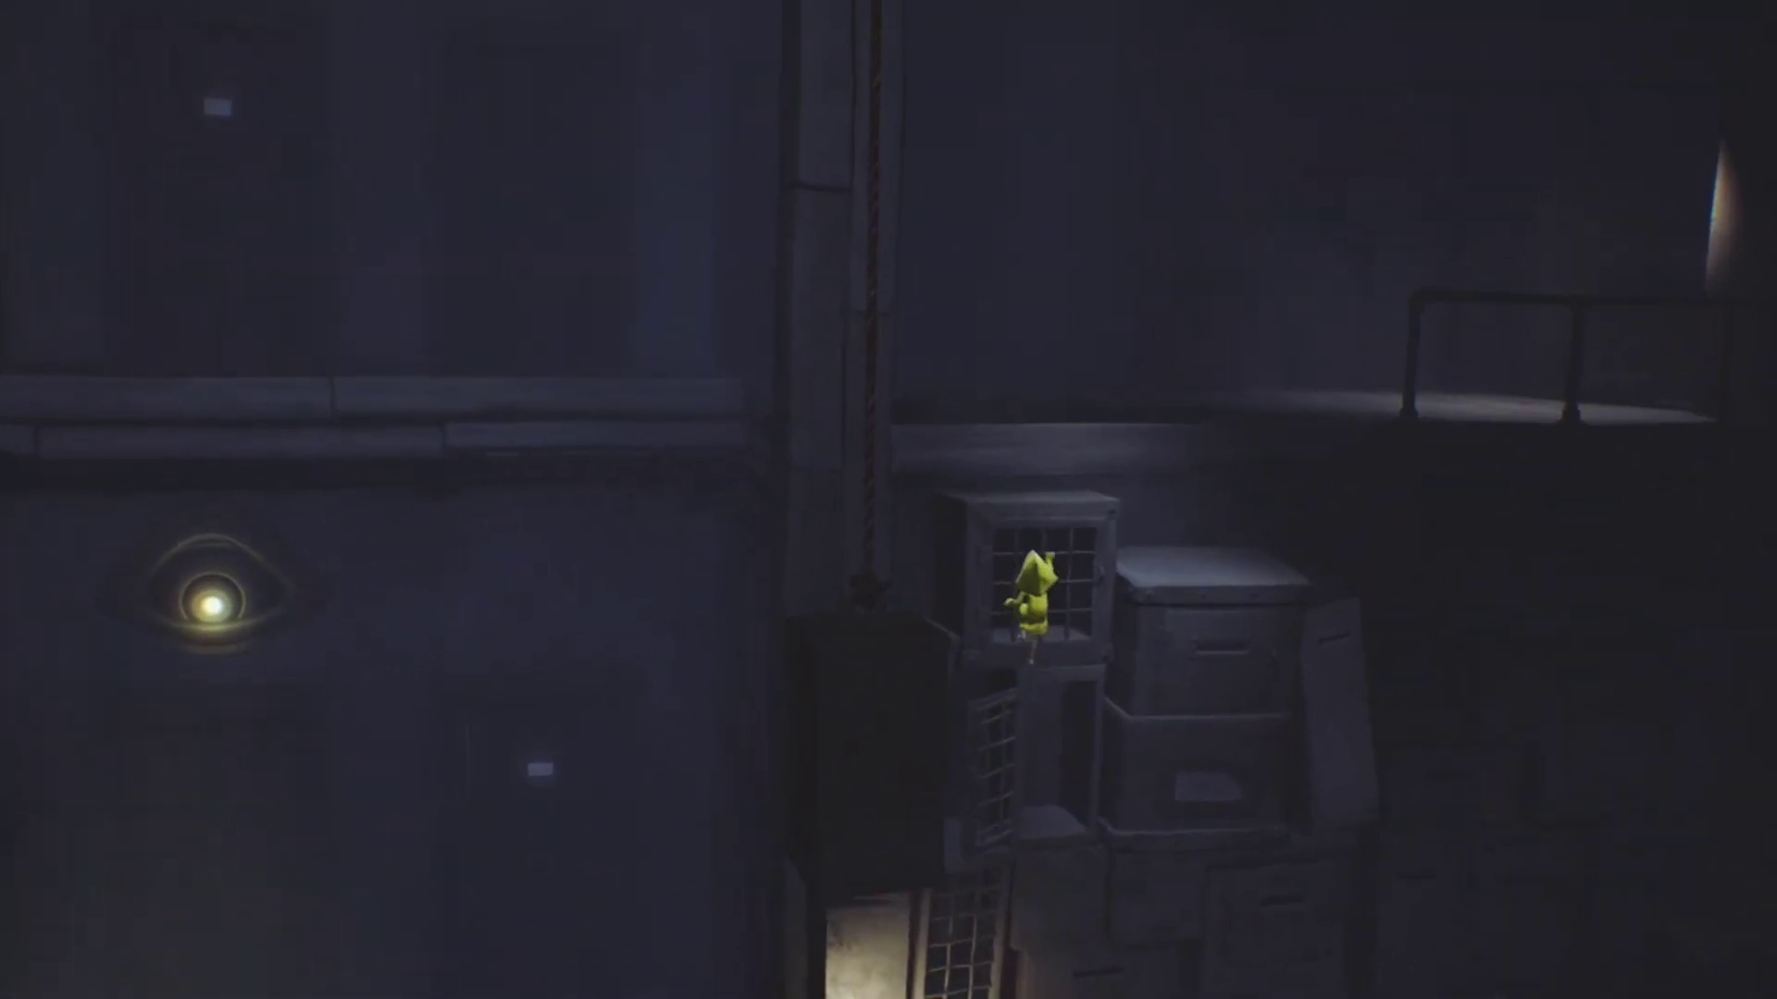
key(w)
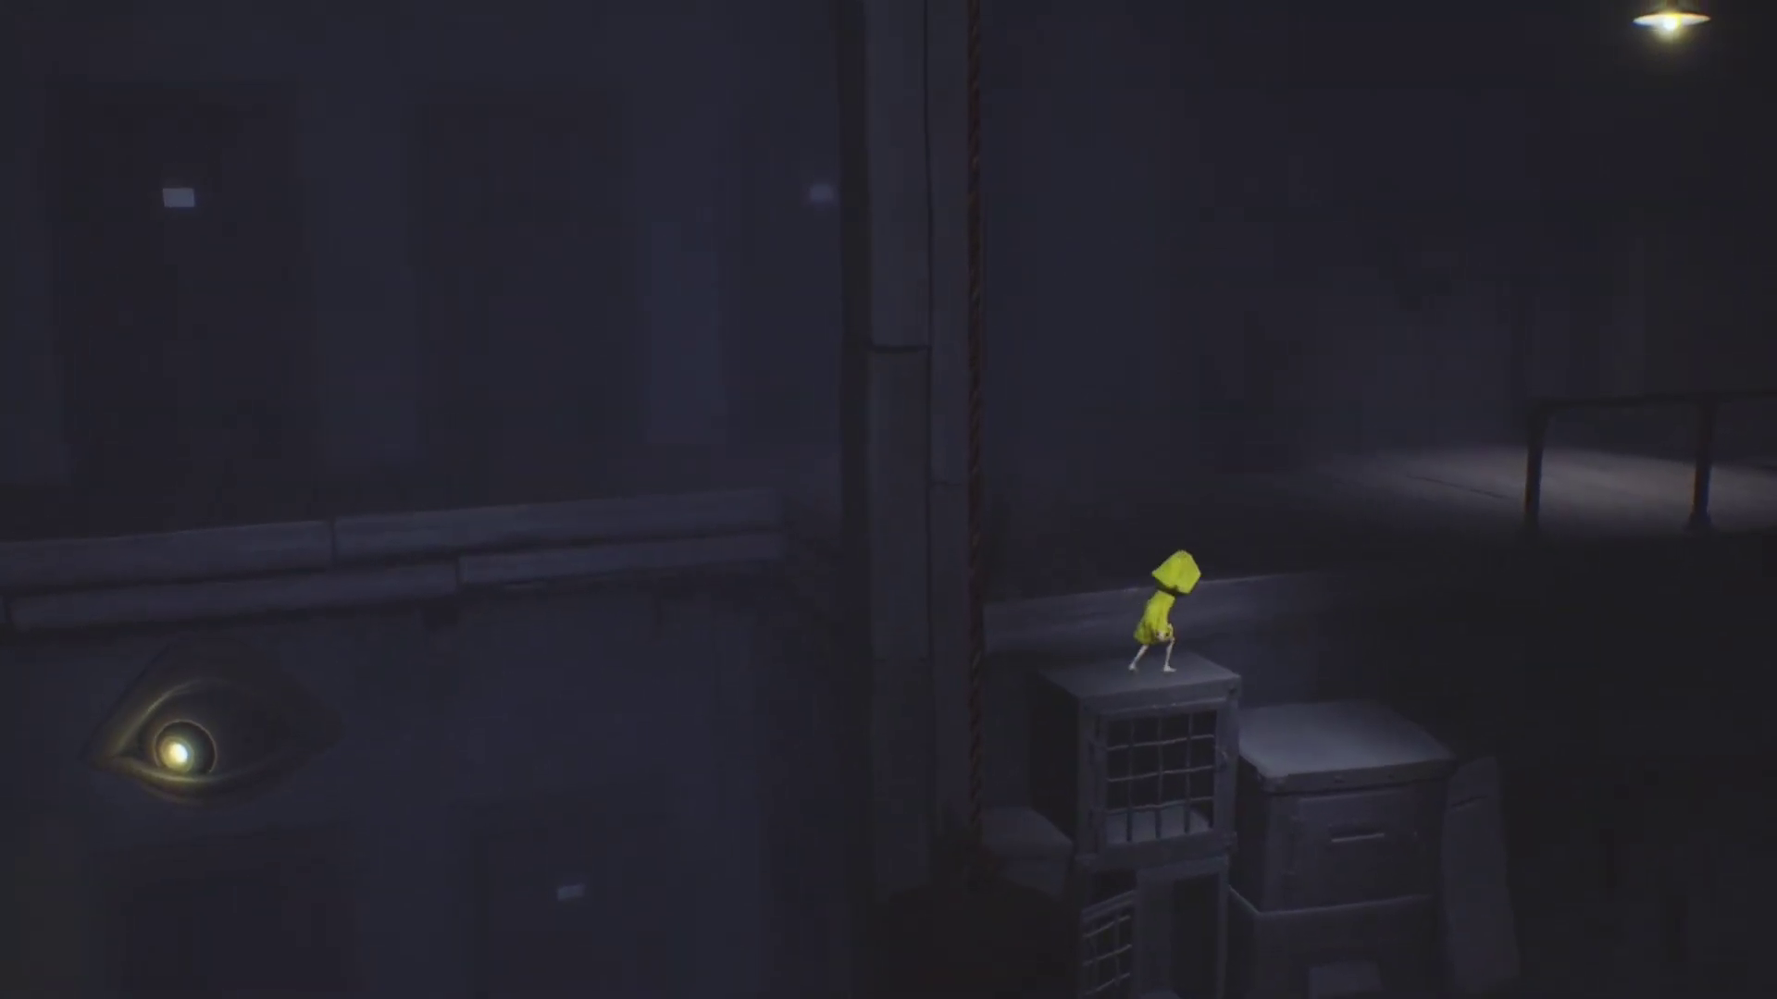
key(d)
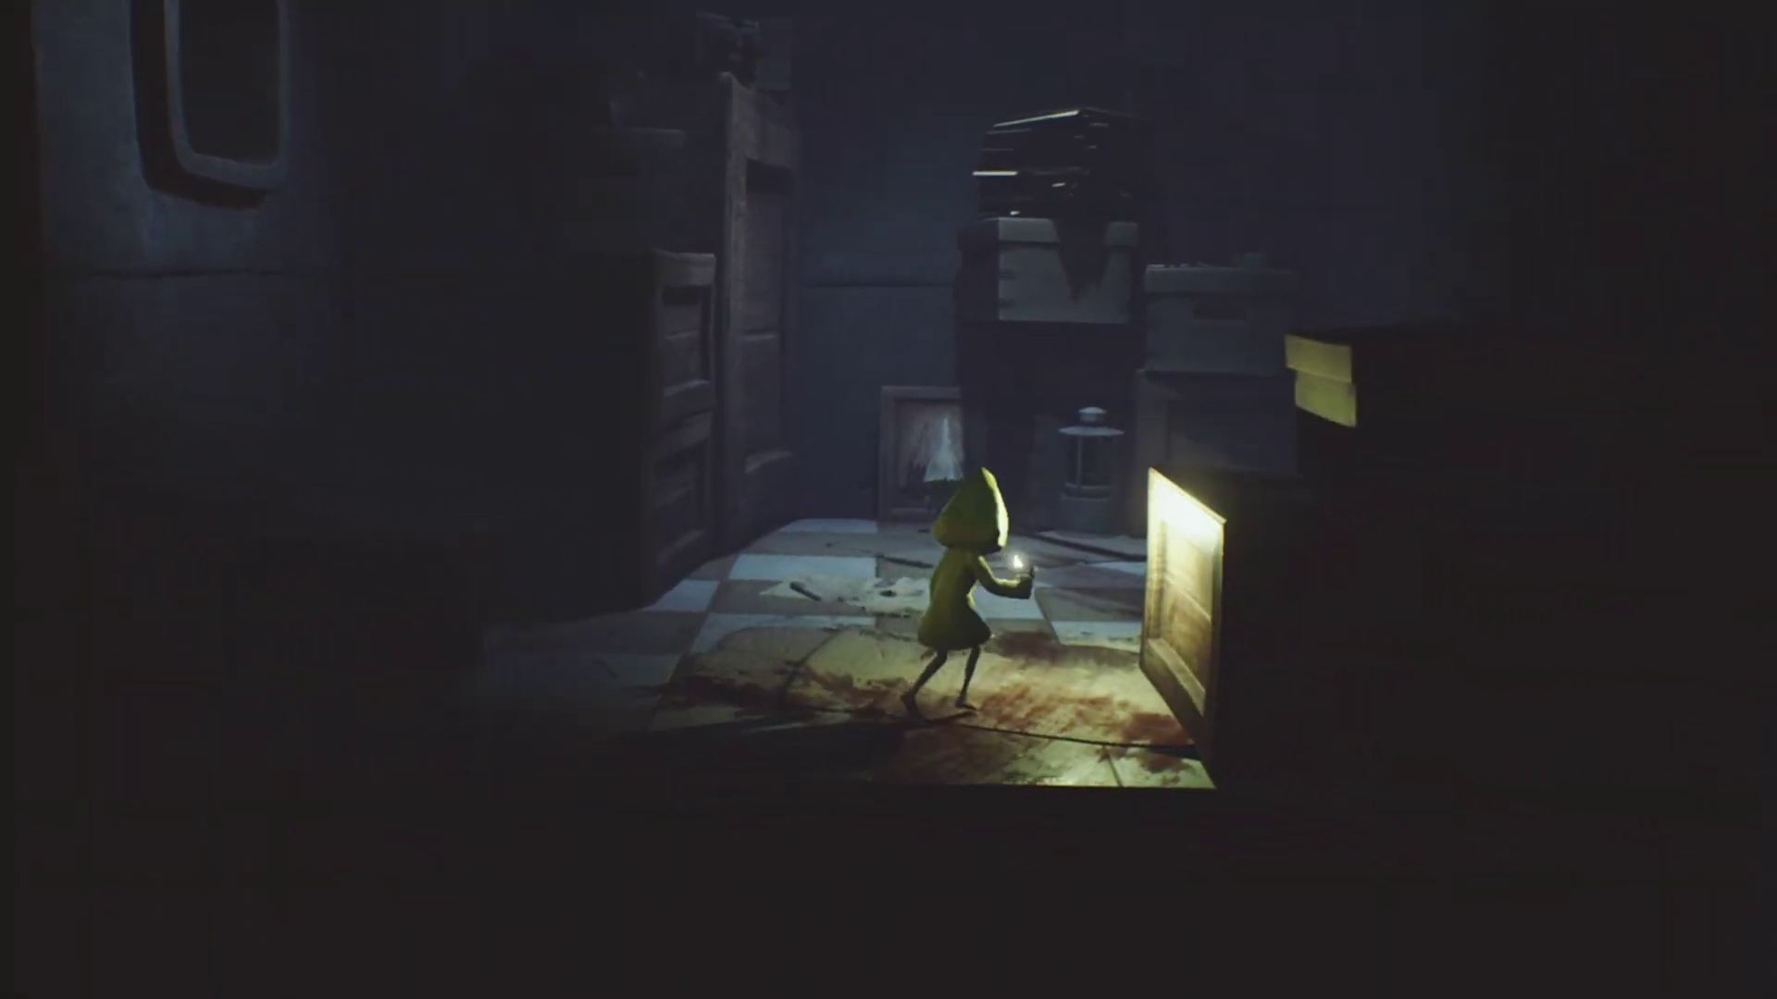
- Walk between the crates and hug the white Nome by the lantern
key(w)
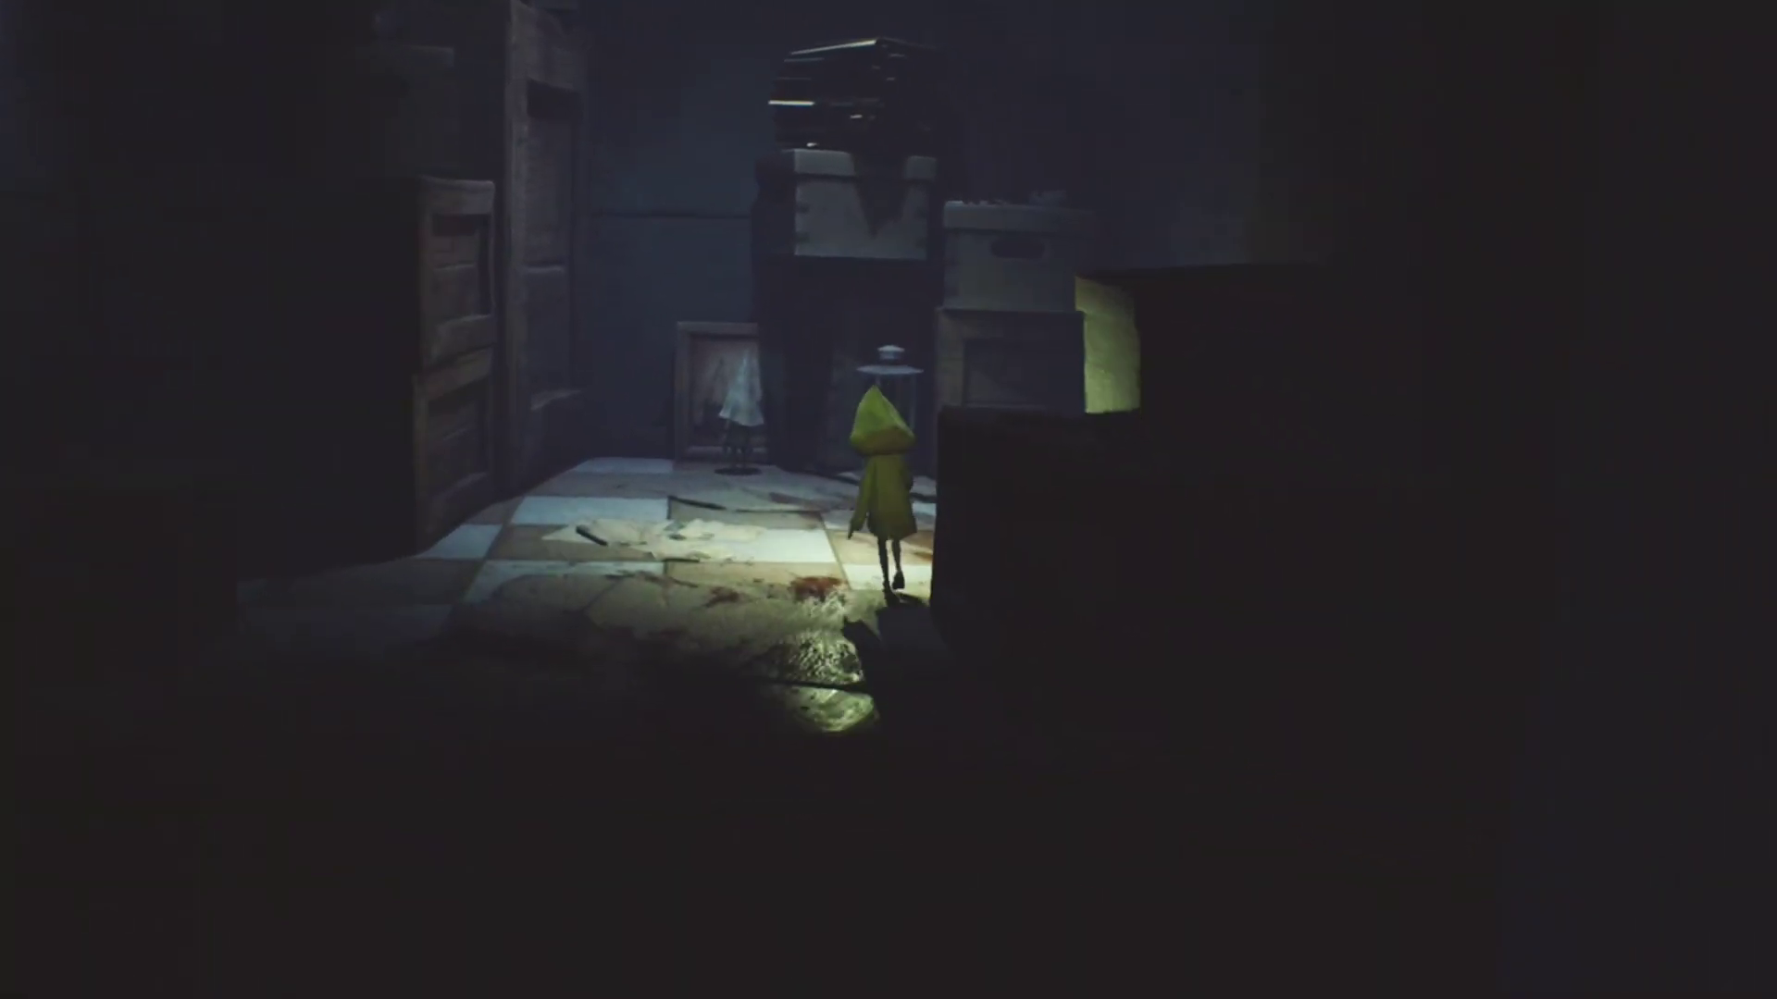
key(w)
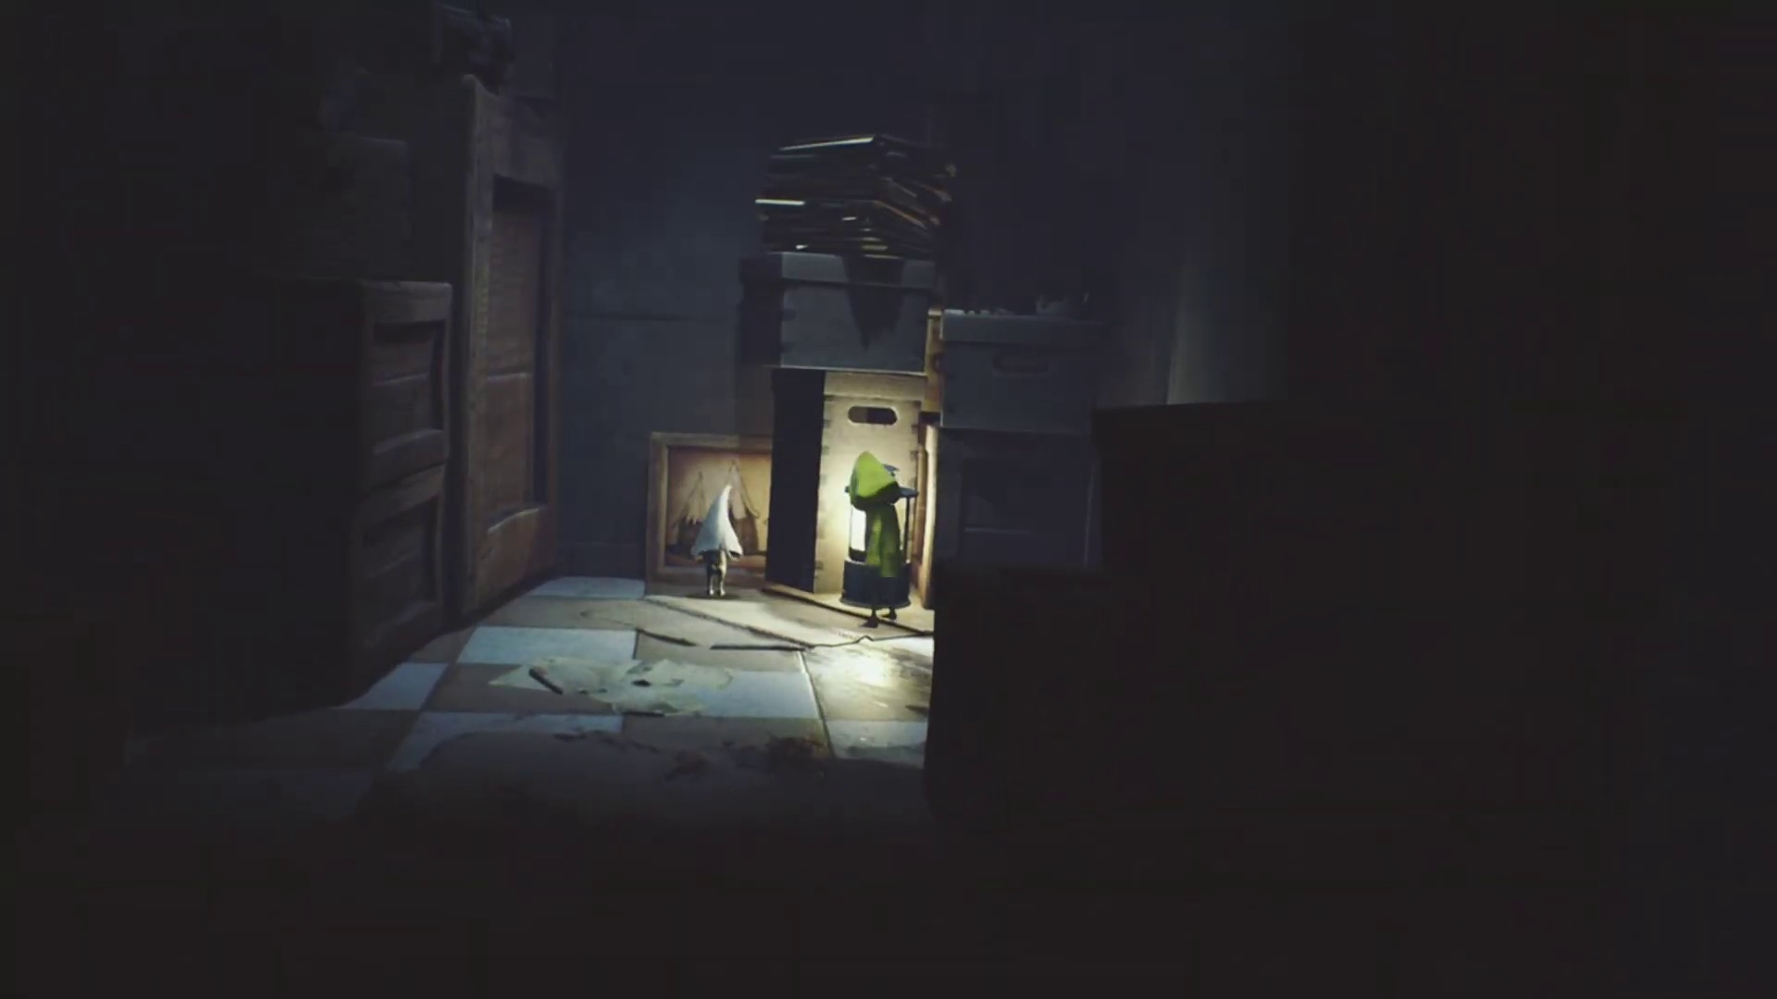
key(a)
key(e)
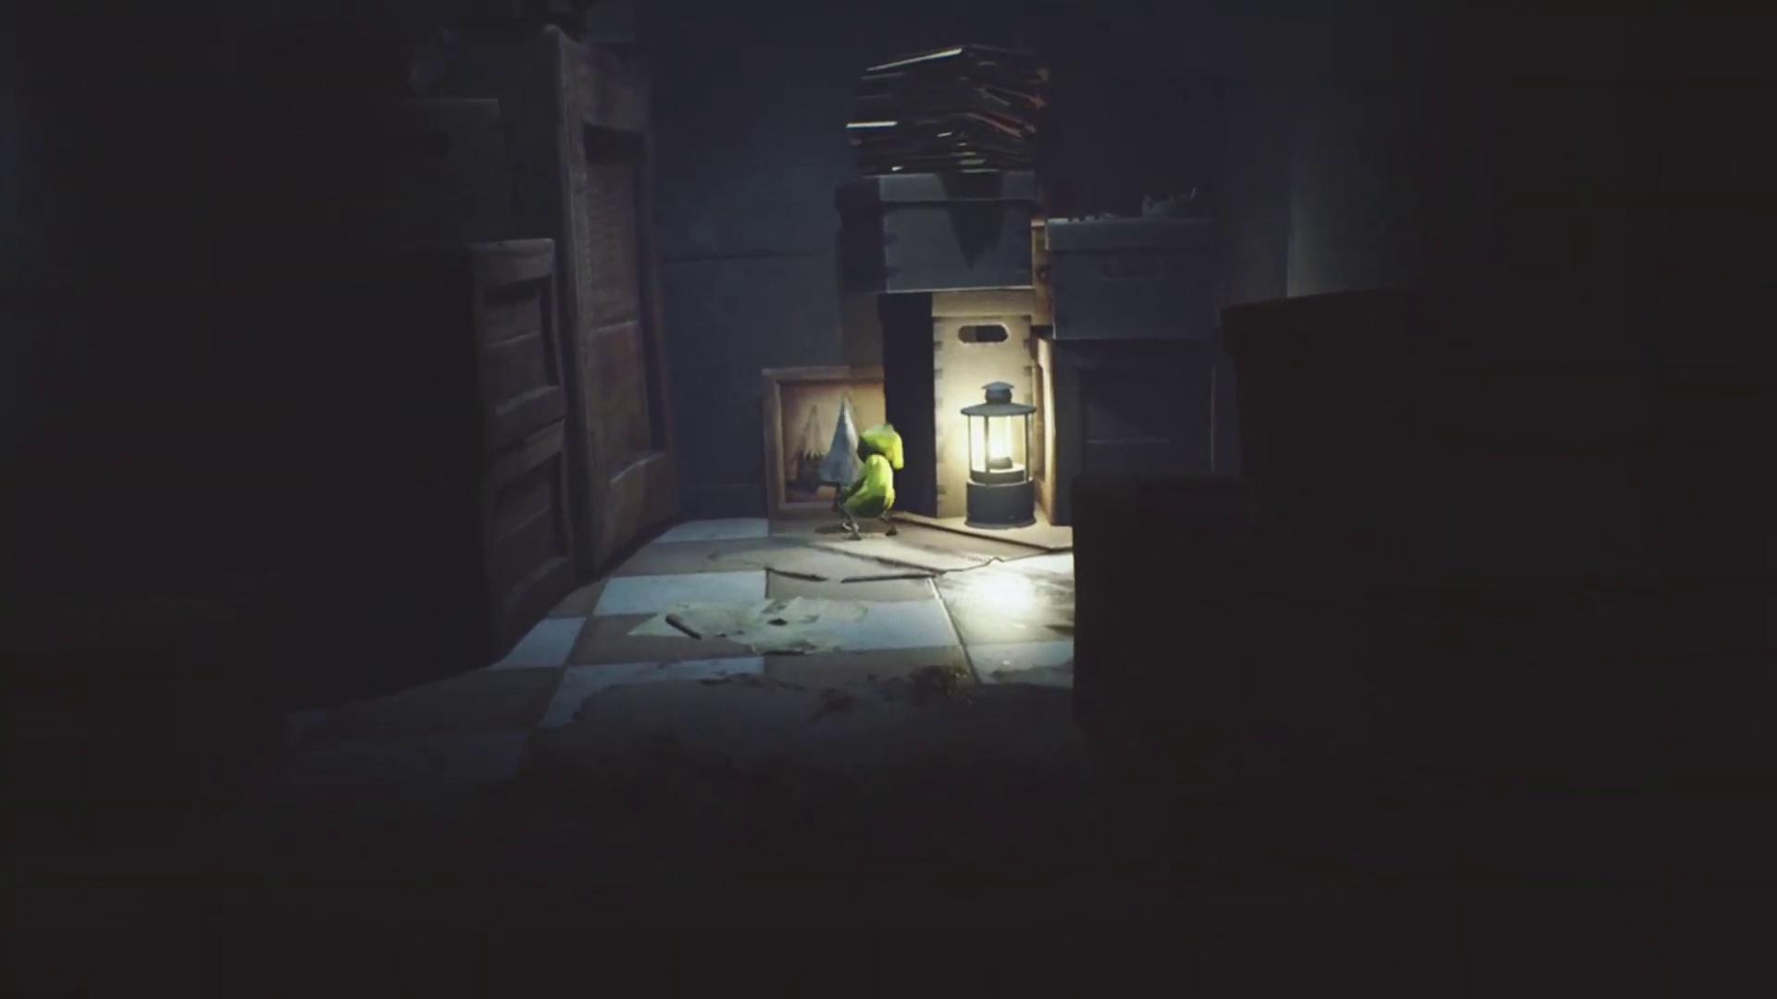
key(a)
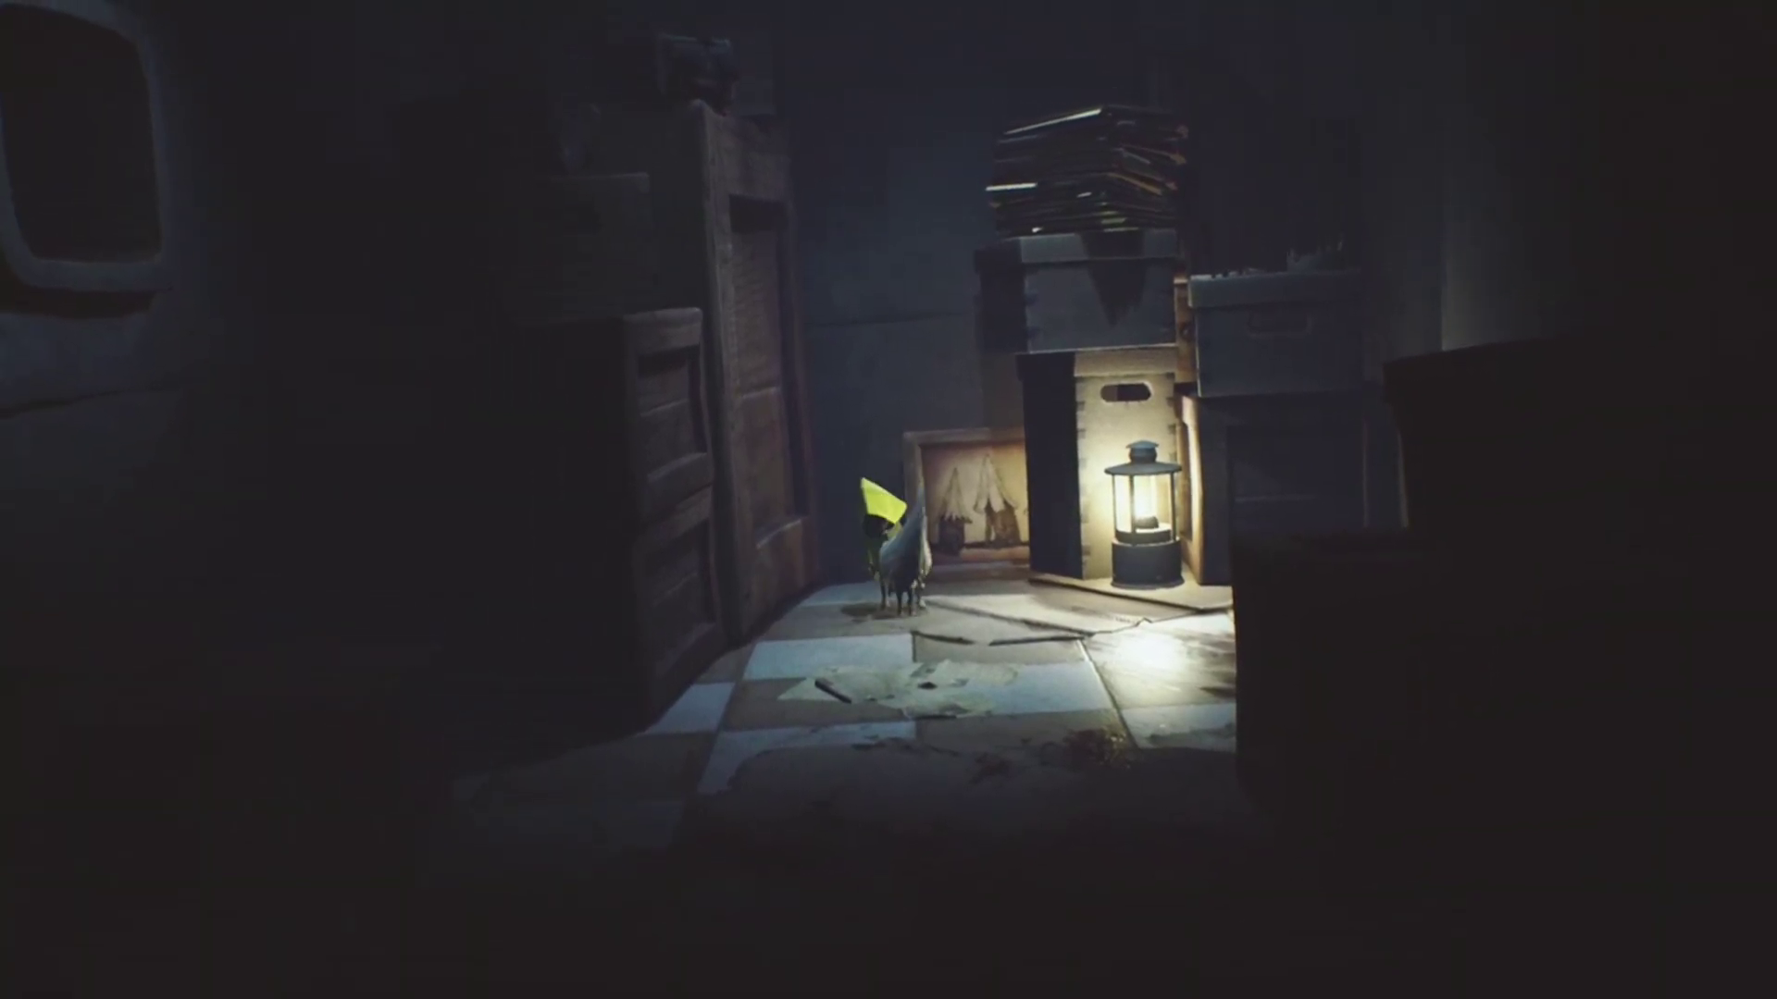
key(a)
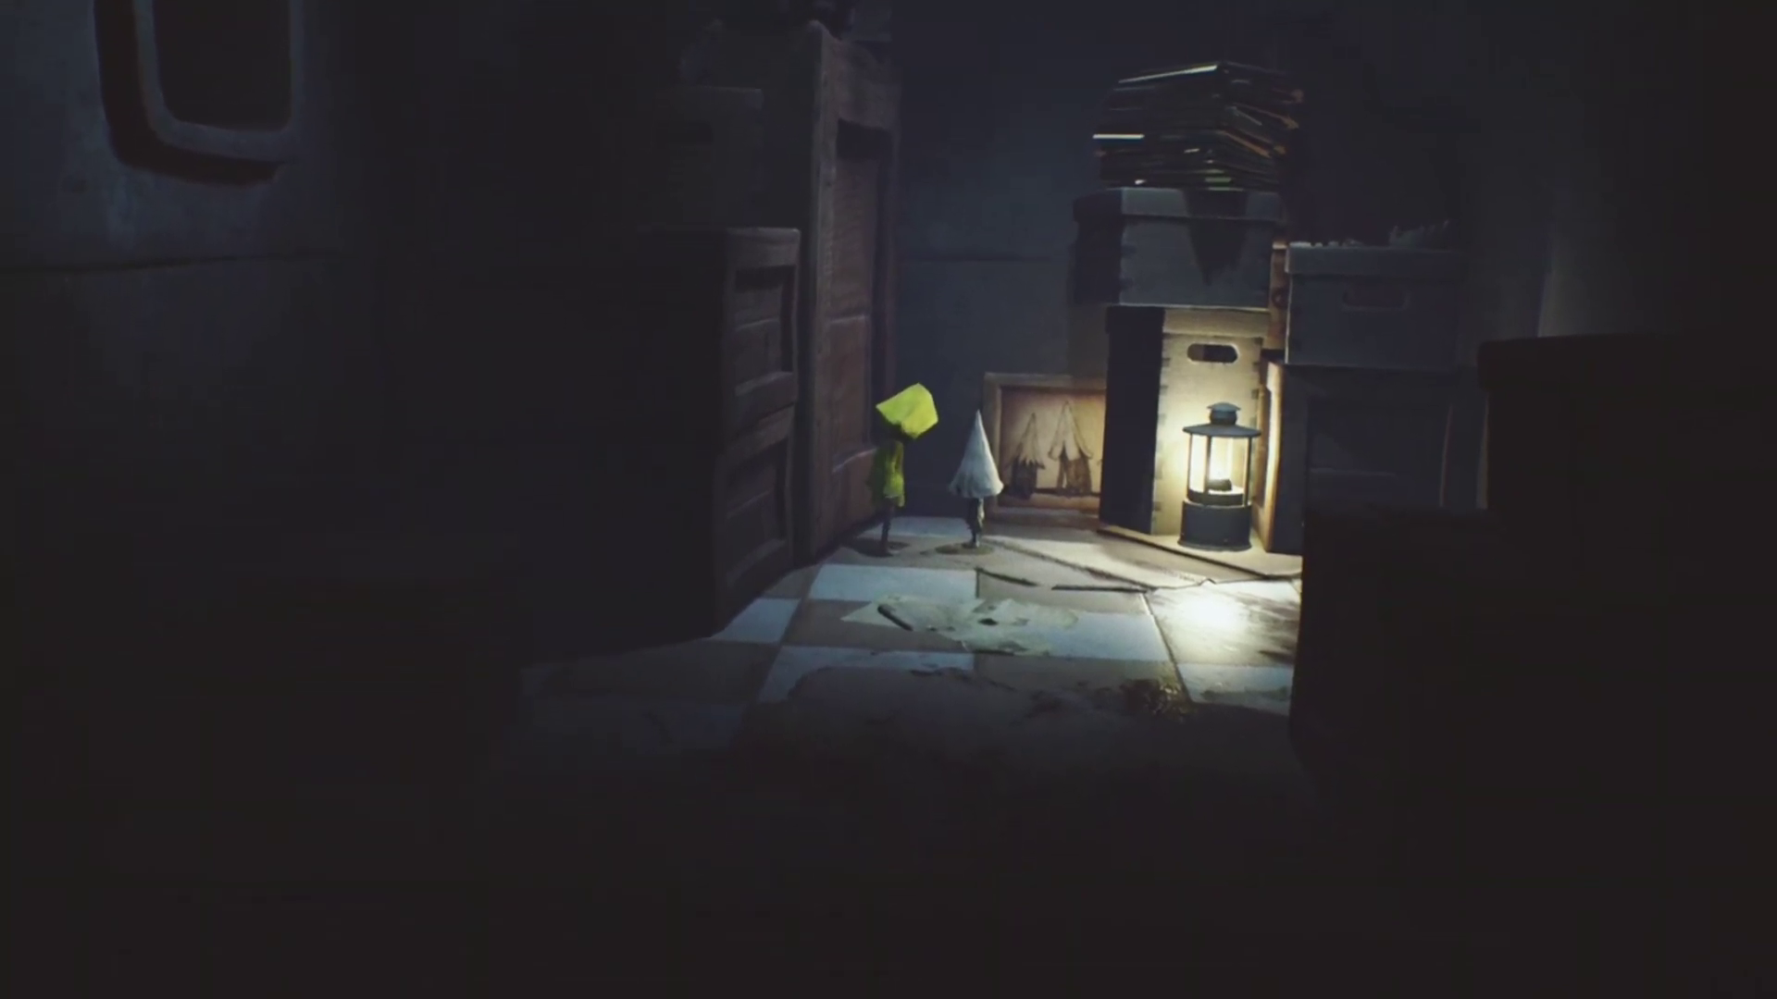
key(a)
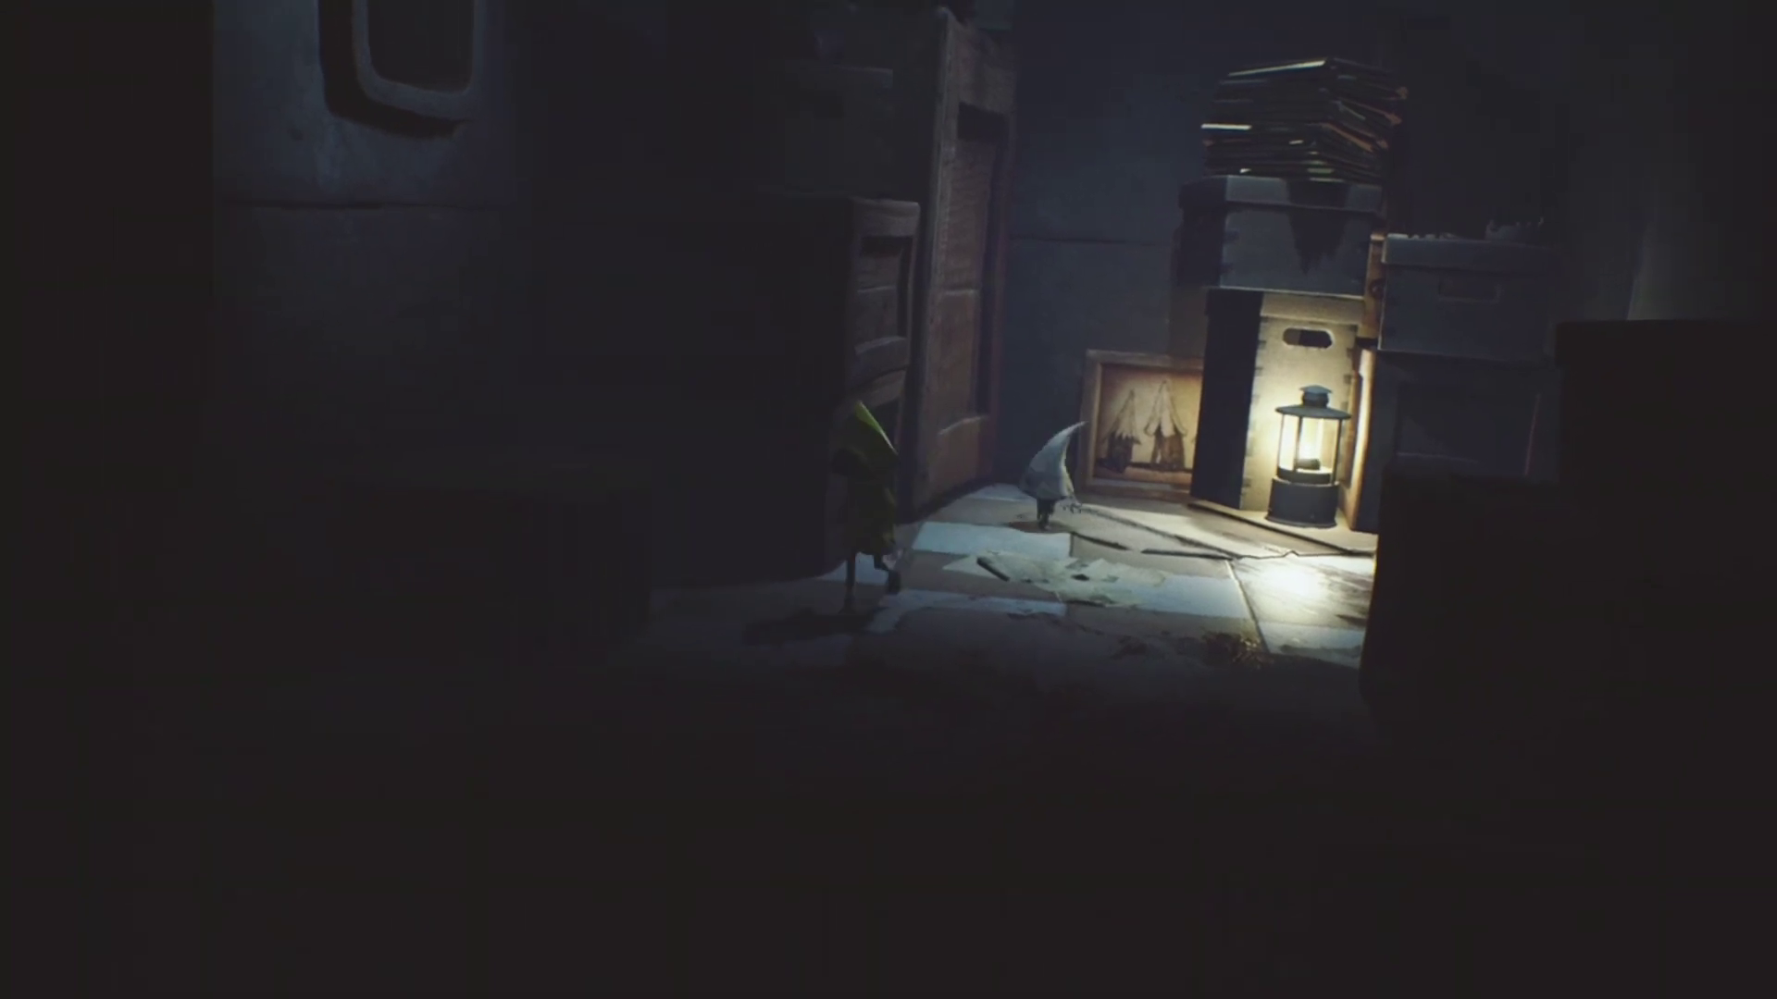
key(d)
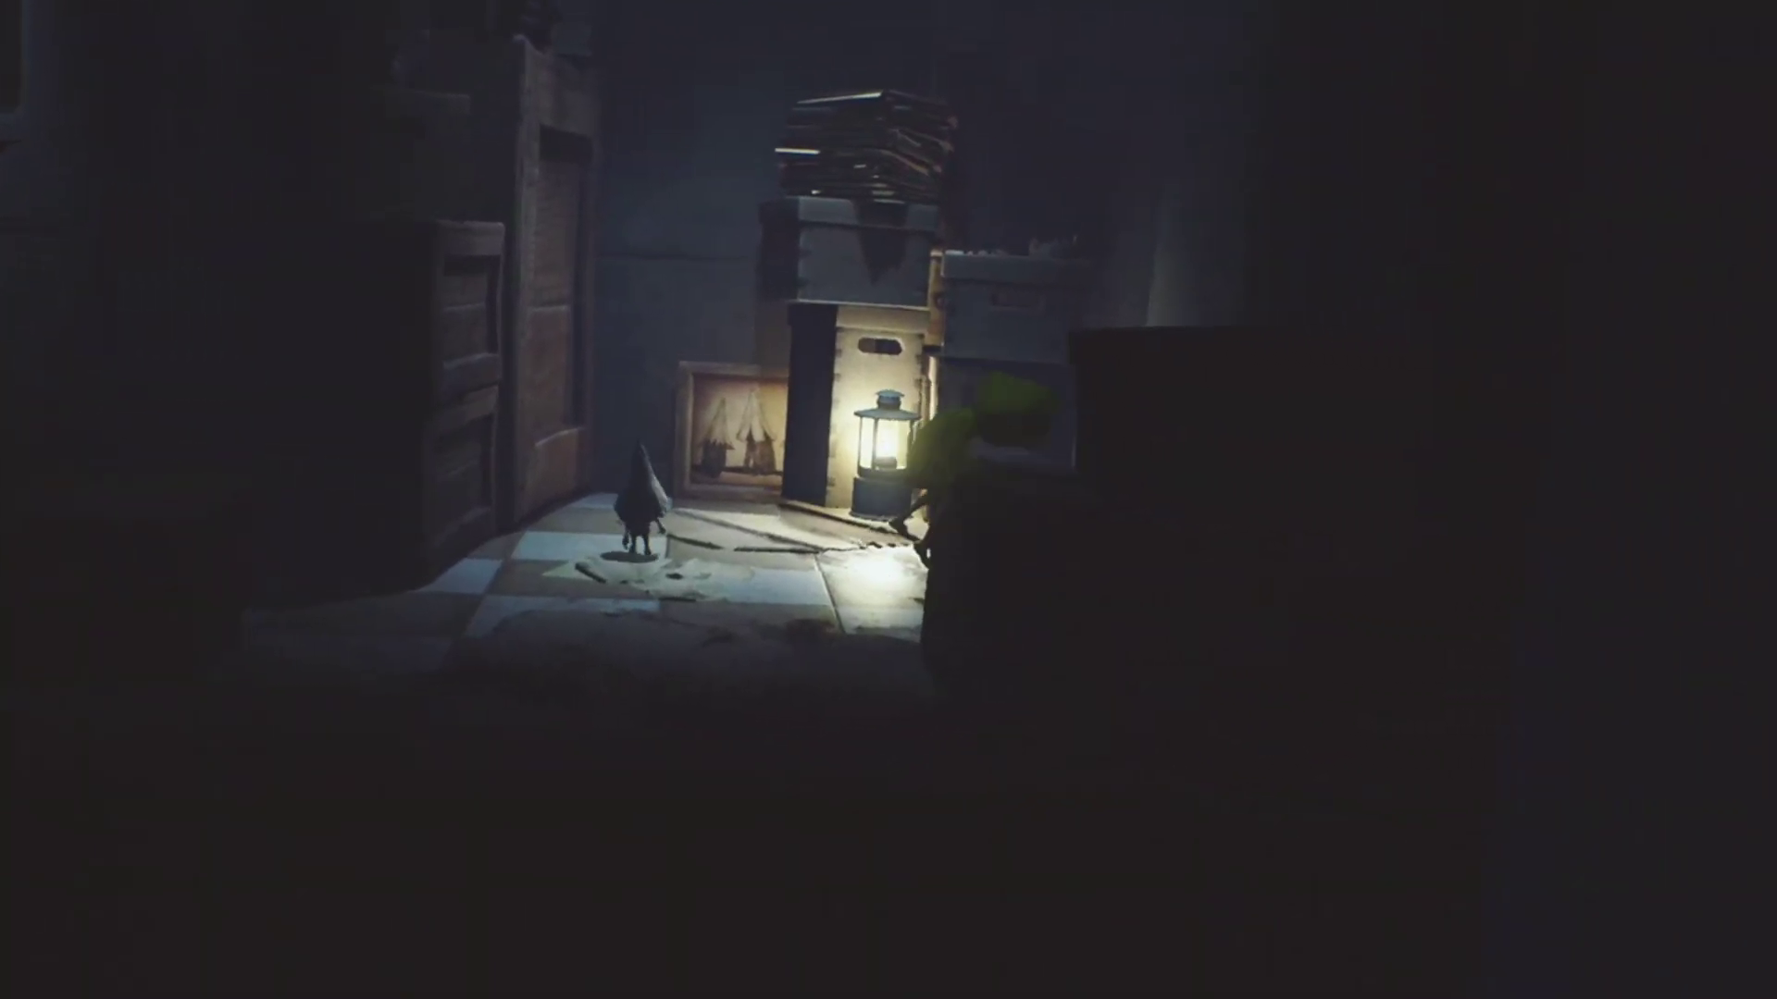
- Climb the dark boxes on the left and crawl through the wall window
key(w)
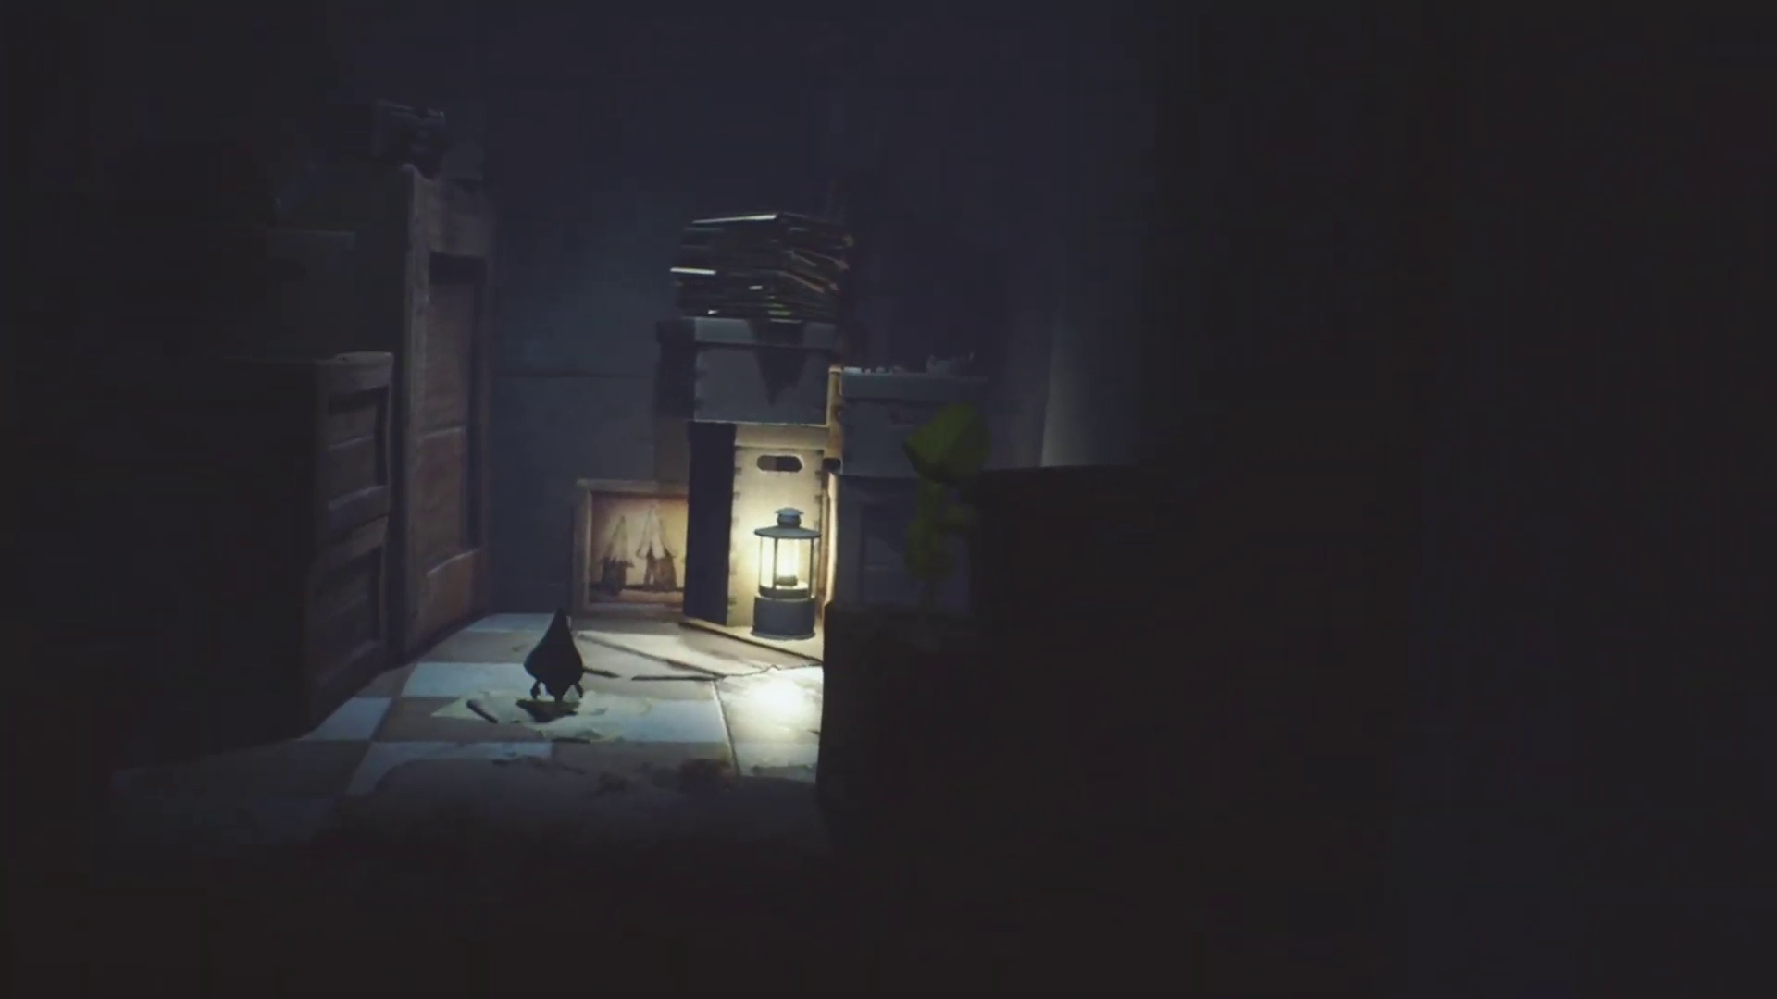
key(space)
key(a)
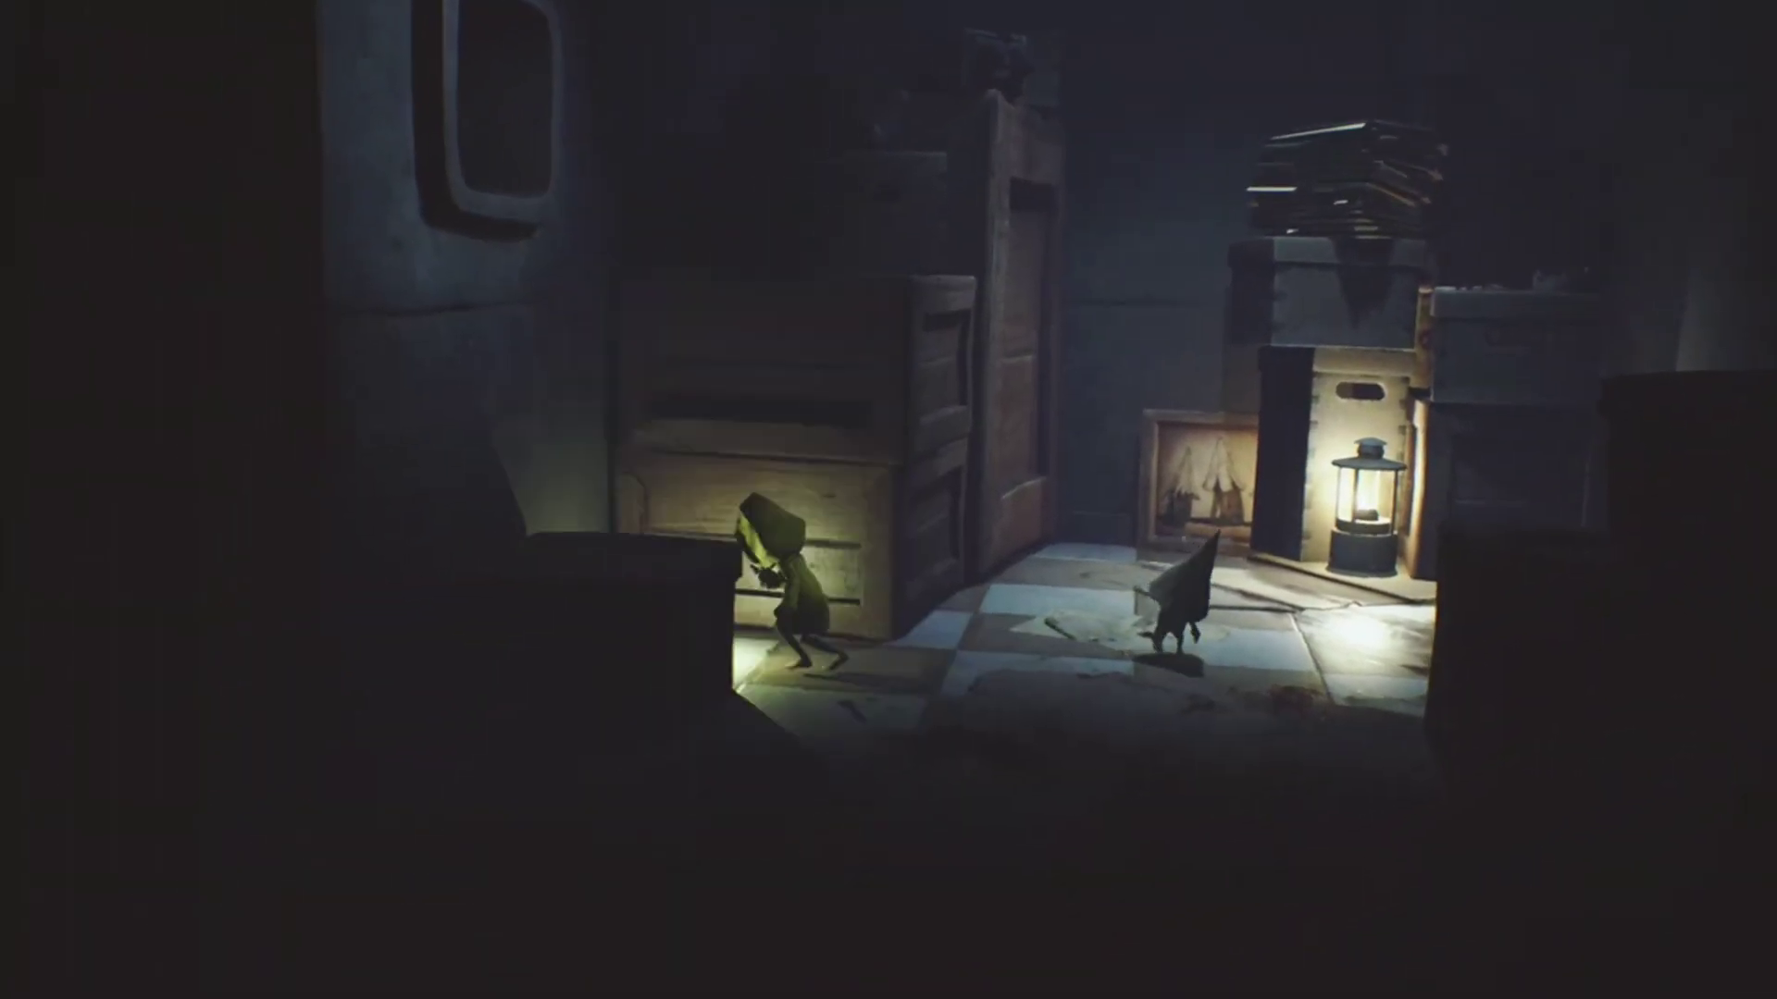
key(d)
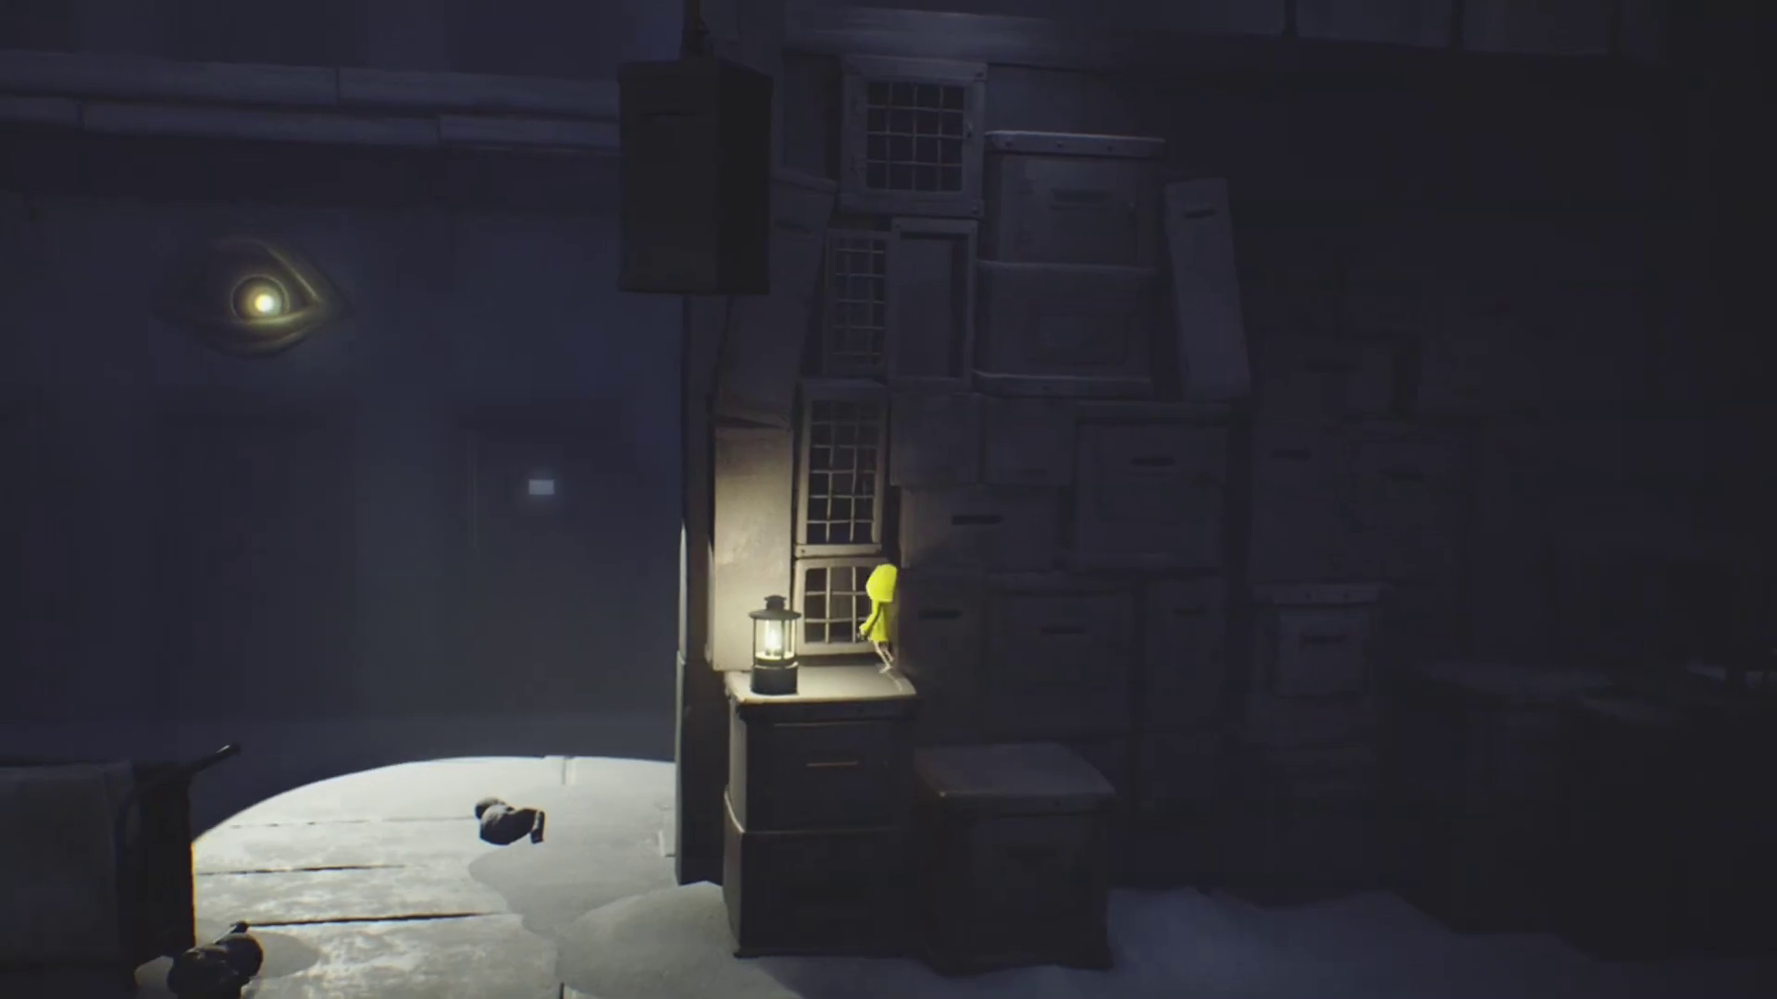
key(w)
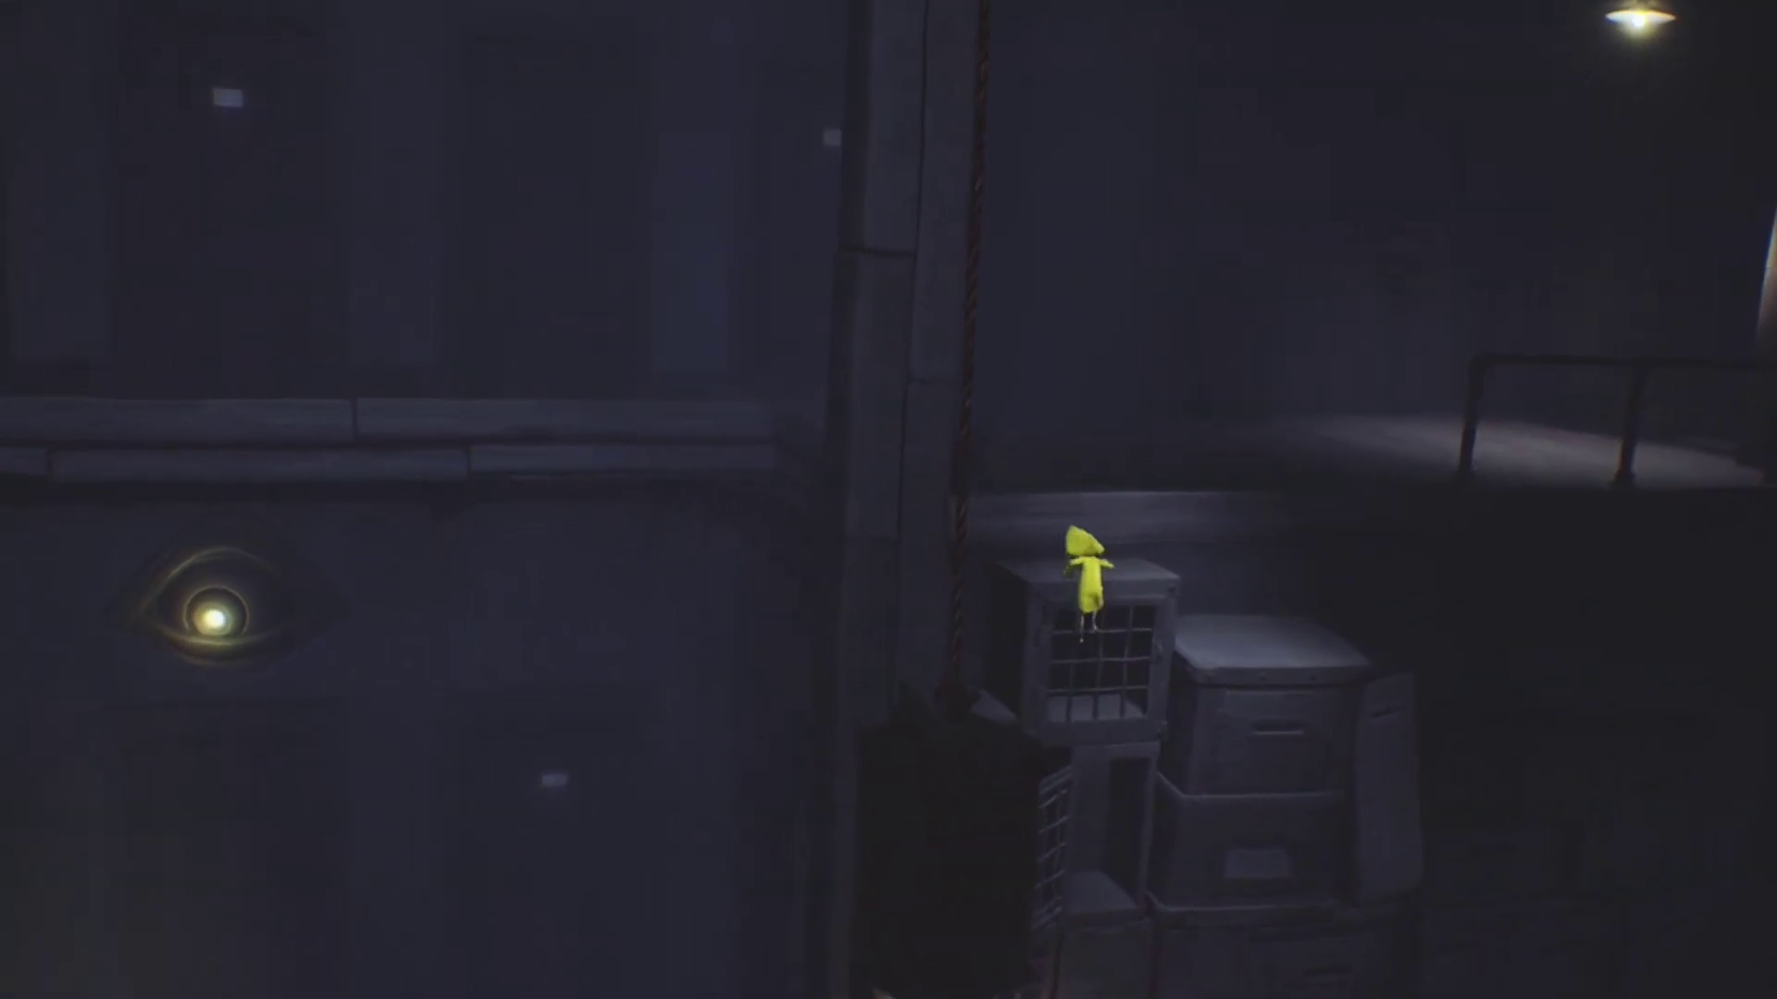
- Pull up onto the grilled crate and walk the ledge toward the lit walkway and pillar
key(w)
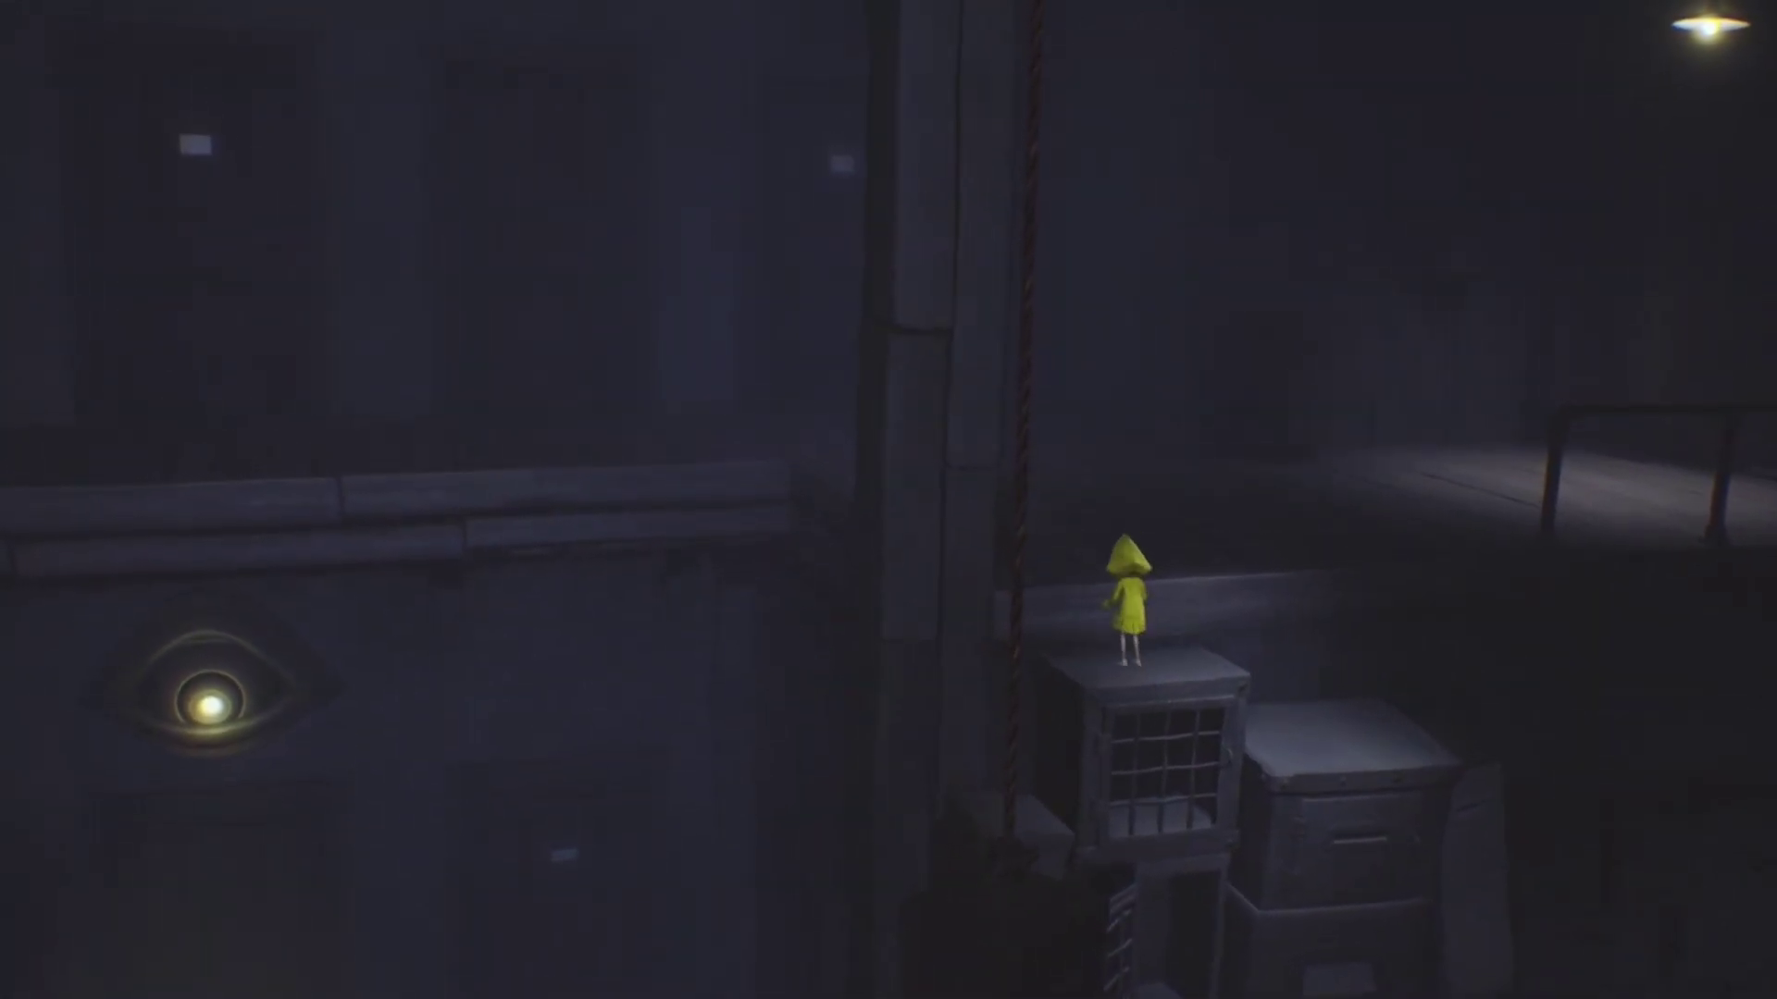
key(w)
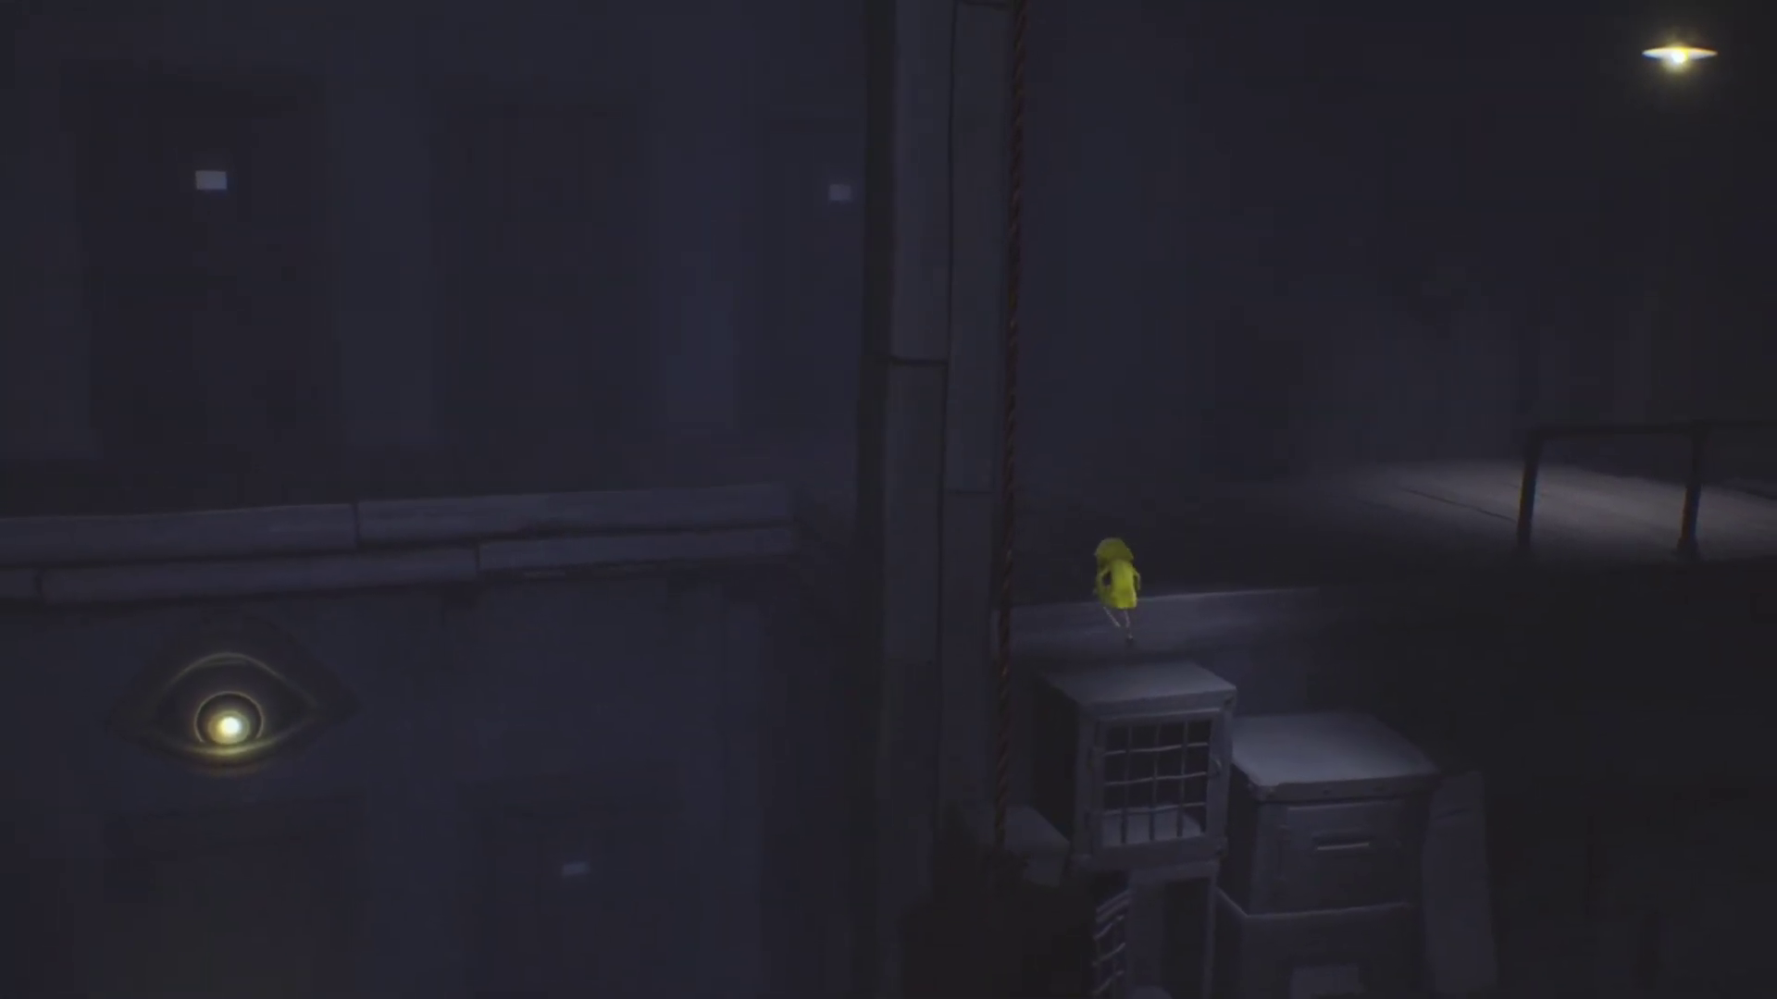
key(d)
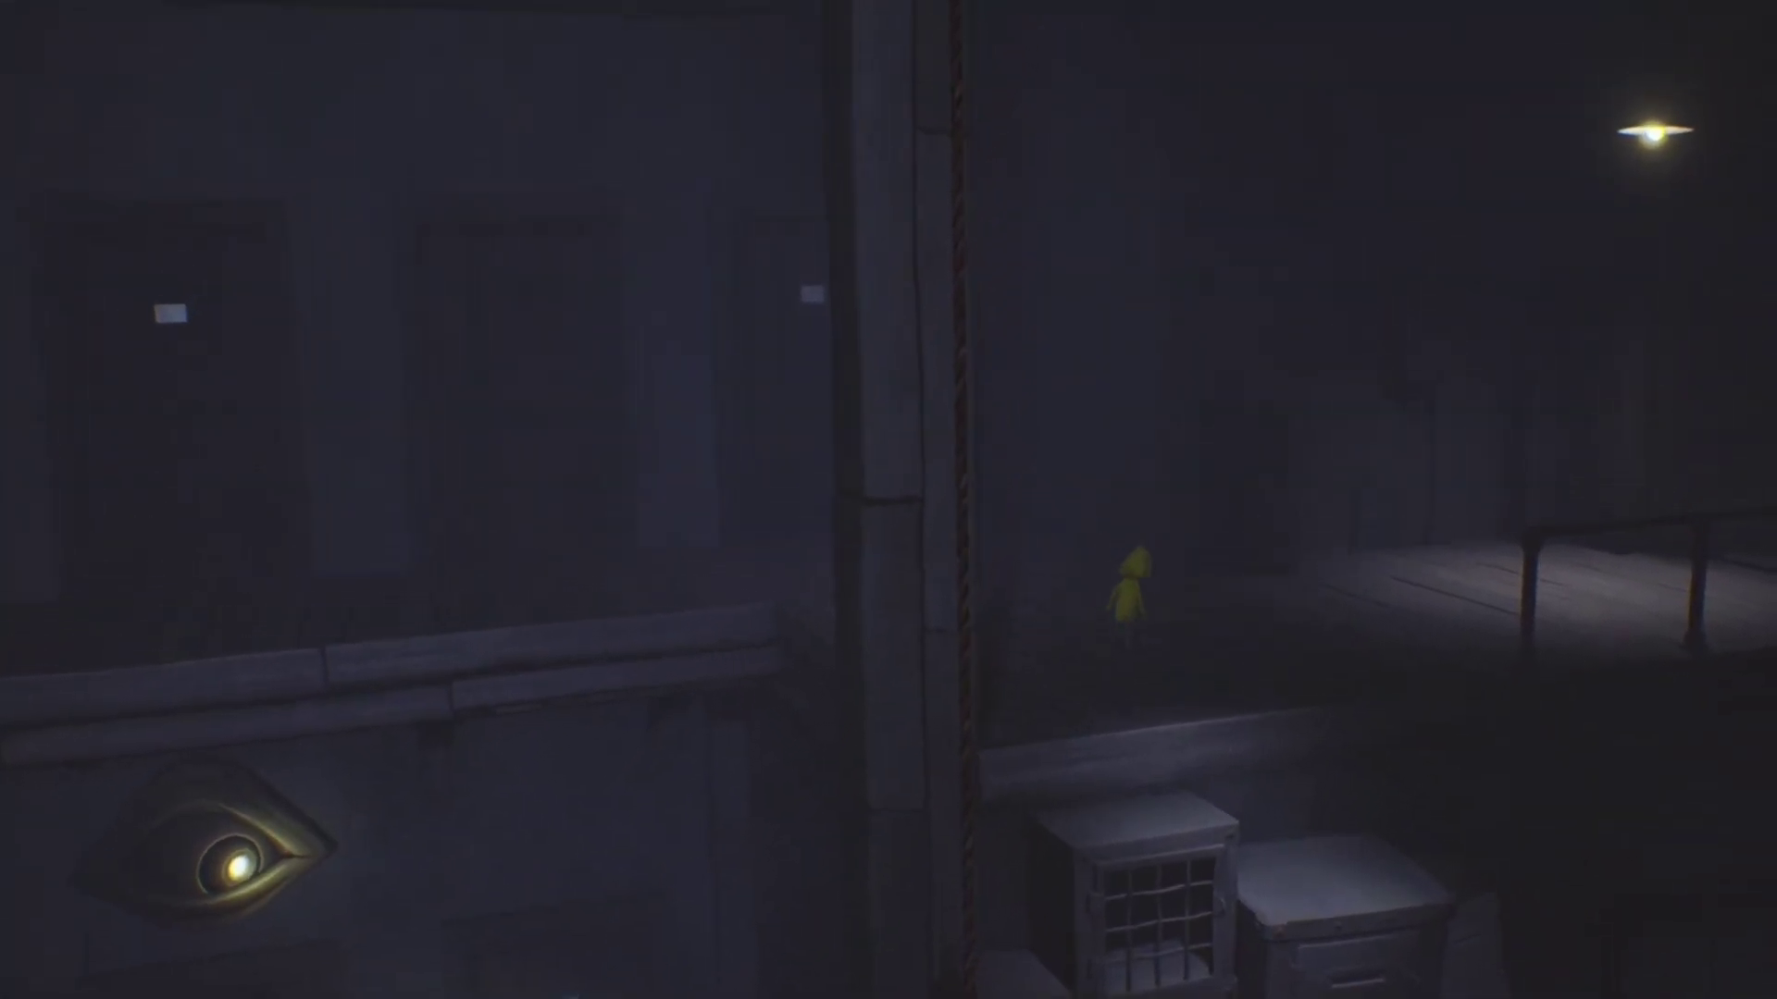
key(d)
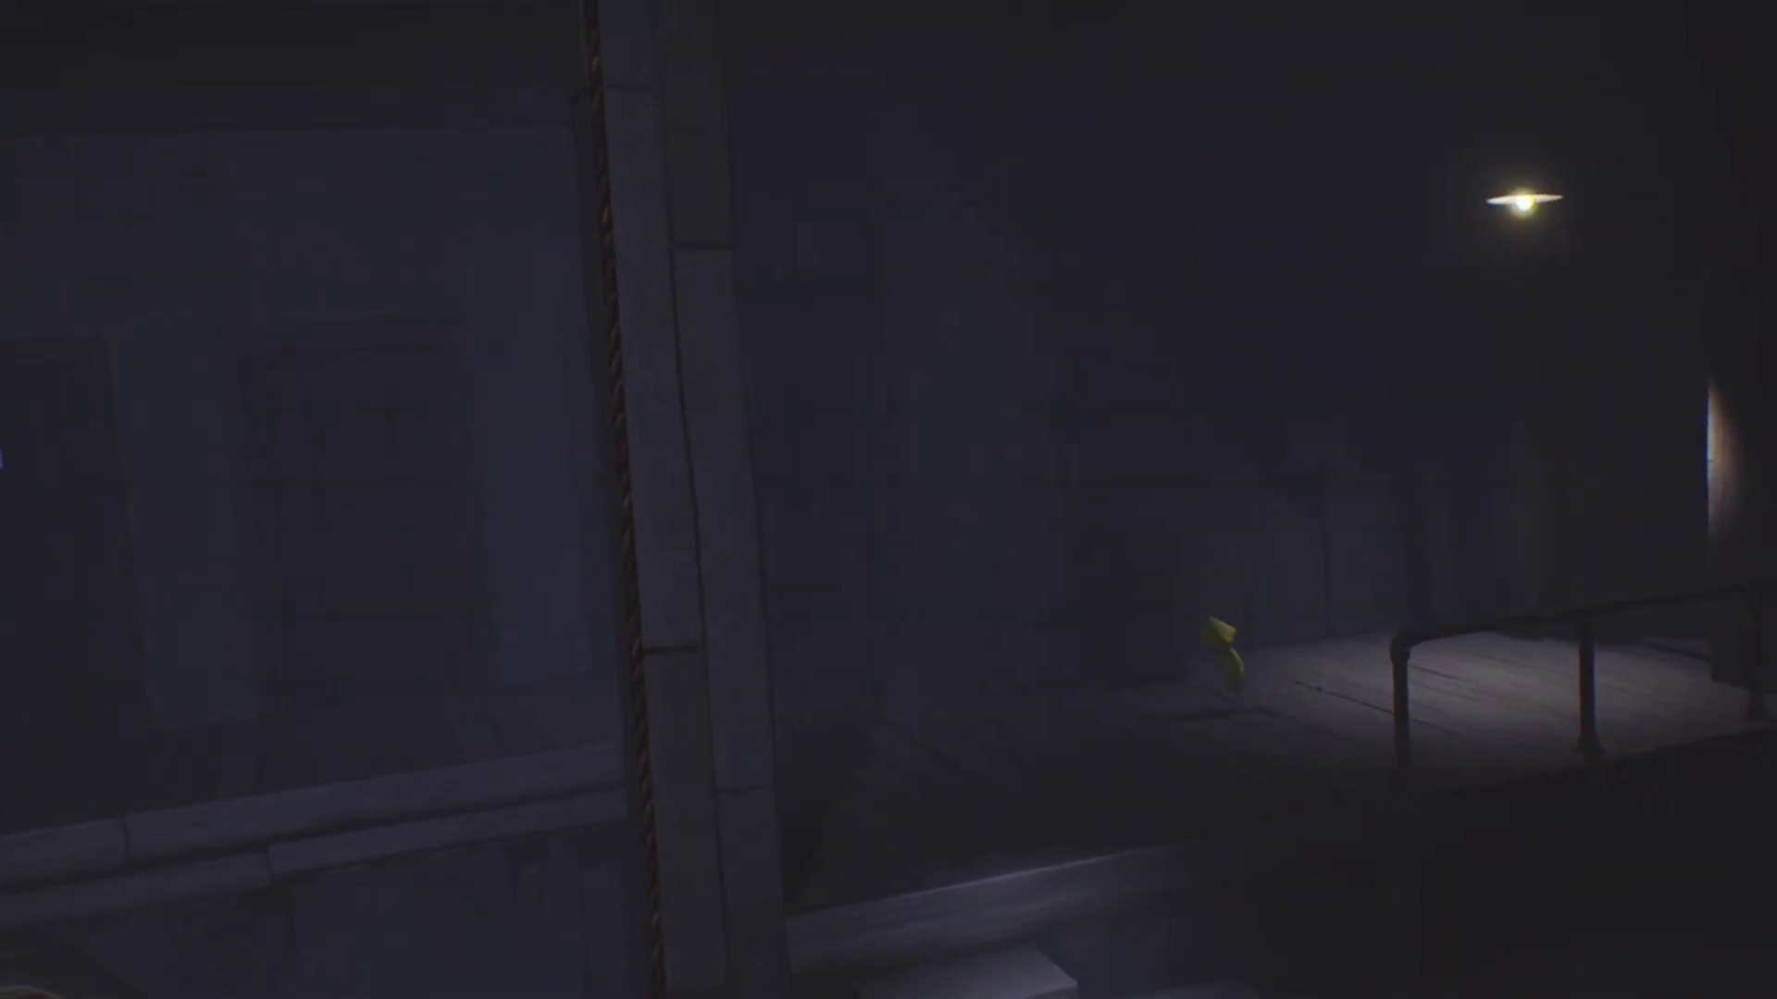
key(a)
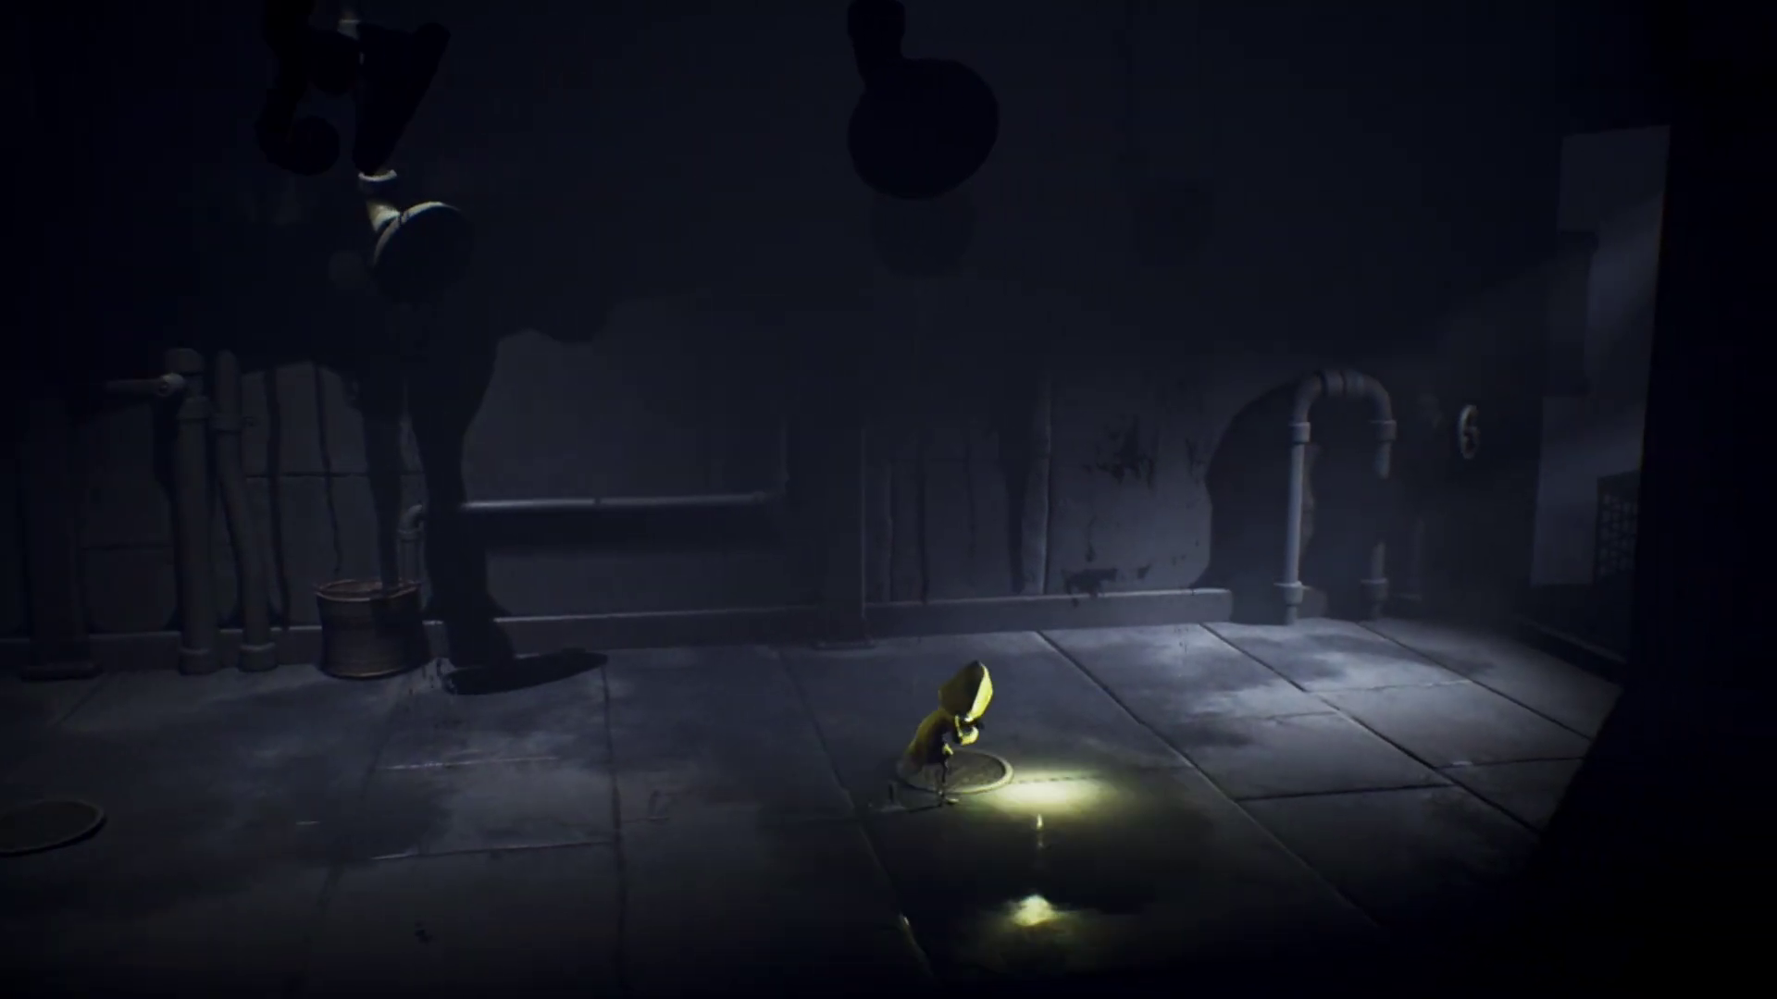
- Run right through the doorway and along the ledge toward the small crate
key(d)
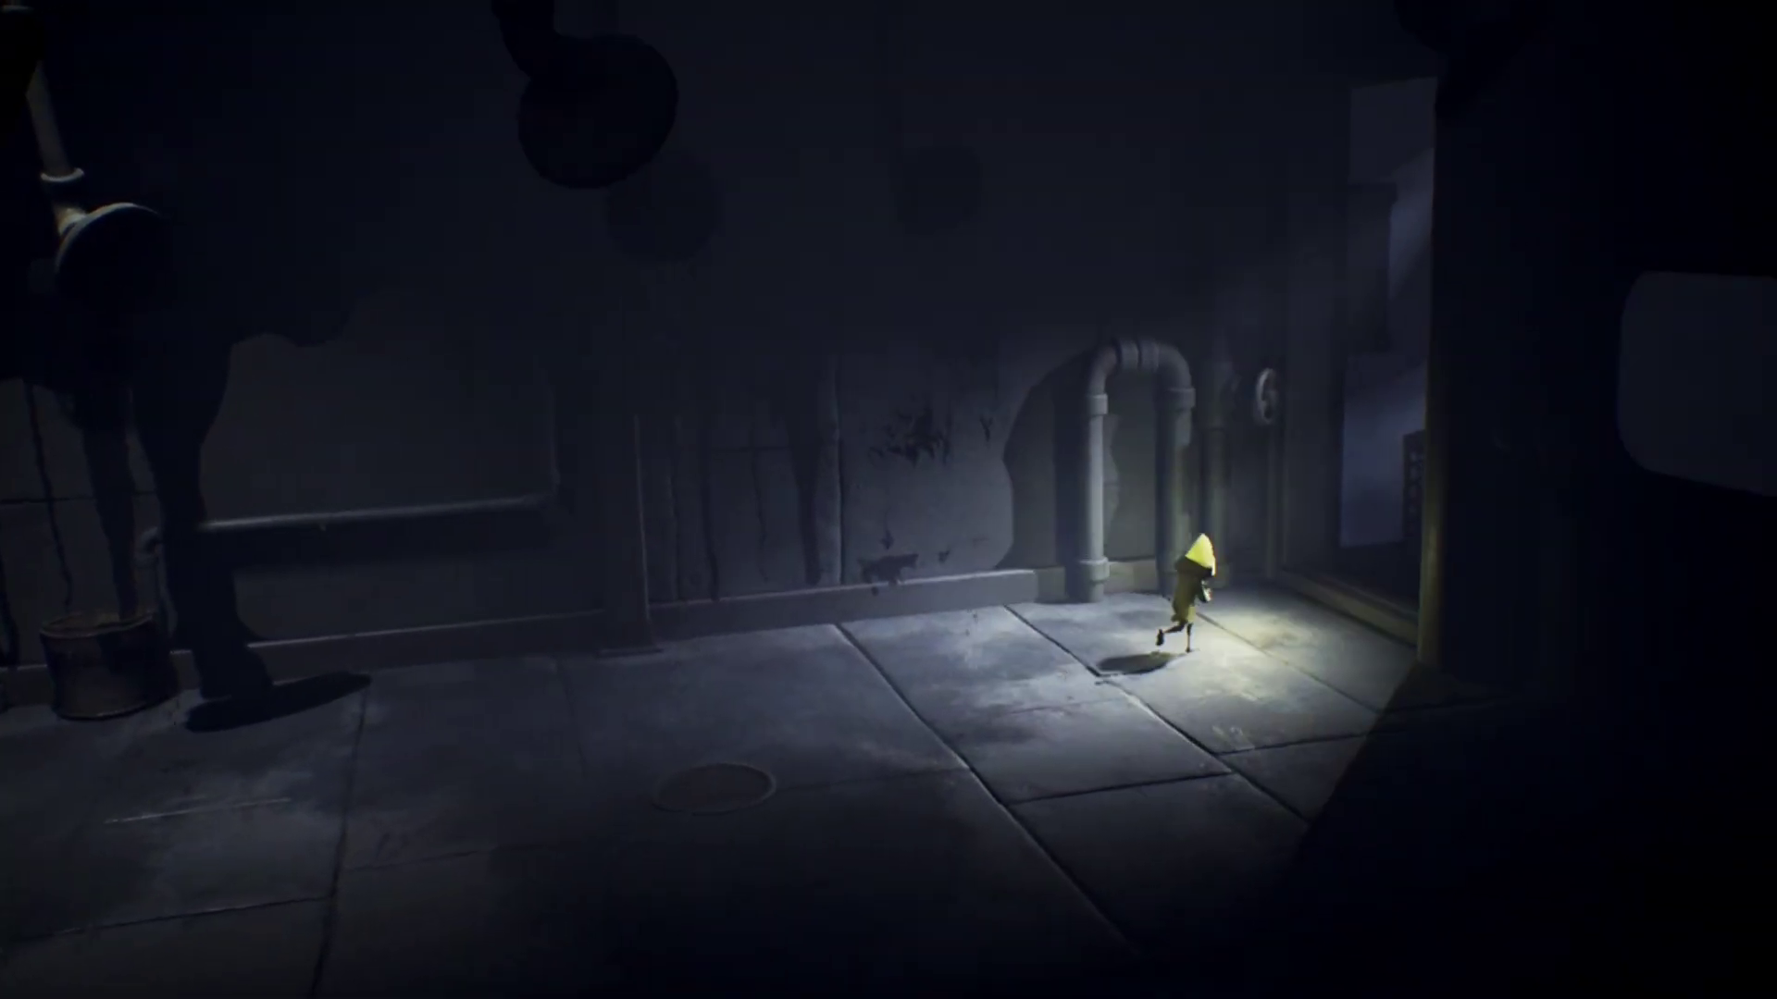
key(d)
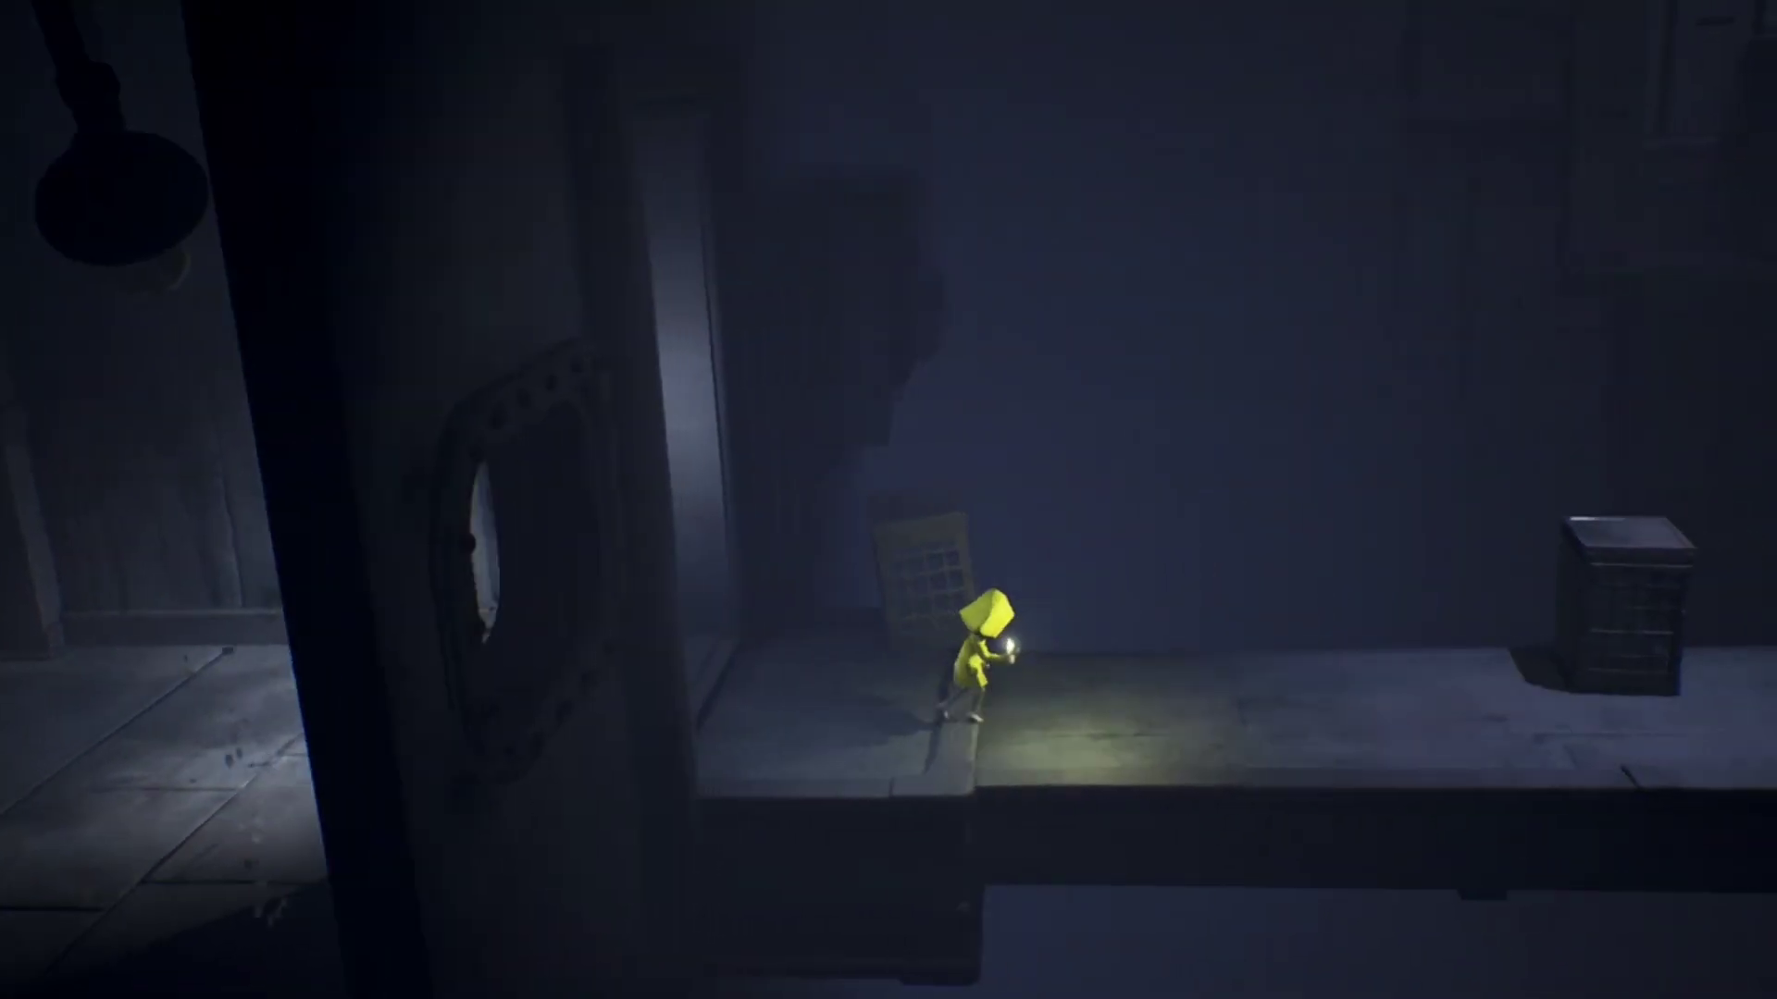
key(d)
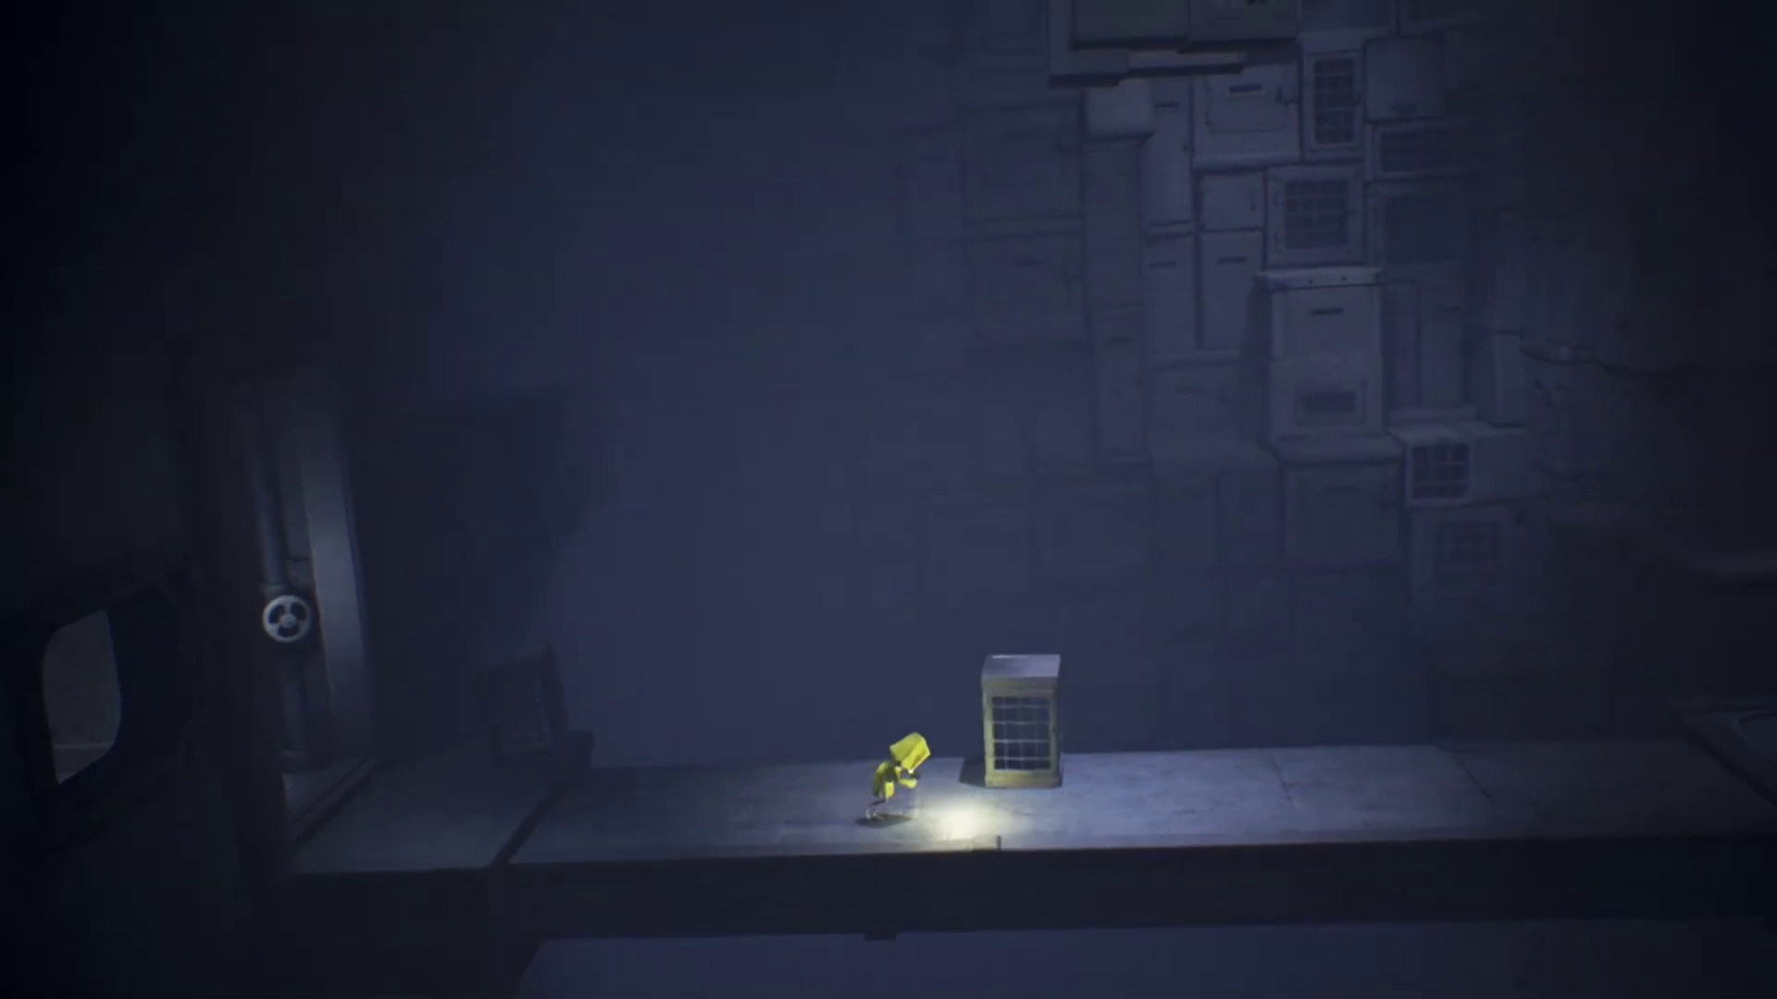
key(d)
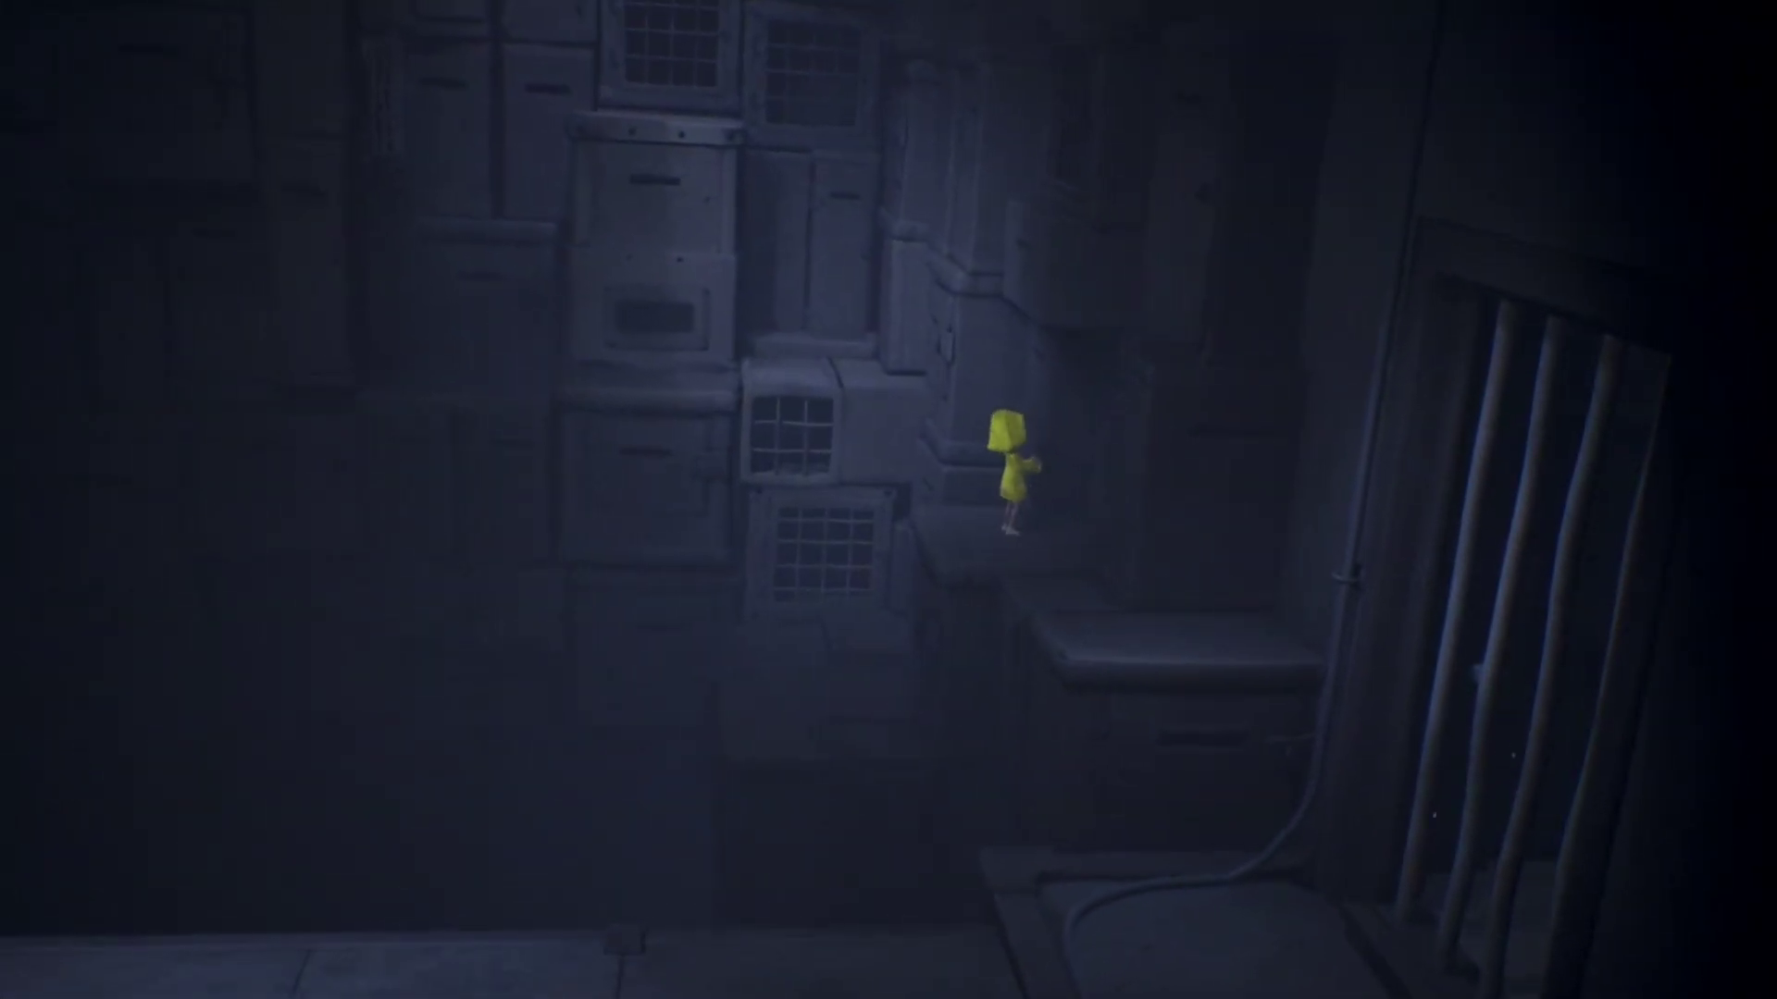
- Climb onto the grated crate and walk left onto the next ledge with the lighter lit
key(a)
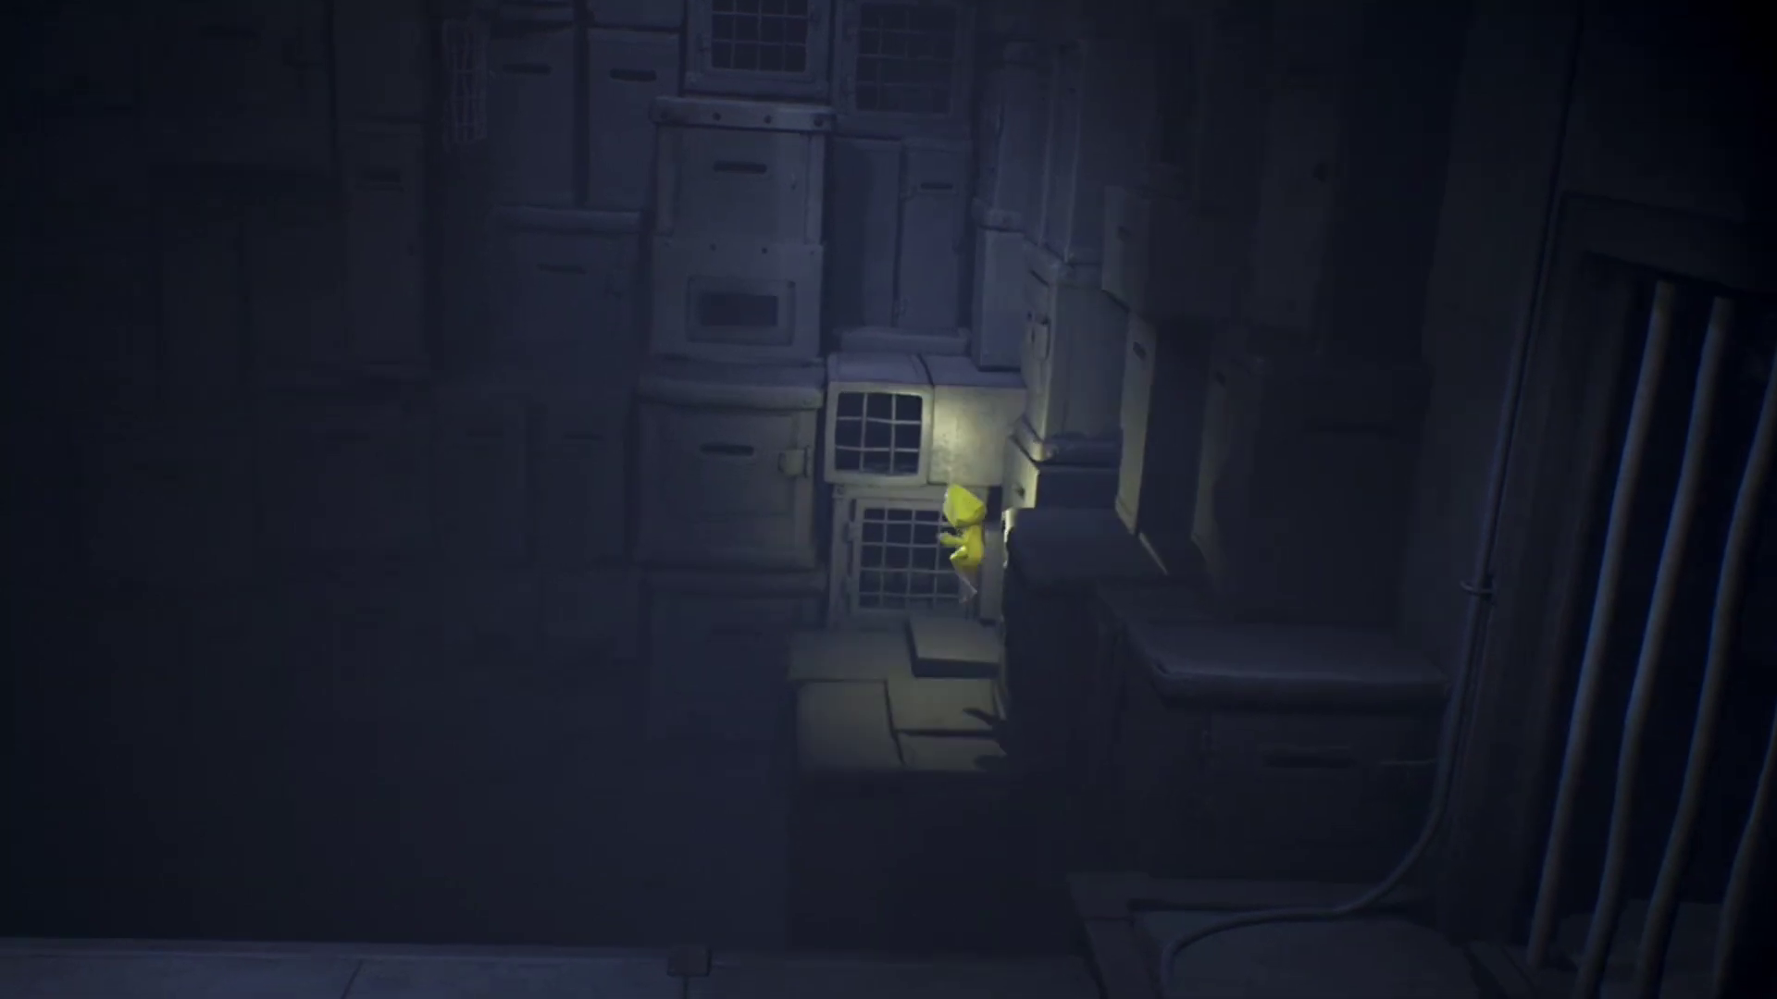
key(a)
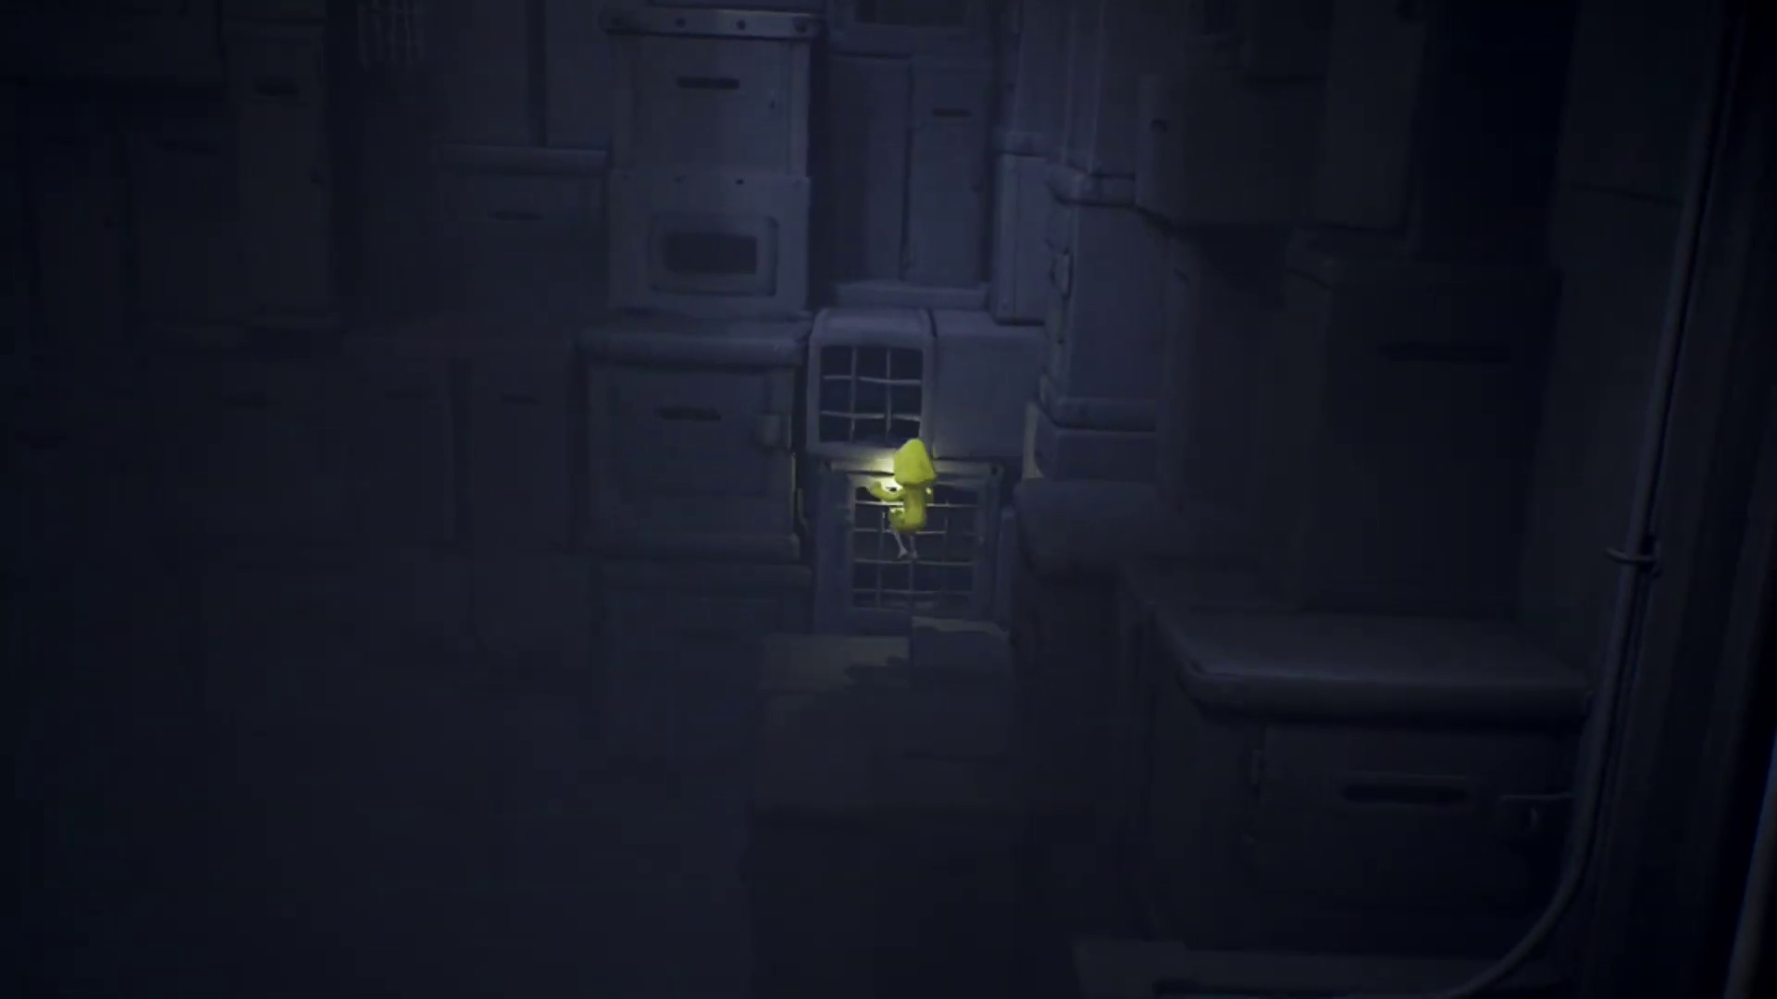
key(w)
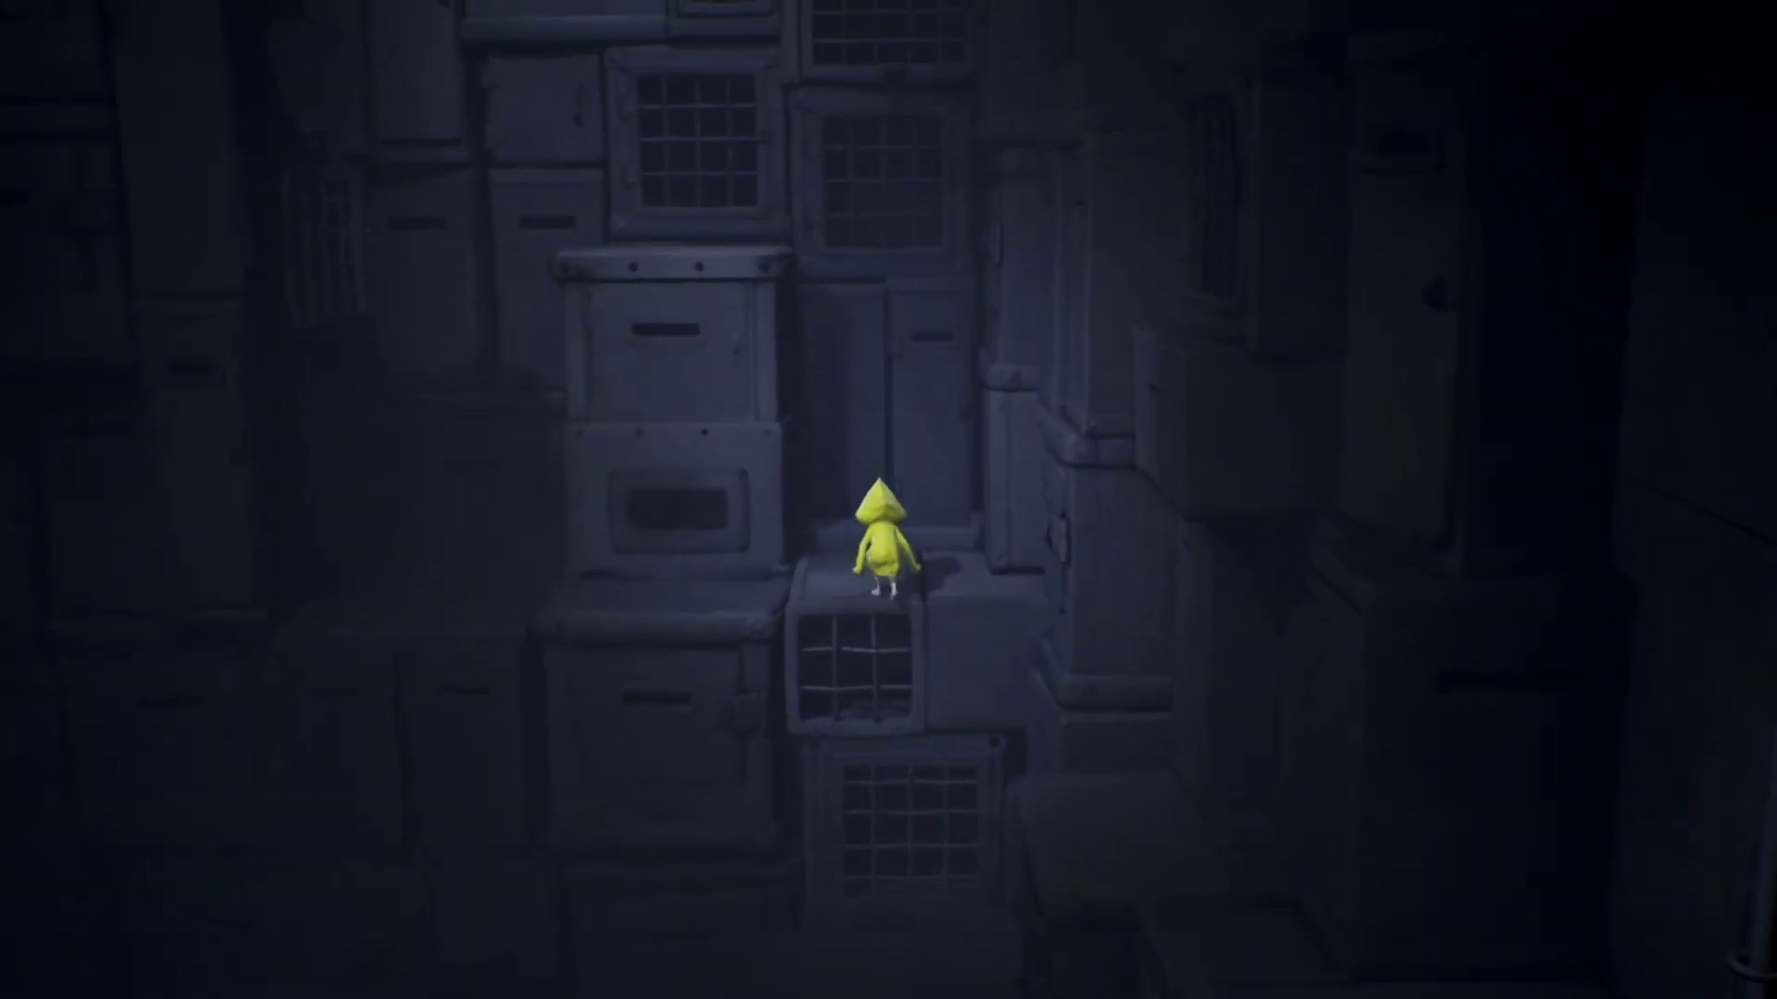
key(a)
key(f)
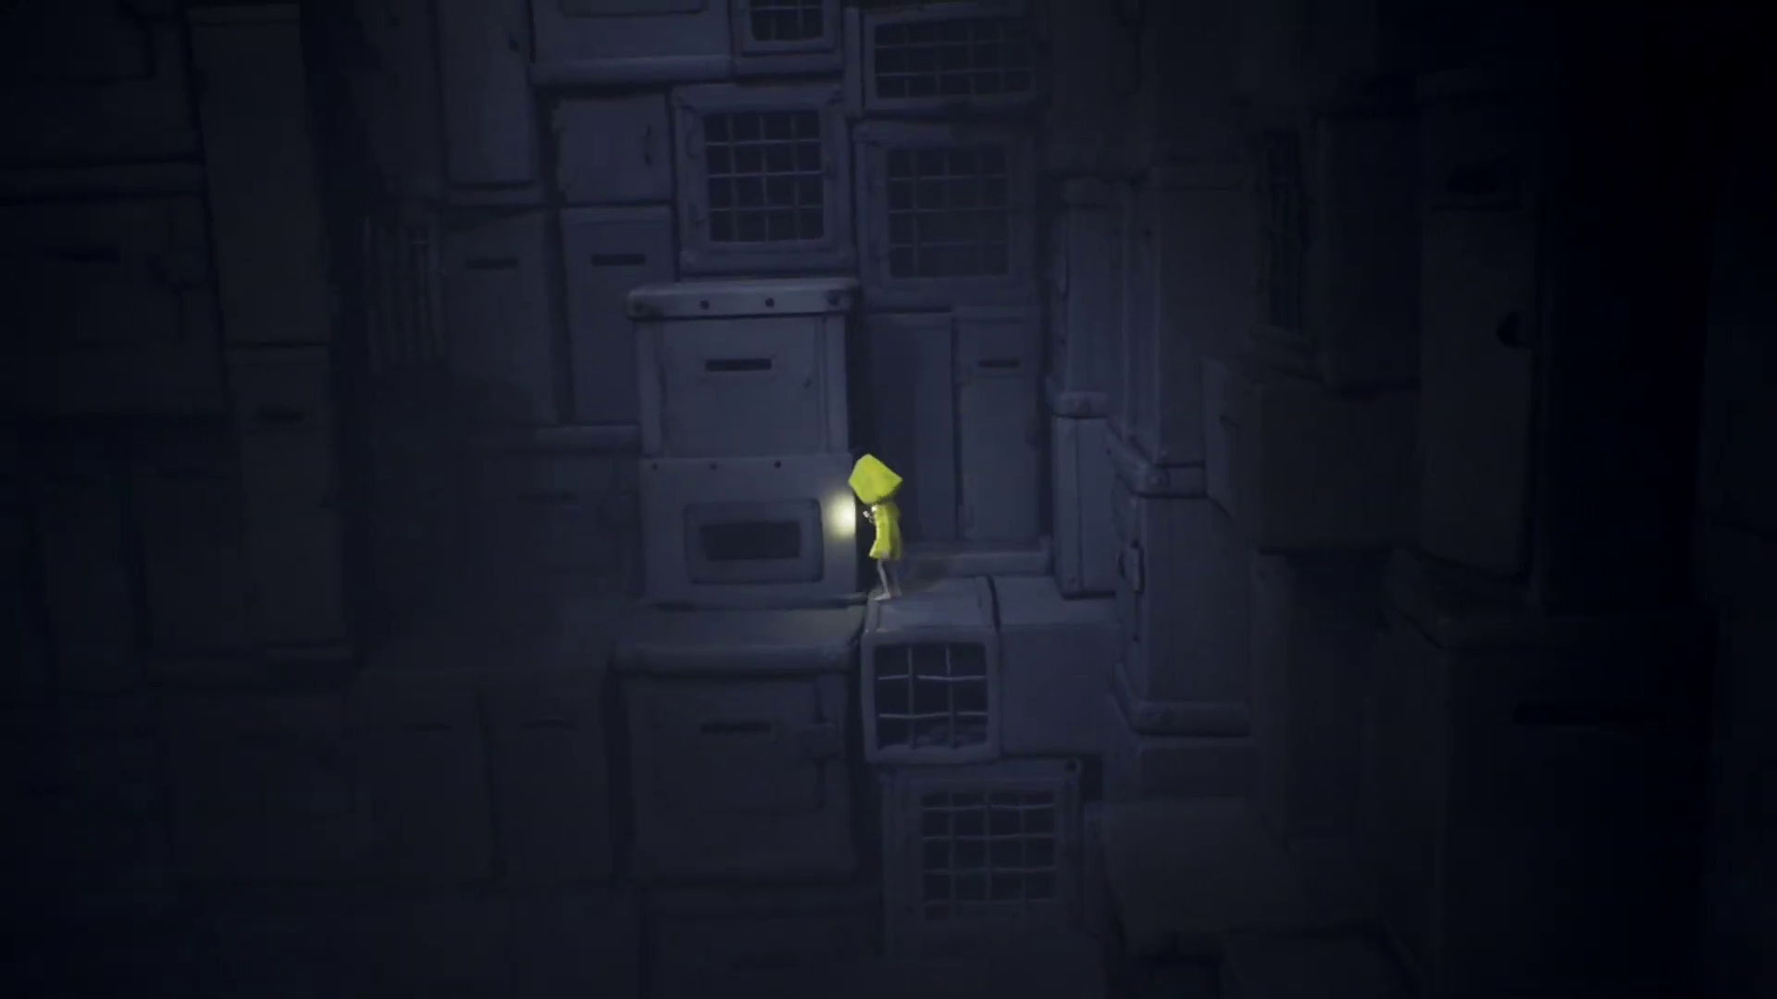
key(a)
- Climb the wall grate and grated crates up to the wooden ledge by the lantern
key(w)
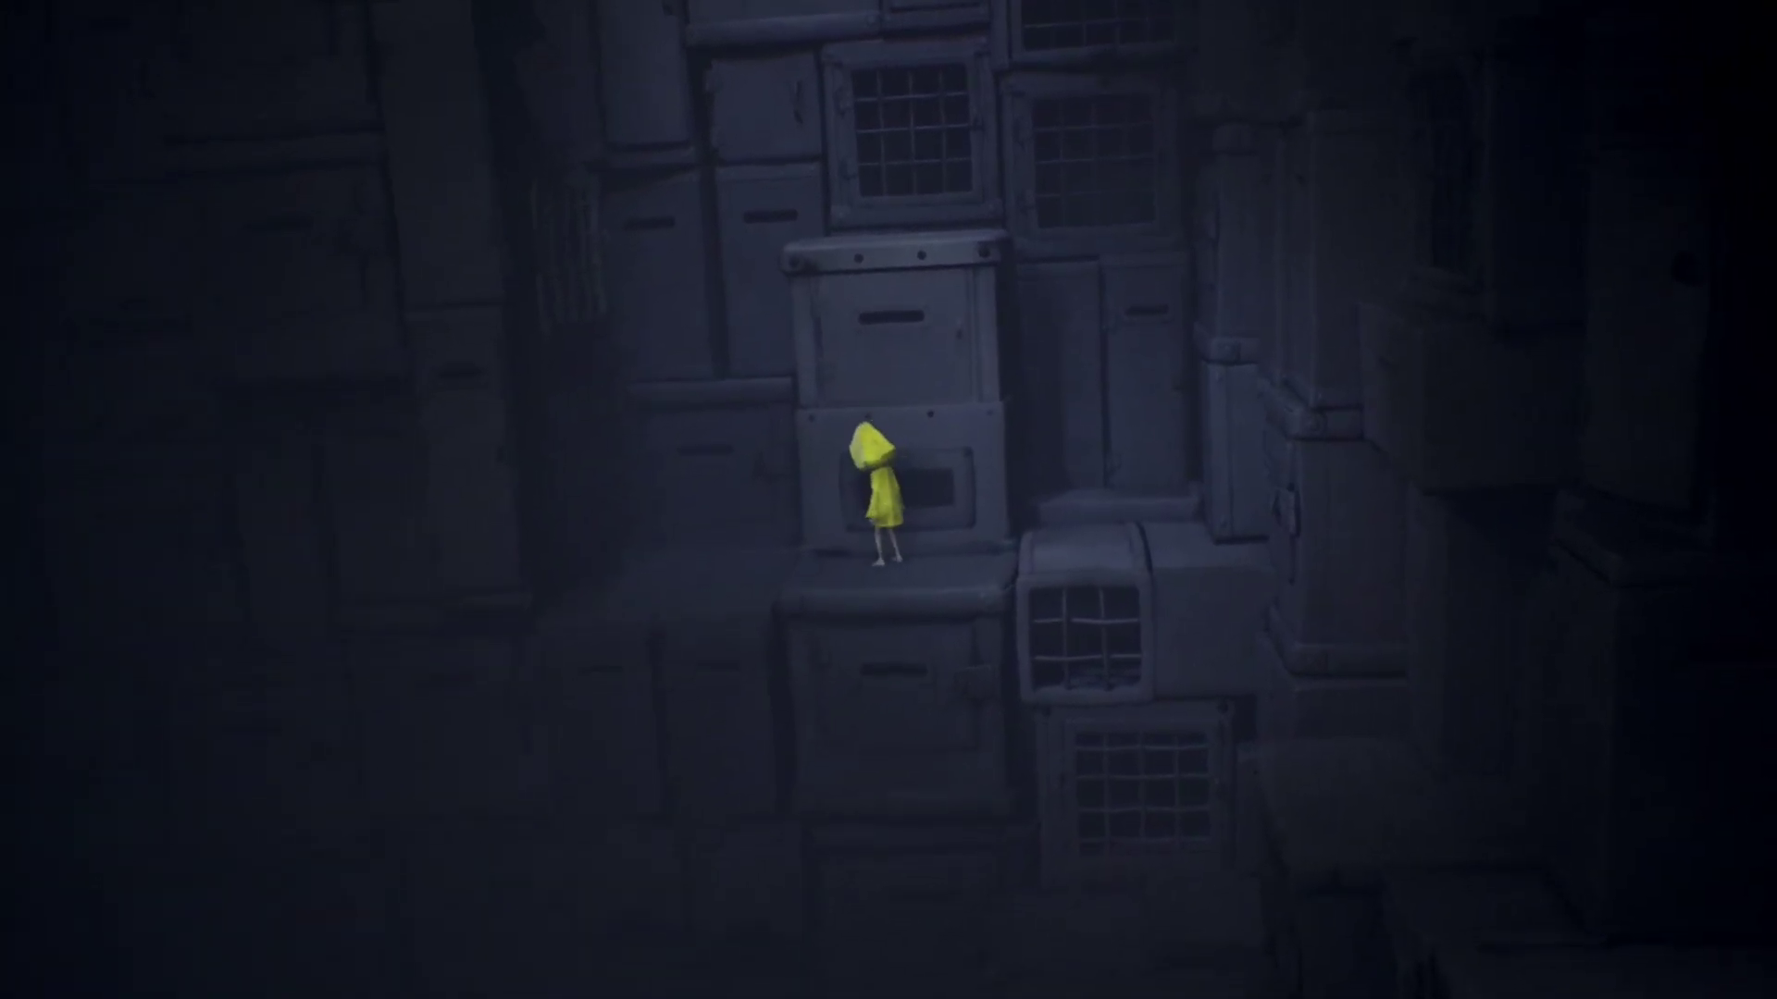
key(a)
key(f)
key(w)
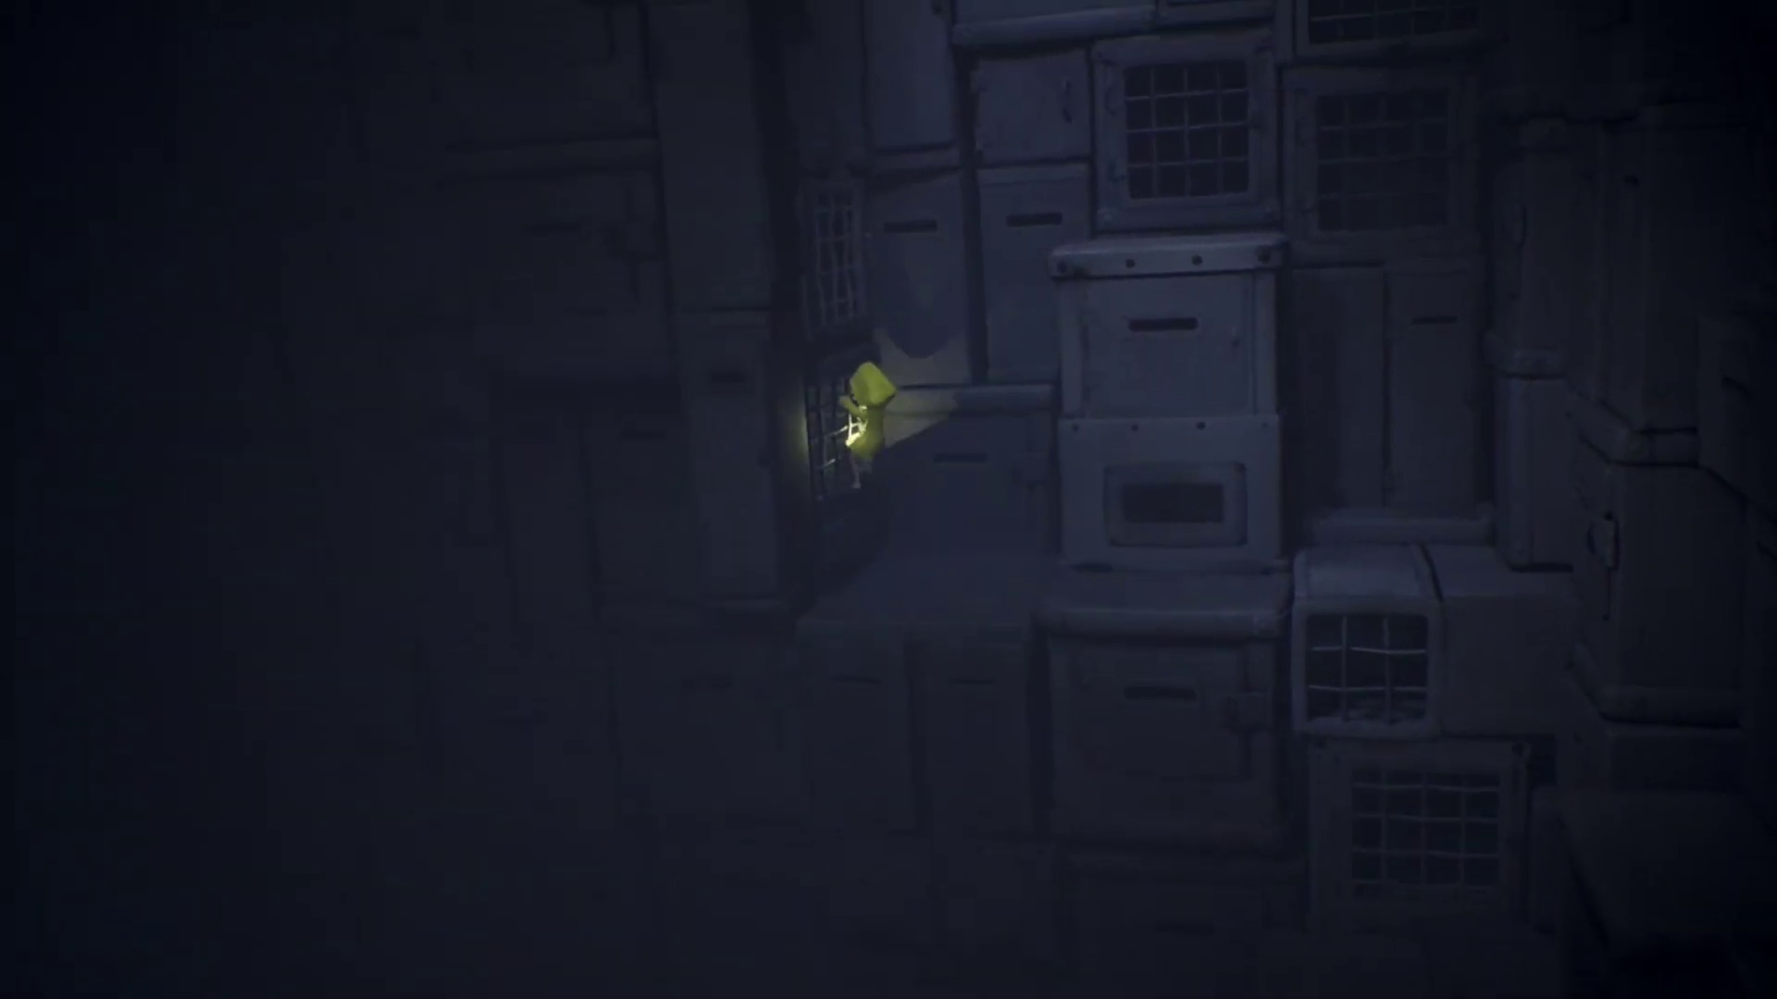
key(w)
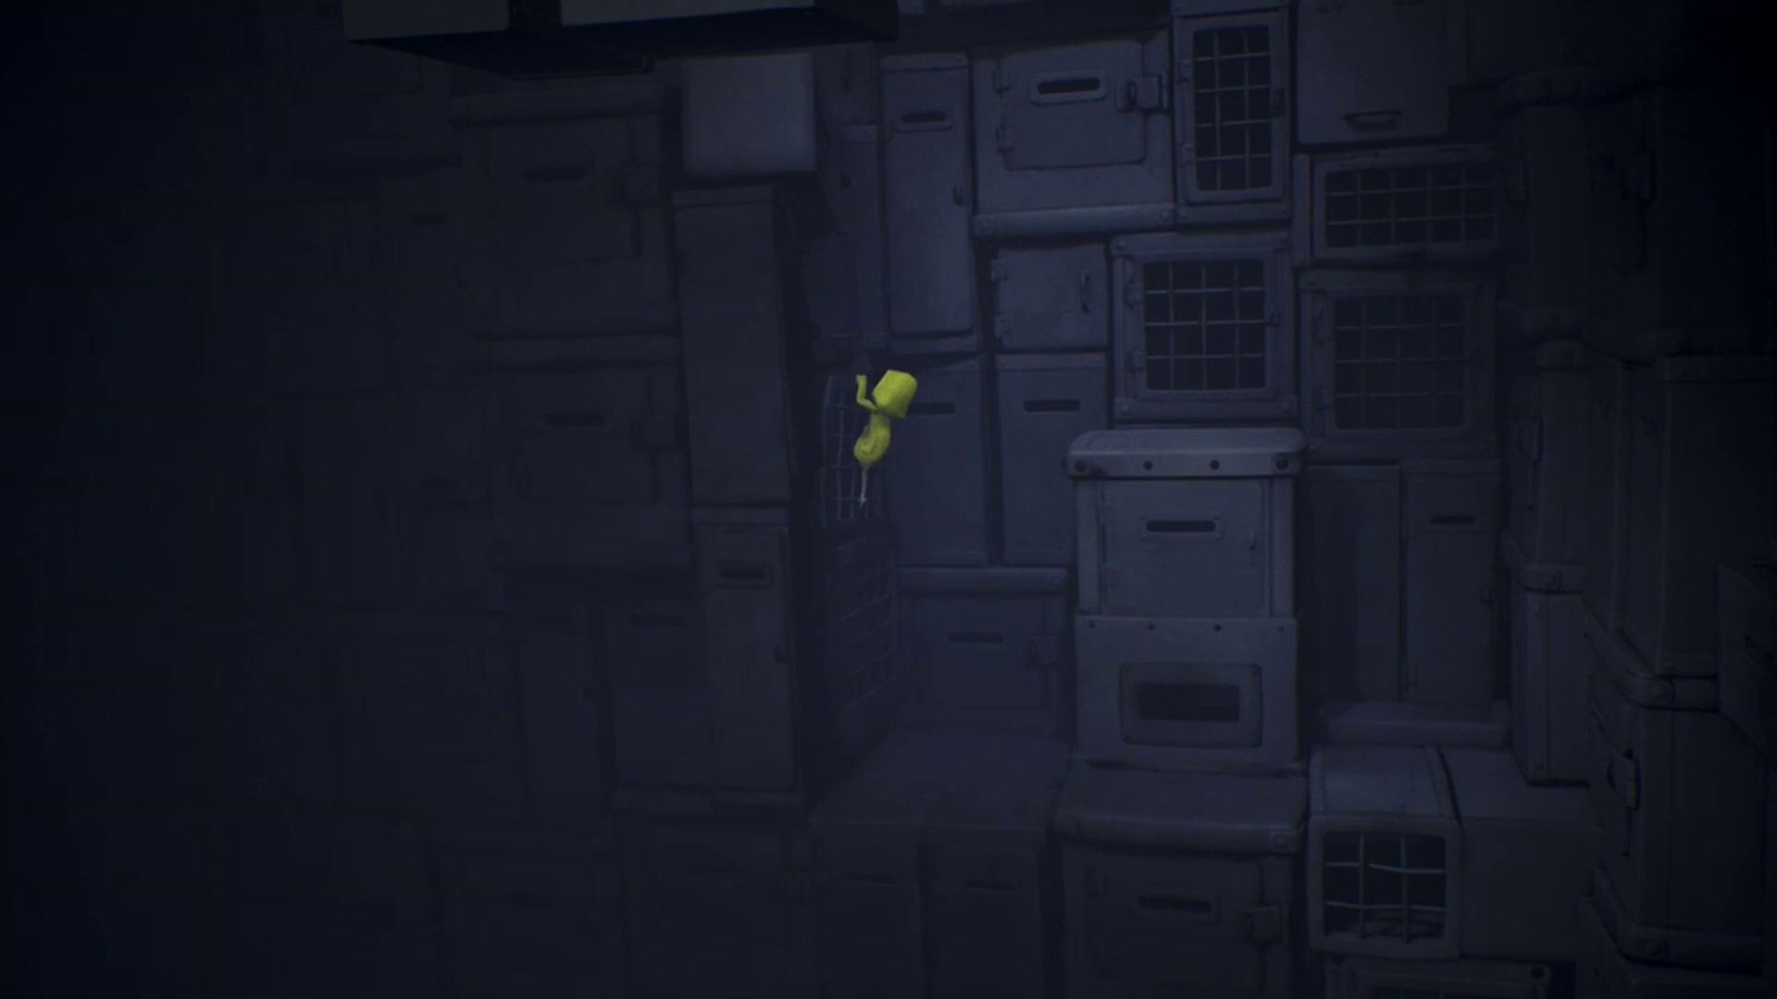
key(w)
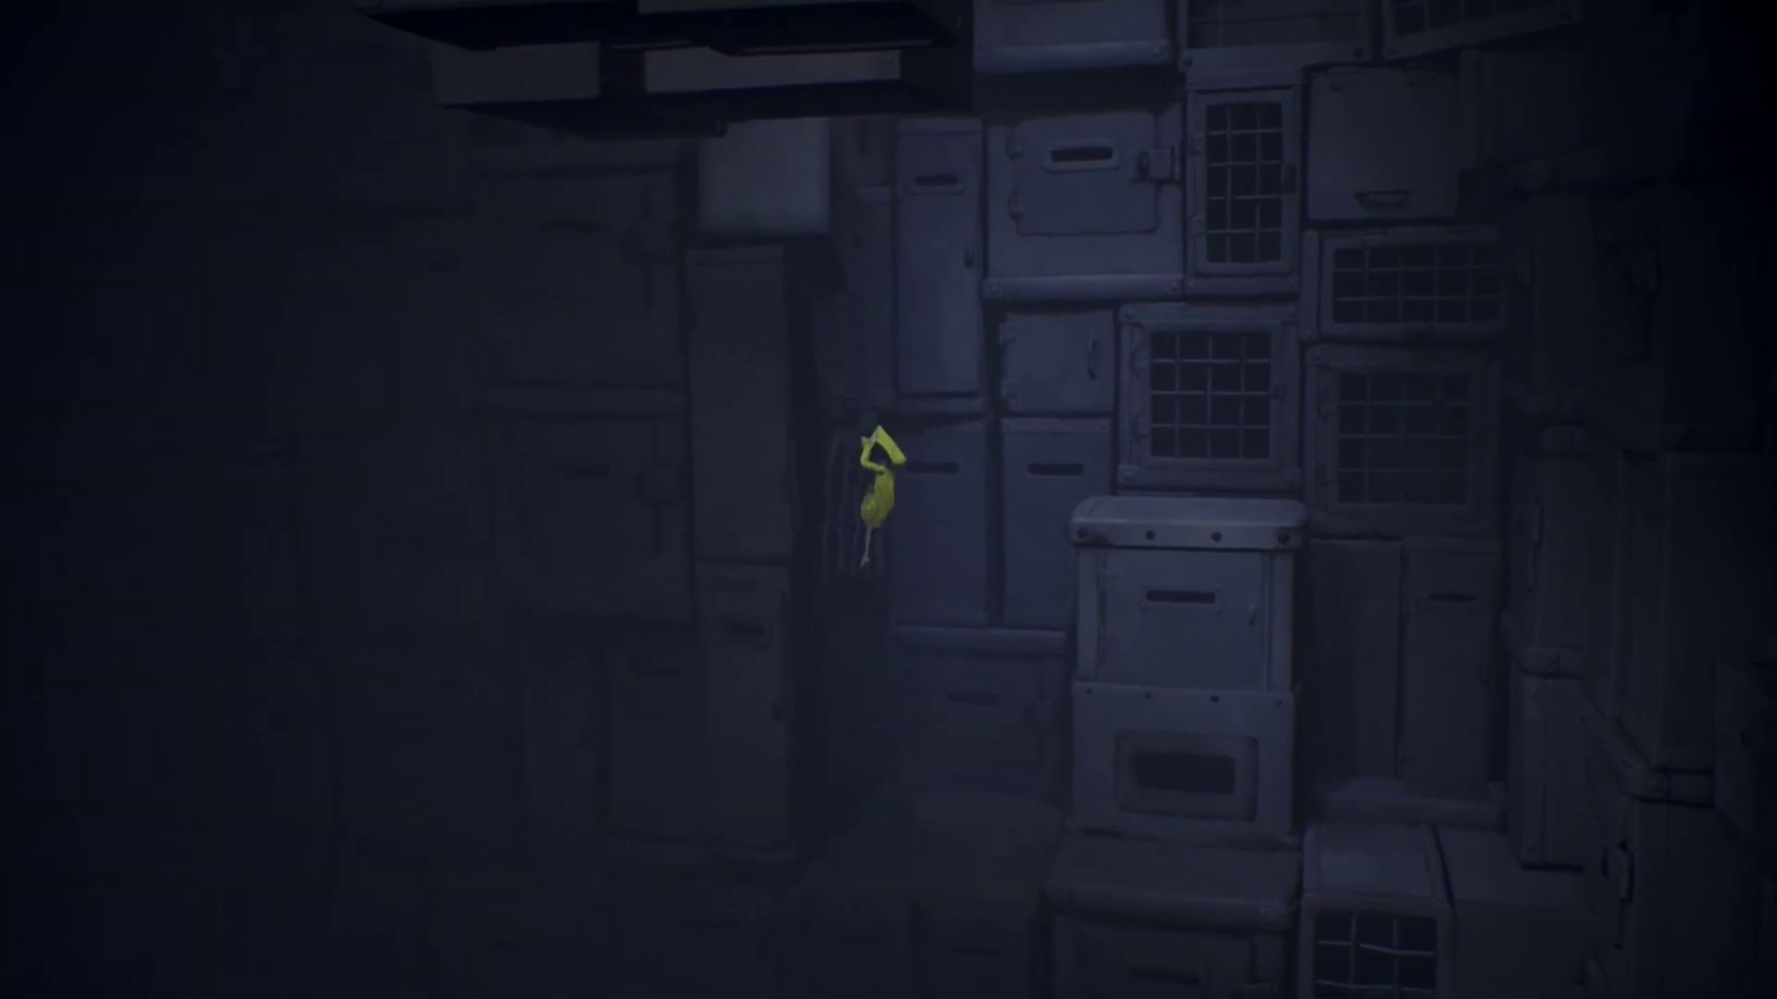
key(w)
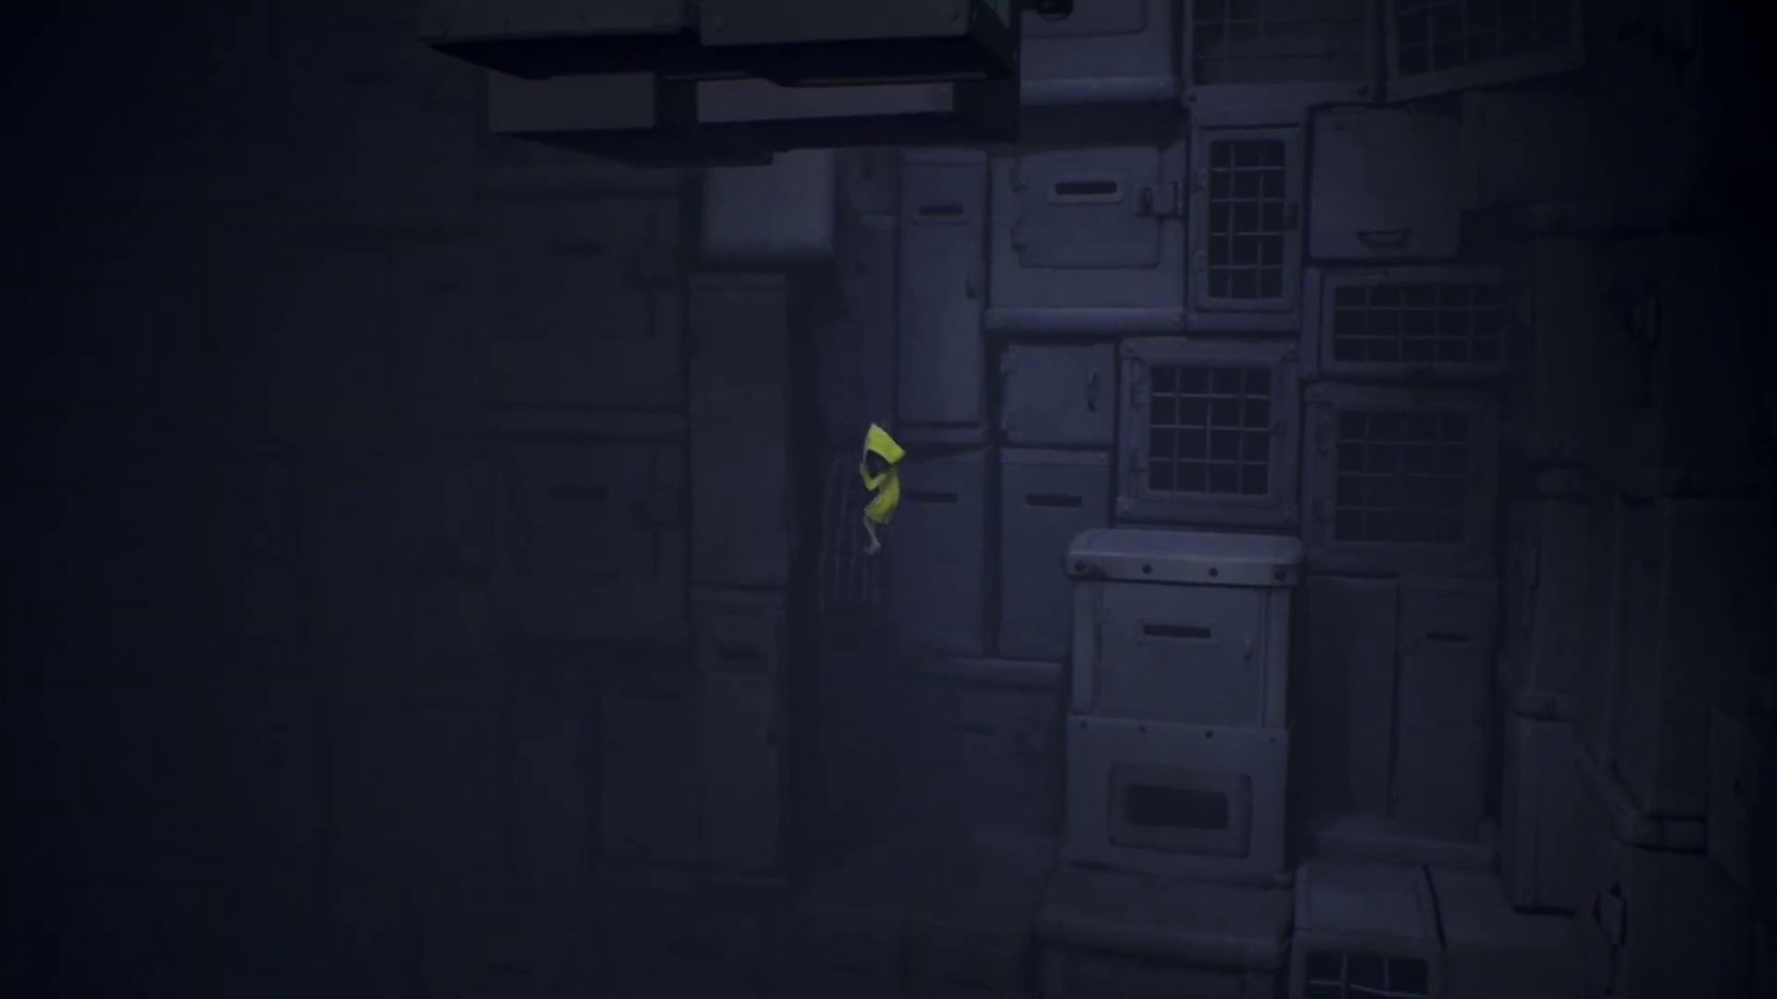
key(w)
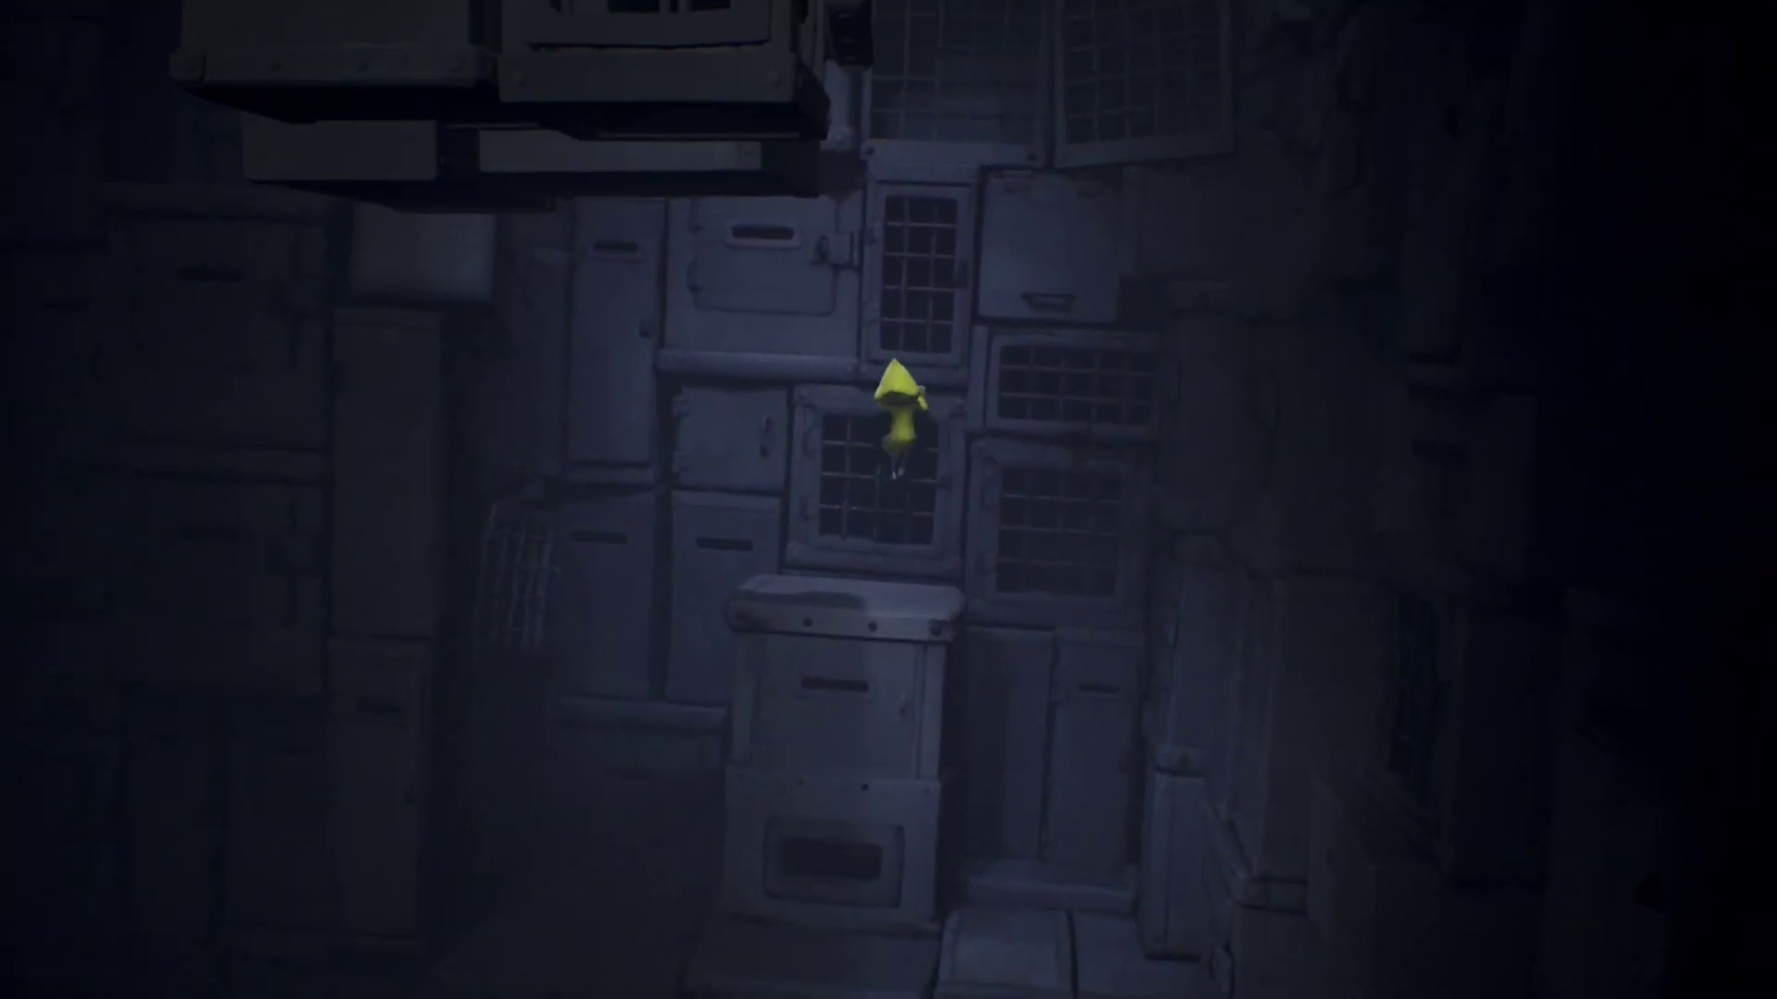
key(w)
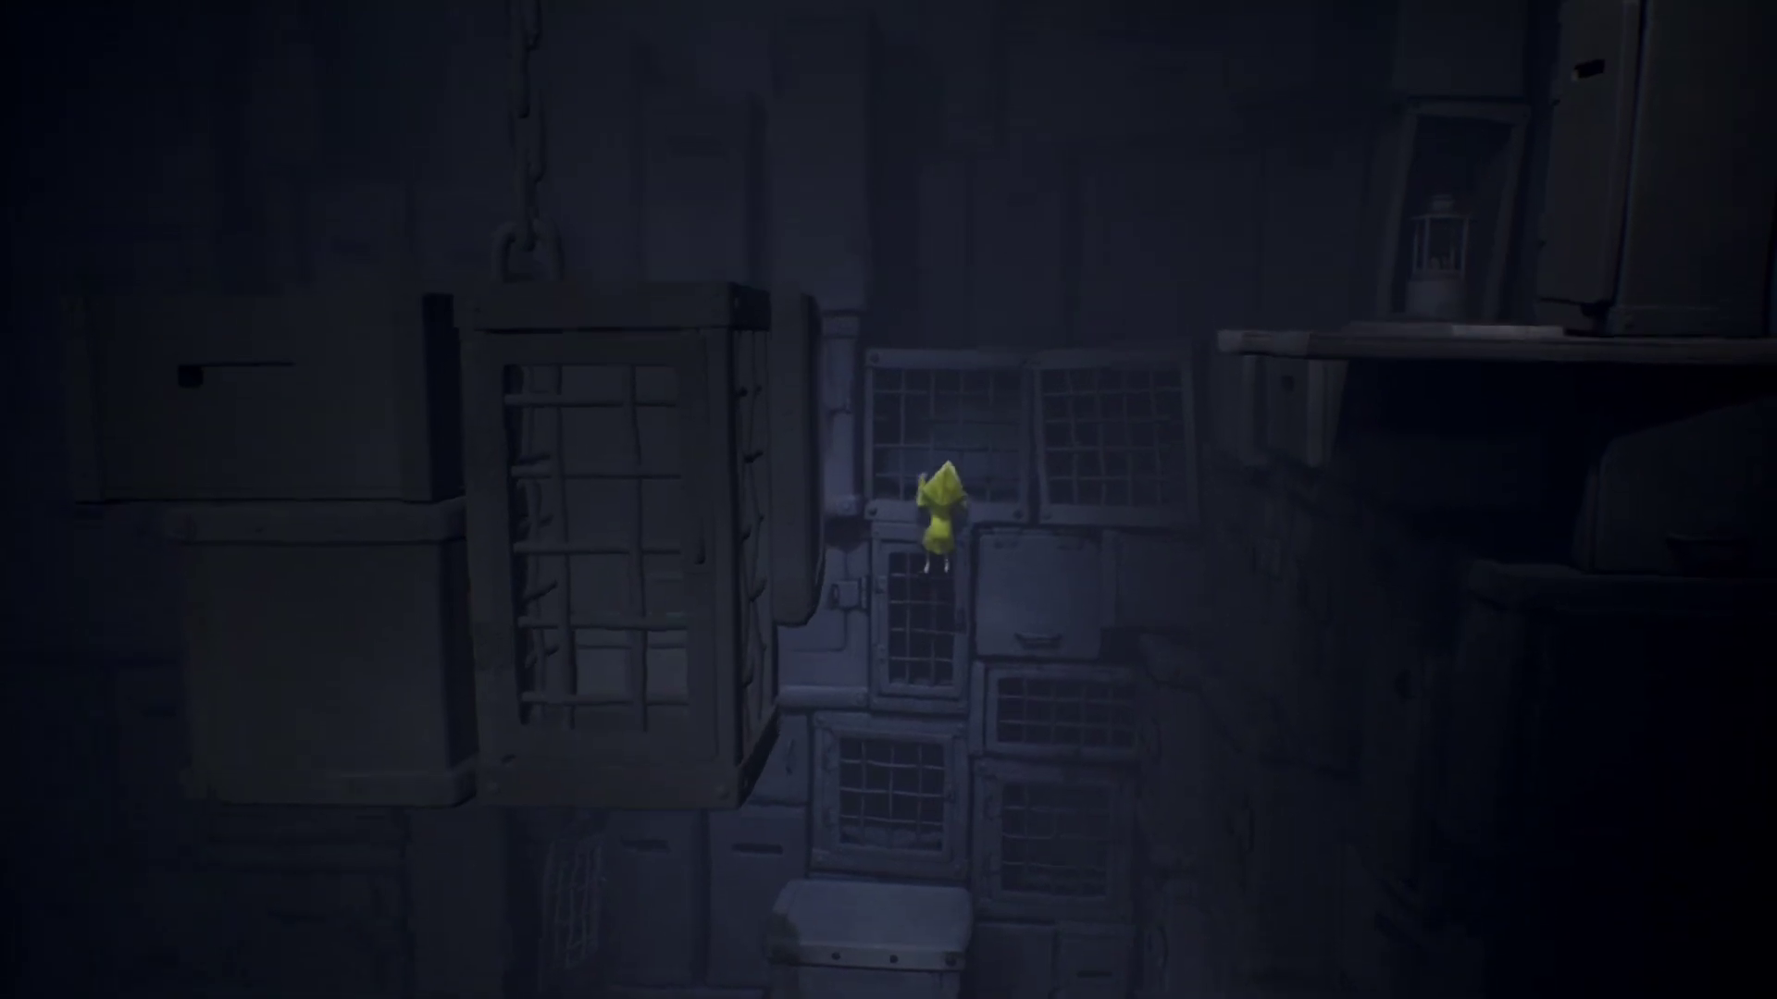
key(w)
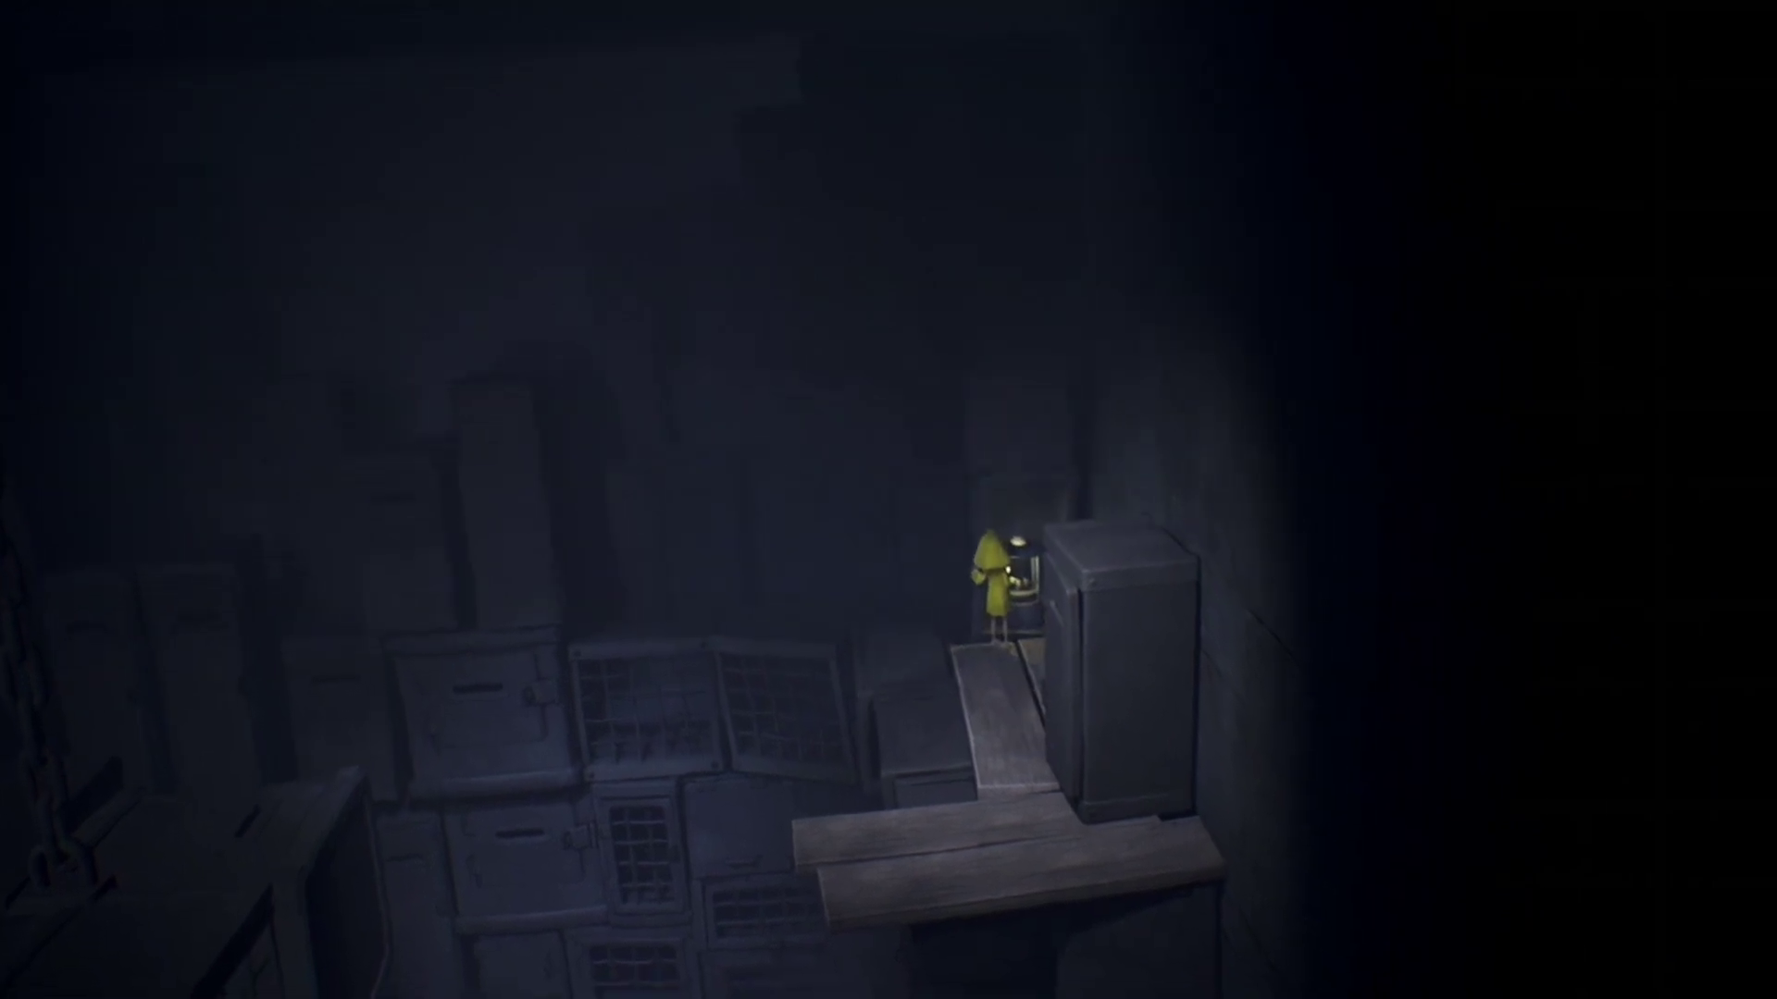
- Peek into the doorway behind the cabinet, then cross the crate tops to the hanging chain
key(w)
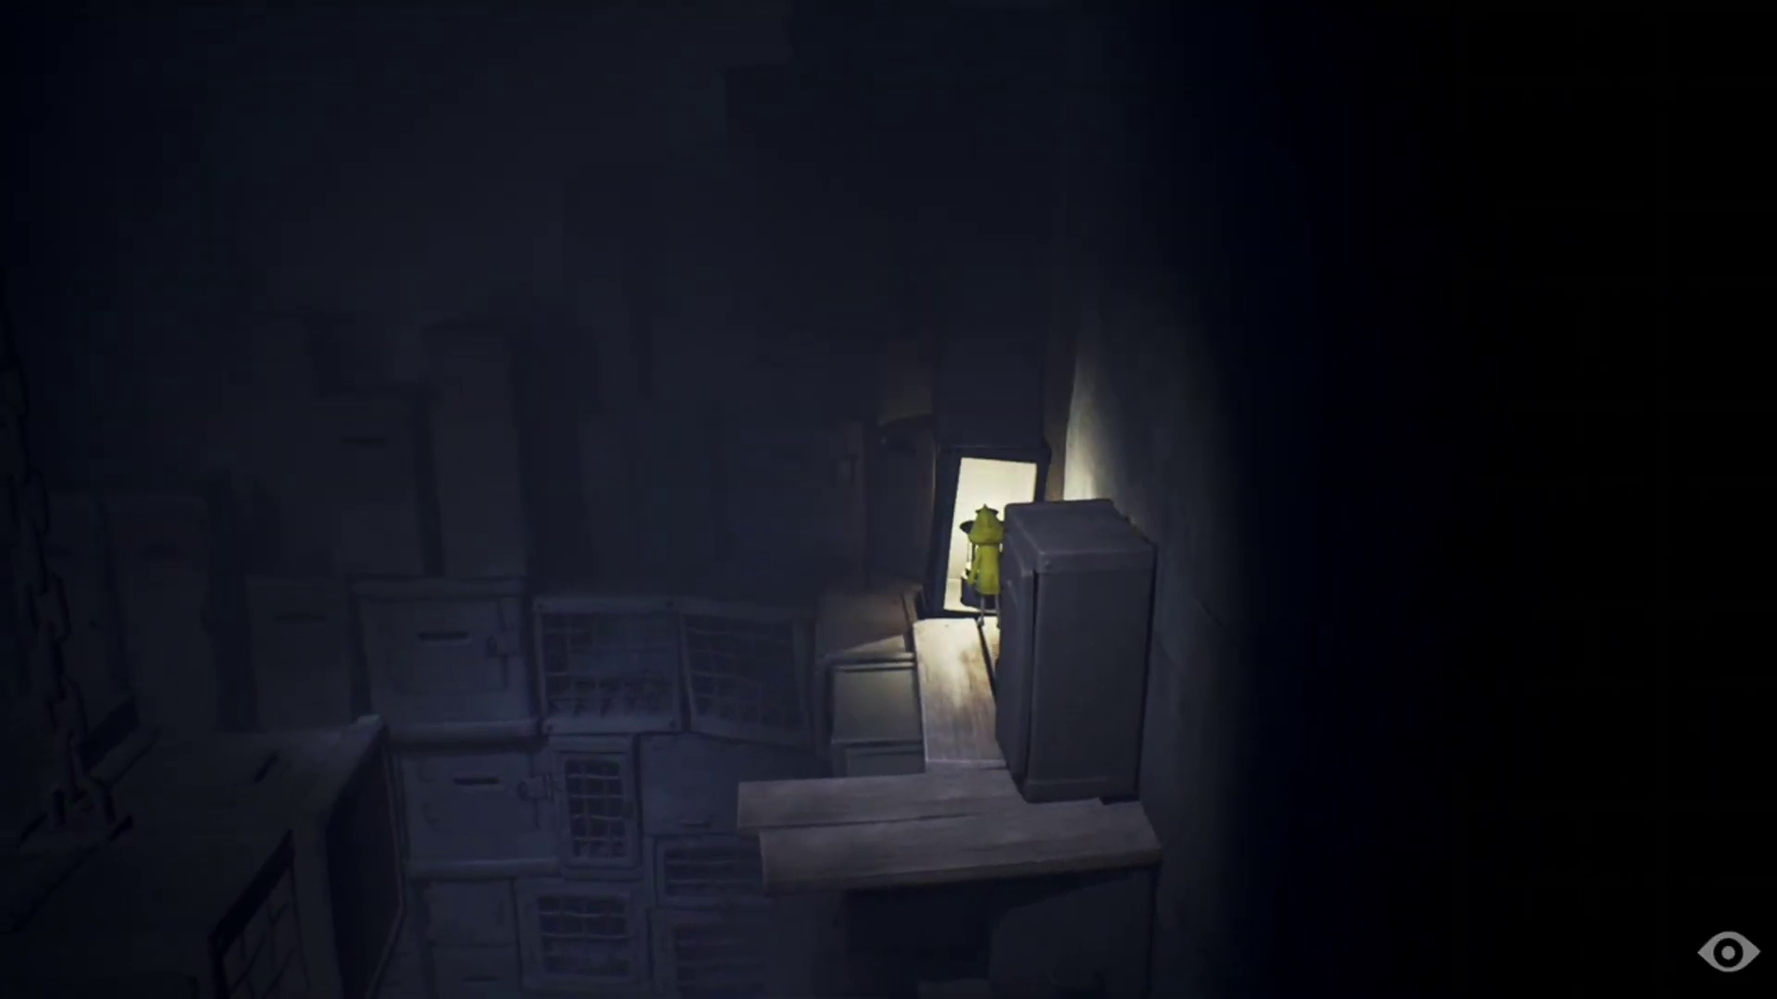
key(s)
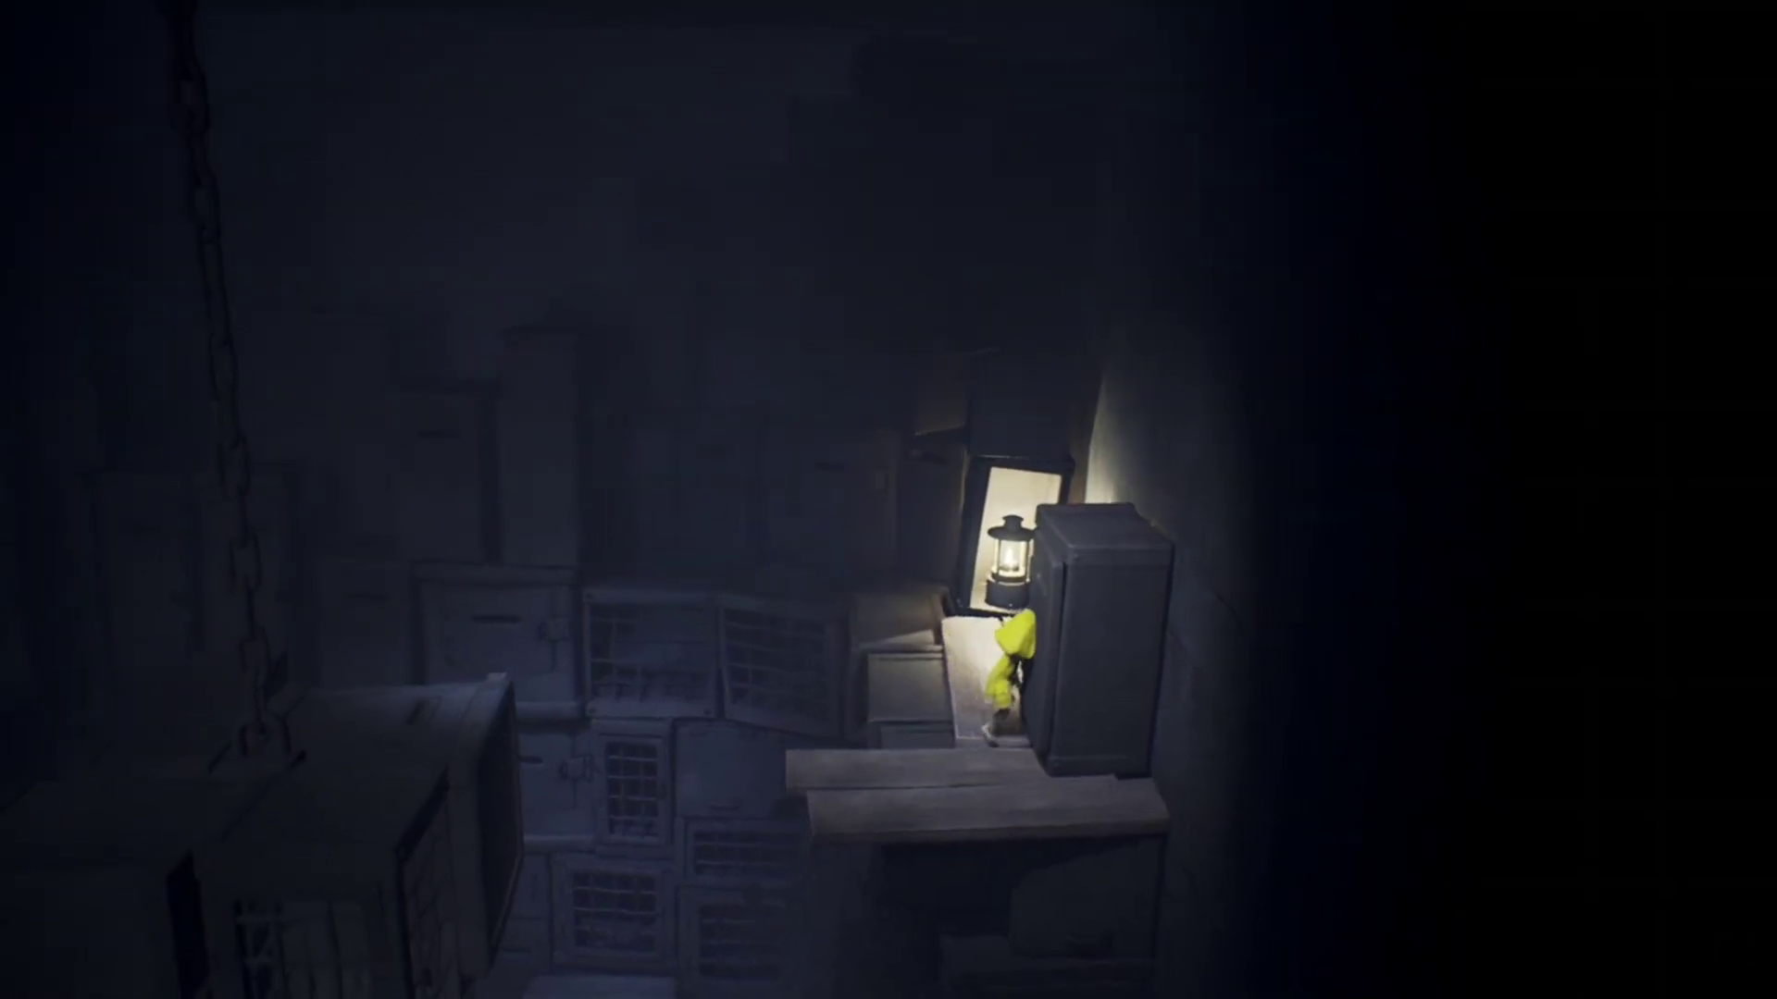
key(d)
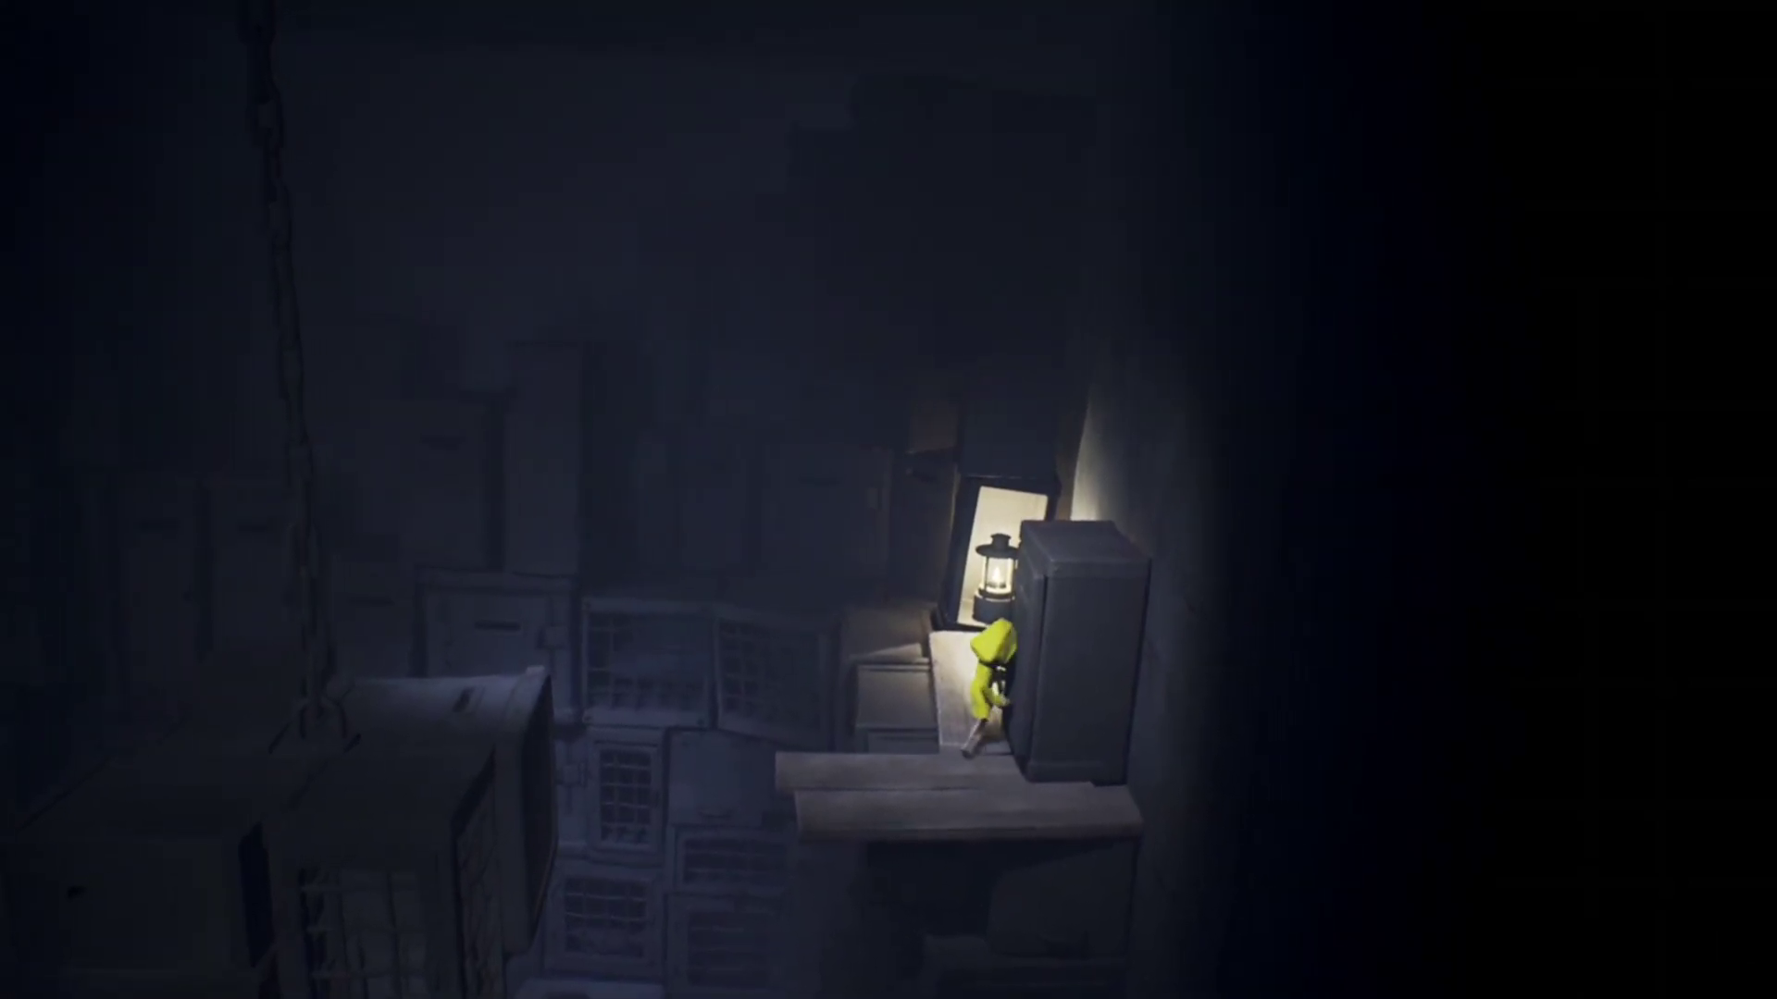
key(a)
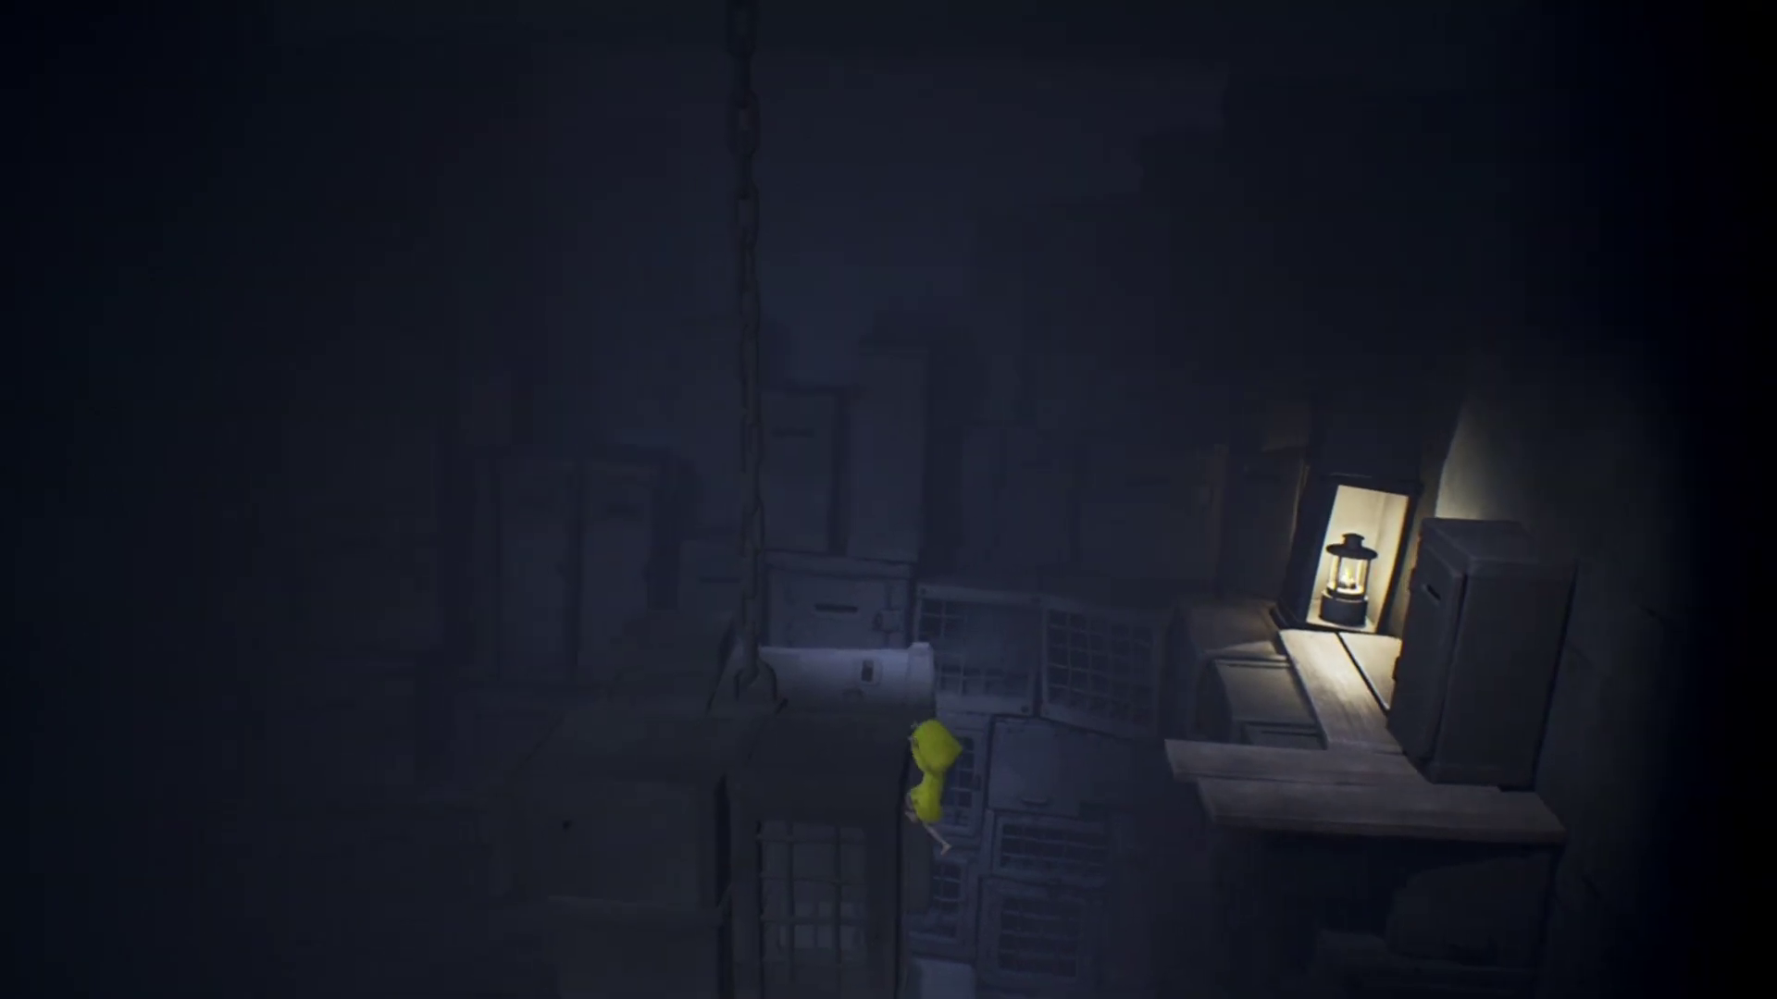
key(w)
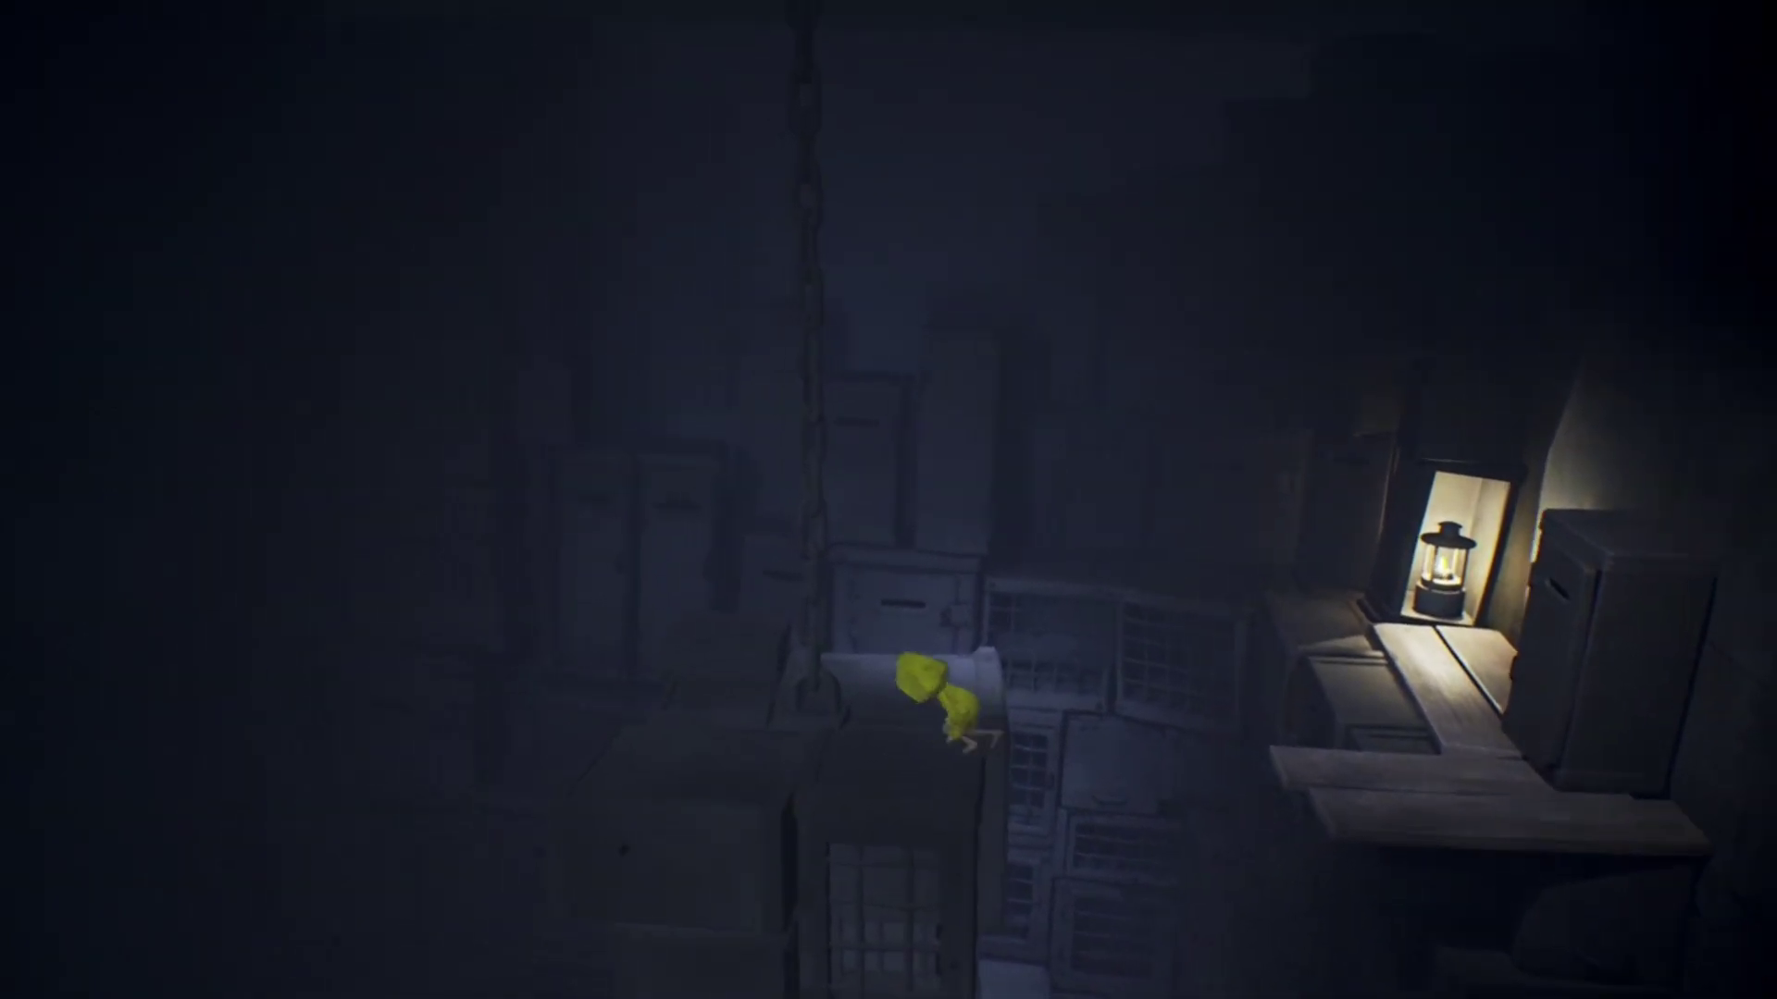
key(a)
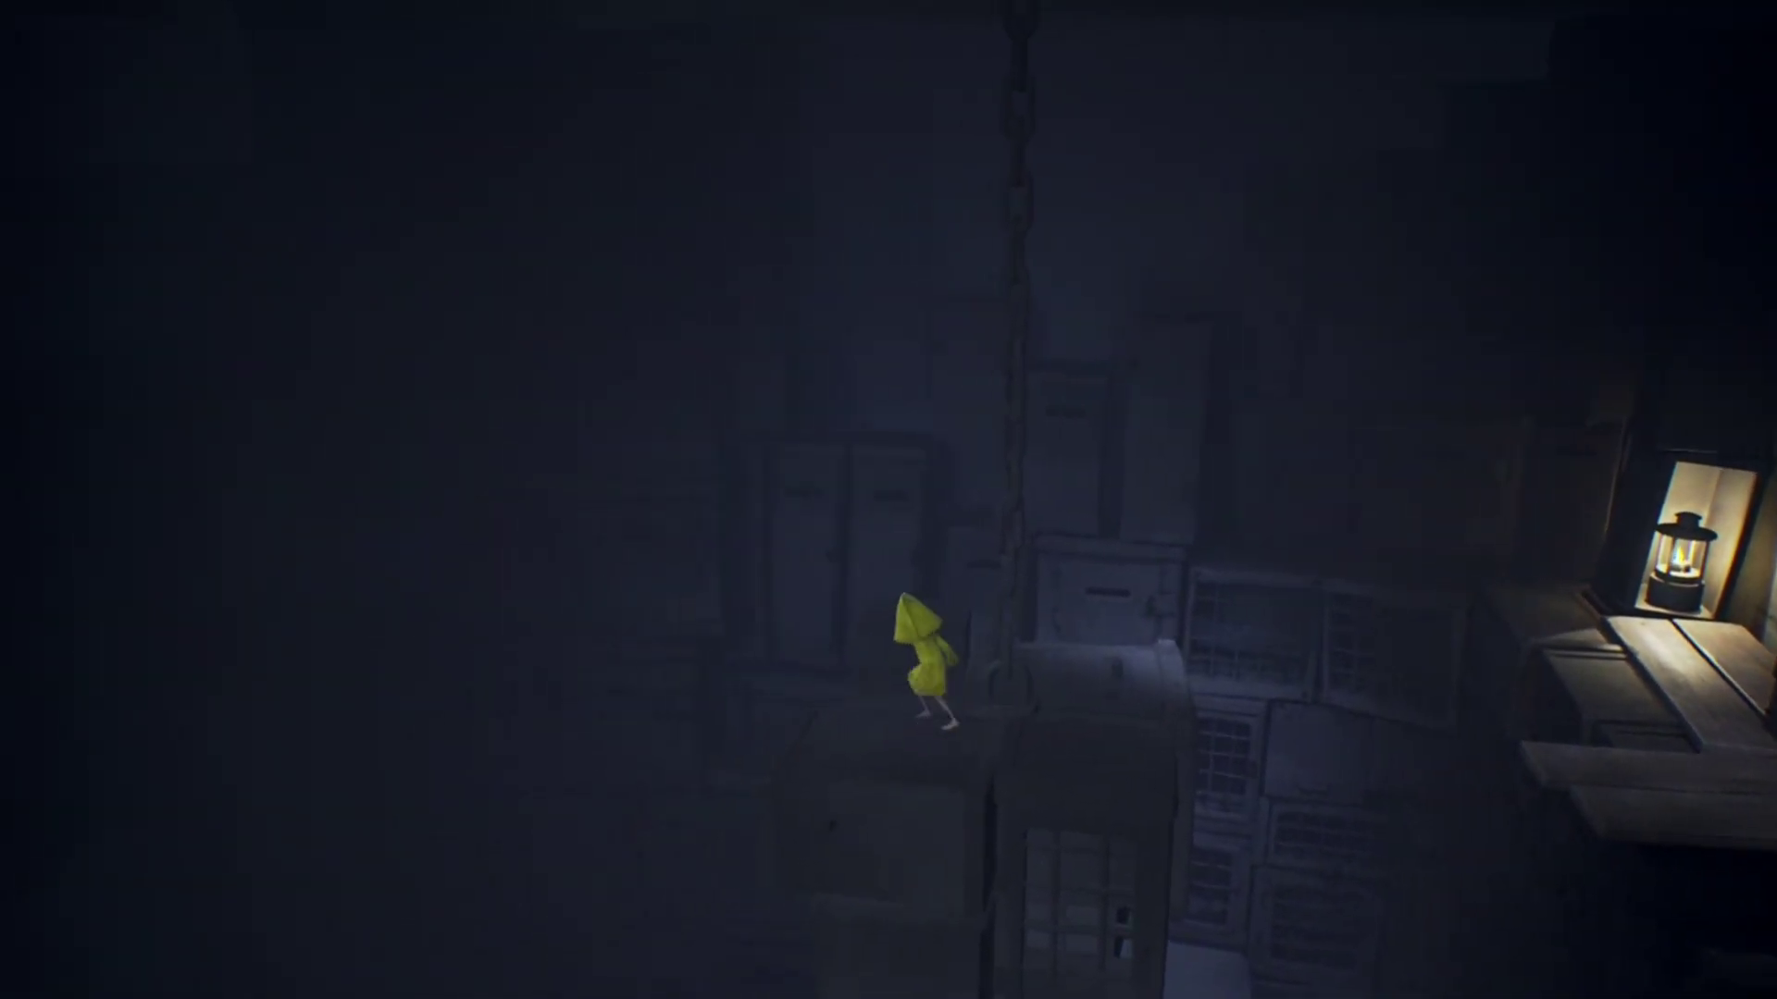
key(d)
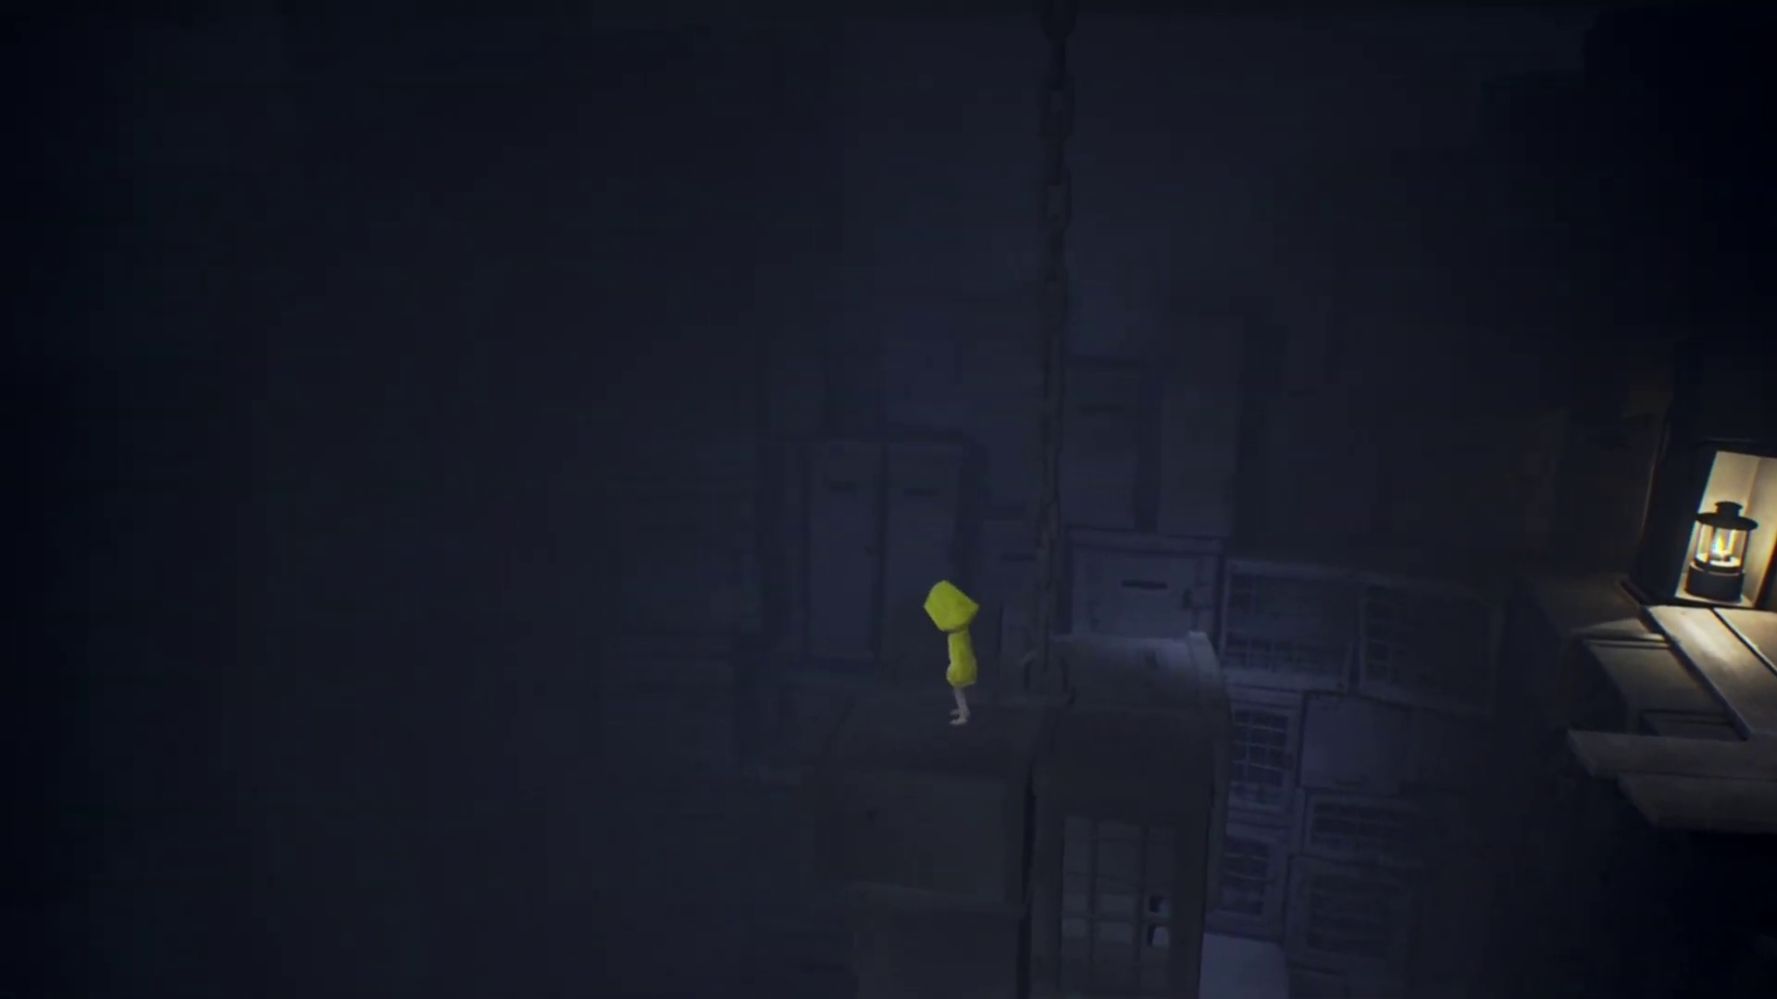
key(d)
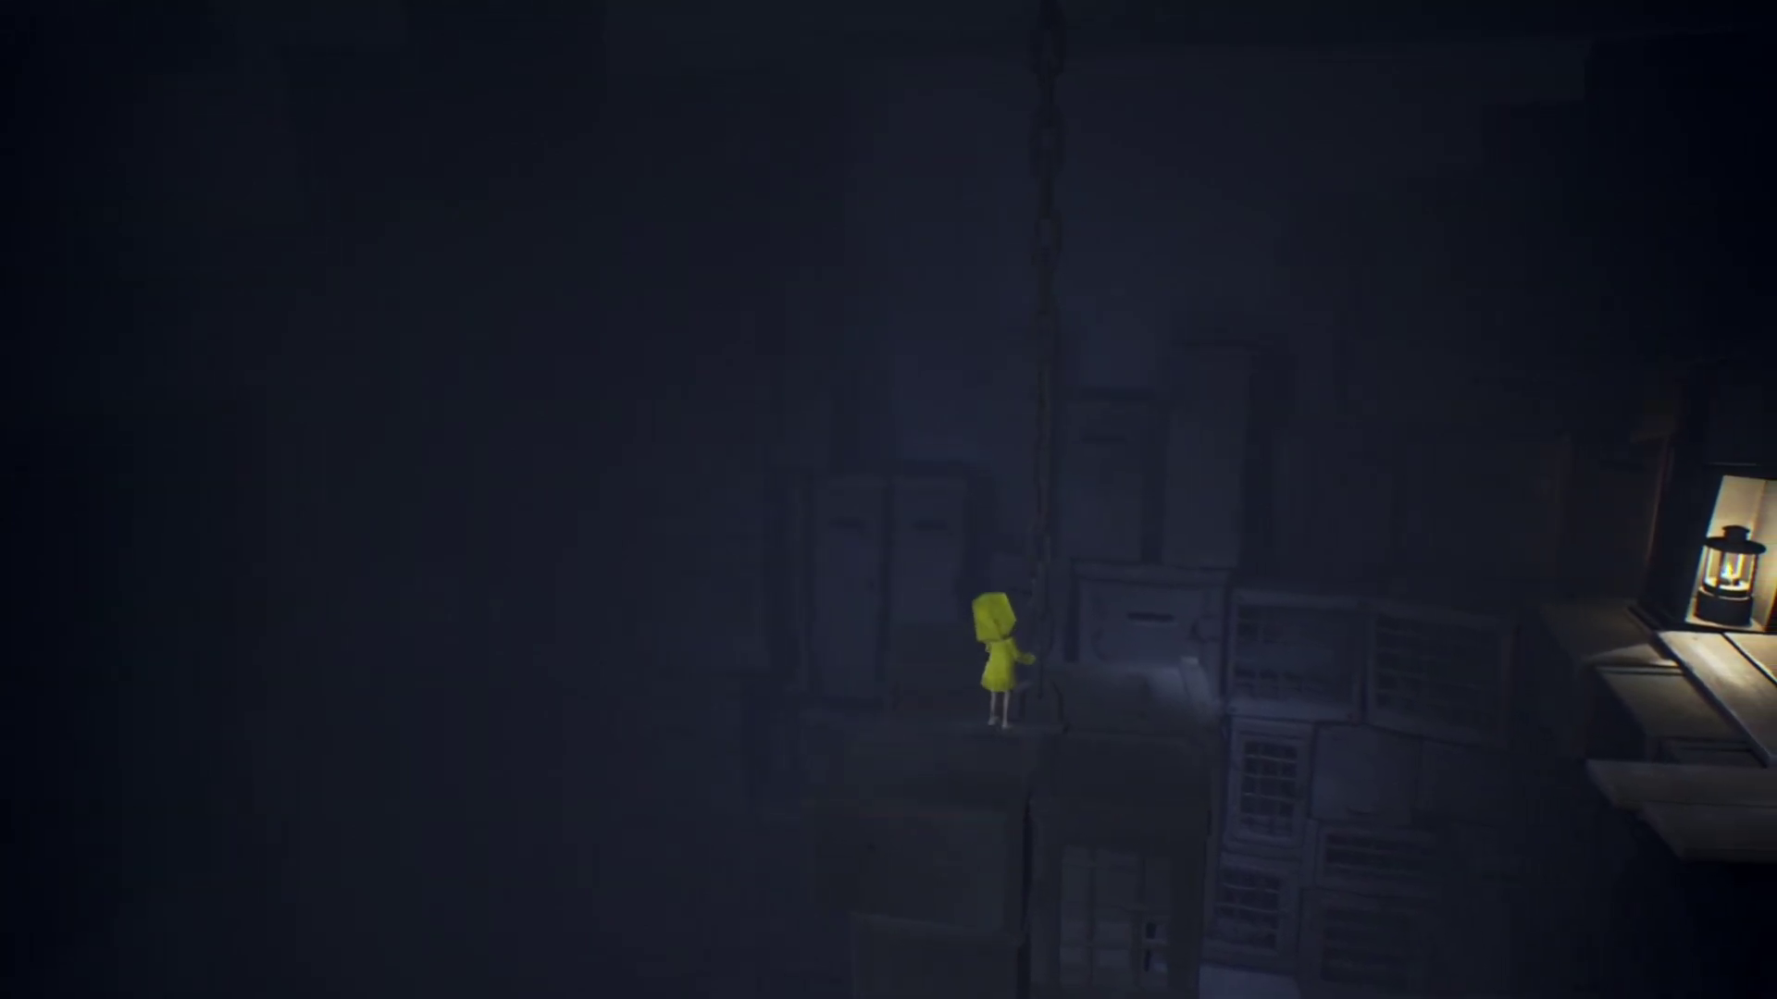
- Climb the hanging chain toward the upper level
key(w)
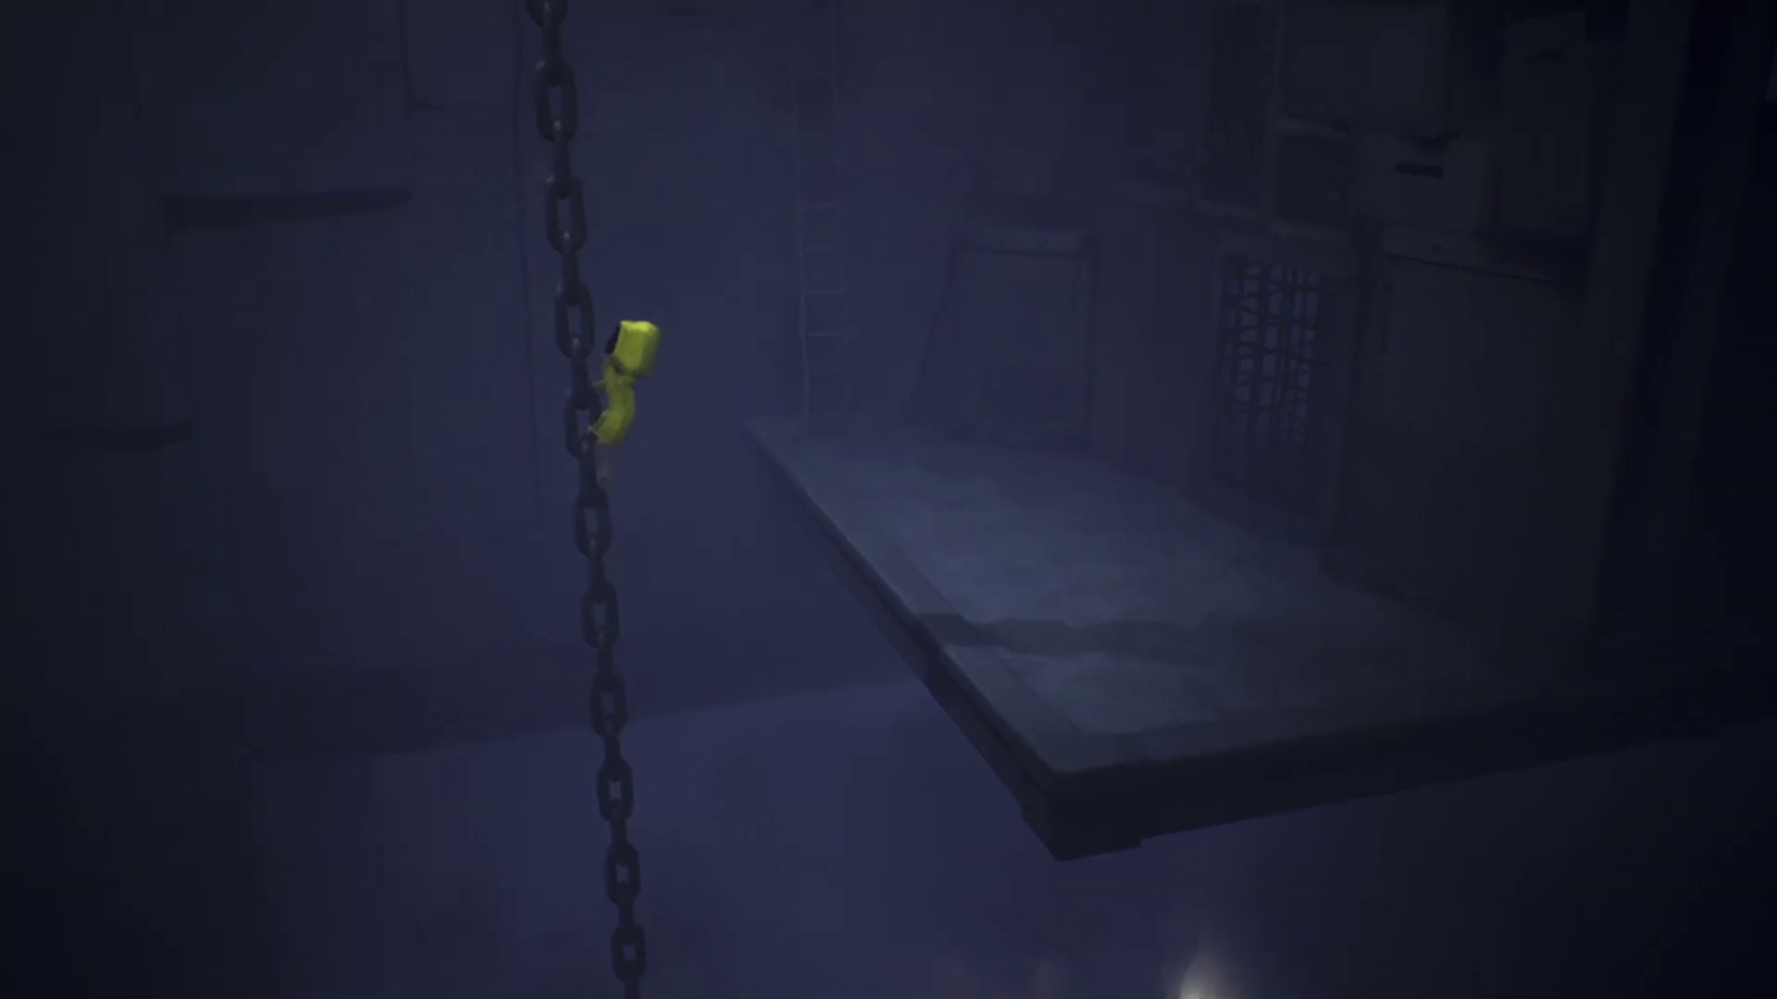
key(w)
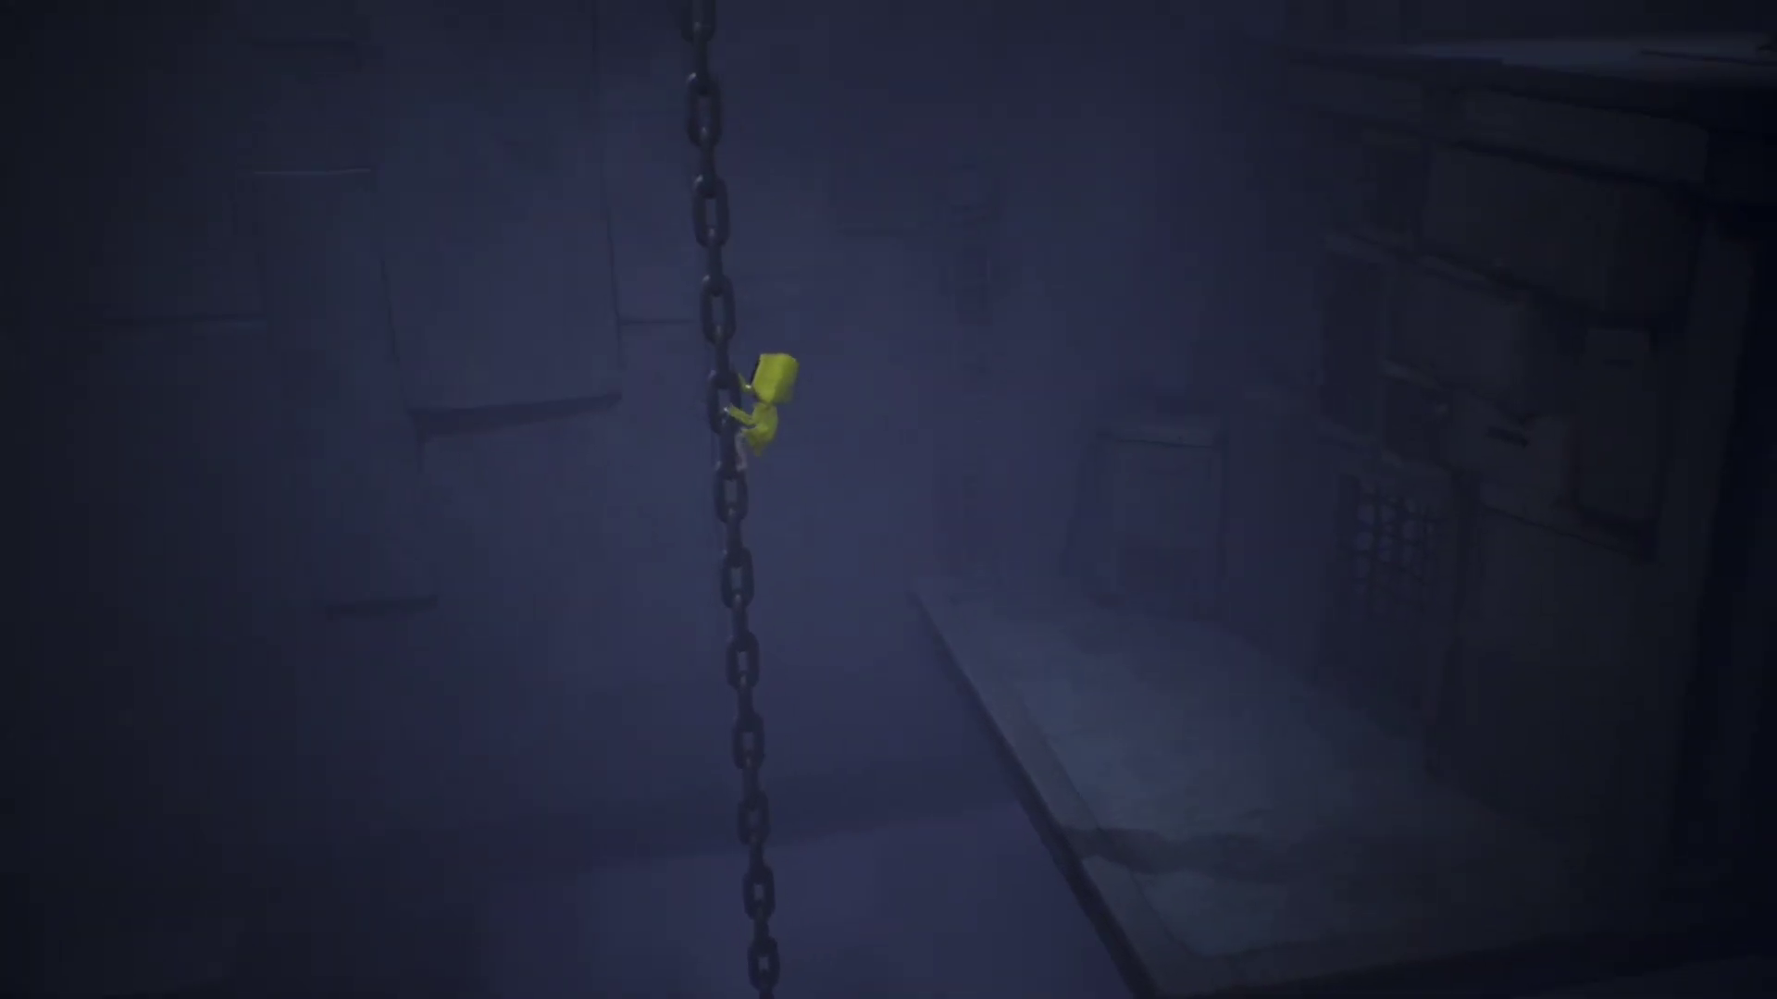
key(w)
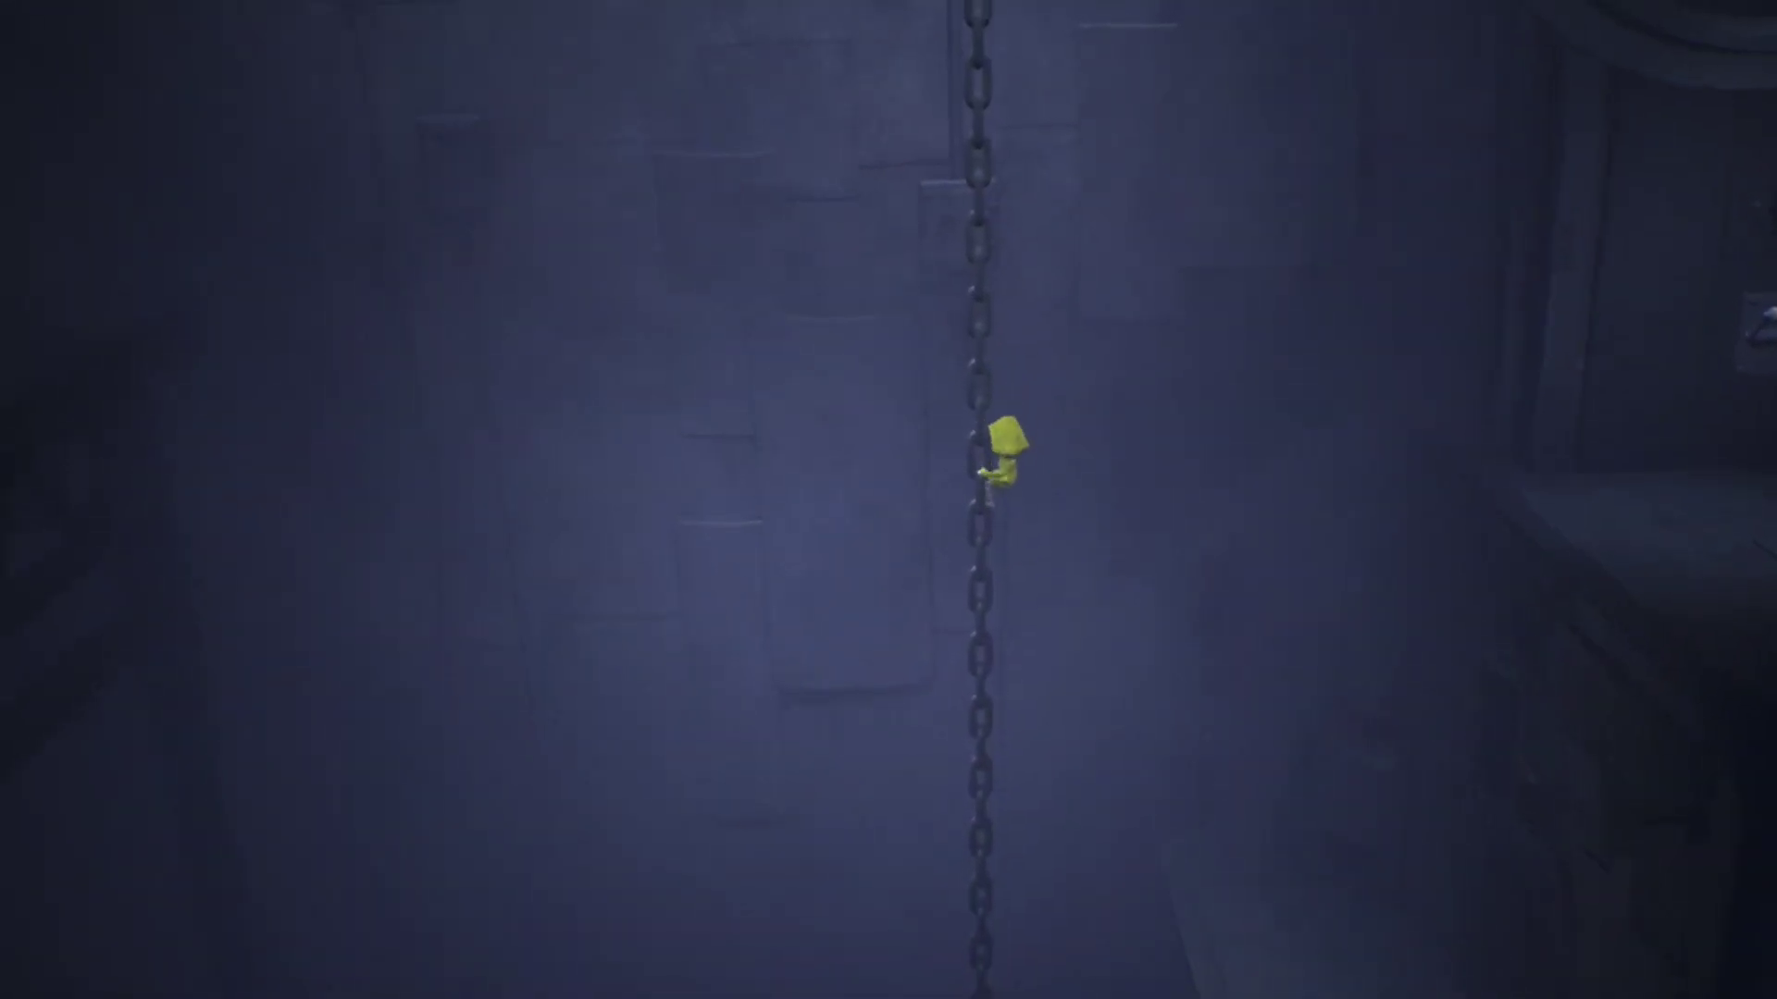
key(w)
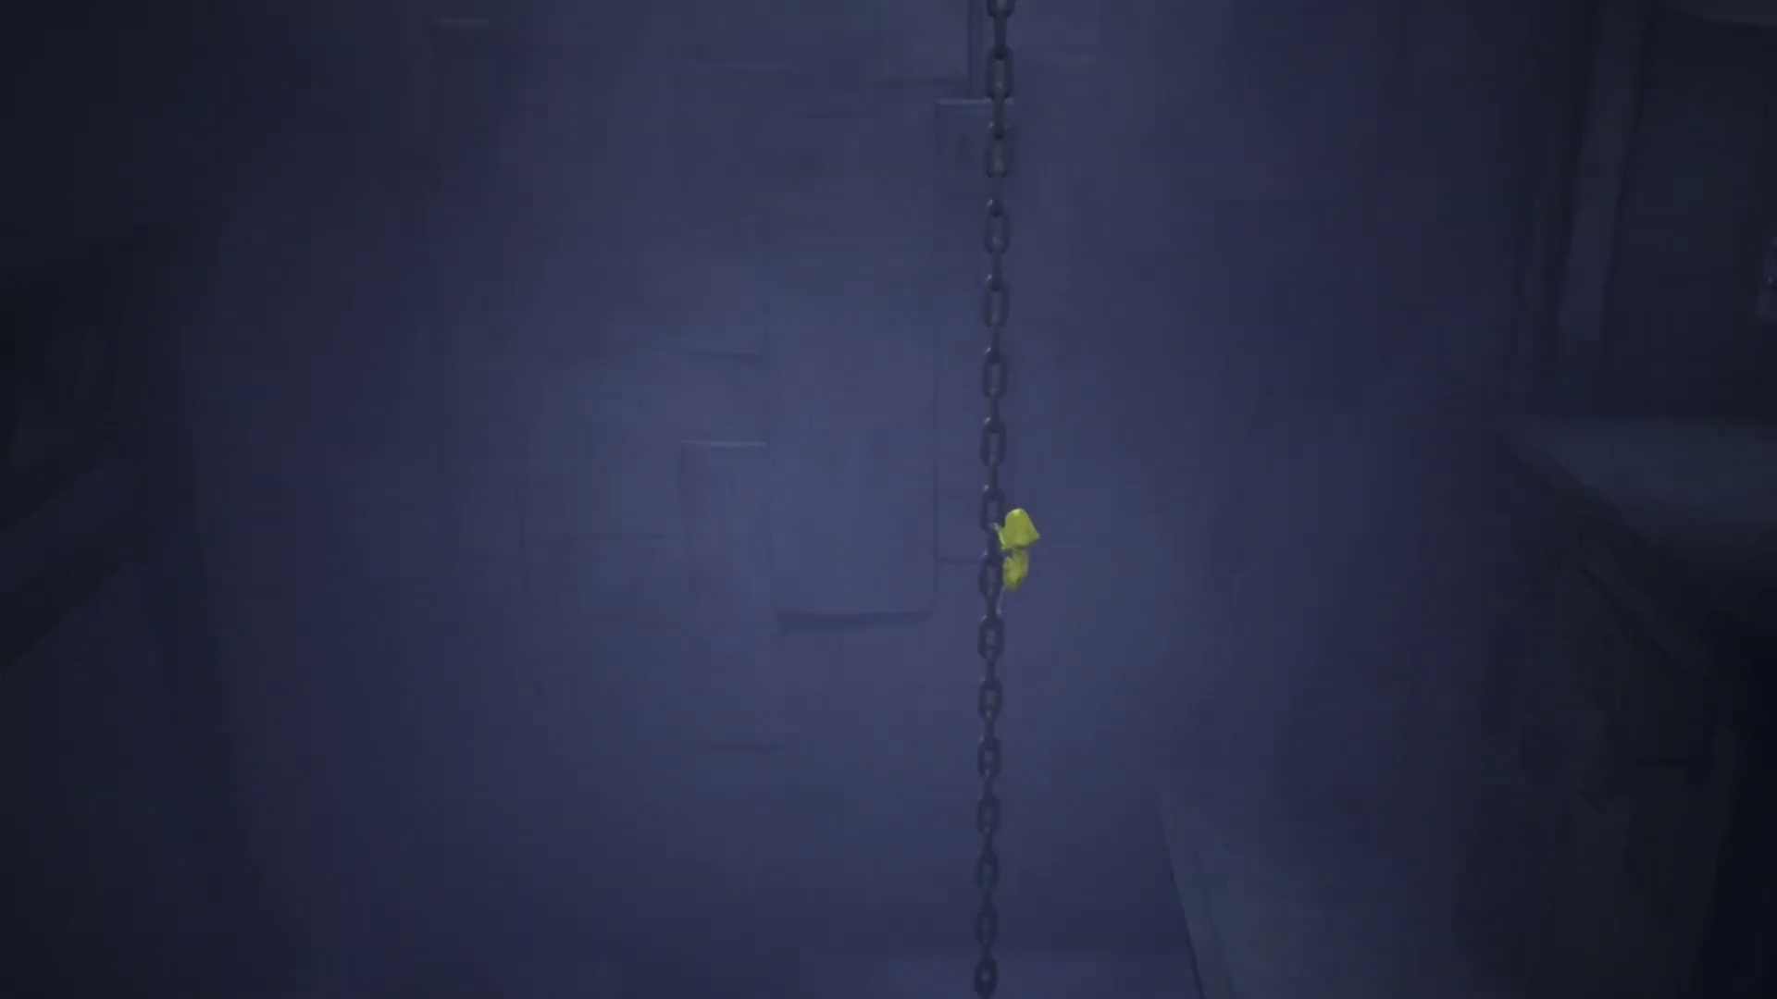
key(w)
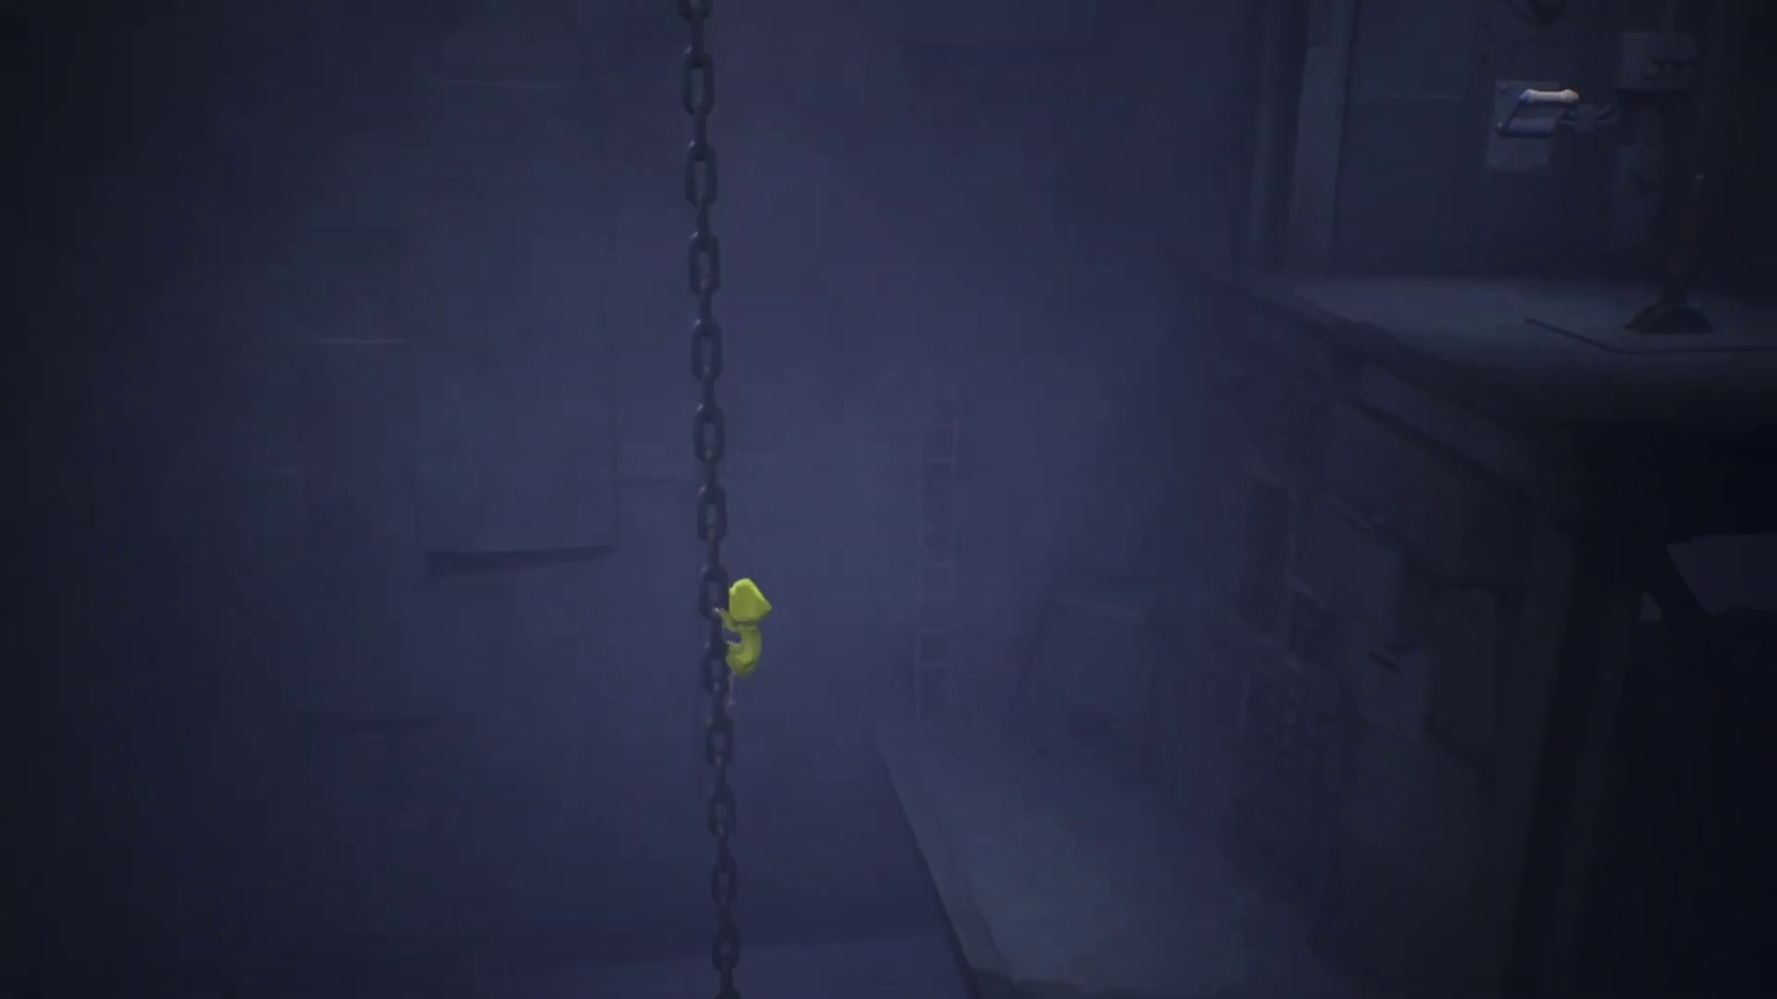
- Leap from the chain to the platform and climb the wall grate onto the lever ledge
key(space)
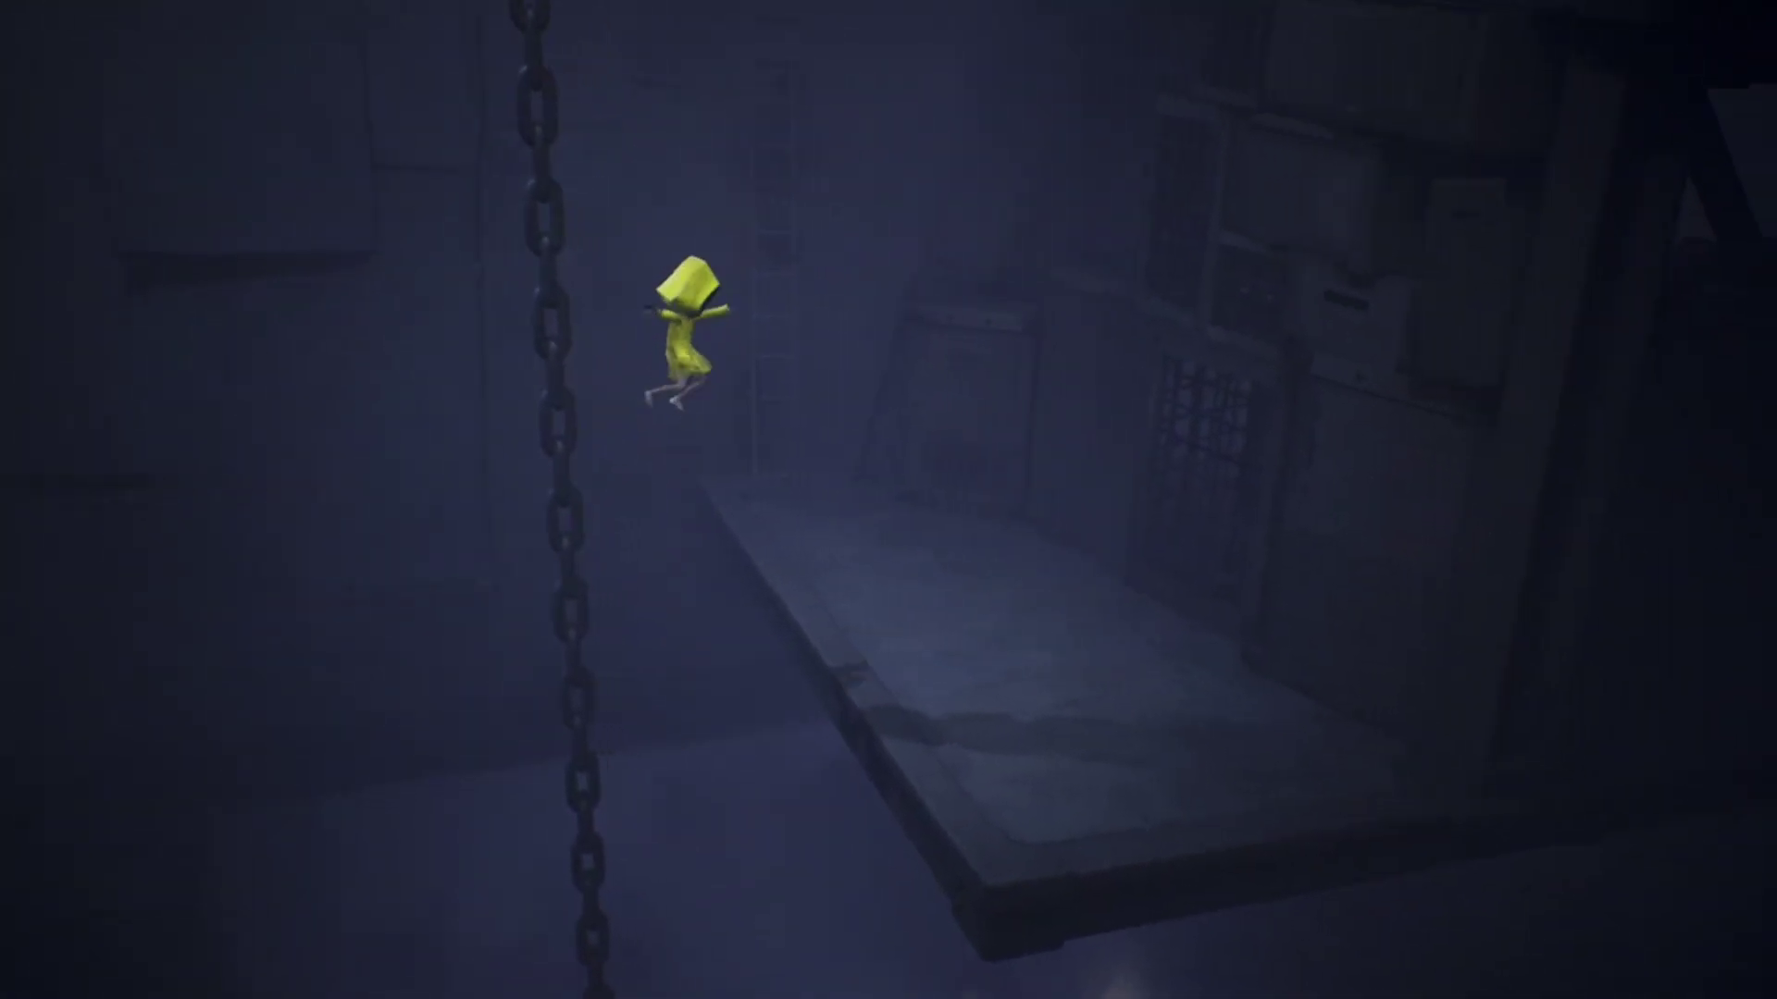
key(d)
key(w)
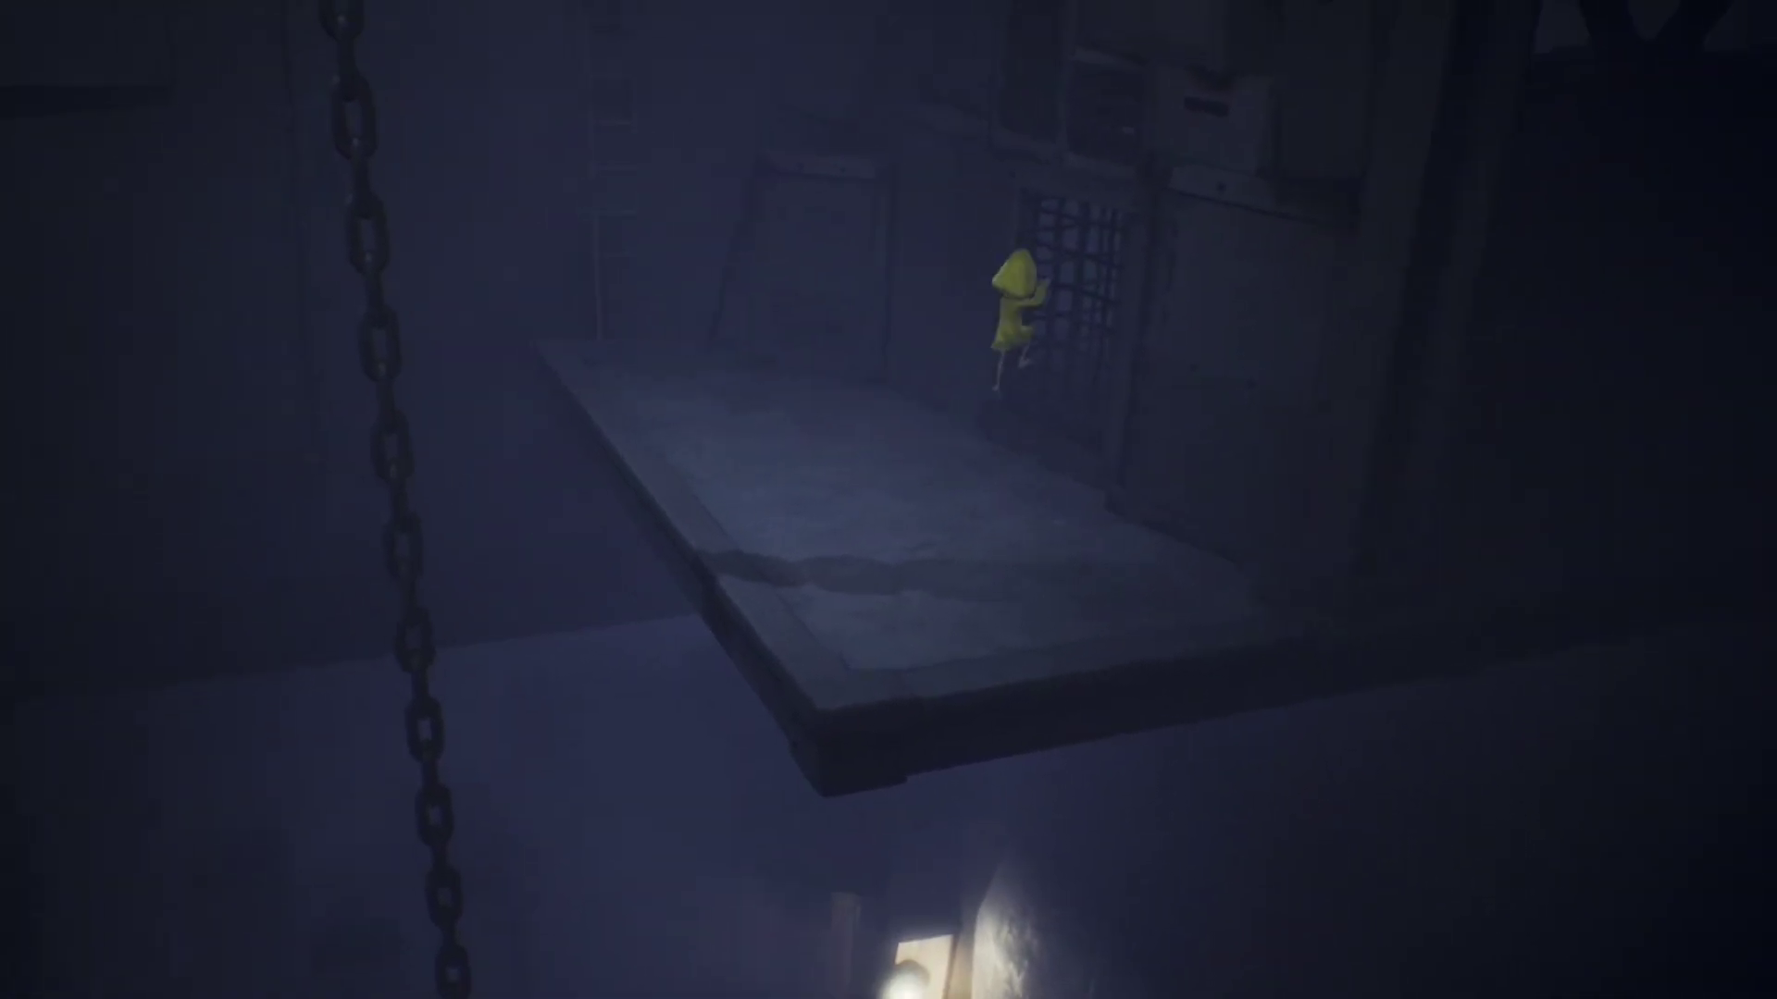
key(w)
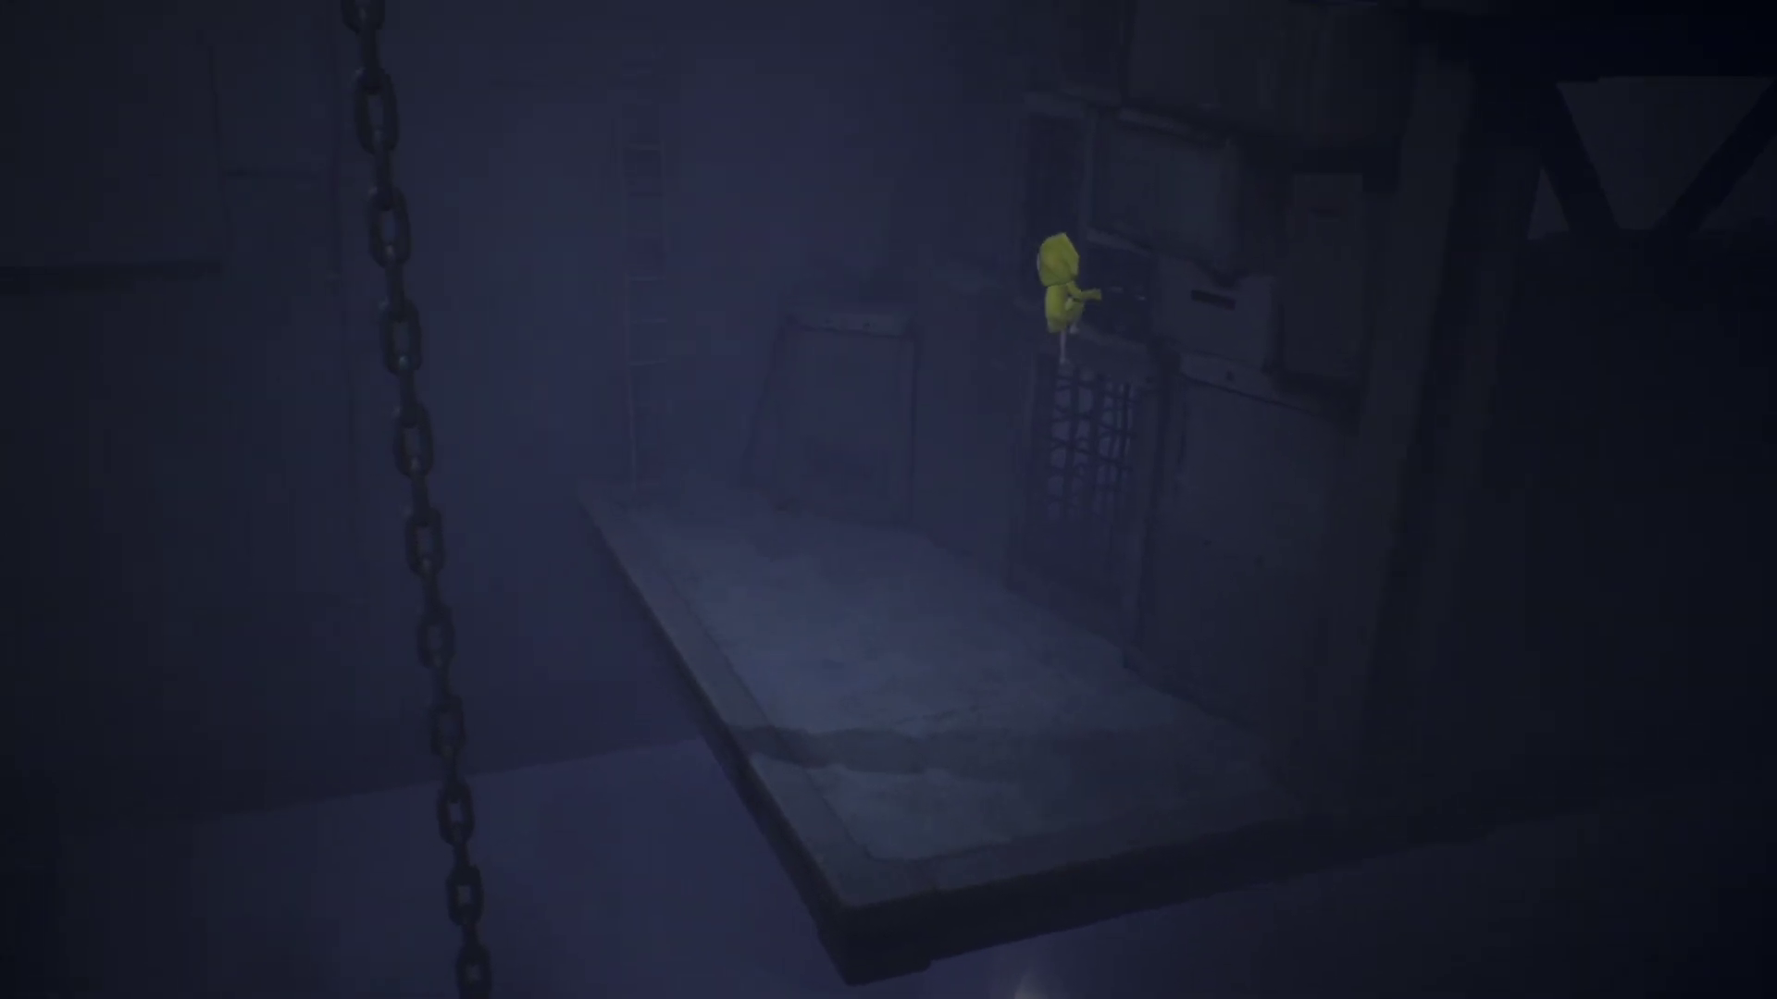
key(w)
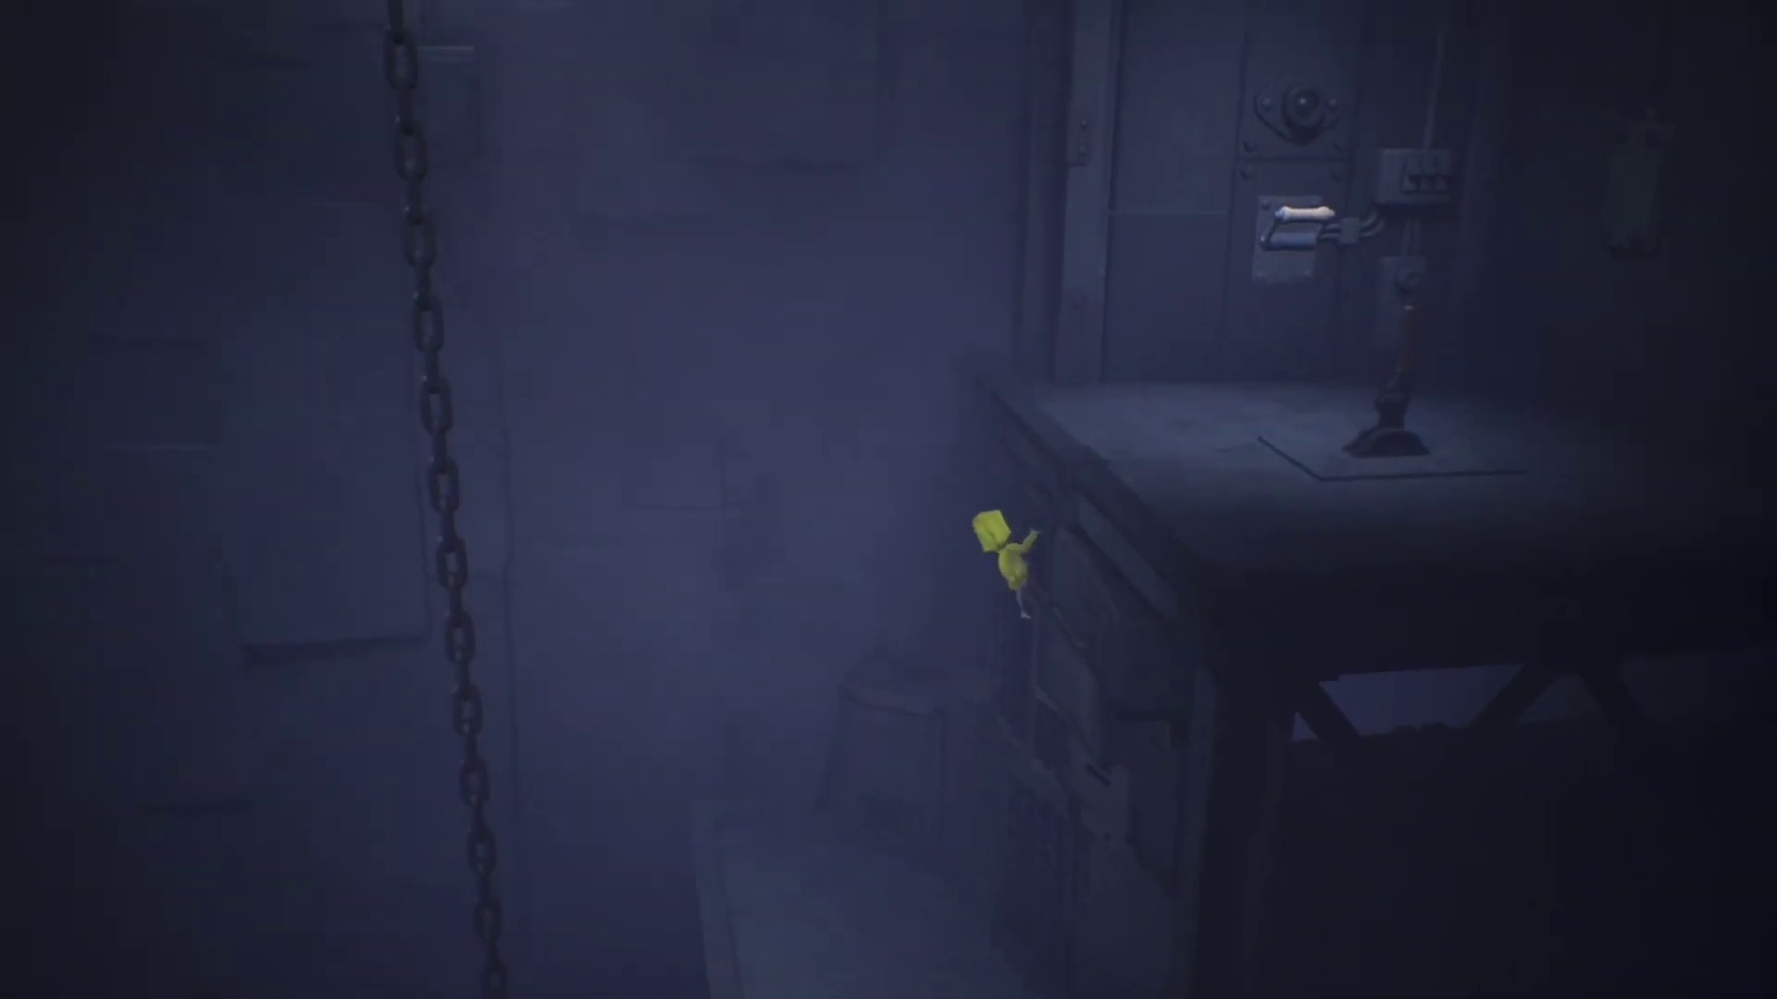
key(w)
key(d)
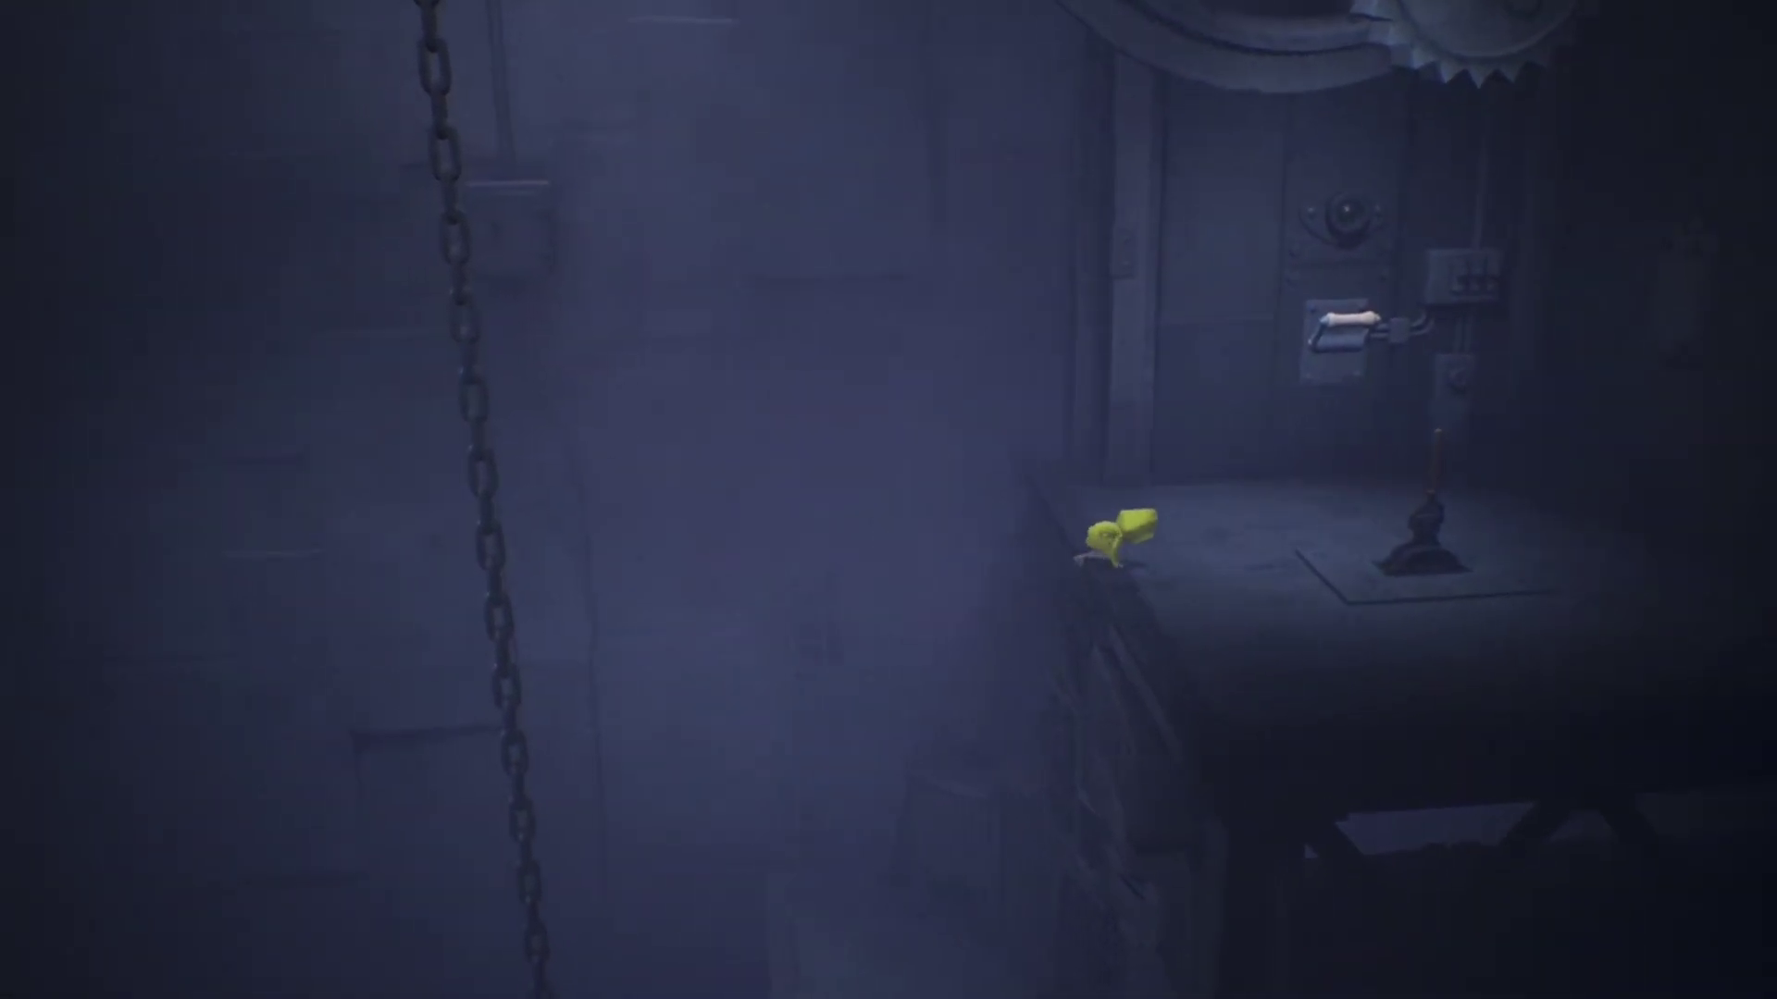
- Pause the game, view the controller layout in Settings, and return to the pause menu
key(Escape)
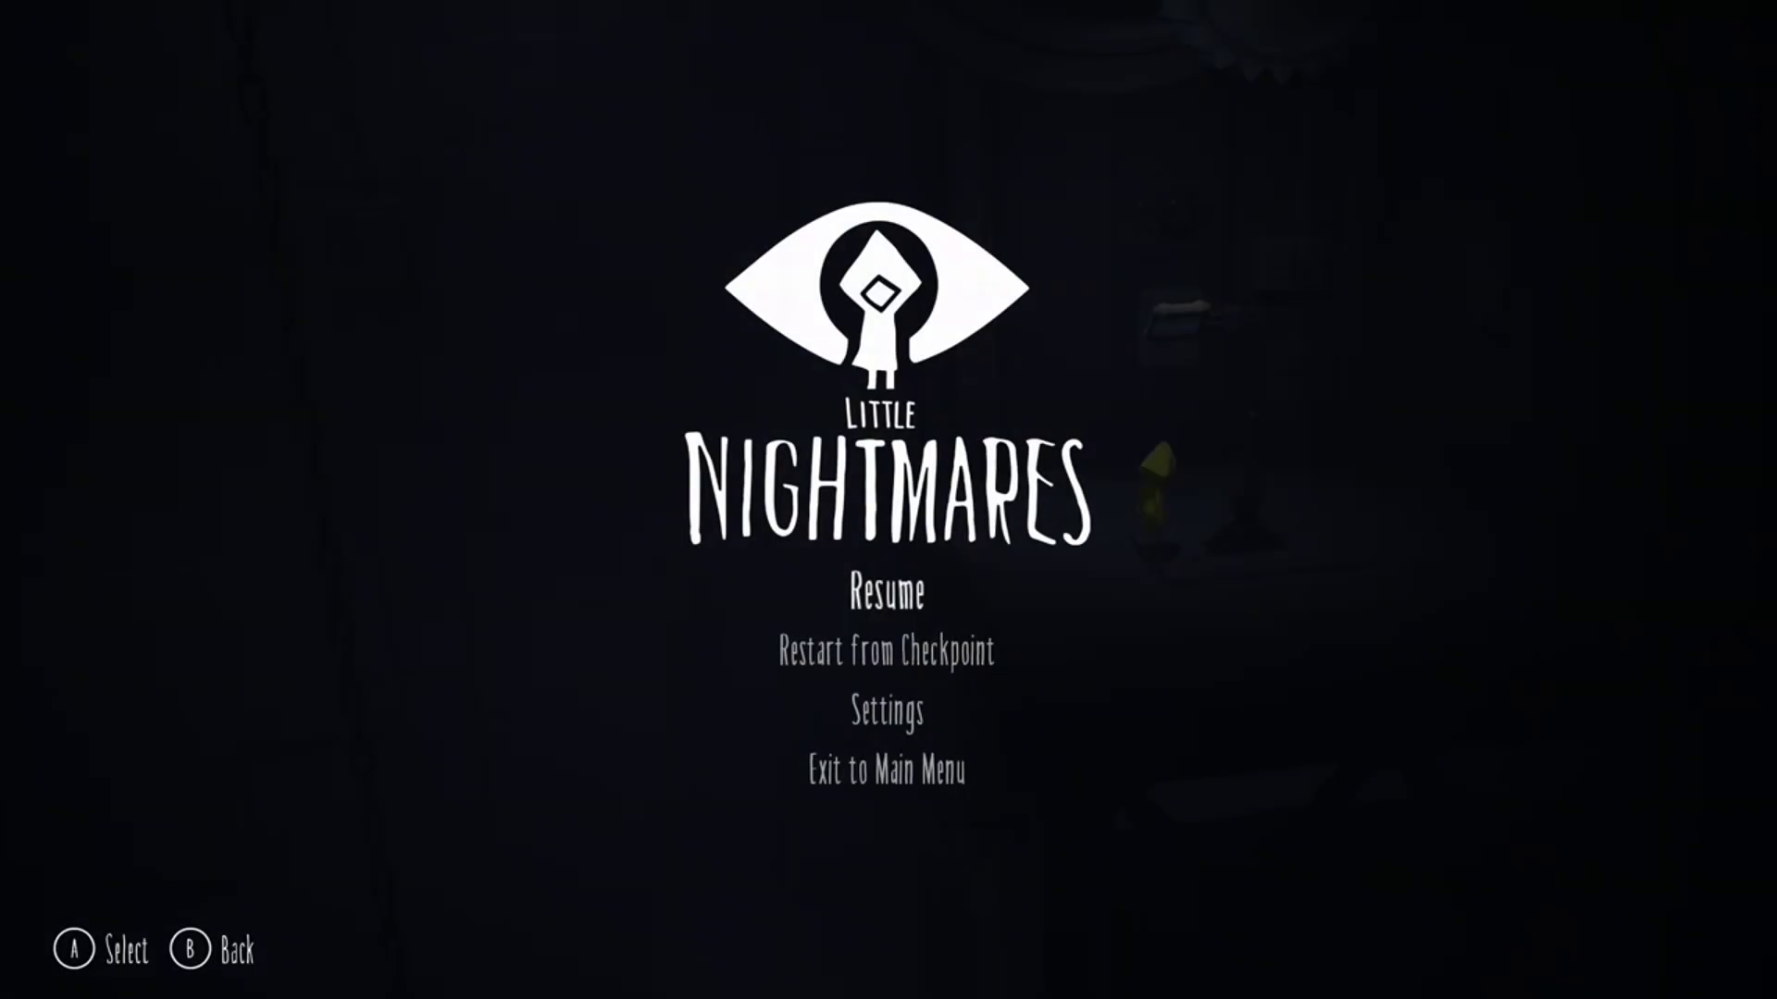
key(Down)
key(Return)
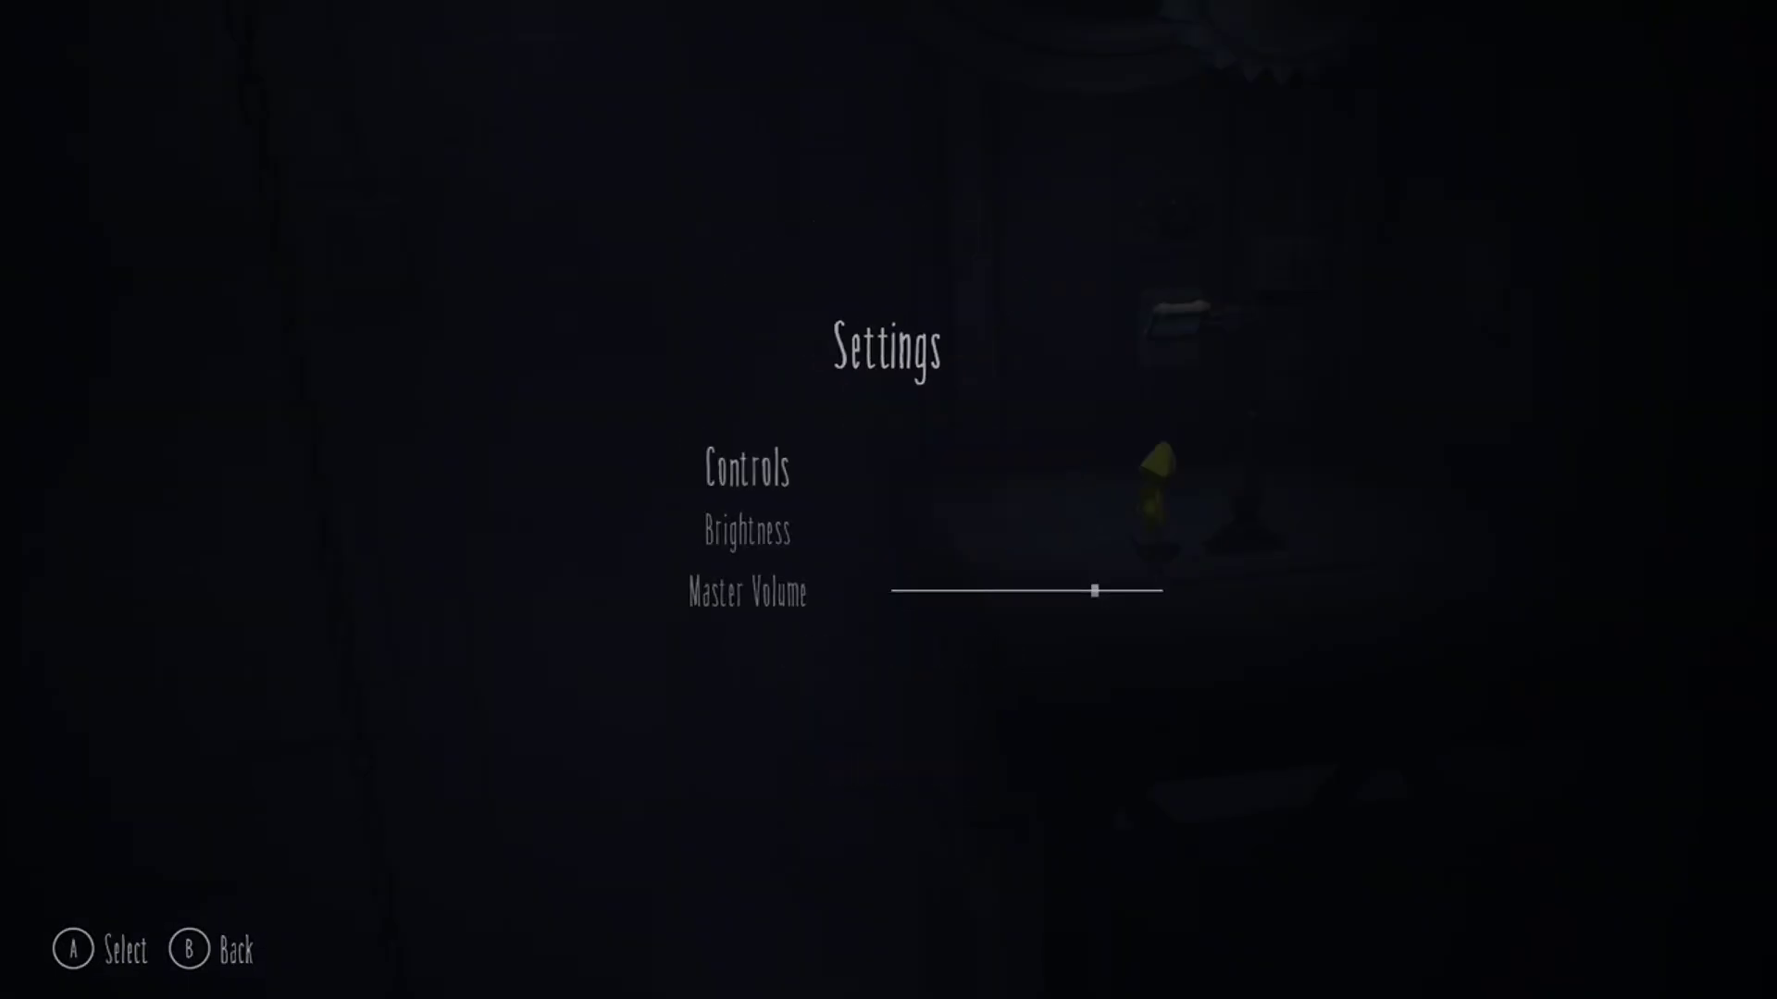
key(Return)
key(Escape)
key(Escape)
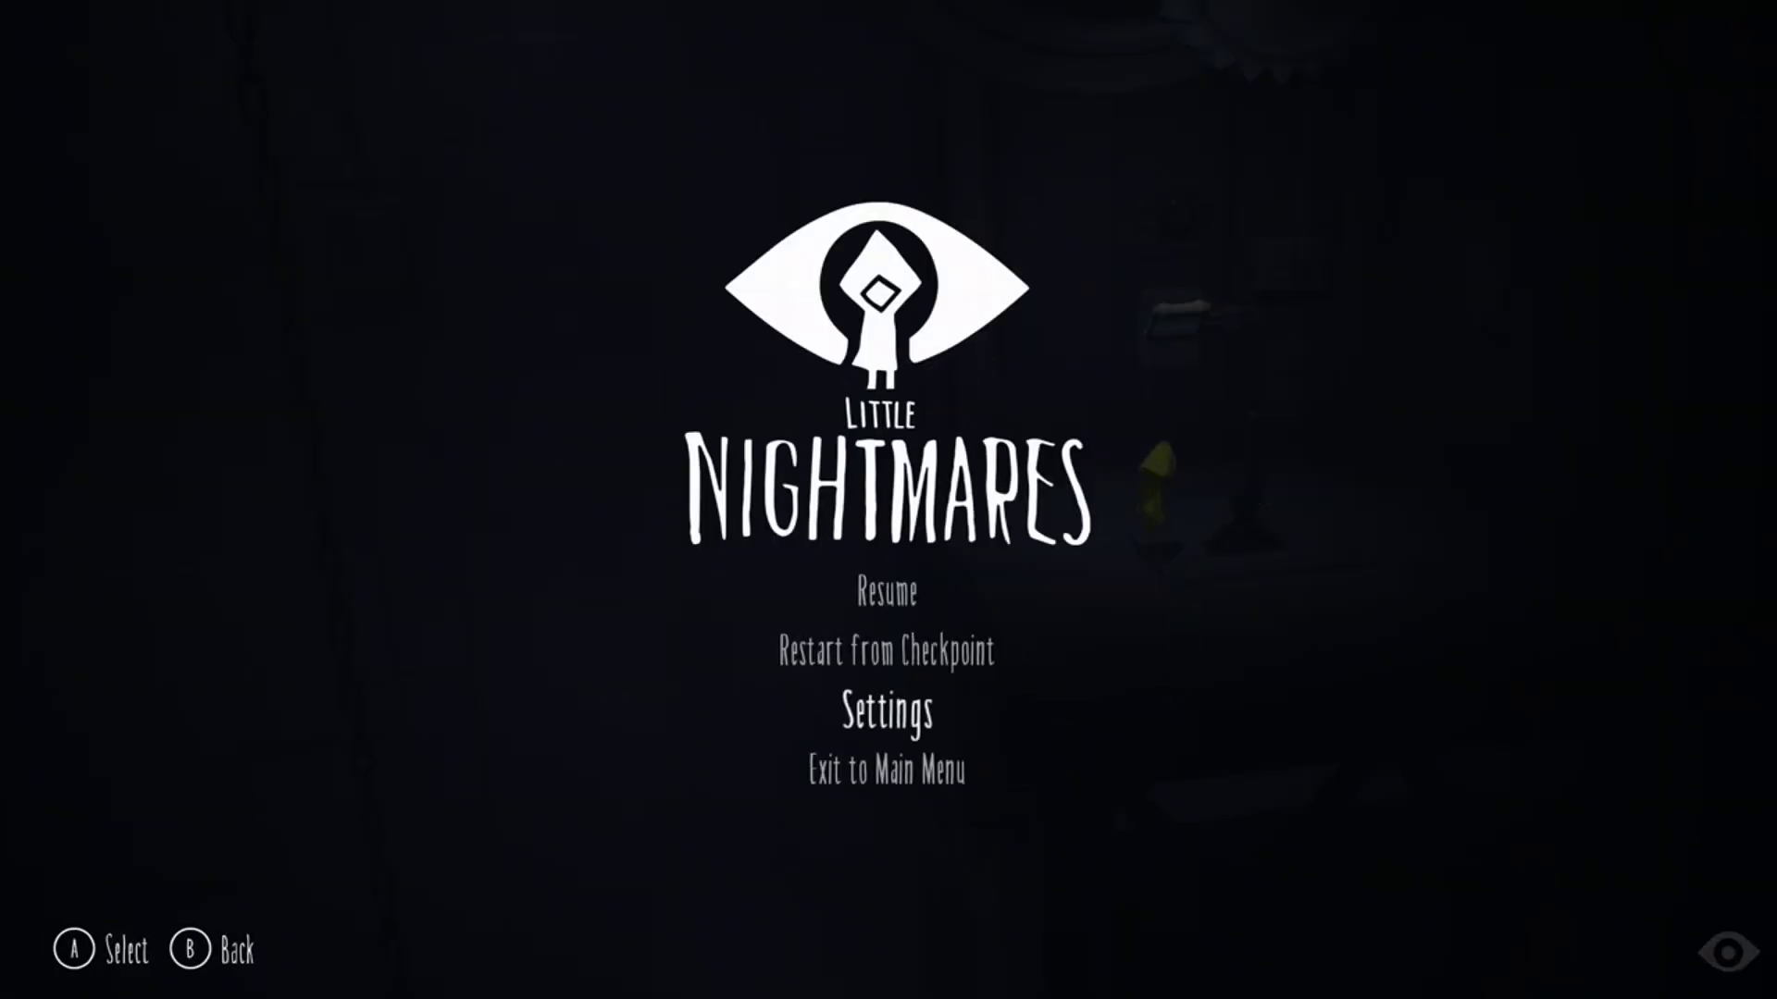
- Restart from the checkpoint, ride the swinging crate, and leap onto the lit left platform
key(Return)
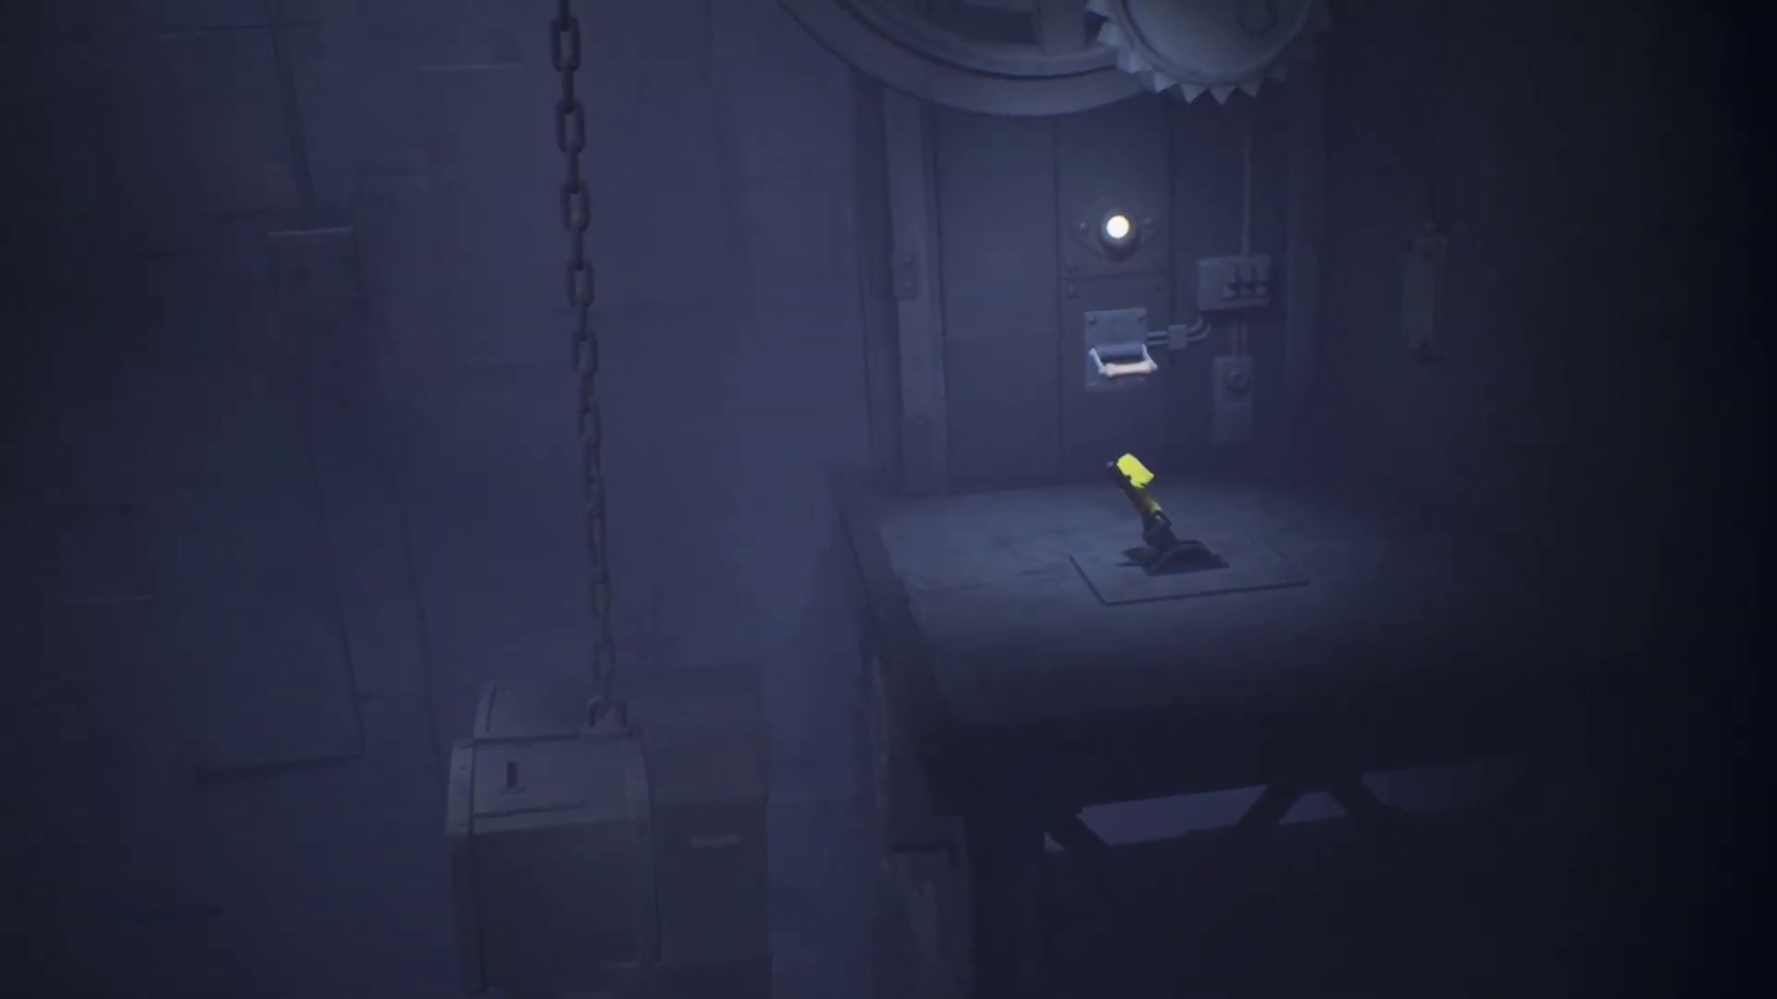
key(a)
key(space)
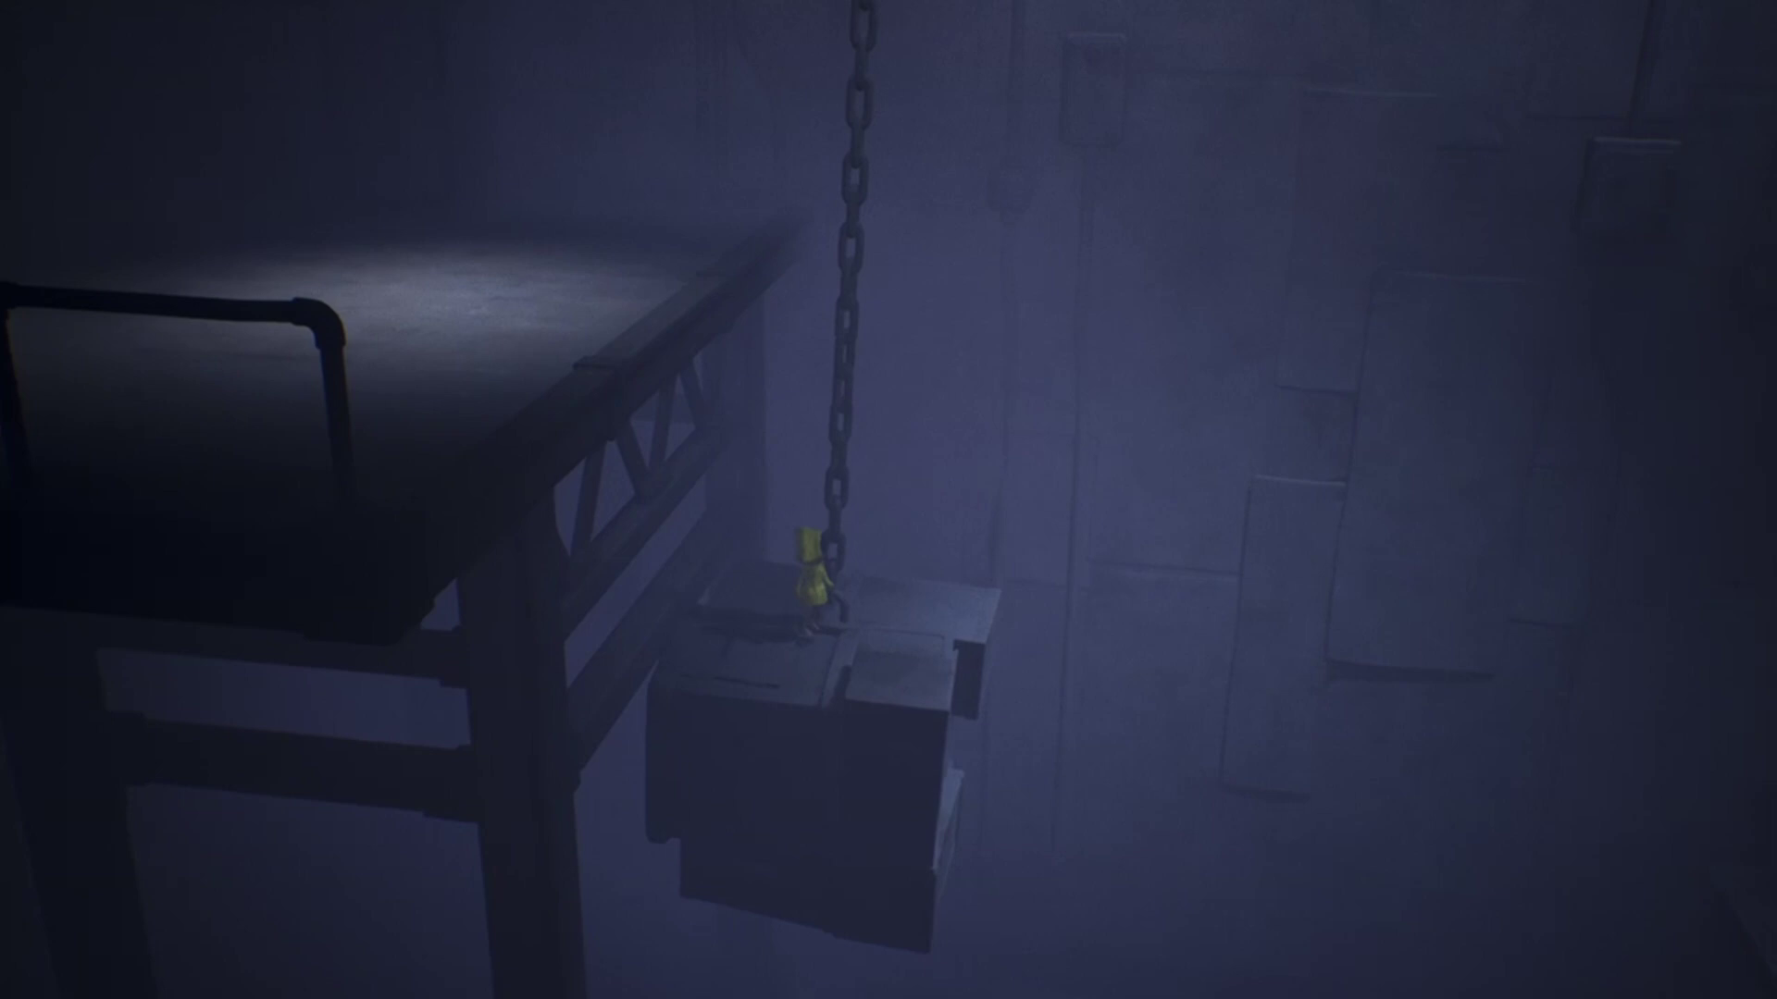
key(d)
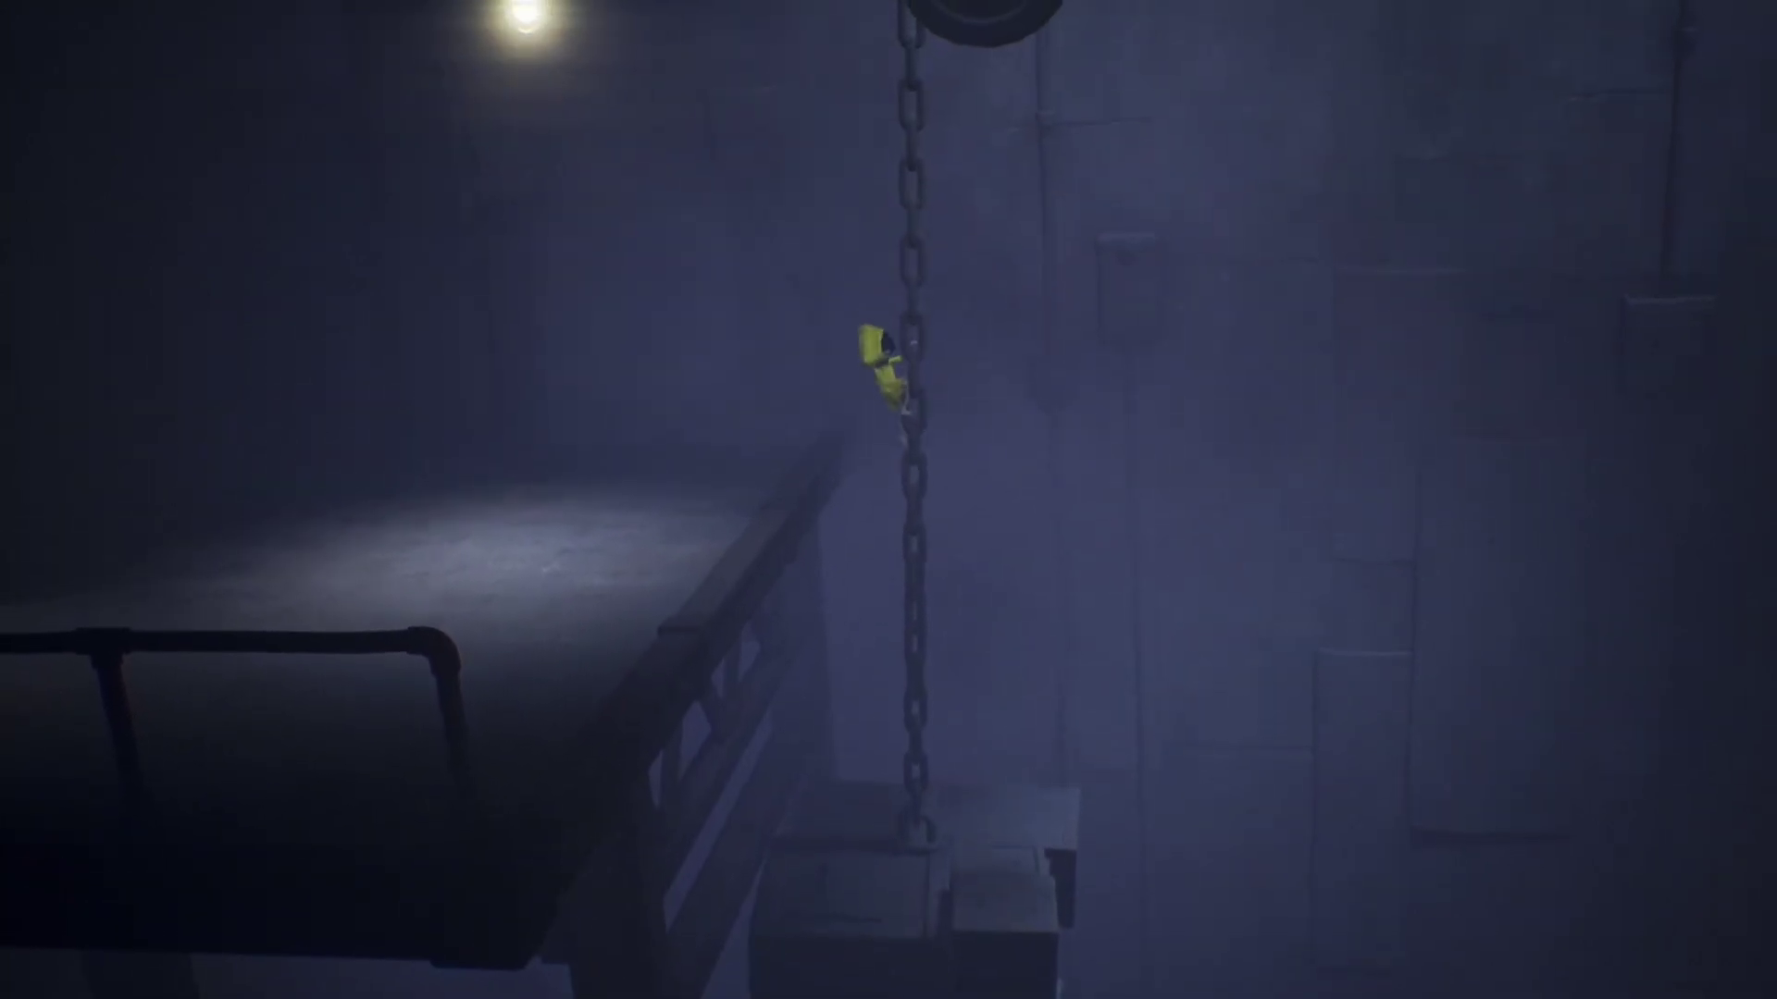
key(space)
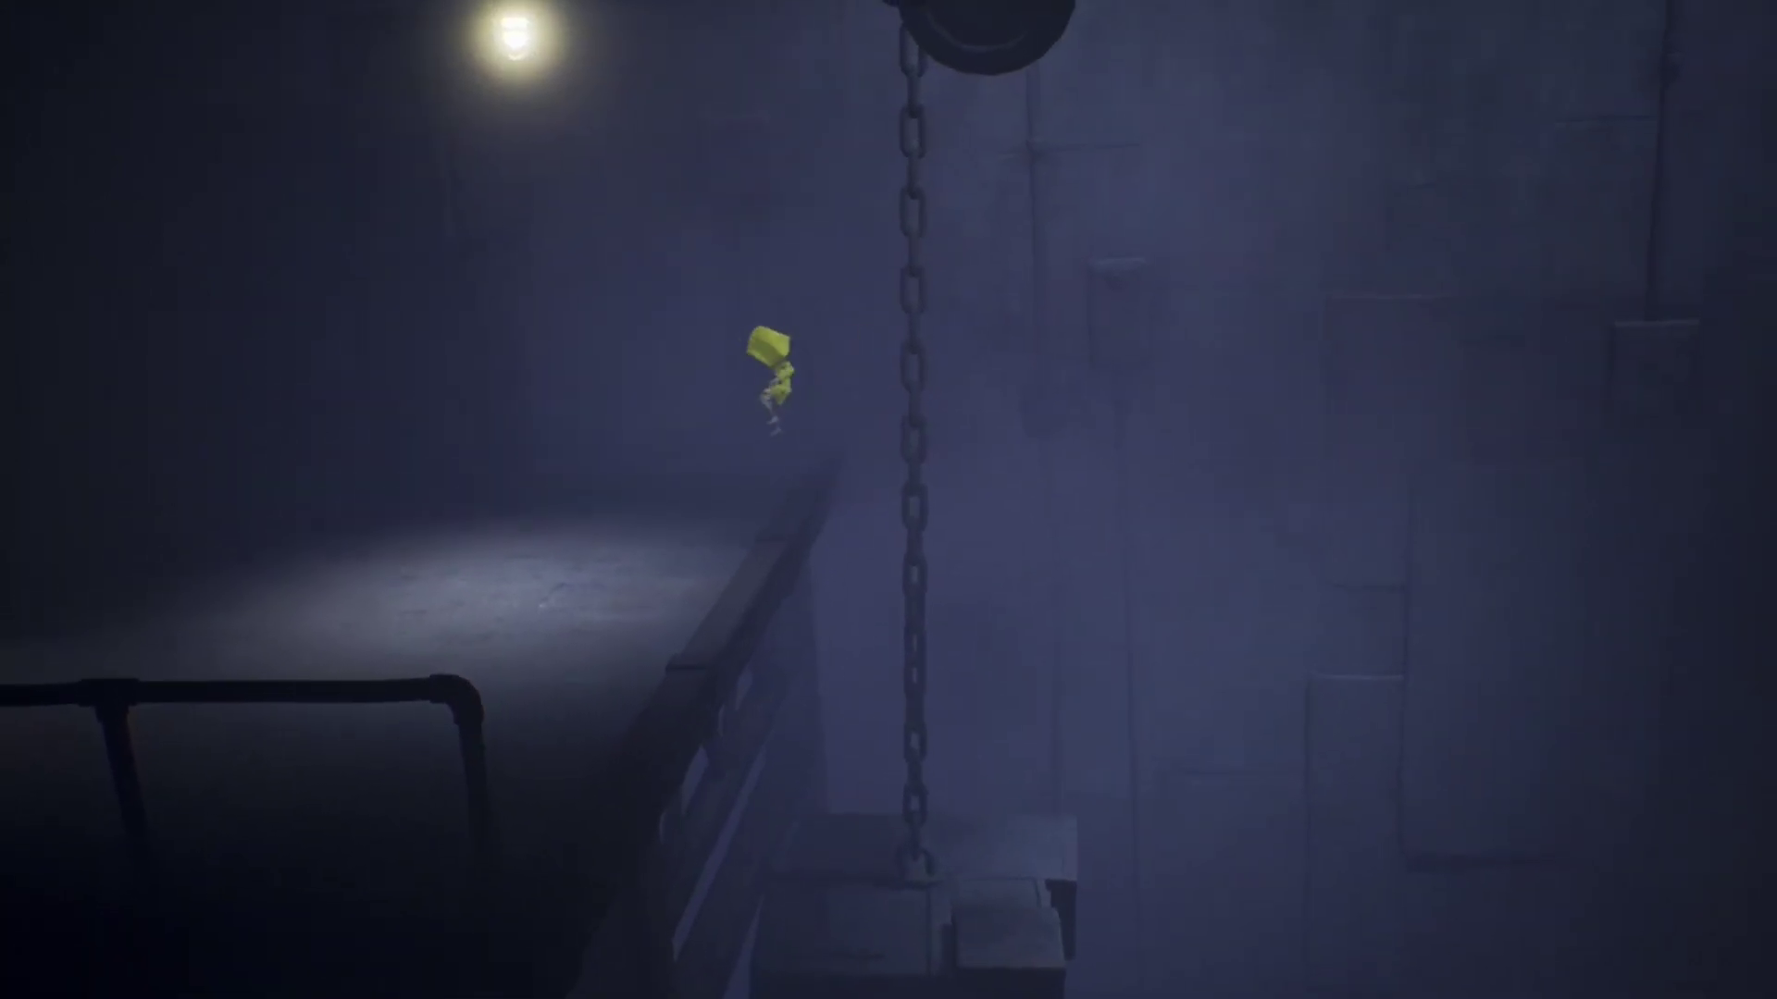
key(a)
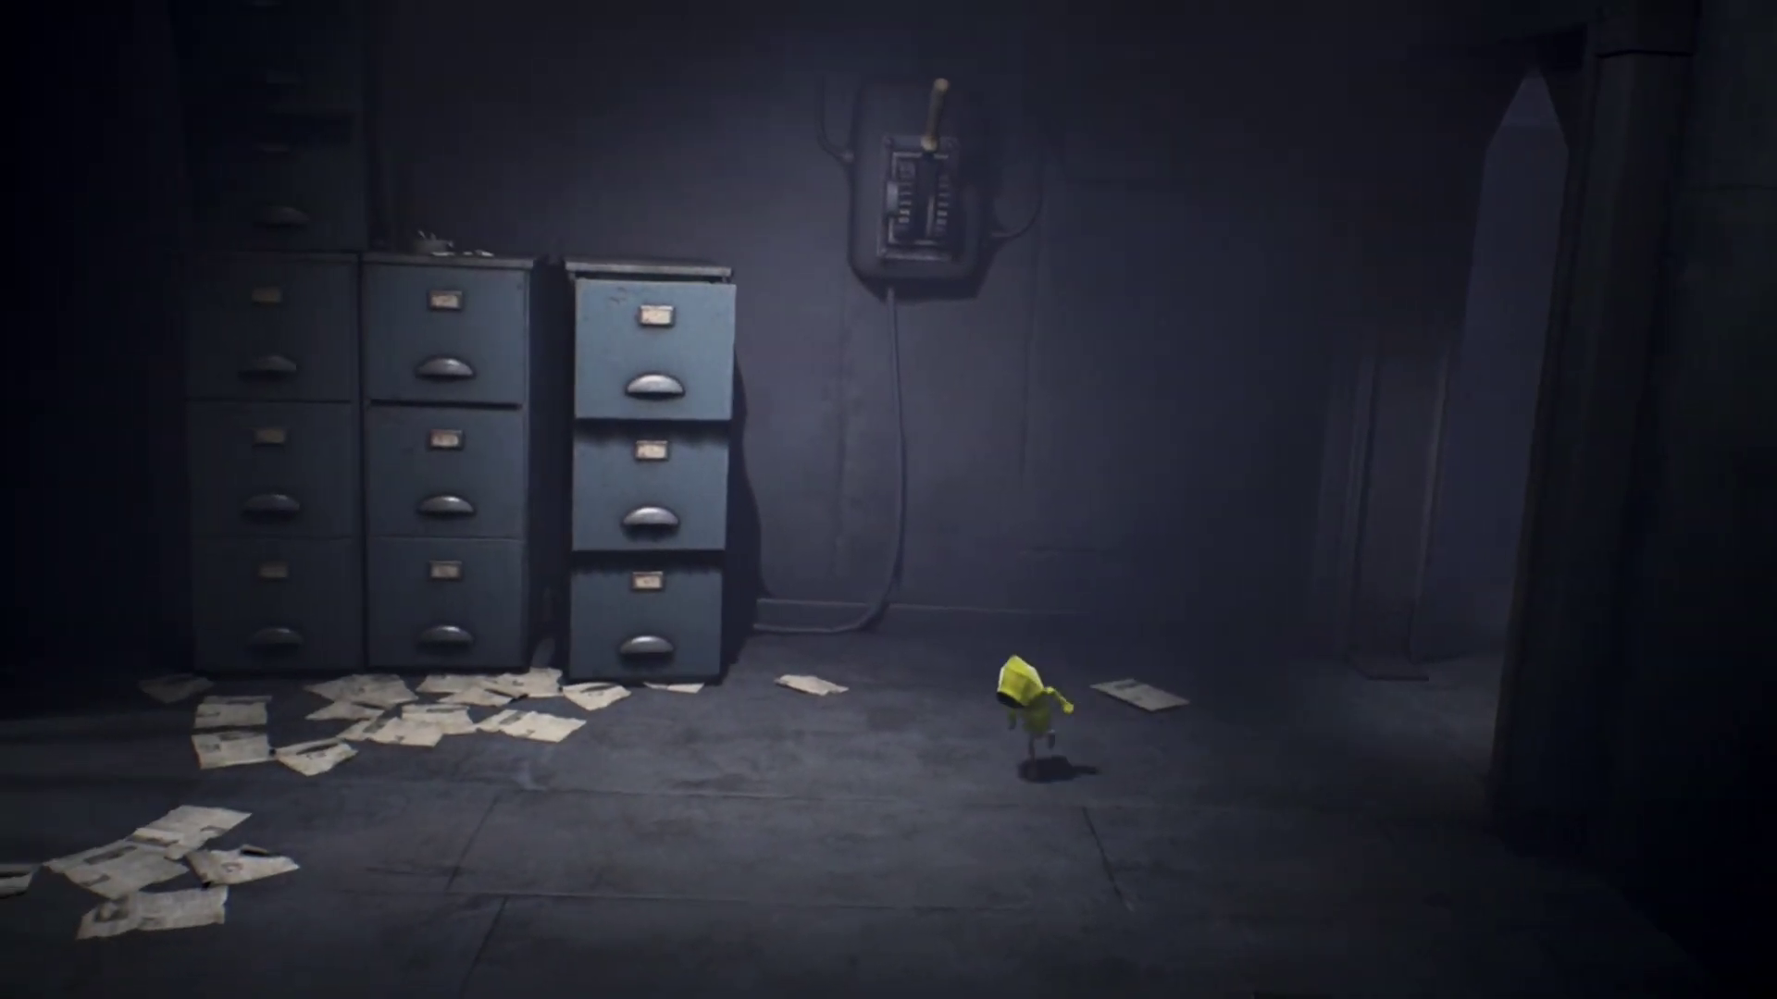
key(a)
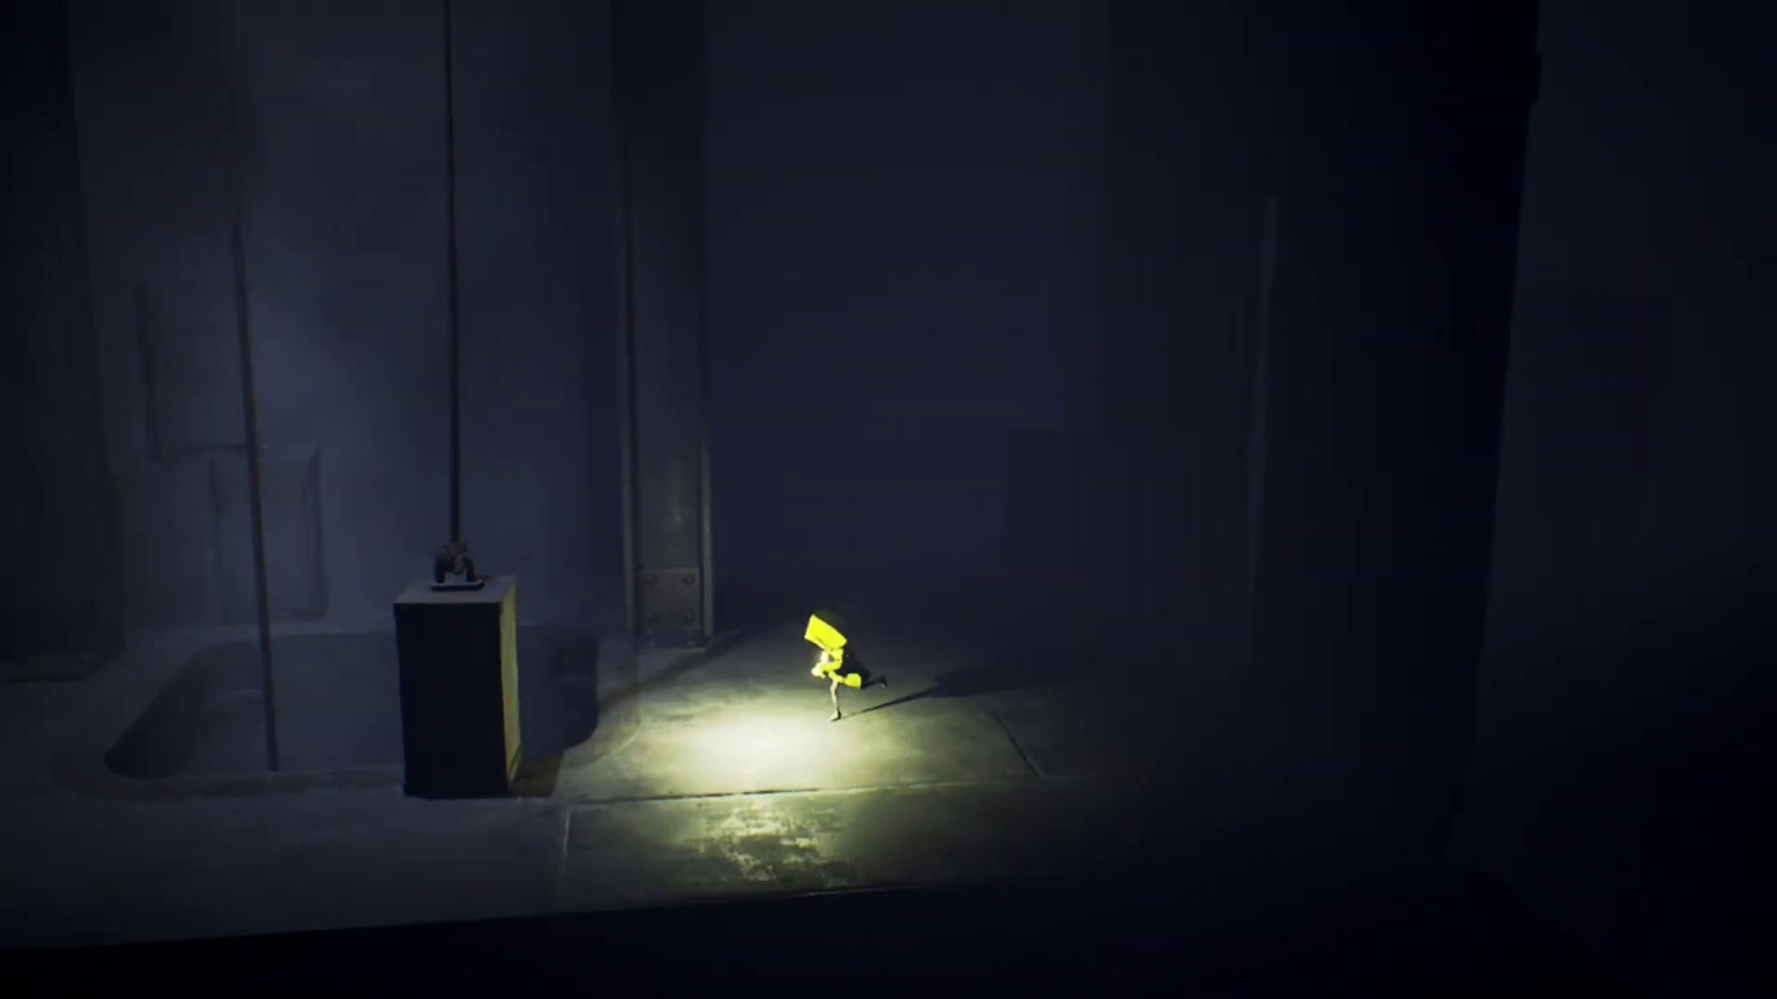
- Run left past the hanging crate to light the wall lantern, then head right past the pit
key(a)
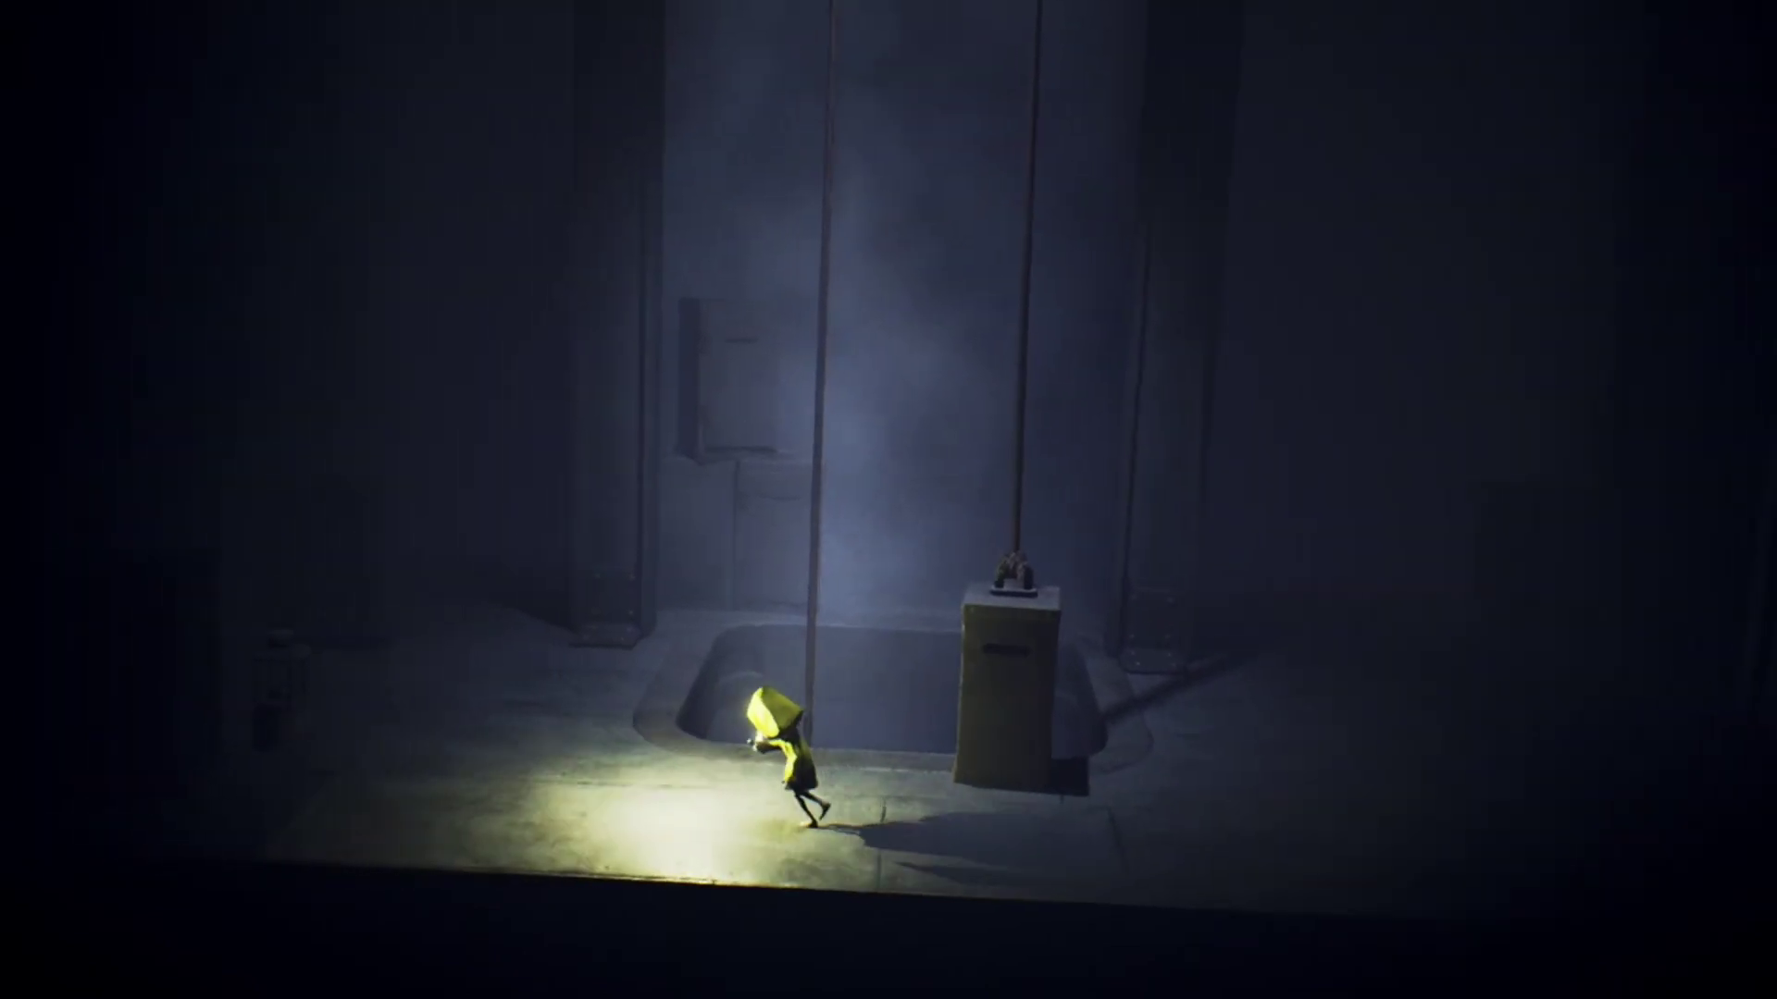
key(a)
key(a)
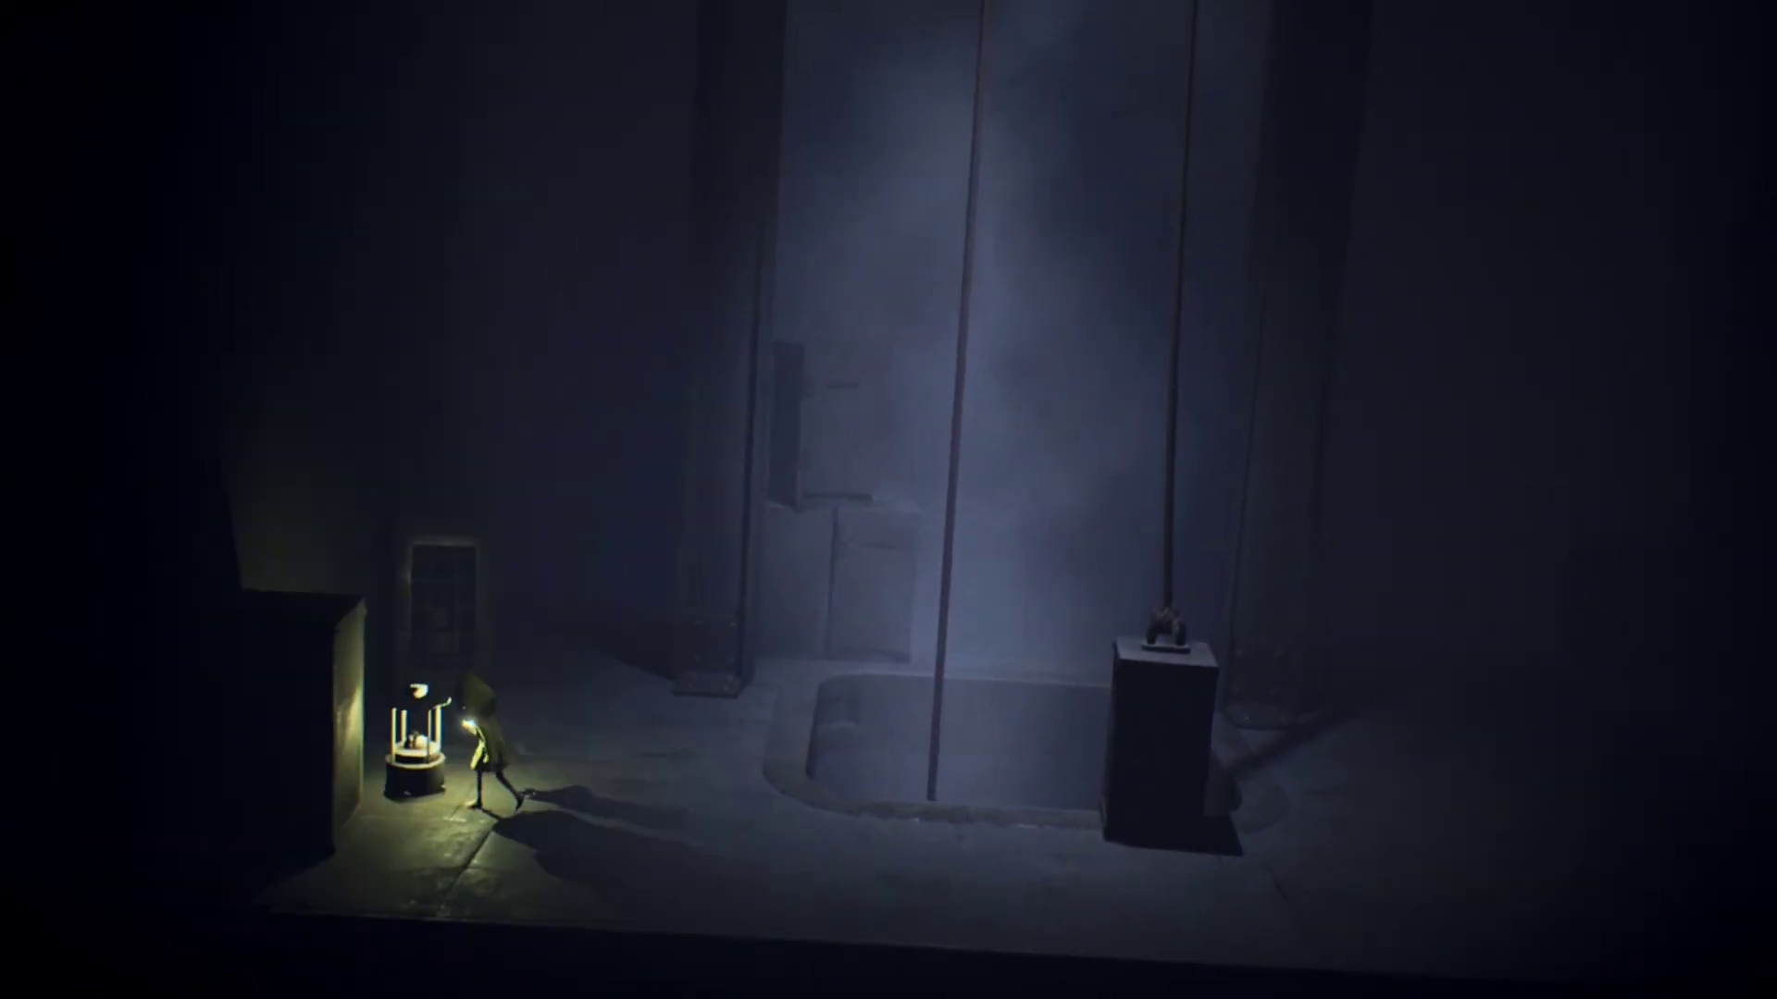
key(d)
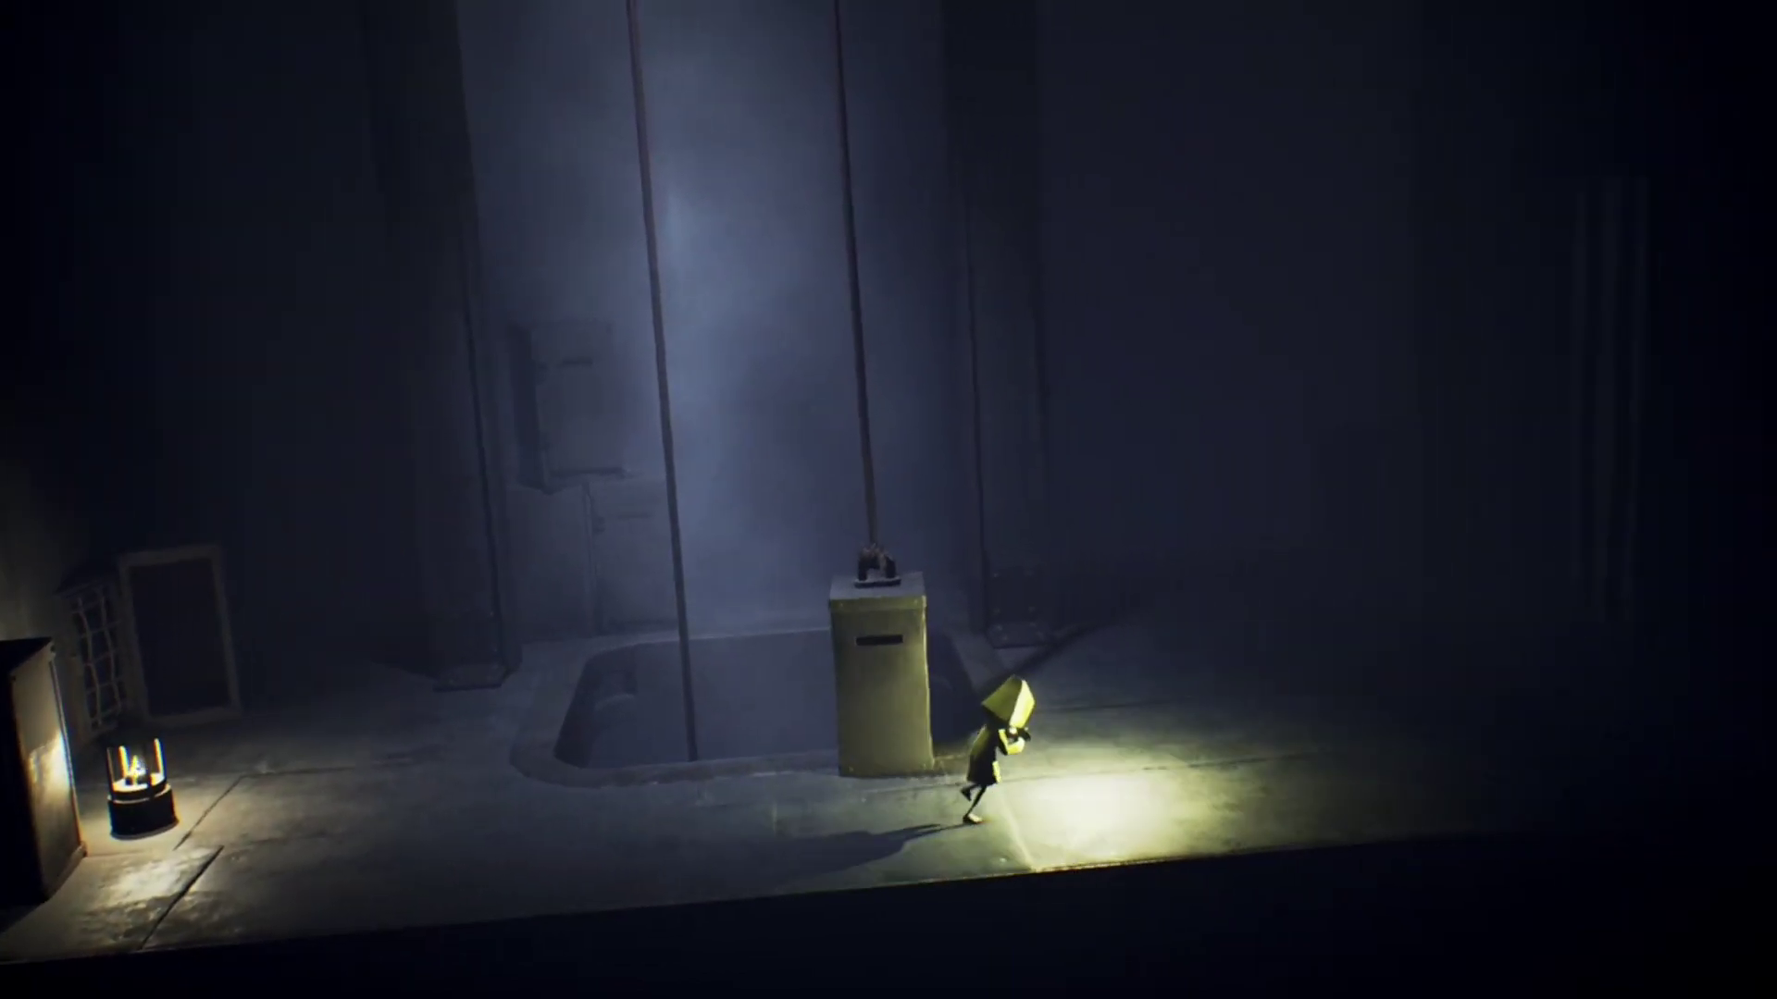
key(d)
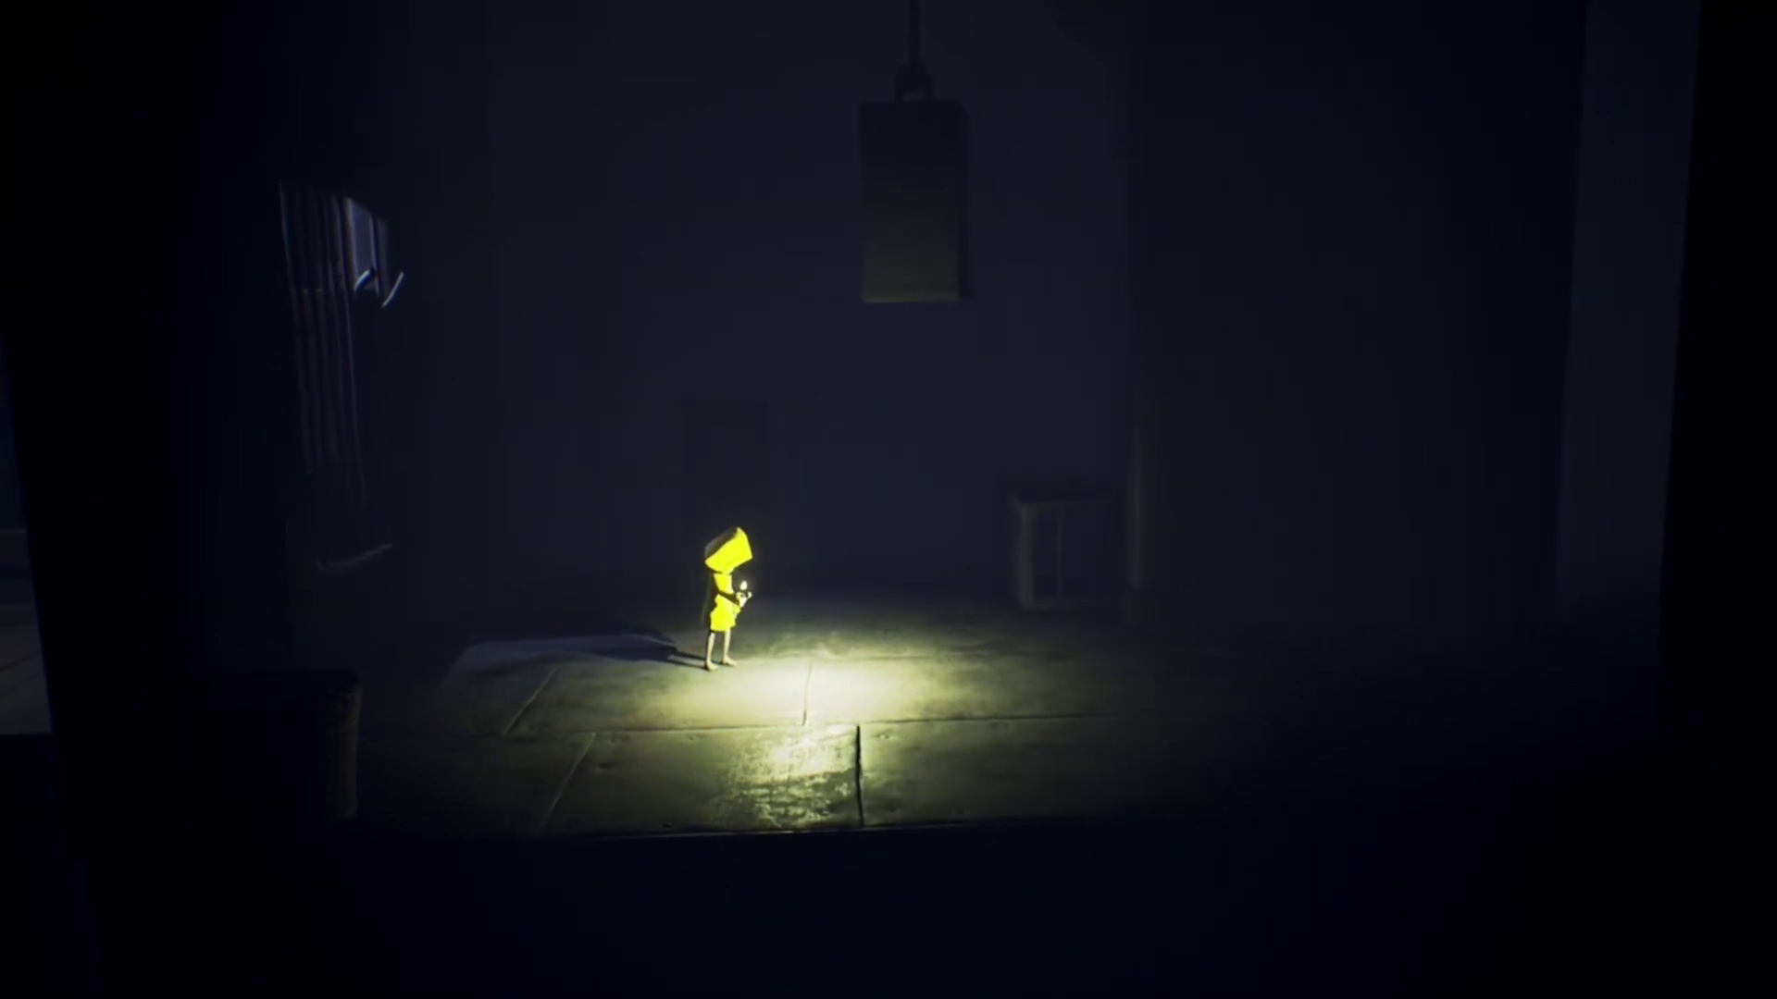
- Walk right through the dark room with the lighter lit toward the crates by the glowing grate
key(d)
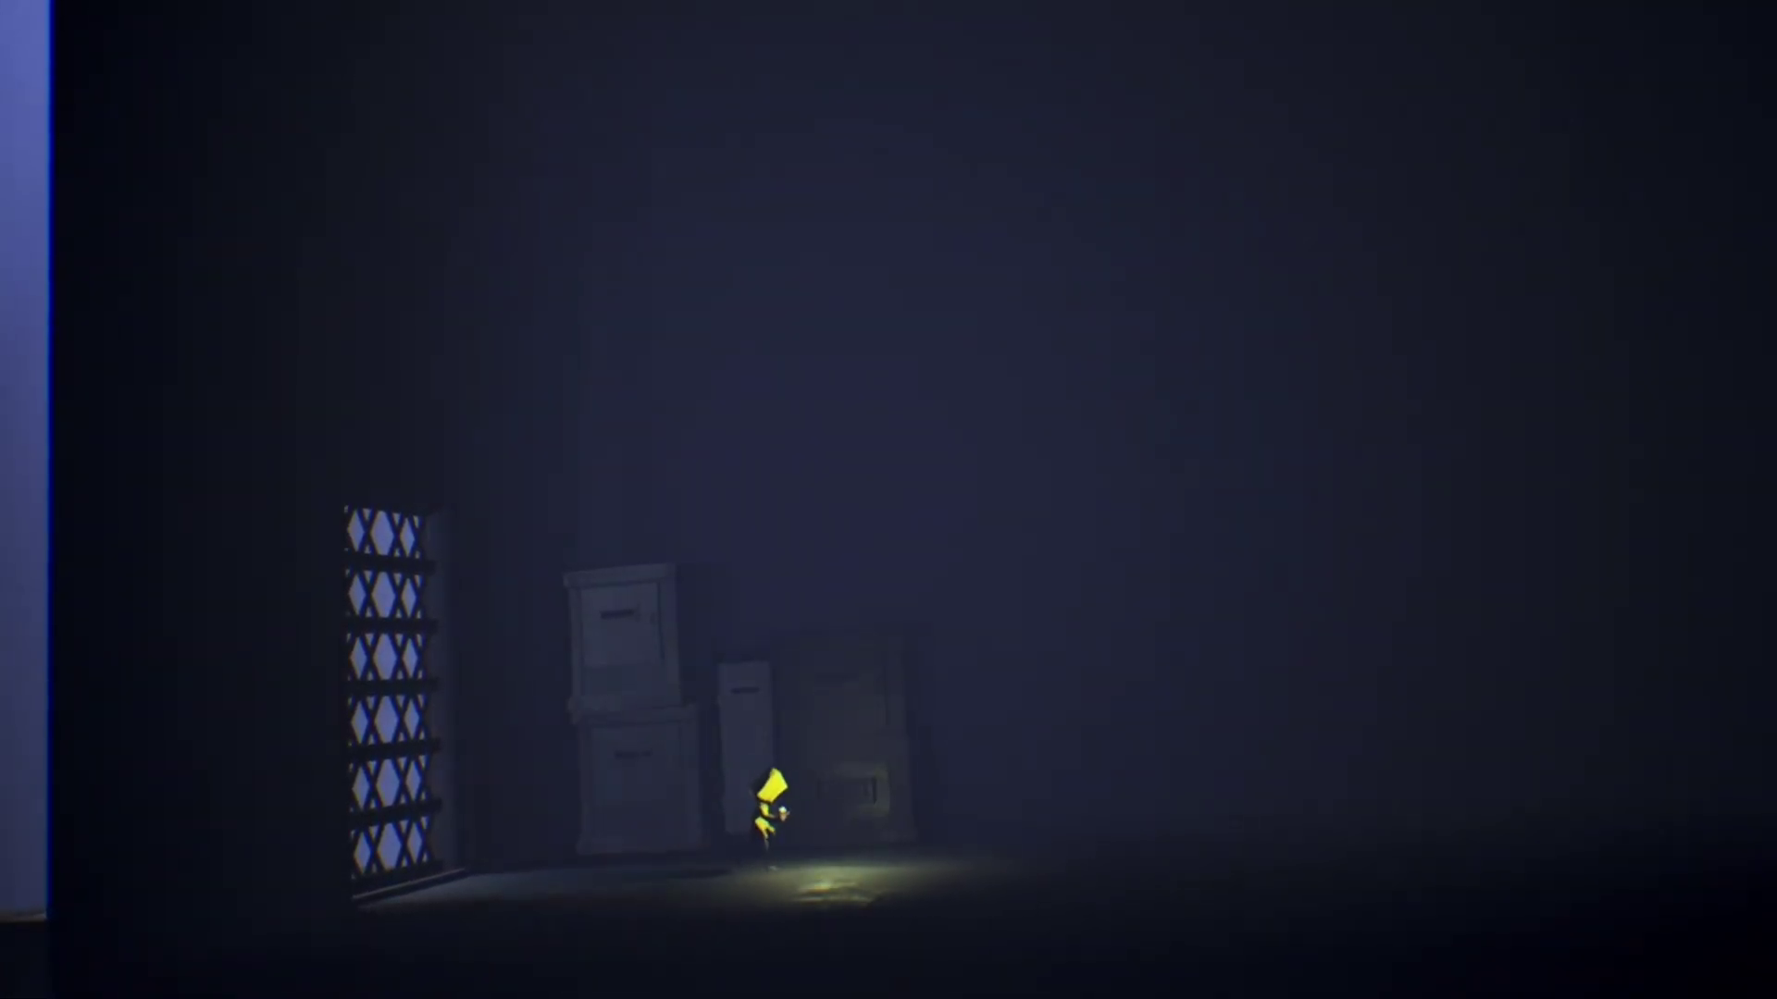
- Continue right past the crates to the ladder beside the eye-carved door
key(d)
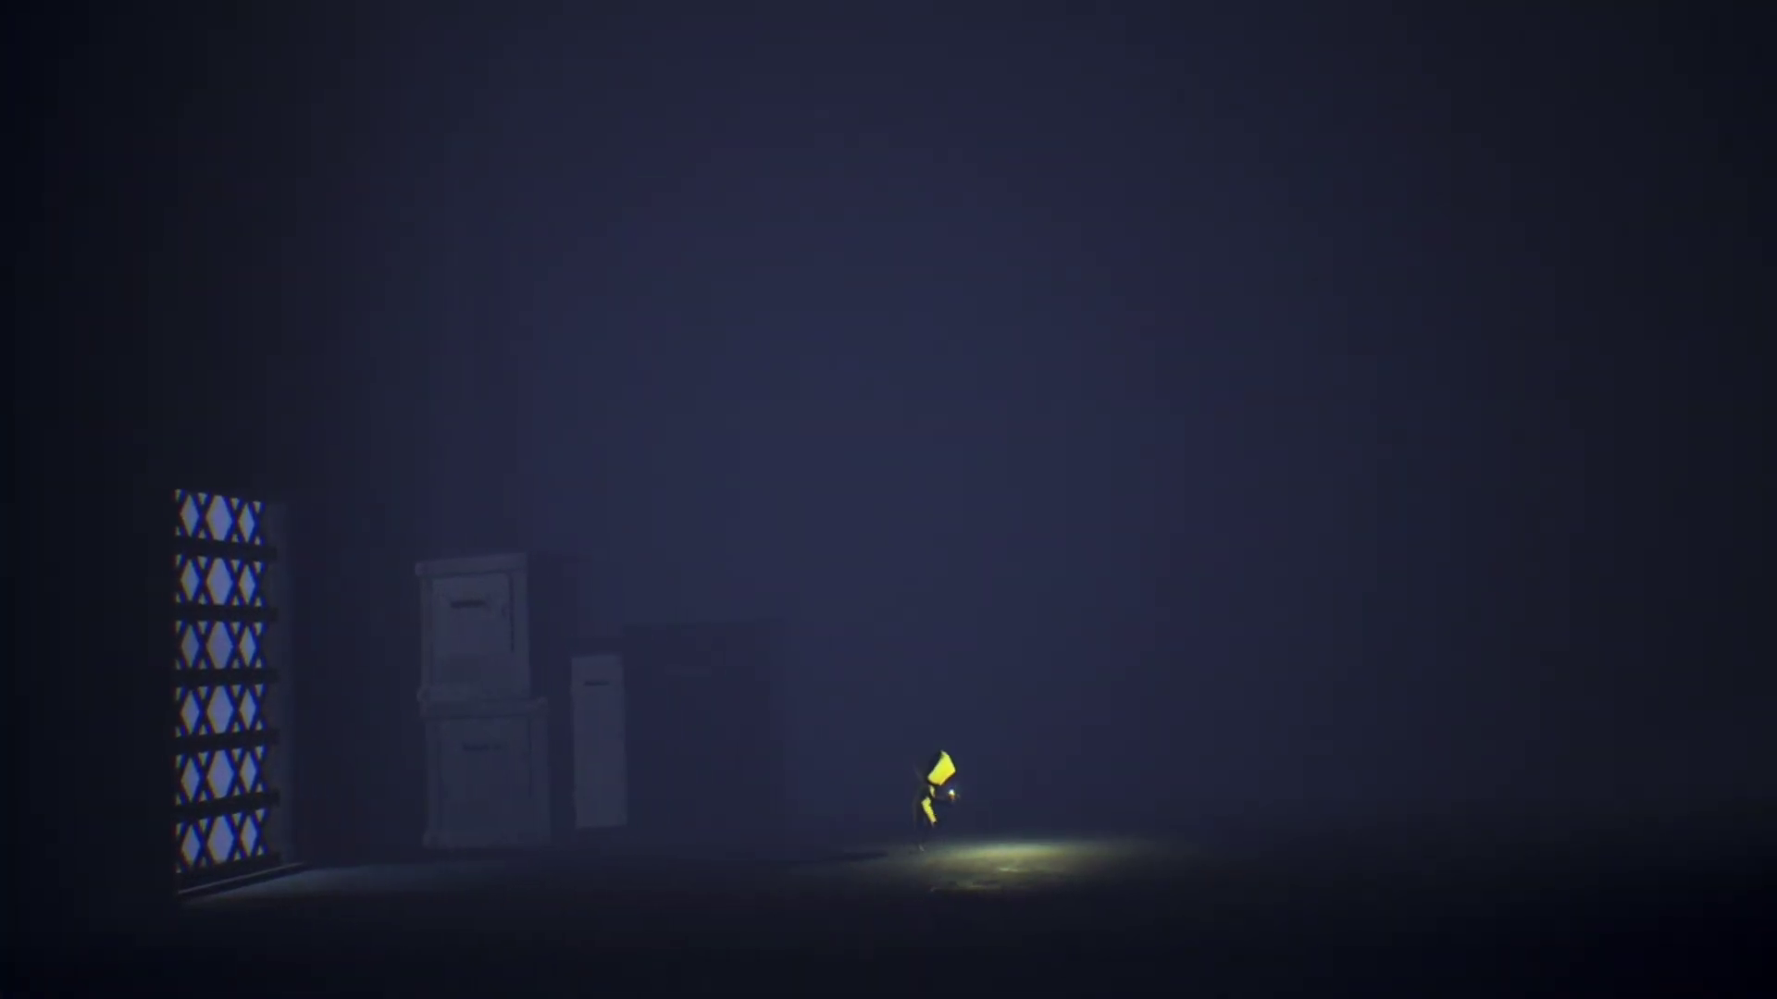
key(d)
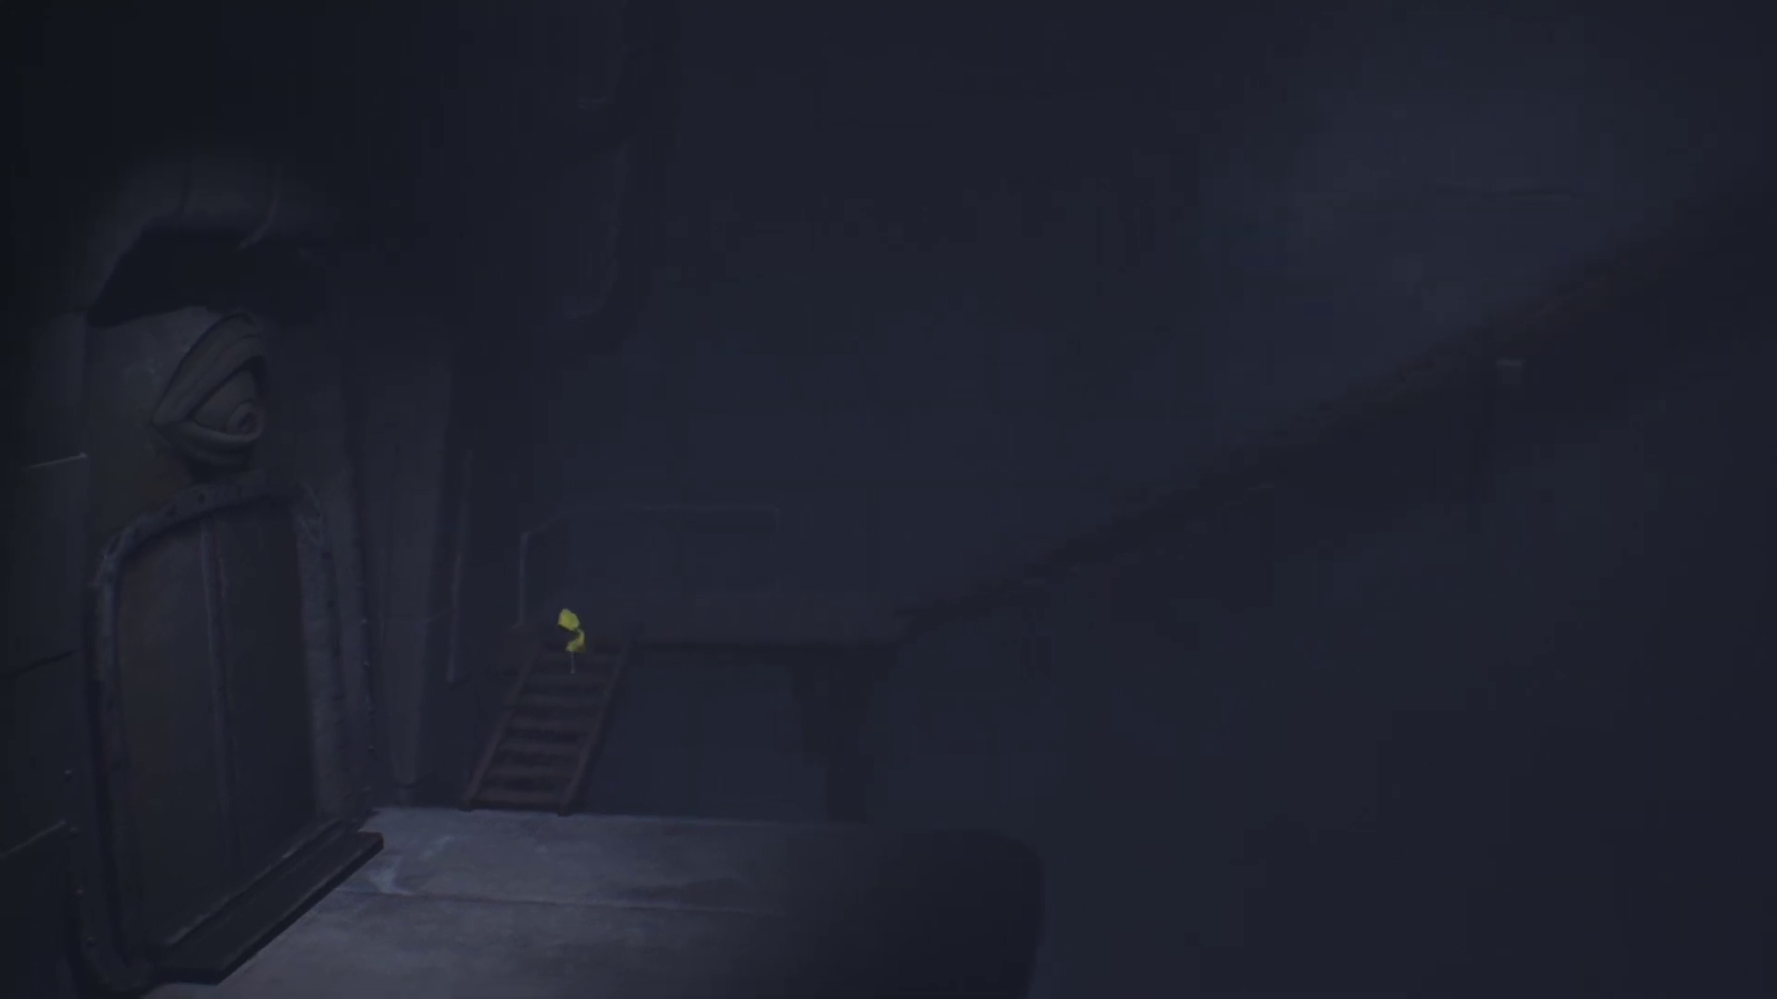
- Walk right from the ladder's foot across the platform before the eye-carved door
key(d)
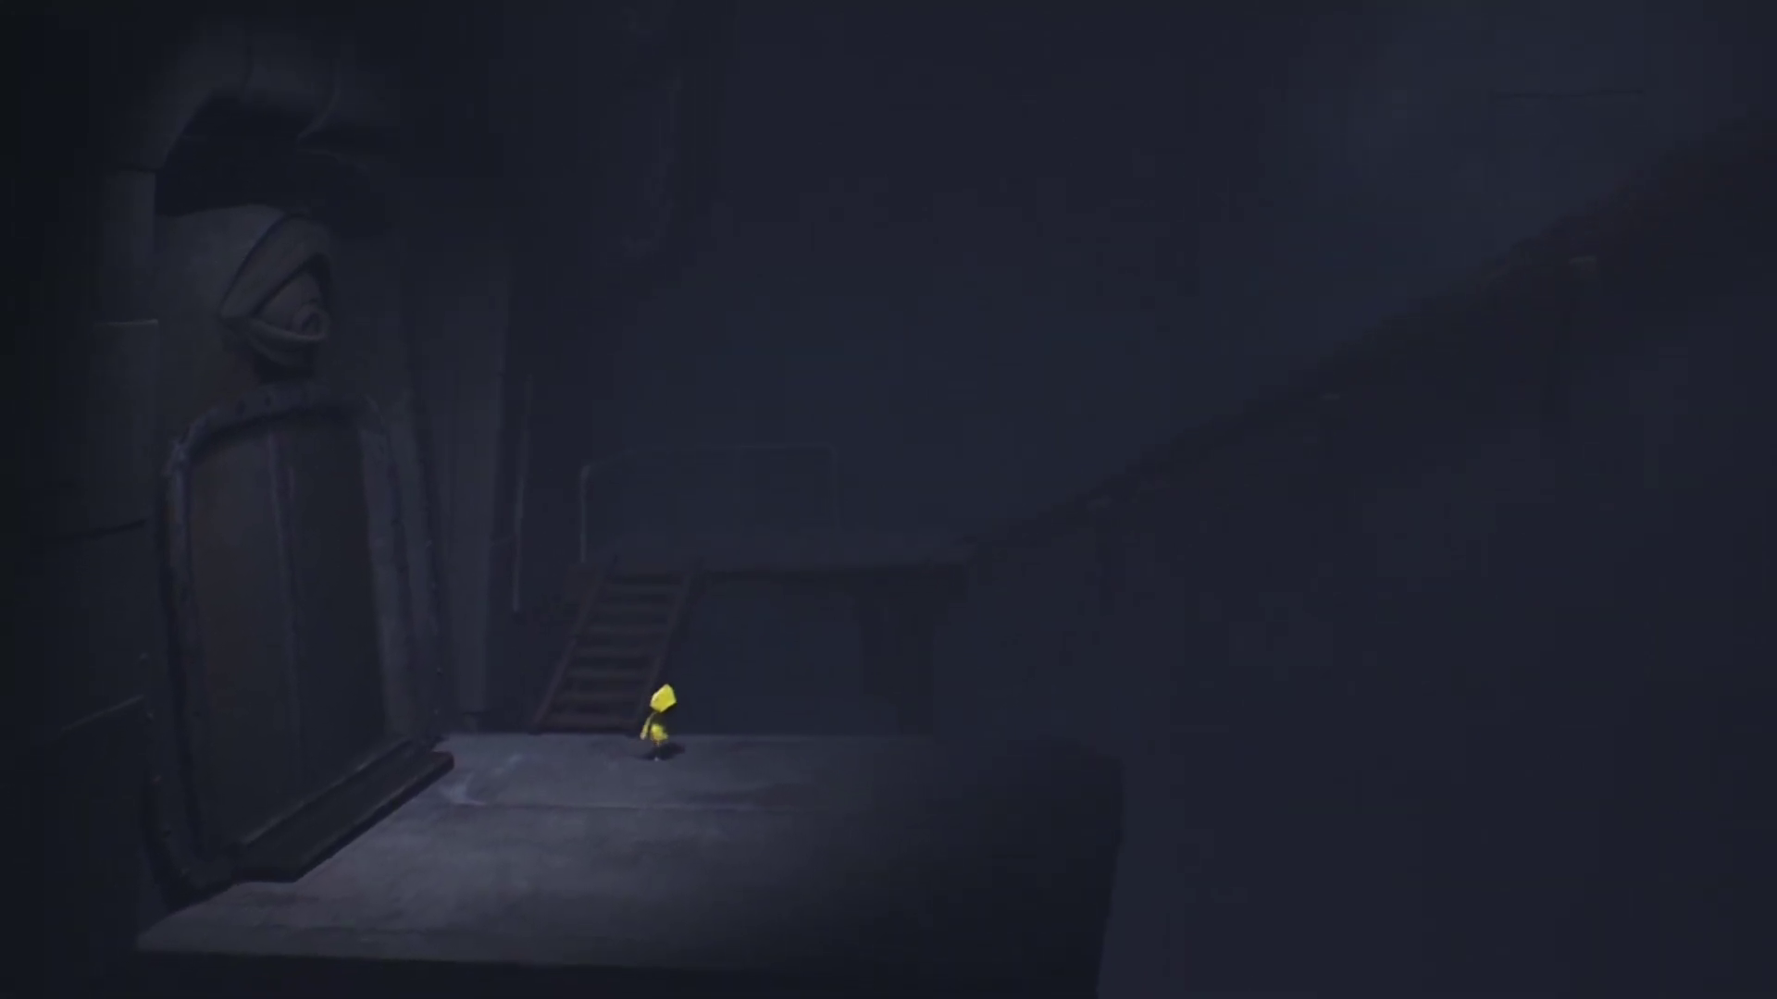